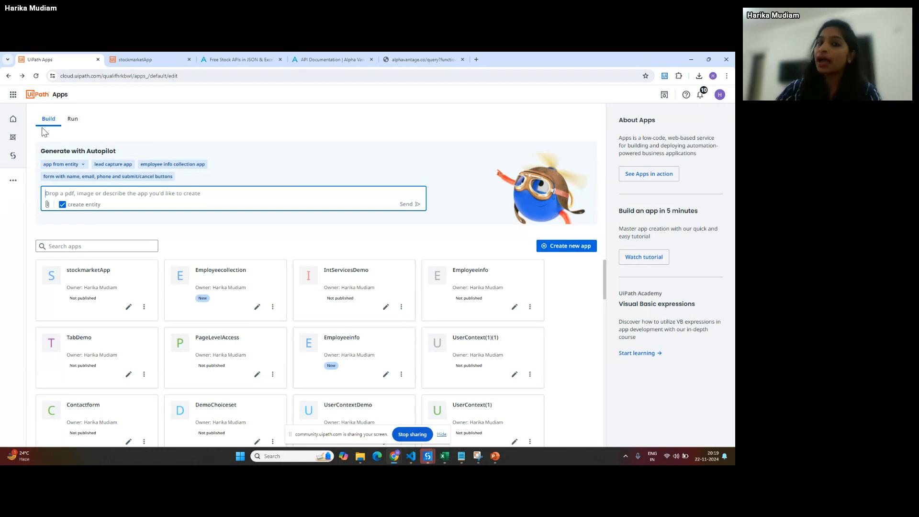
- Look over the deployed apps under Run, then go back to the Build home page
click(73, 123)
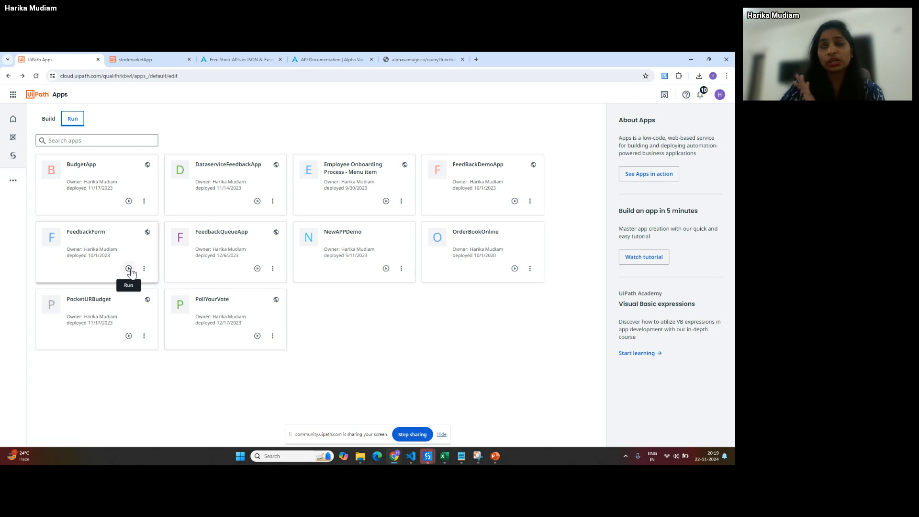
click(47, 121)
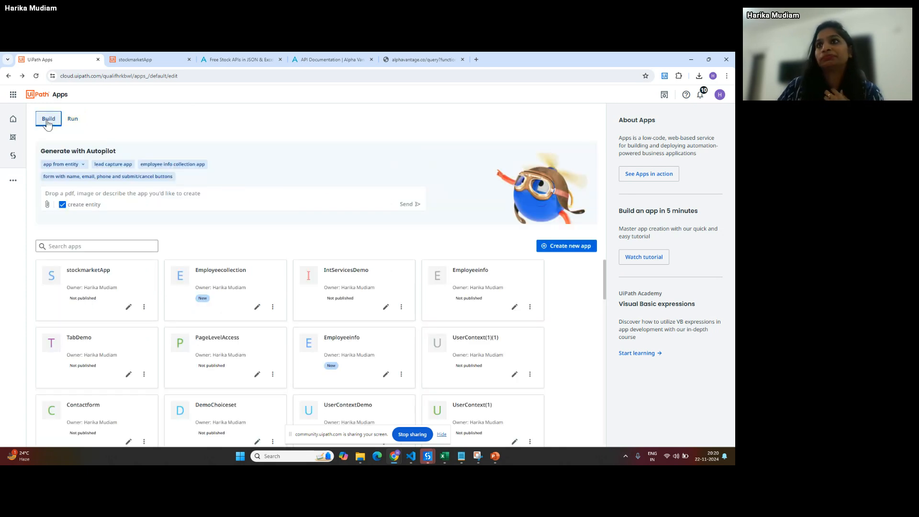
- Create a new app named DemoAppSeries
click(573, 248)
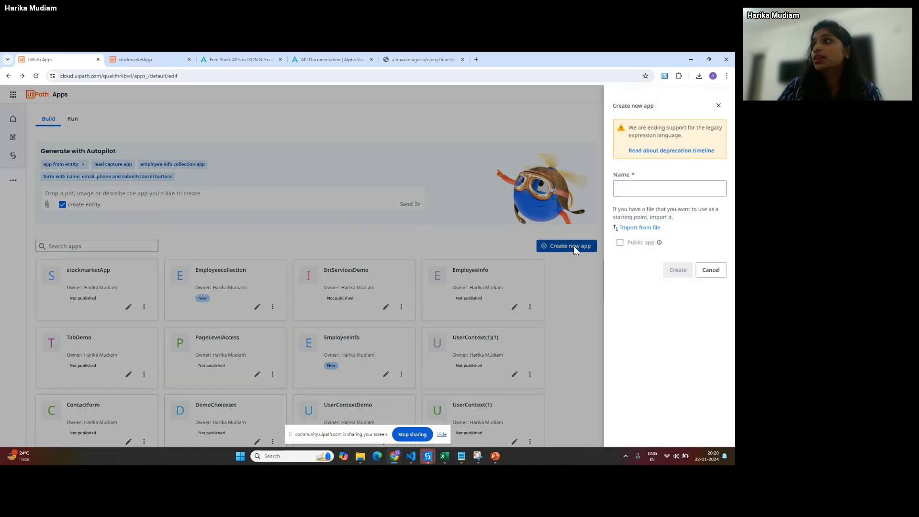
click(642, 190)
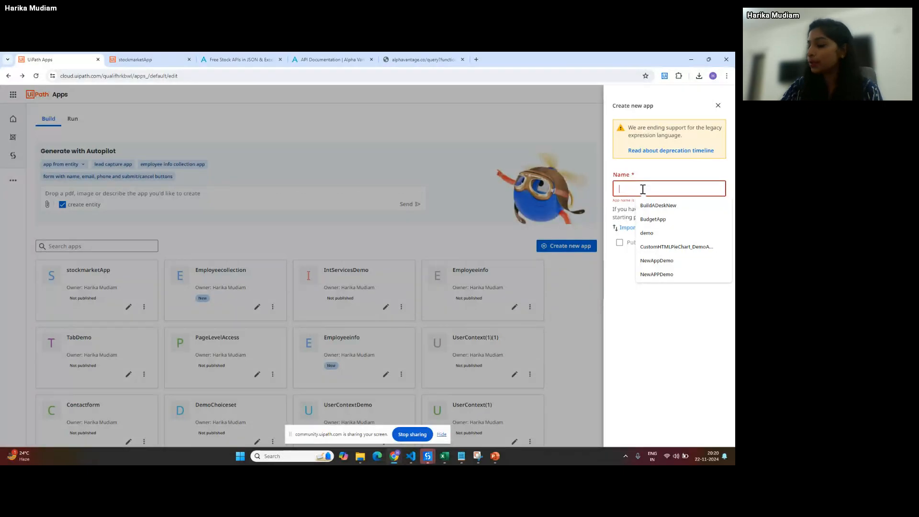
text(DemoApp)
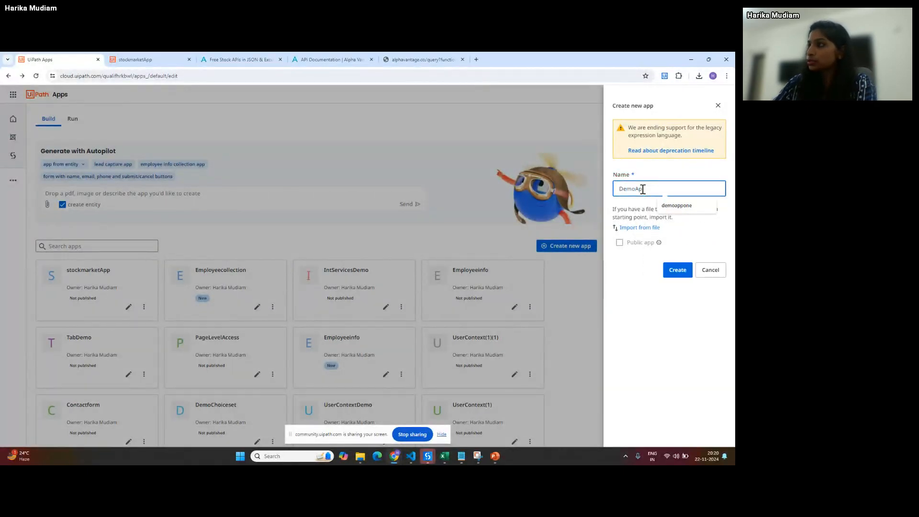
text(Series)
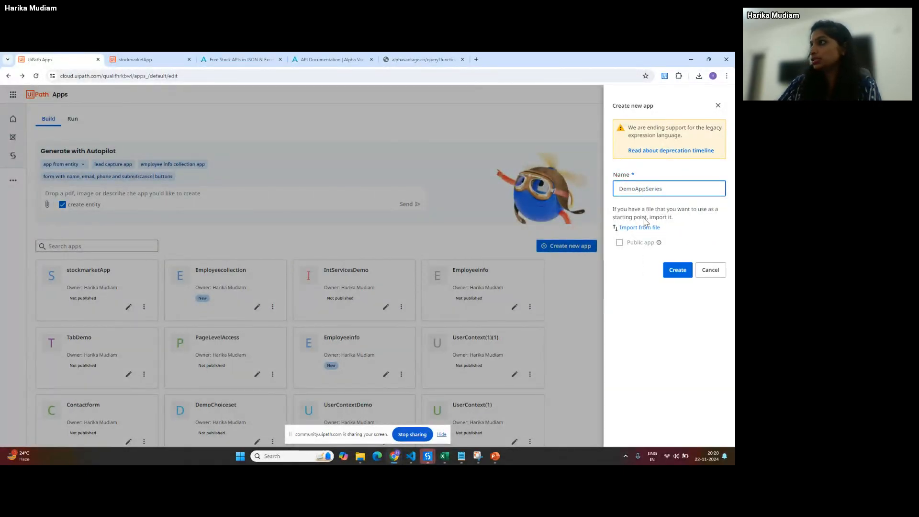
click(676, 270)
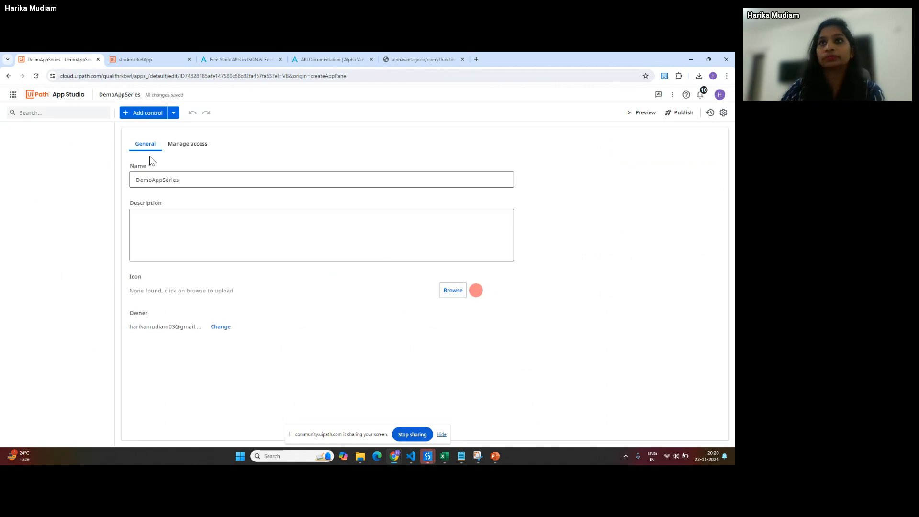
- Check Manage access, return to General, and reload App Studio to get the template chooser
click(191, 148)
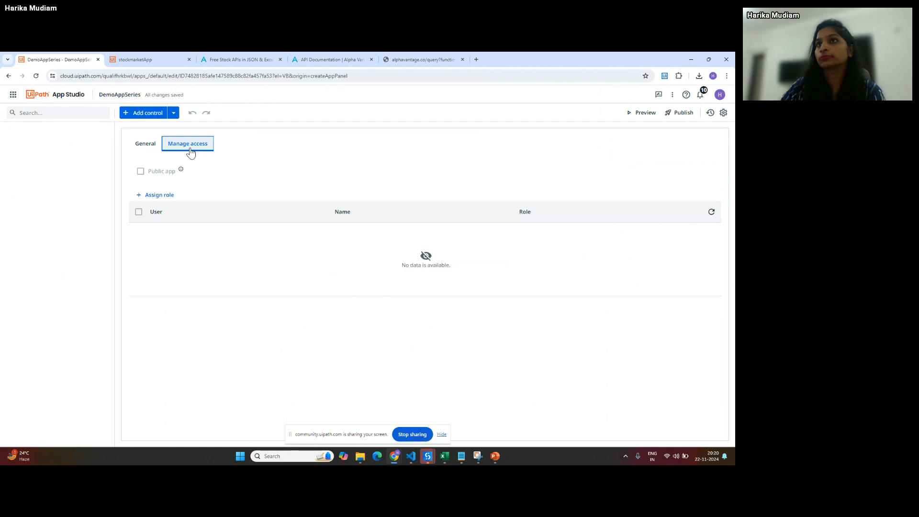
click(153, 149)
click(39, 113)
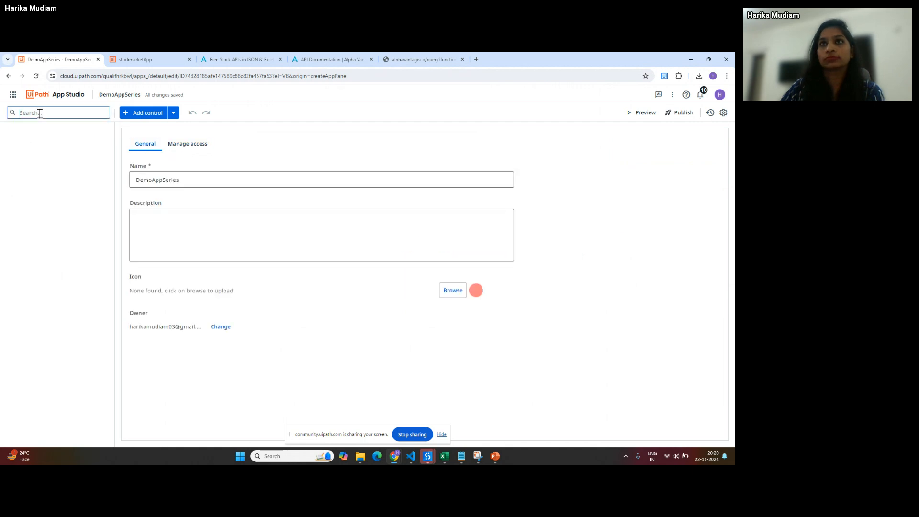
click(36, 75)
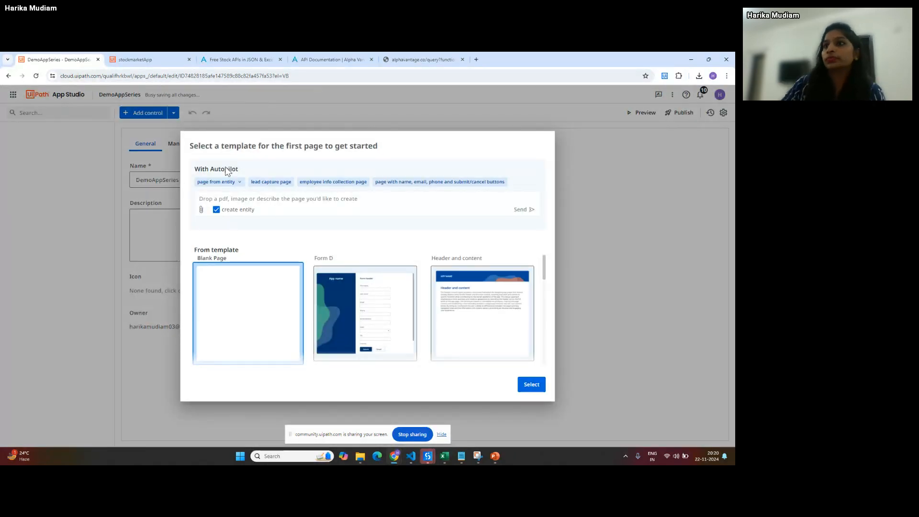
- Start MainPage from the Blank Page template
double_click(253, 316)
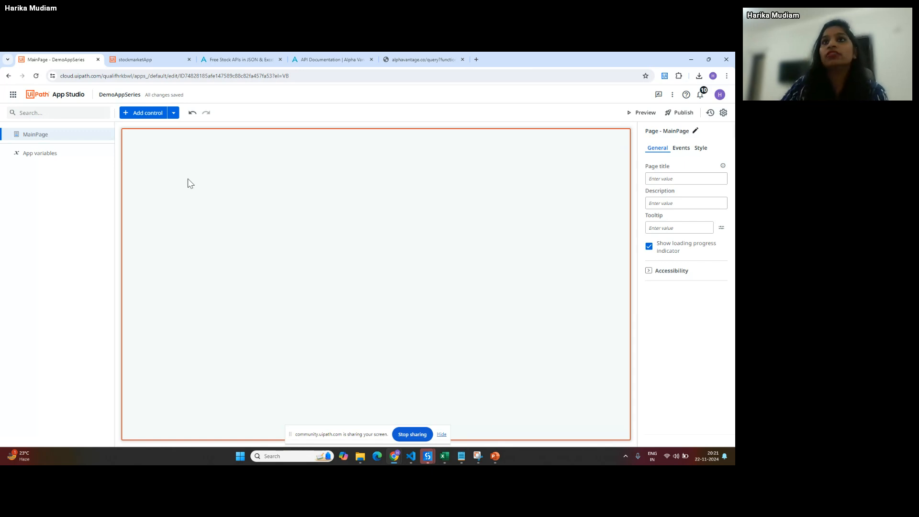
- Show the Add control catalogue with its Input, Display, Containers and Icons groups
click(137, 115)
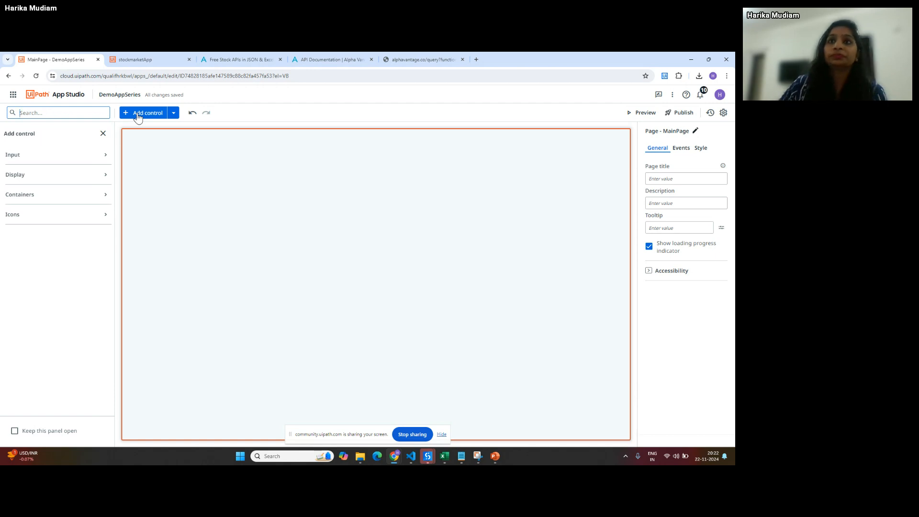
- Search the controls for 'text' and drag a Textbox onto the top-left of MainPage
click(104, 156)
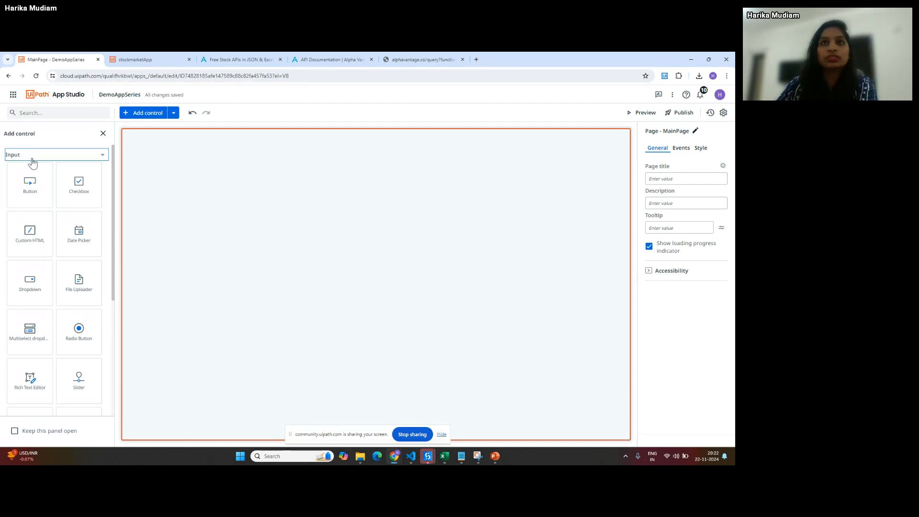
click(49, 115)
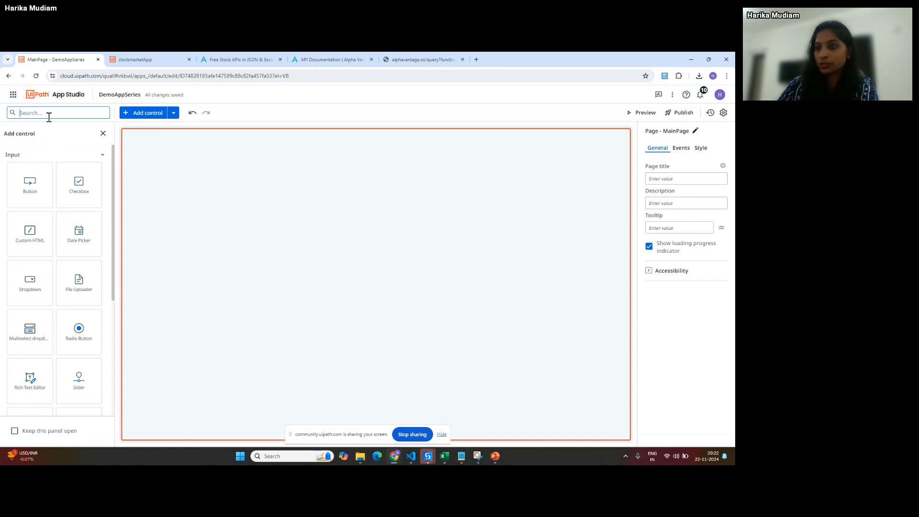
text(text)
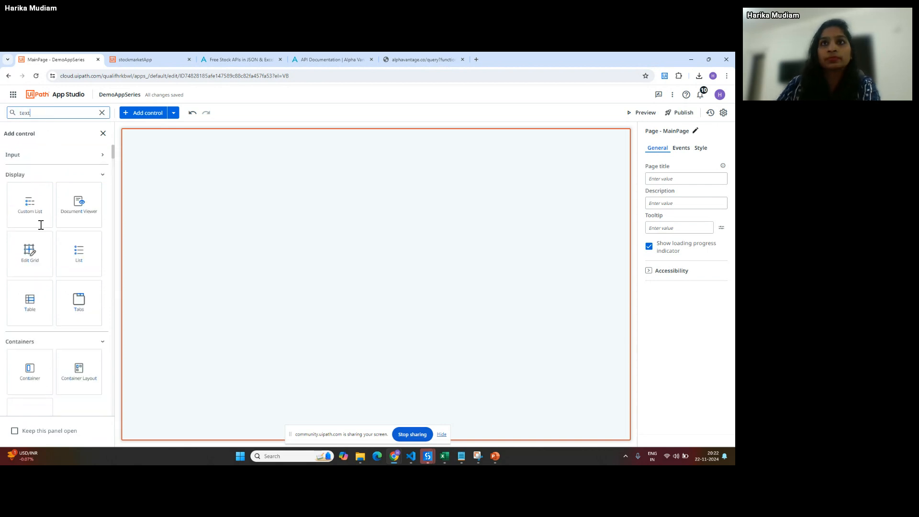
click(68, 155)
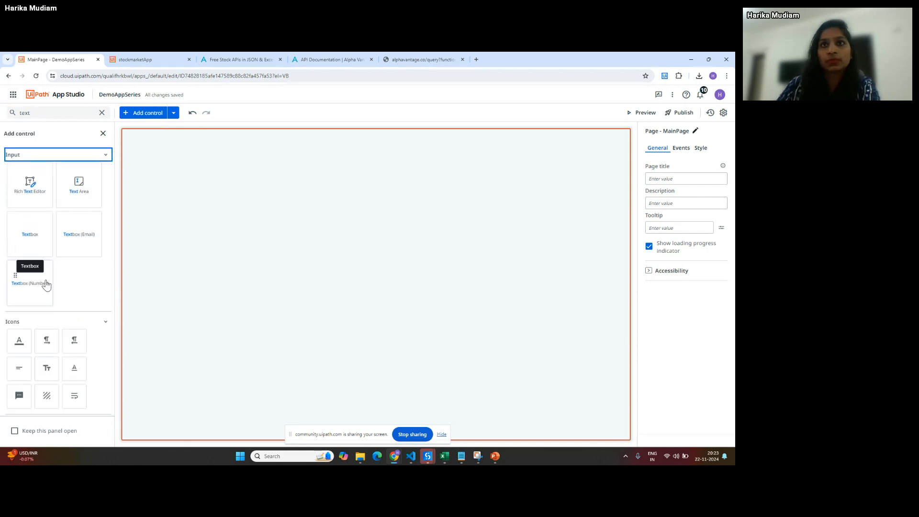
drag(42, 259, 209, 228)
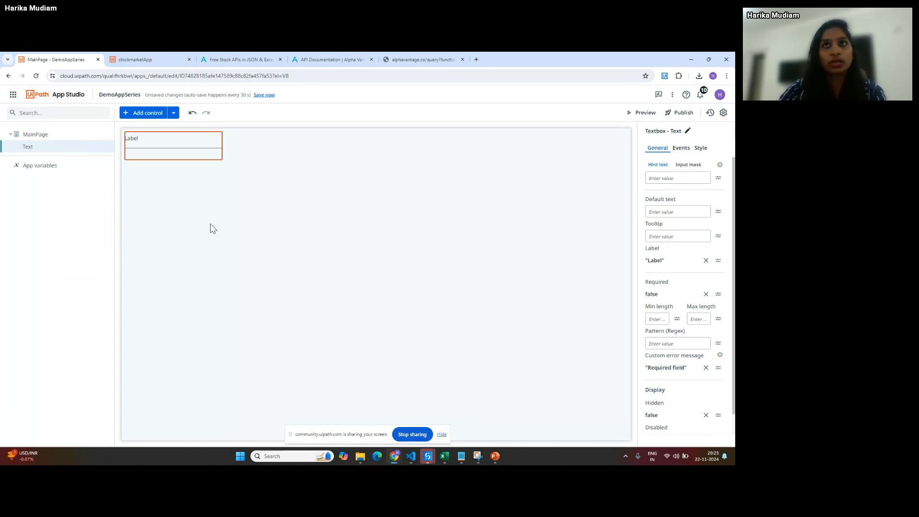
click(152, 117)
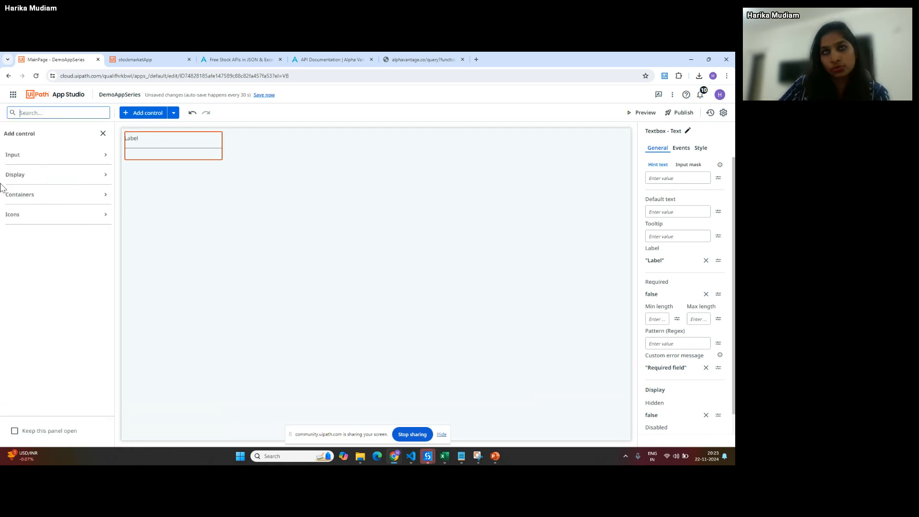
- Search the controls for 'header' and drag a Header onto the page above the text box
click(15, 158)
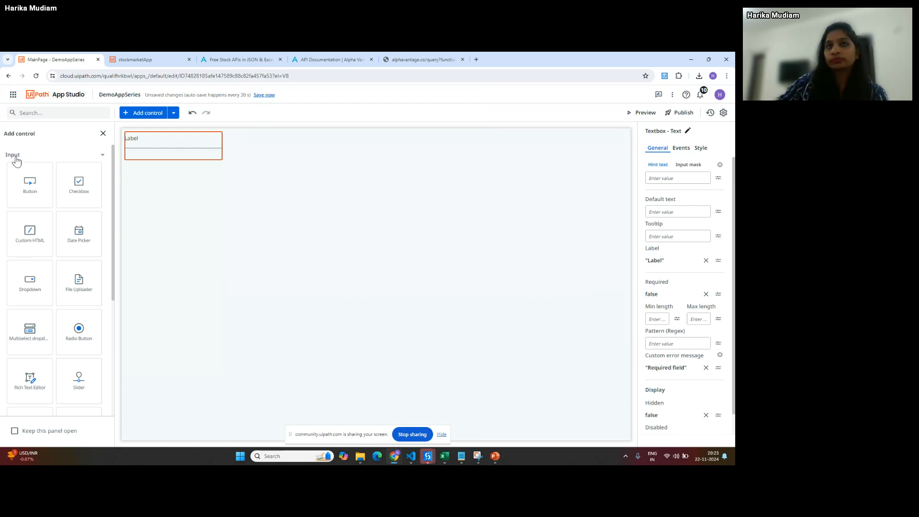
click(15, 156)
click(23, 176)
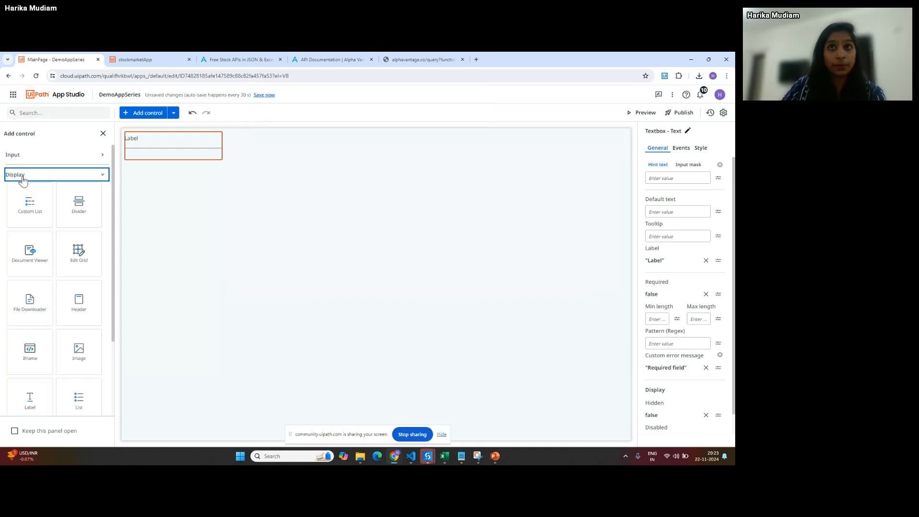
scroll(65, 318, down, 3)
scroll(65, 319, up, 3)
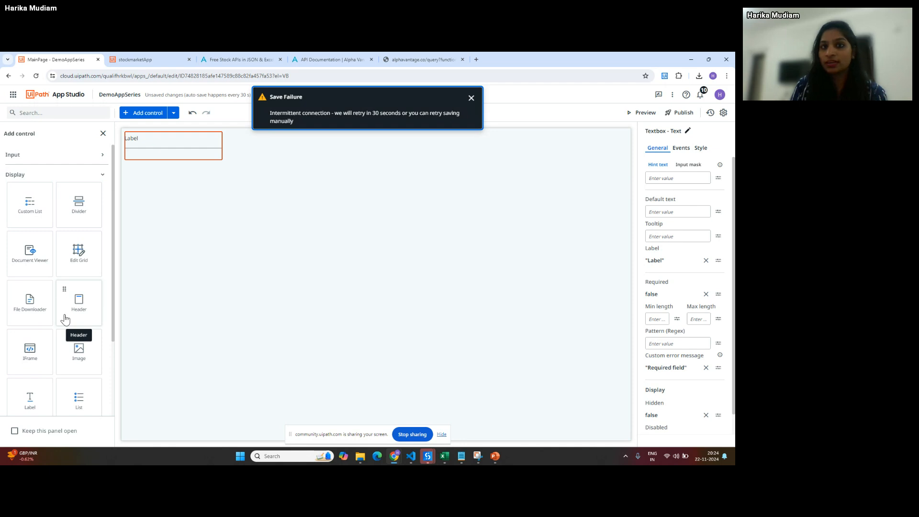
click(82, 114)
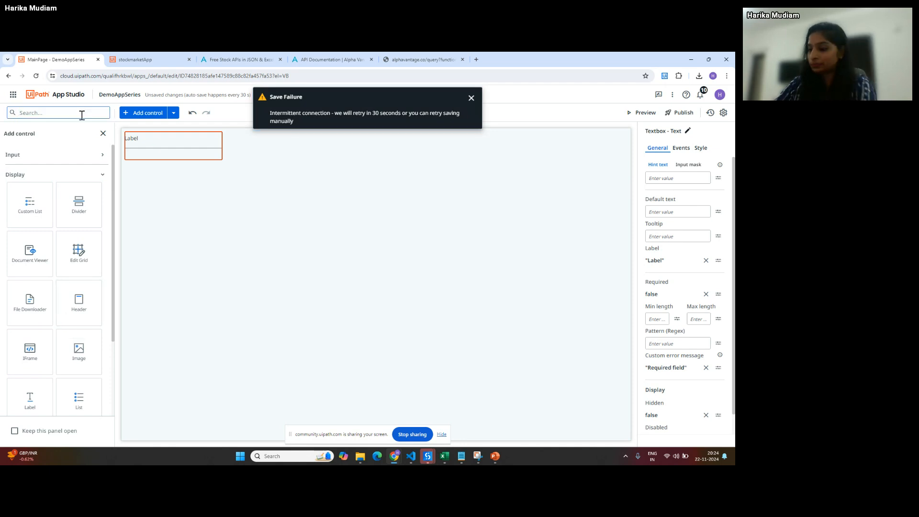
text(header)
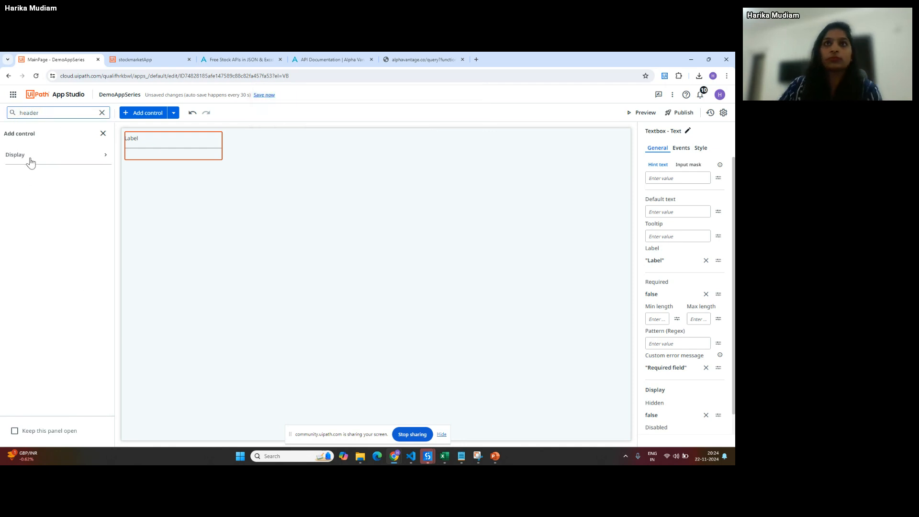
click(30, 158)
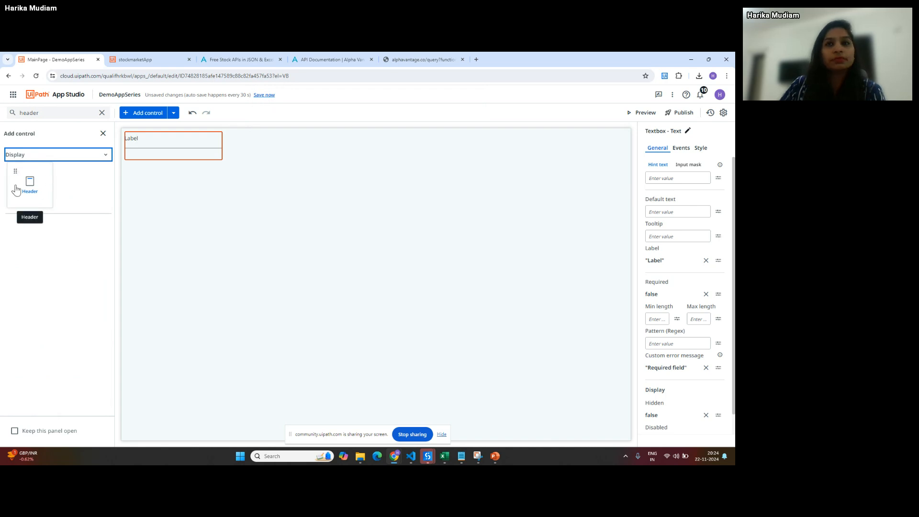
drag(16, 190, 218, 137)
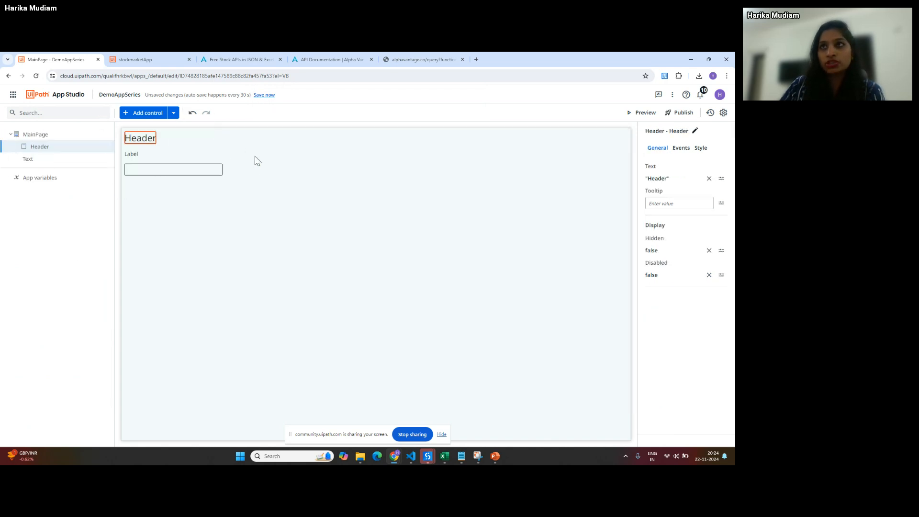
- Replace the Header's text with 'Collect feedback on UiPath Apps session'
click(721, 179)
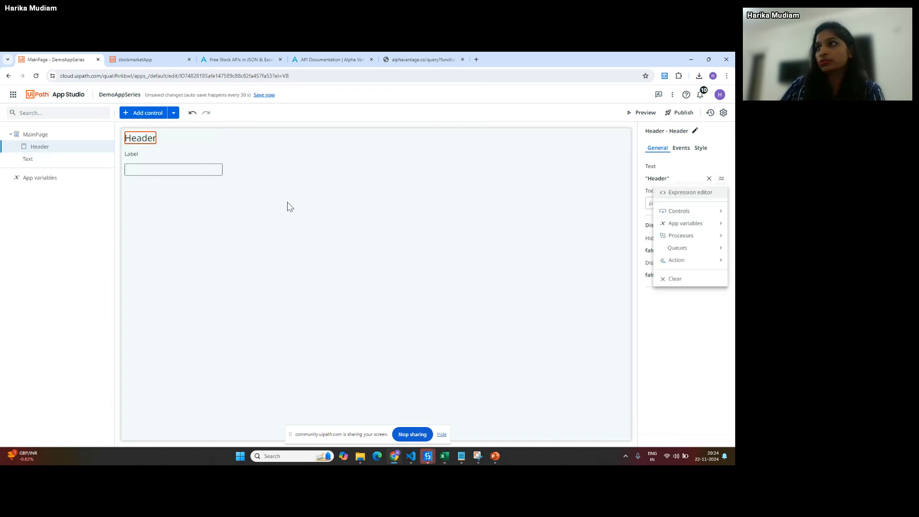
click(606, 179)
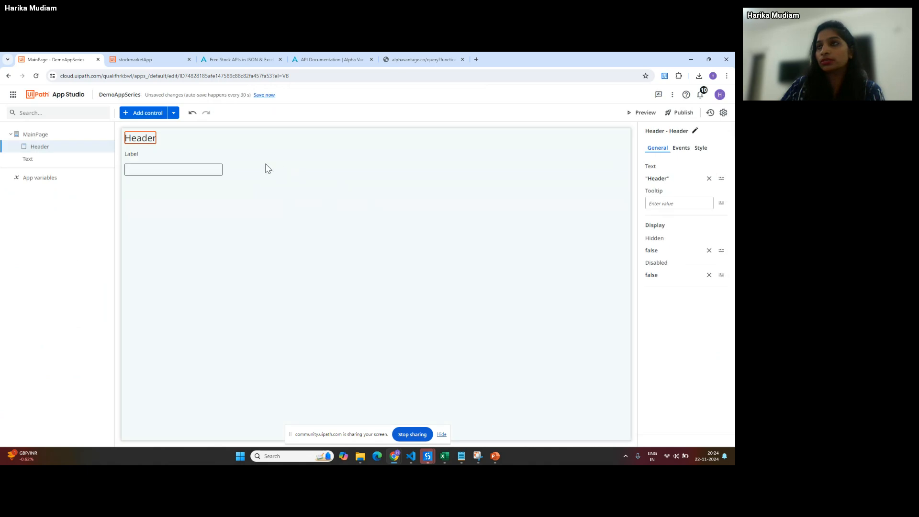
click(709, 178)
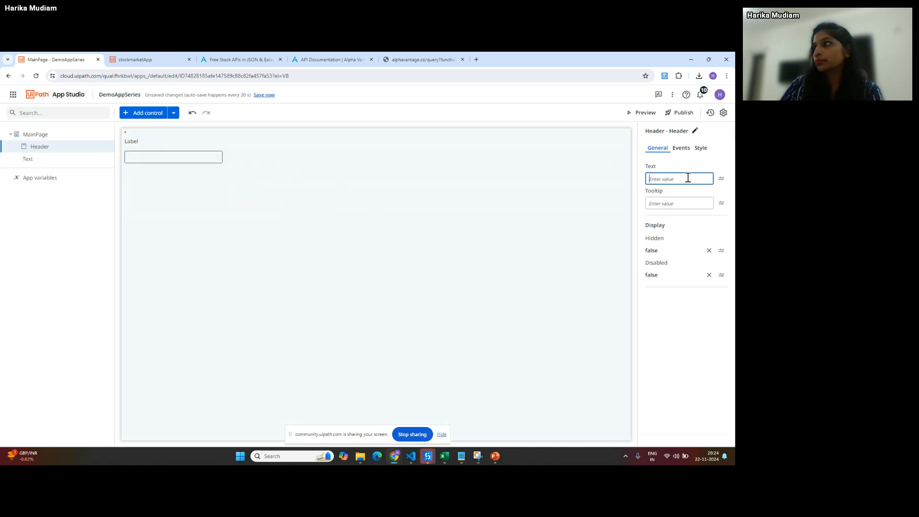
text("Collect)
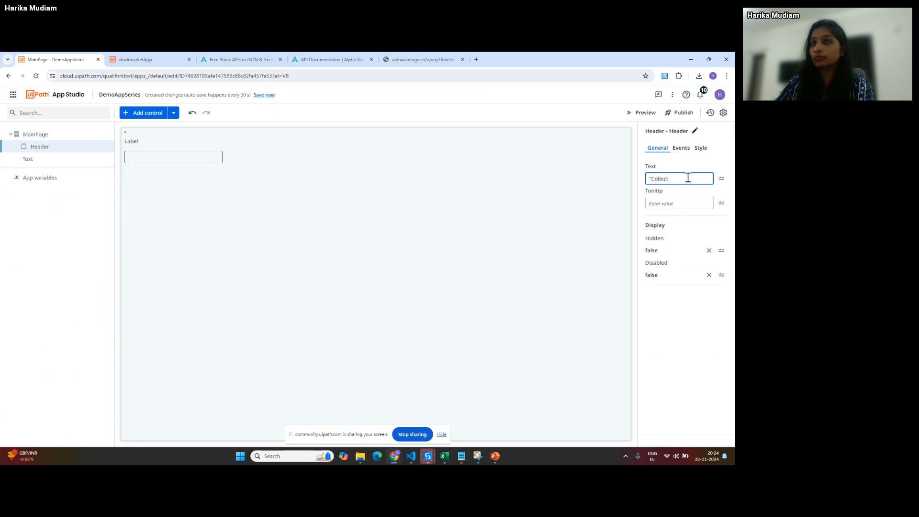
text( feedback)
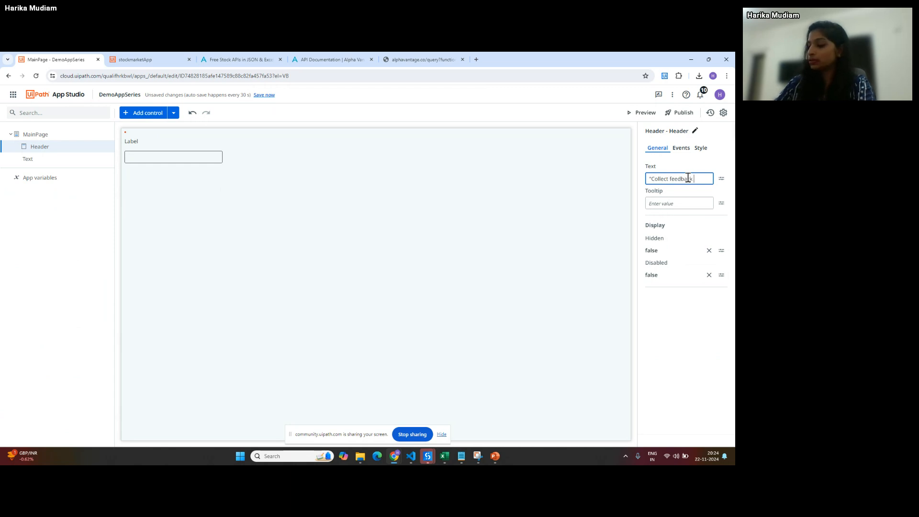
text( on UiPat)
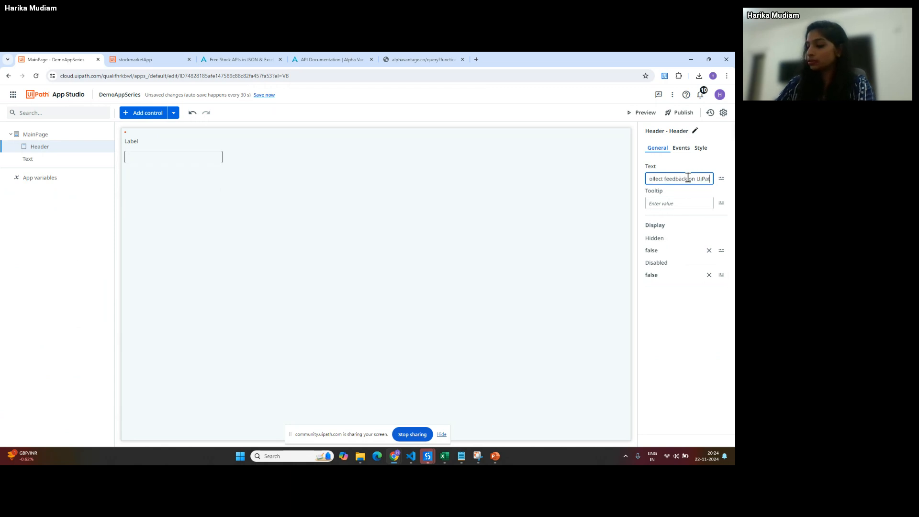
text(h Apps session)
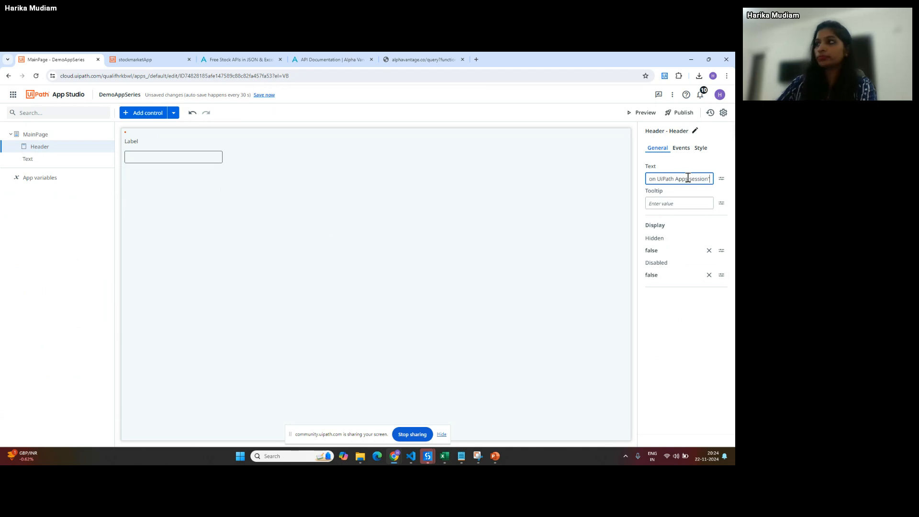
click(345, 284)
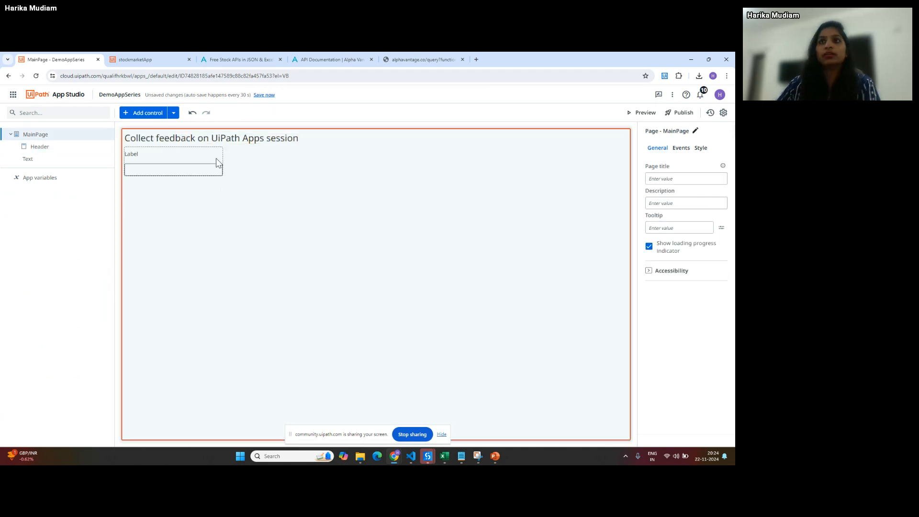
click(202, 145)
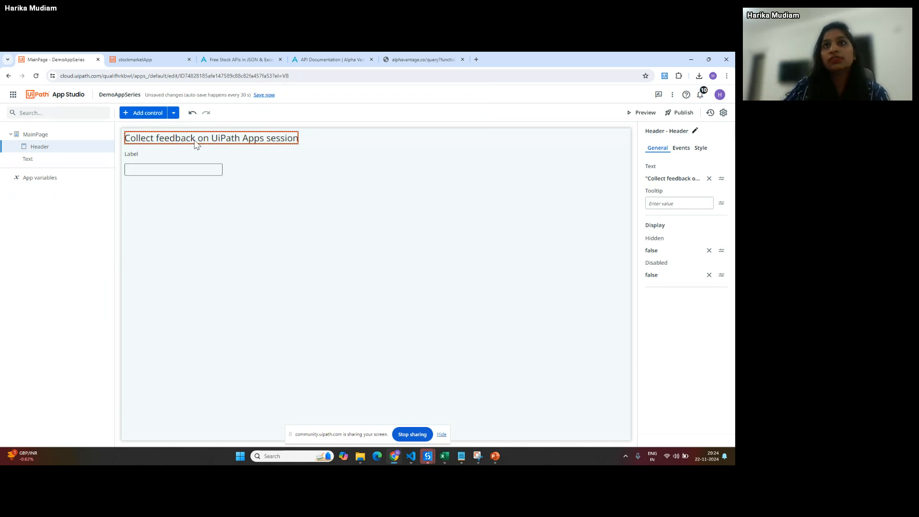
- Expand the Icons group in the Add control catalogue, then select the text box on the page
click(141, 113)
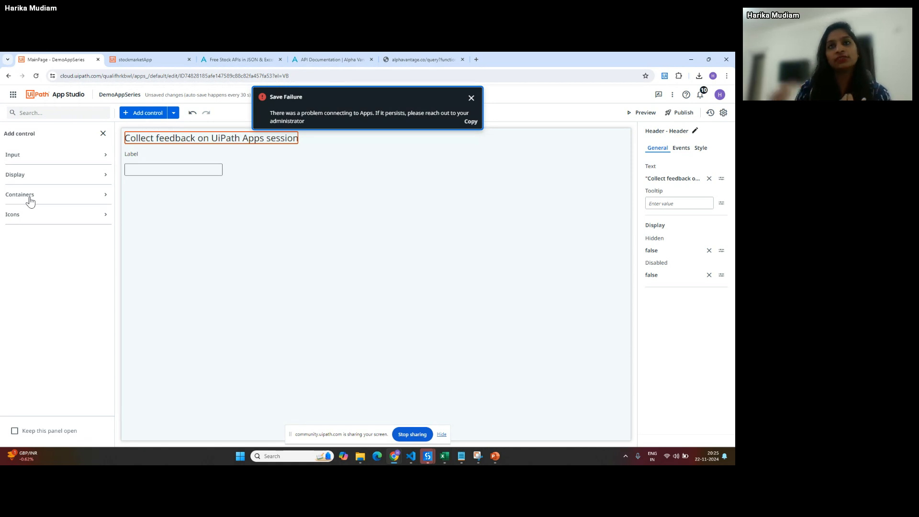
click(33, 215)
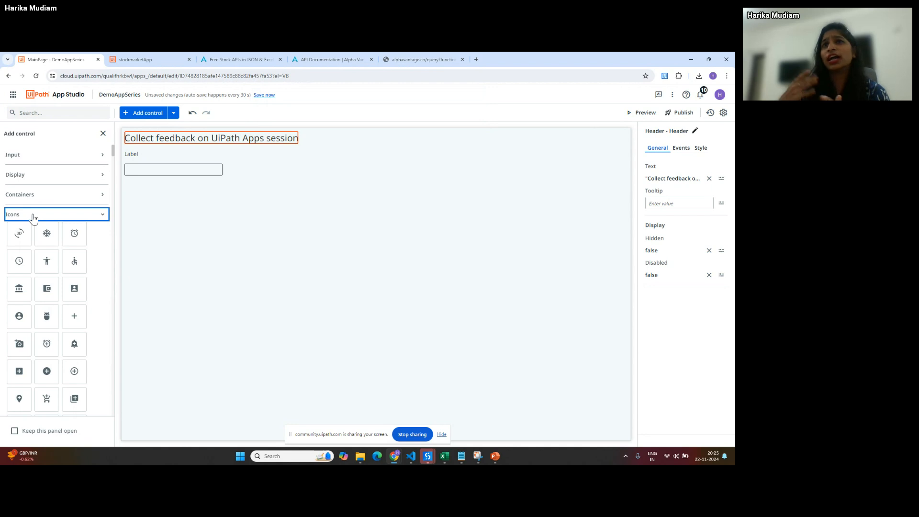
click(189, 175)
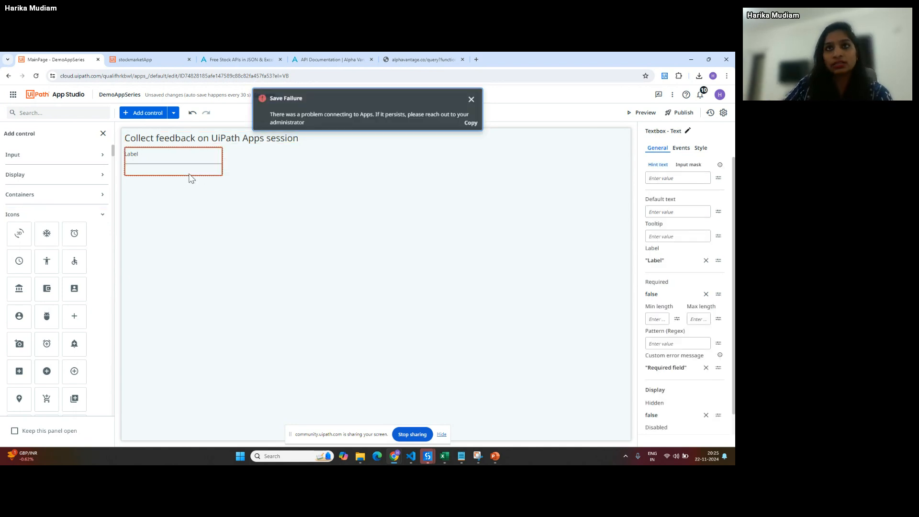
- Drag a Button below the text box and set its text to 'Submit'
click(72, 112)
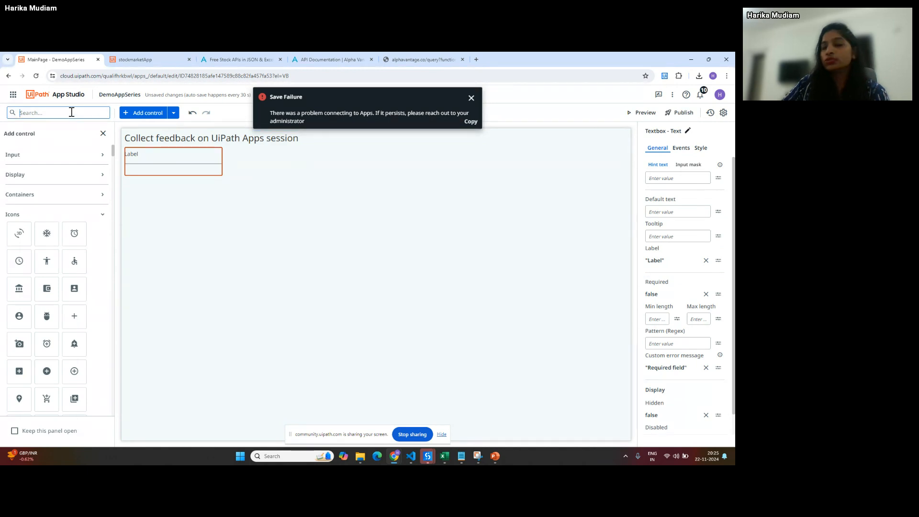
text(button)
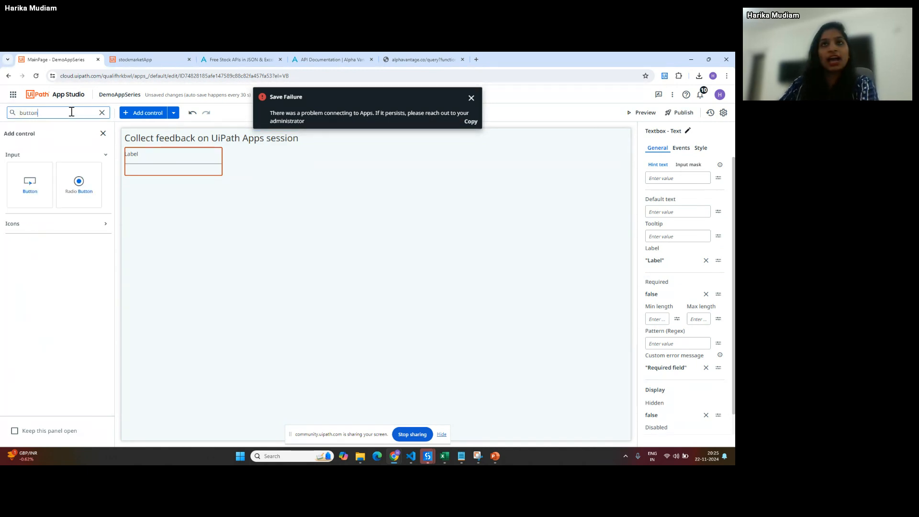
drag(30, 184, 140, 201)
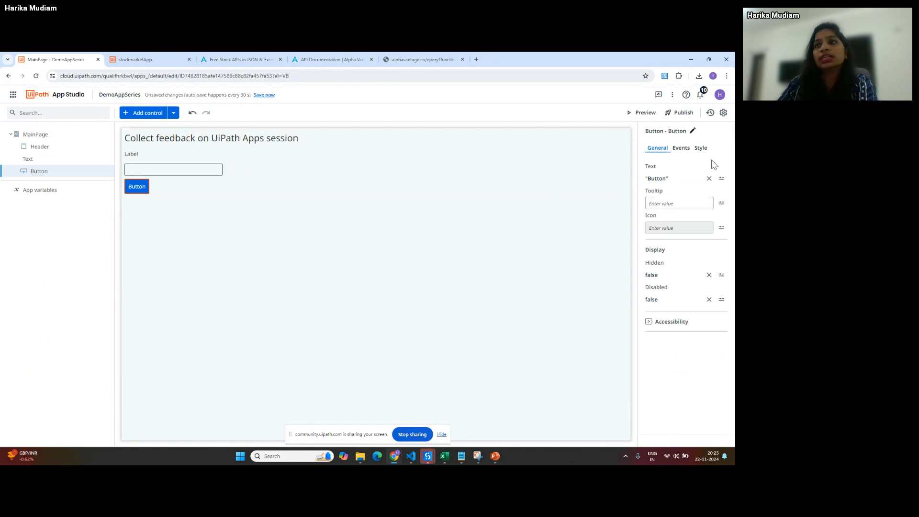
click(709, 178)
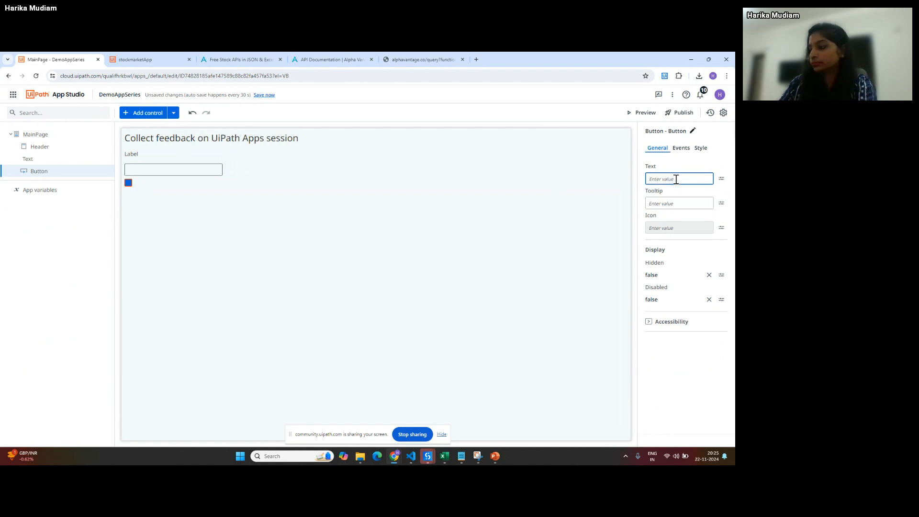
text("Subm)
text(it")
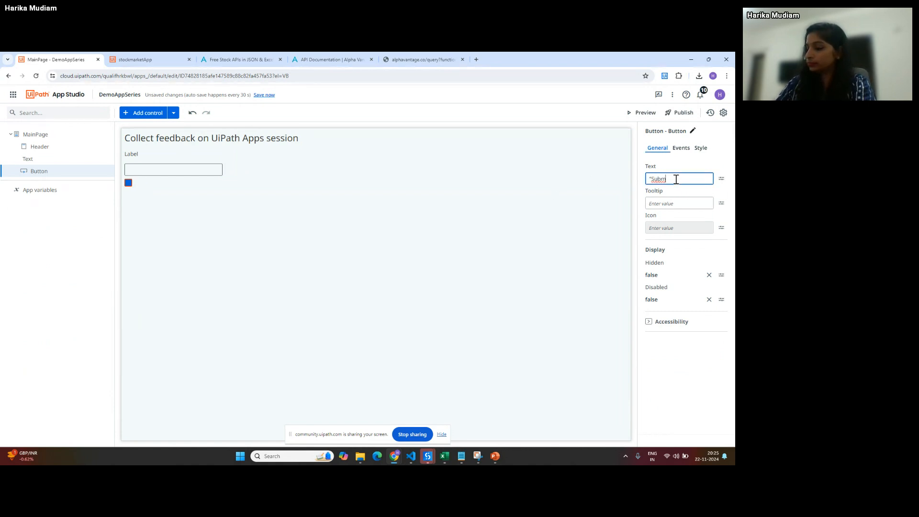
click(218, 199)
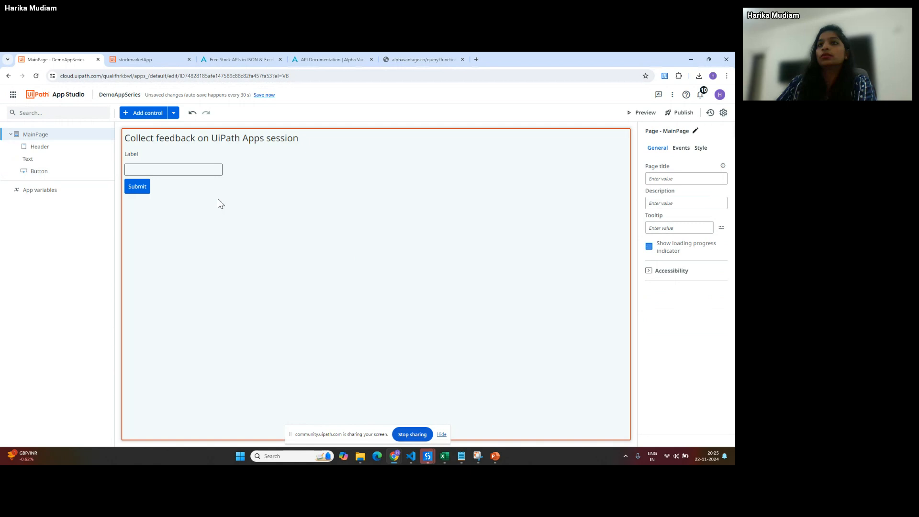
click(130, 190)
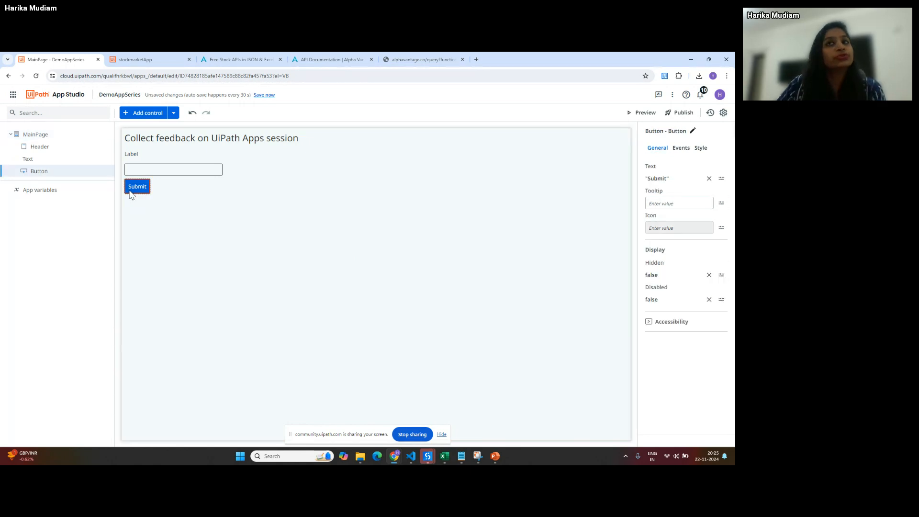
click(680, 149)
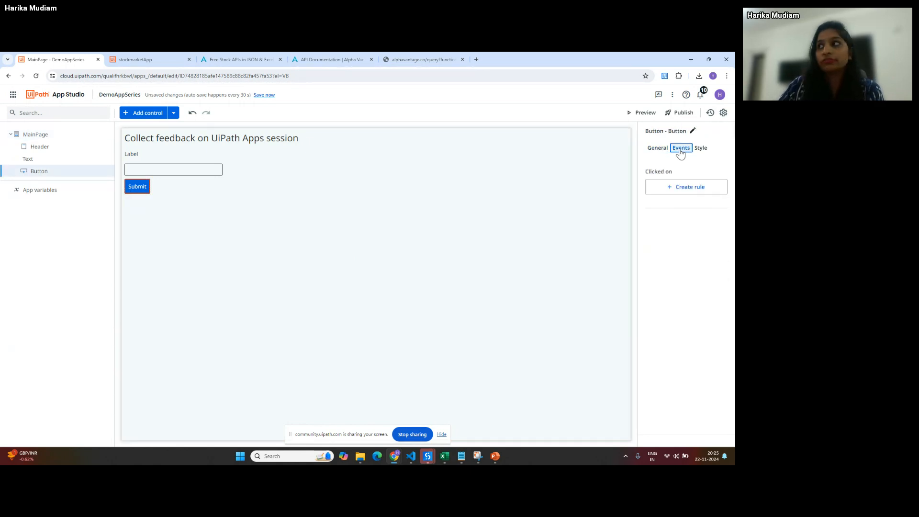
- Create a rule for the Submit button's Clicked event and browse the available actions
click(687, 187)
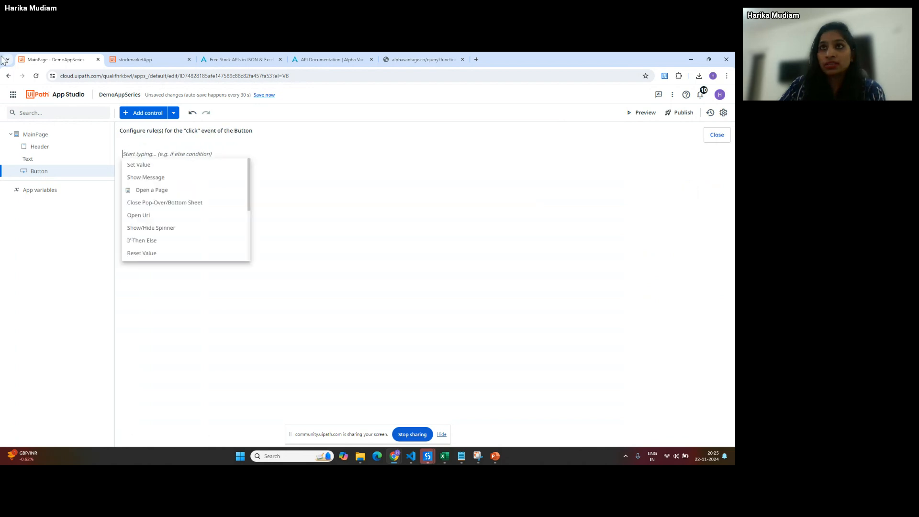
scroll(181, 207, down, 5)
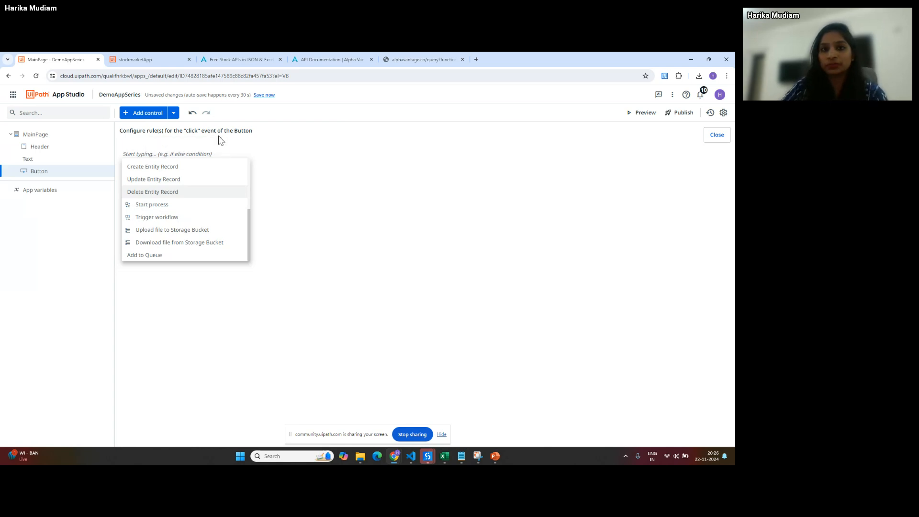
scroll(188, 230, up, 5)
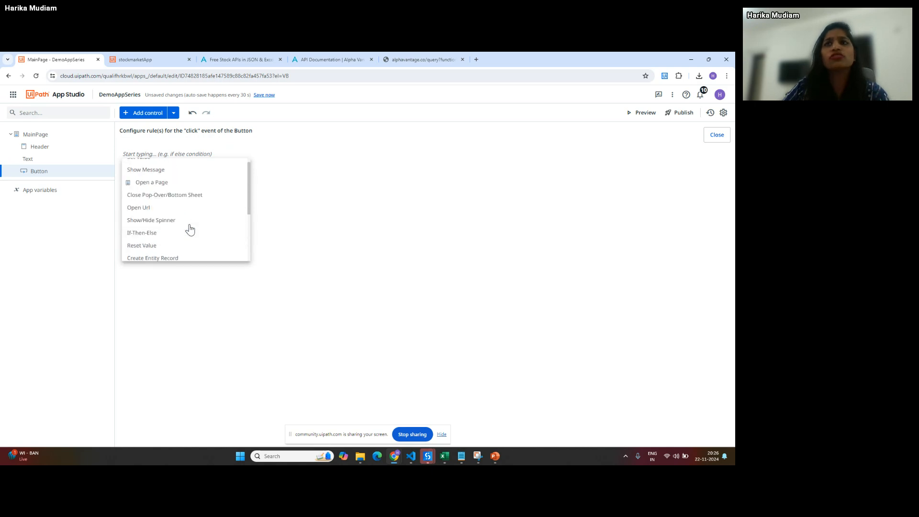
scroll(189, 229, down, 5)
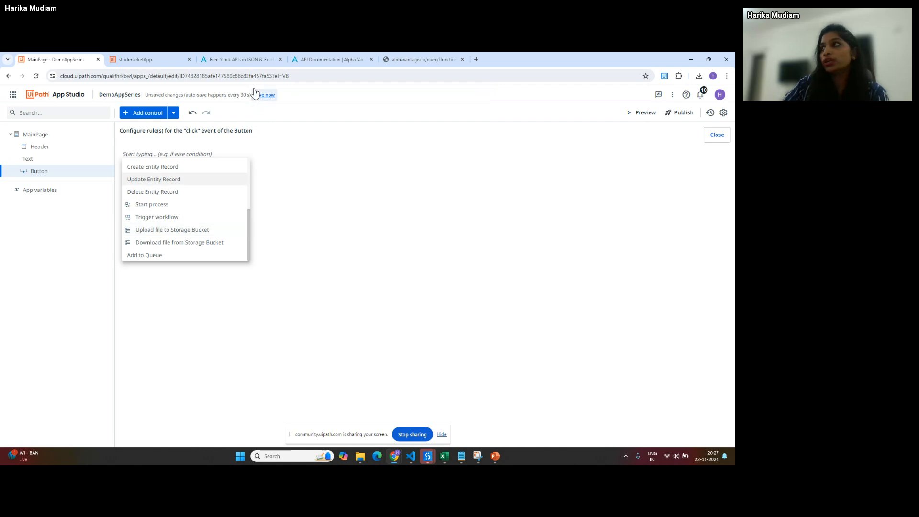
- Publish the app as version 1.0.0, then reload the App Studio page
click(682, 113)
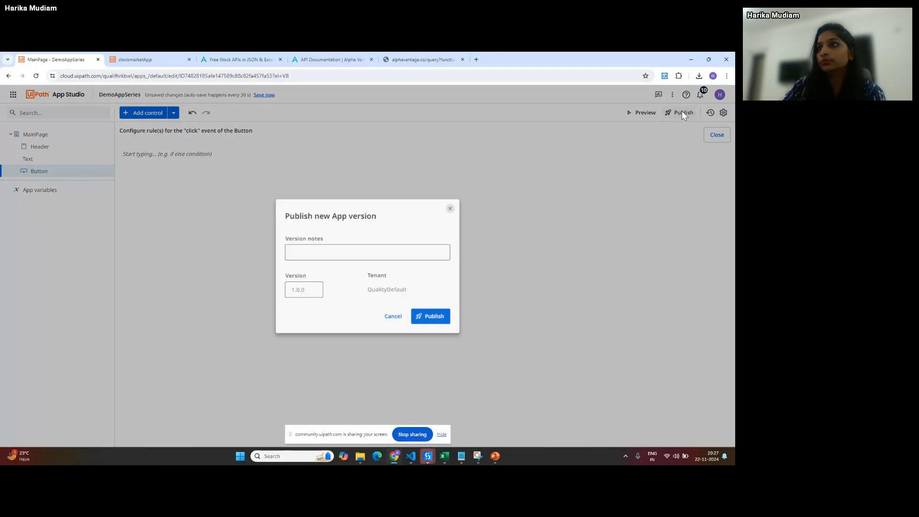
click(433, 316)
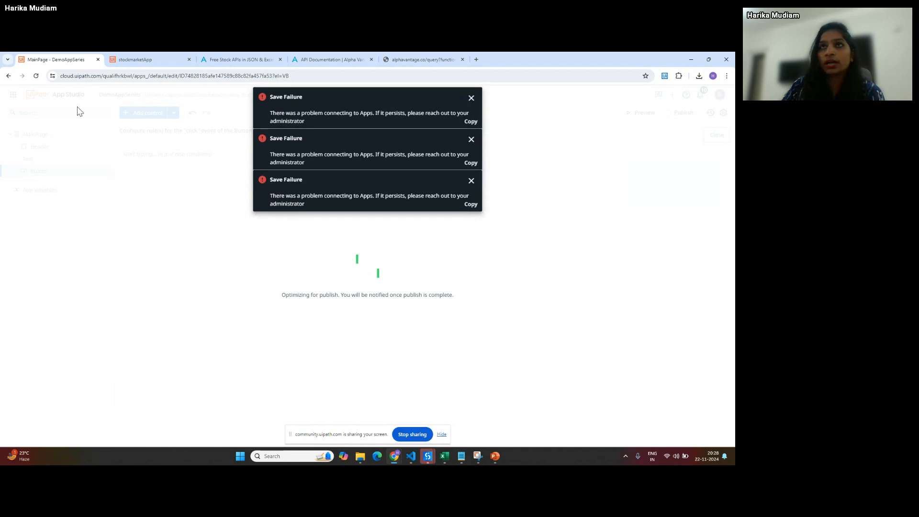
click(36, 75)
click(400, 124)
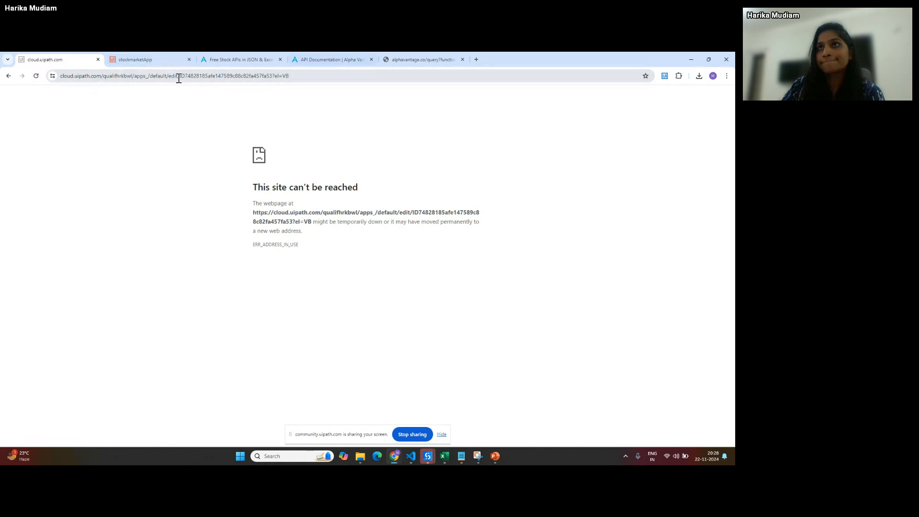
- Trim the address to the shortened UiPath Apps URL and reload it
drag(150, 76, 546, 61)
key(BackSpace)
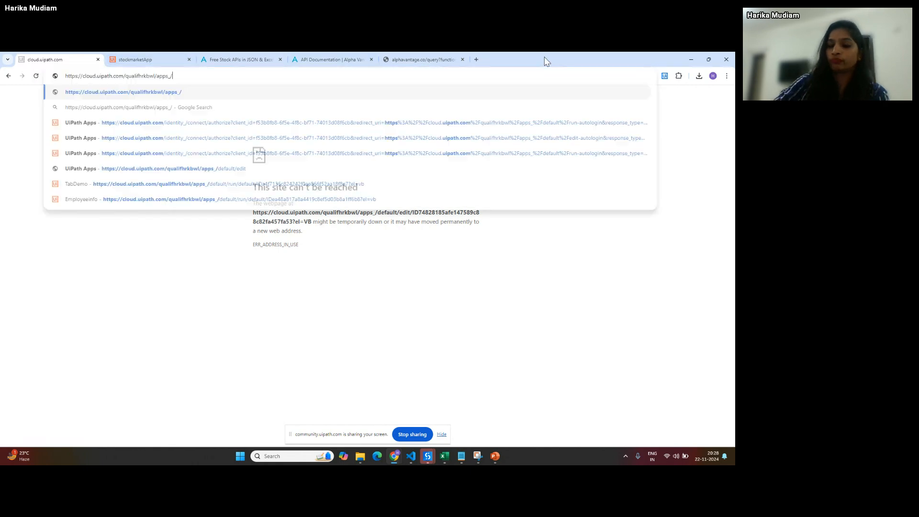
key(Return)
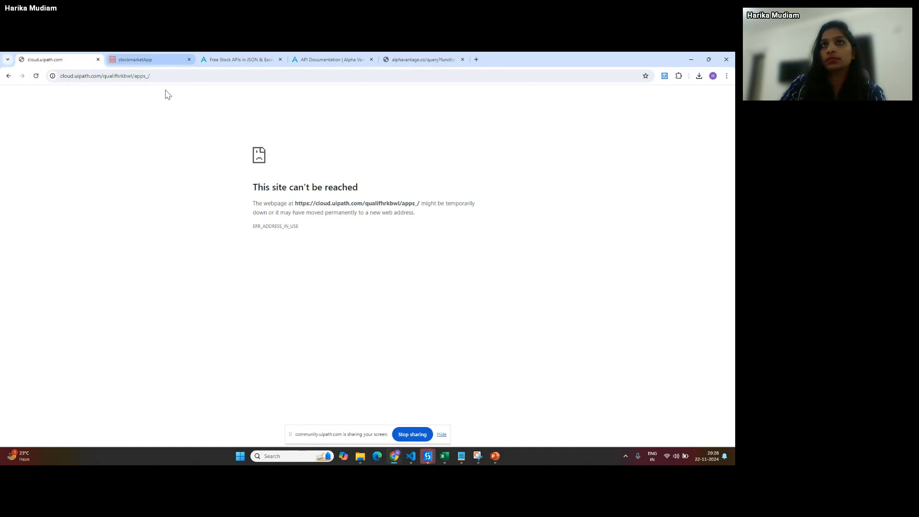
click(154, 75)
key(Return)
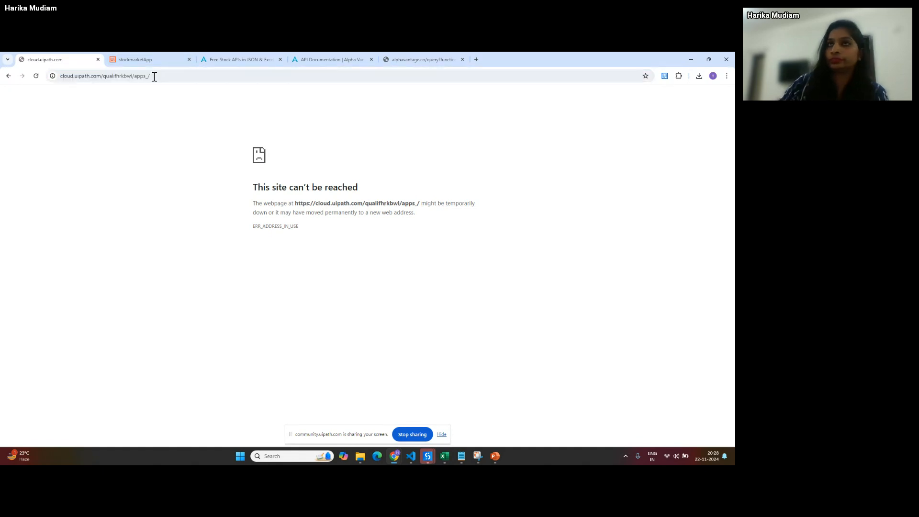
- Load the bare cloud.uipath.com address, then bring up the unreachable tab's options
click(112, 75)
click(109, 79)
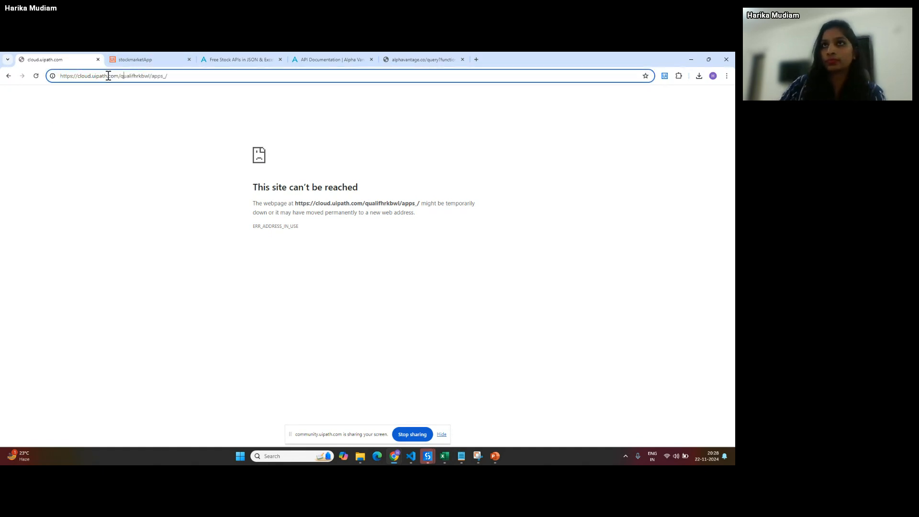
drag(119, 76, 286, 71)
key(BackSpace)
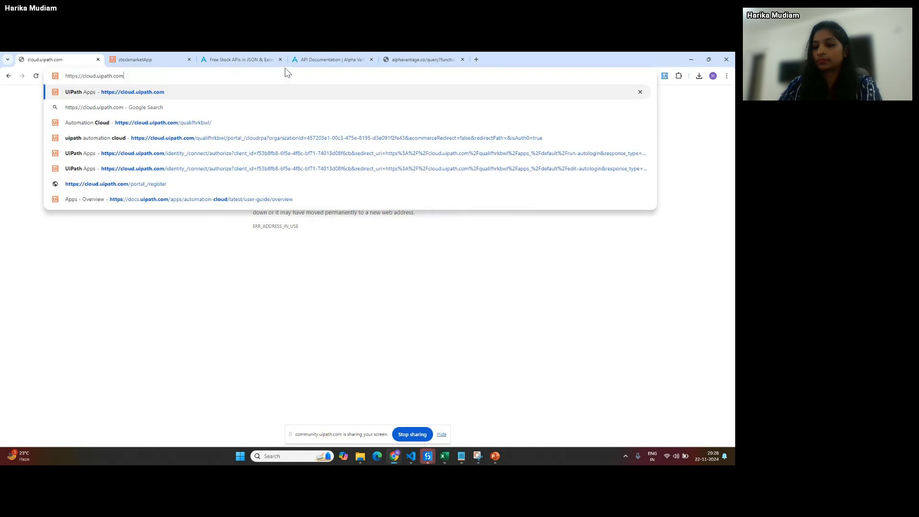
key(Return)
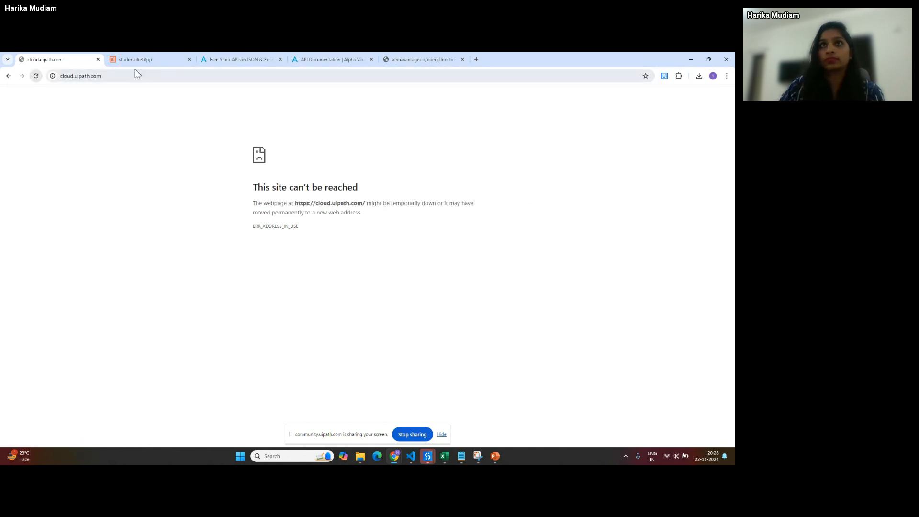
right_click(76, 66)
- Close the unreachable cloud.uipath.com tab and duplicate the stockmarketApp tab
click(98, 59)
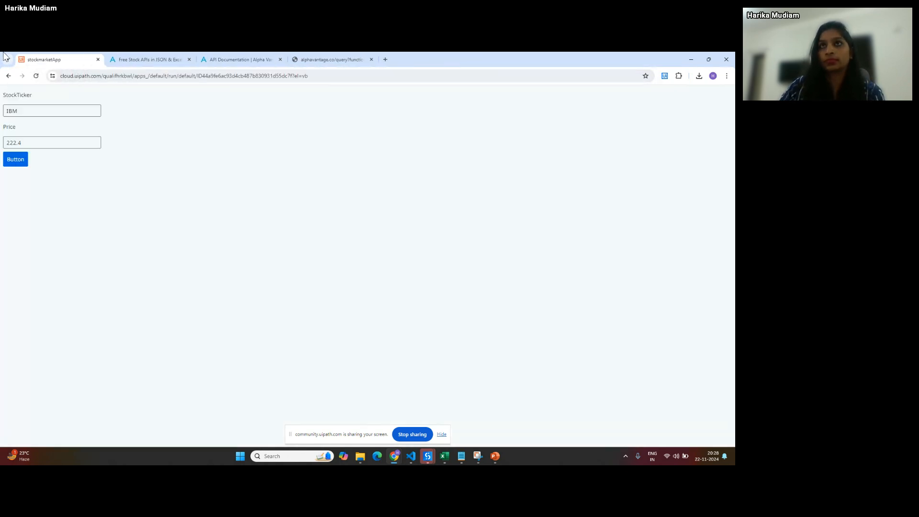
right_click(80, 56)
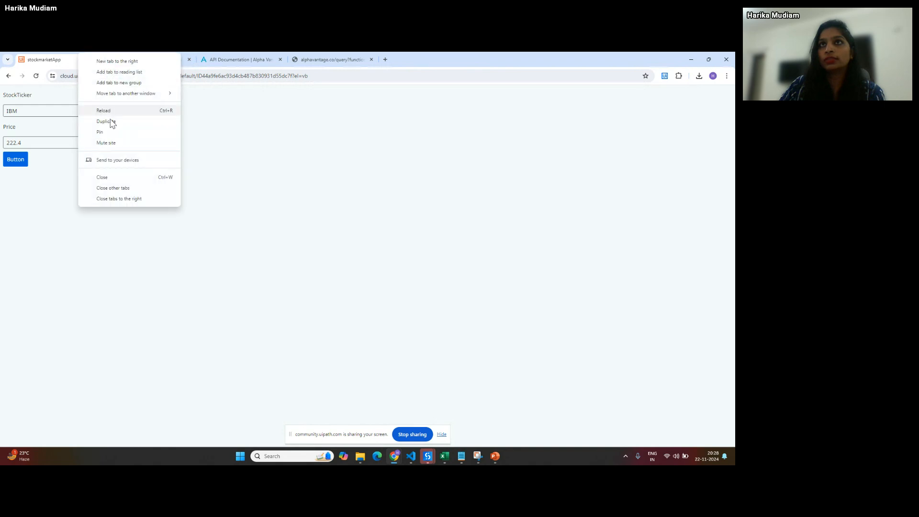
click(111, 123)
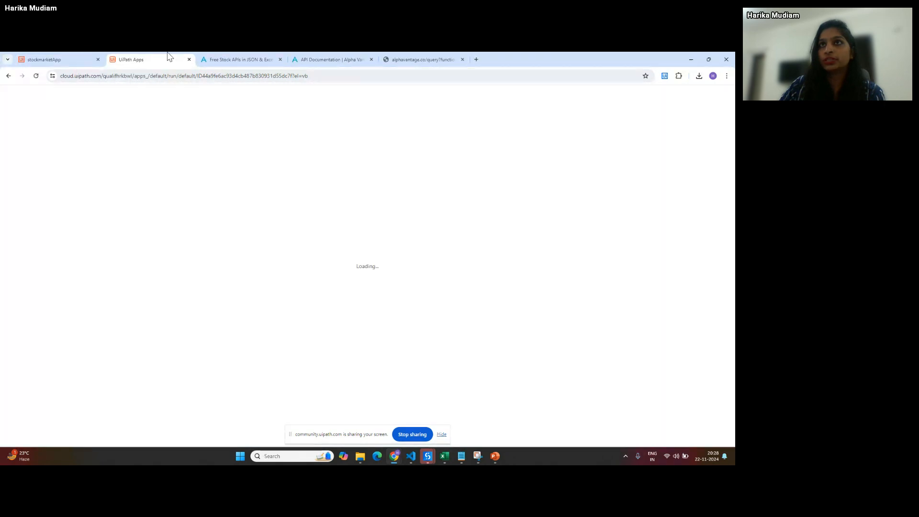
- Close the loading app preview tab and open a blank new tab
click(149, 77)
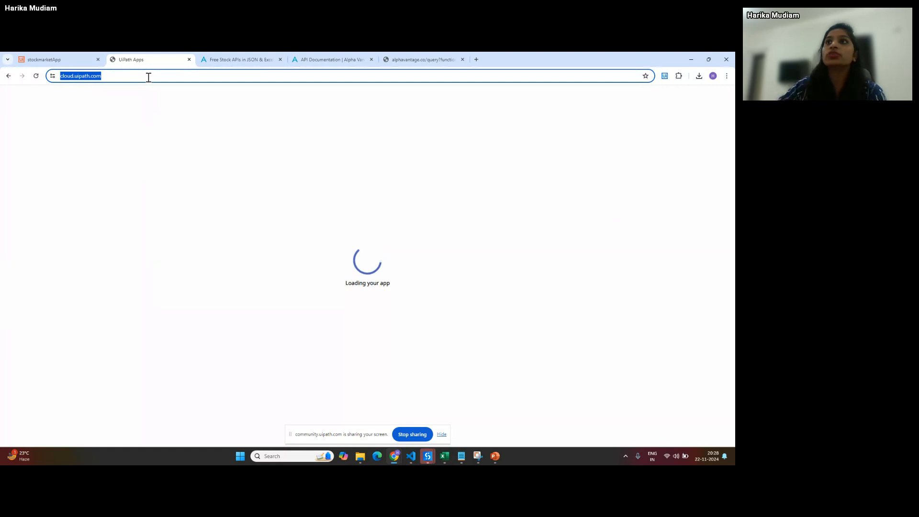
click(189, 59)
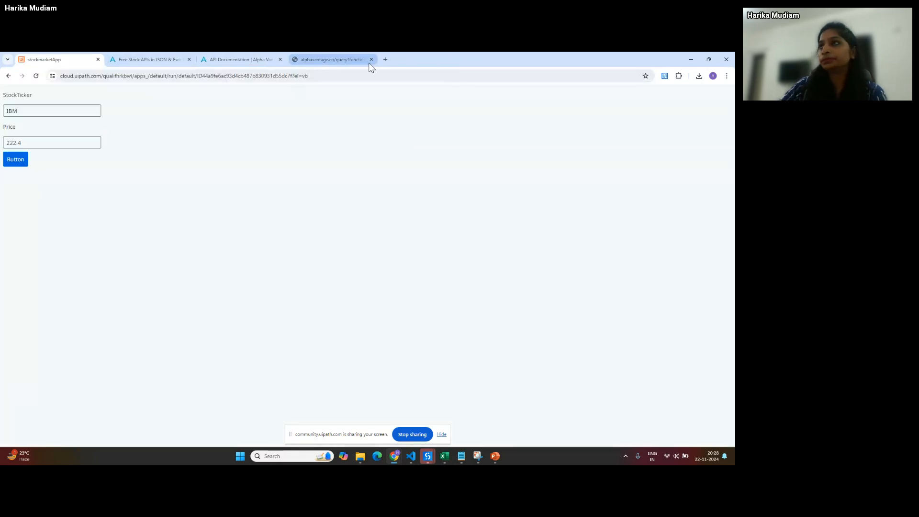
click(384, 60)
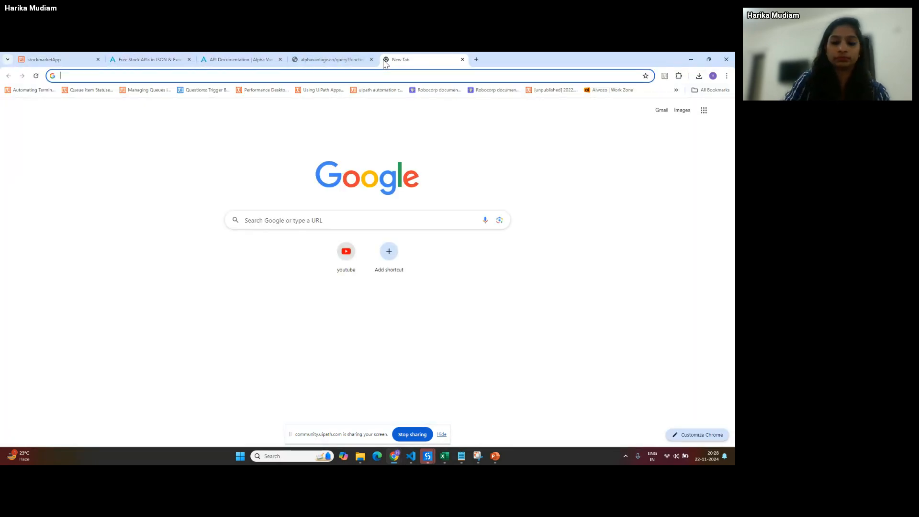
- Load the pasted UiPath cloud address, trim it to the organisation URL, then close the unreachable tab
text(https://cloud.uipath.com/qualifhrkbwl/portal_/cloudrpa?organizationId=457203e1-00c3-475e-8195-d3e091f2fe43&ecommerceRedirect=false&redirectPath=&isAuth0=true)
key(Return)
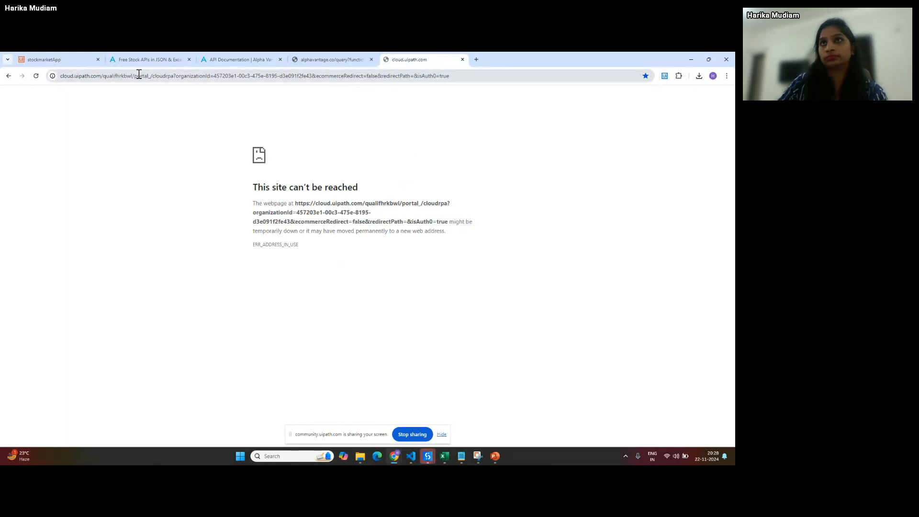
drag(135, 76, 653, 61)
key(BackSpace)
key(Return)
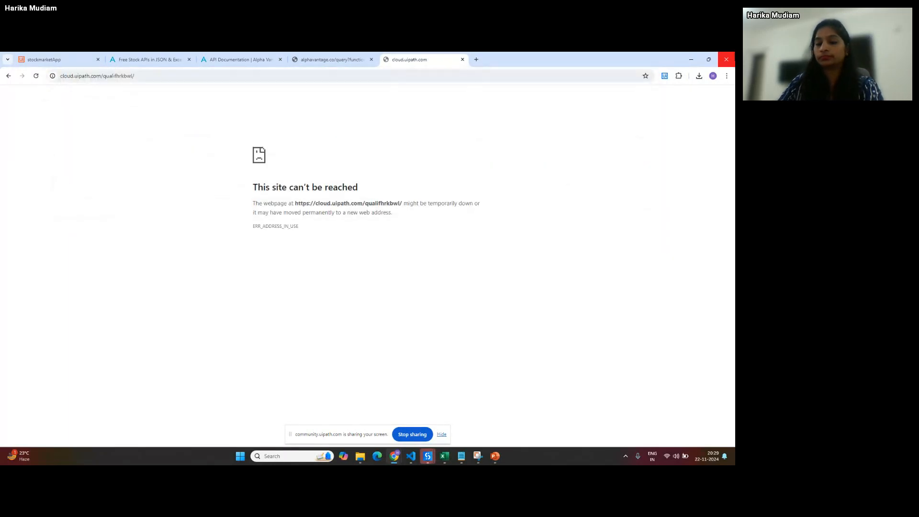
click(462, 60)
- In a new tab, open the suggested cloud organisation address from 'cloud', then close it
click(384, 59)
text(cloud)
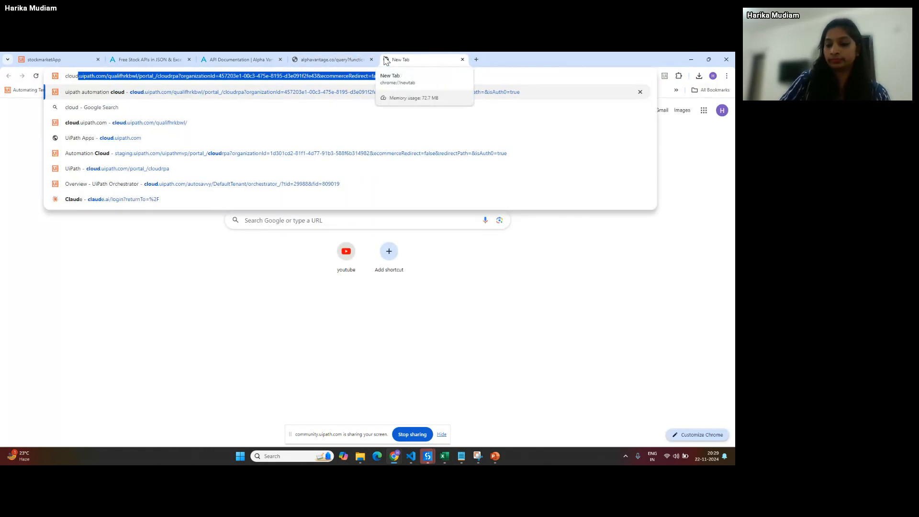
key(Down)
key(Down)
key(Return)
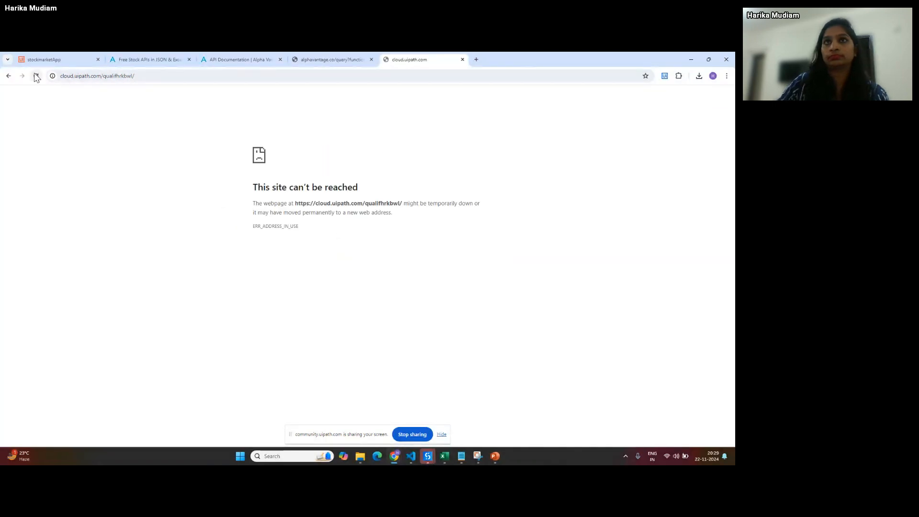
click(462, 59)
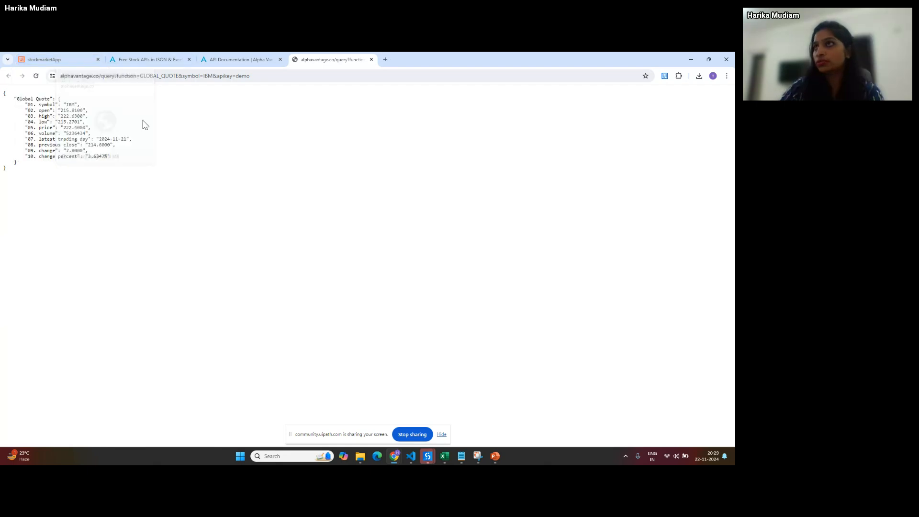
- Open a new tab and close the stalled UiPath Apps loading window
click(385, 60)
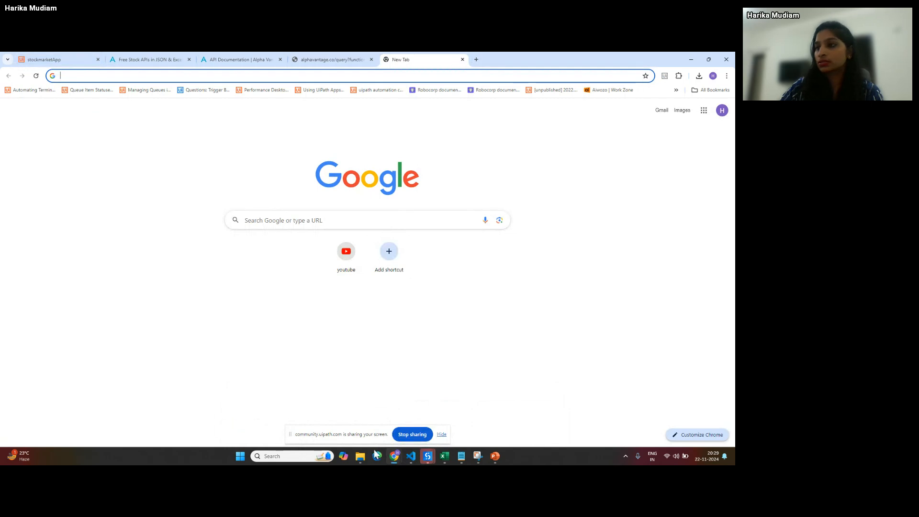
mouse_move(395, 456)
click(410, 407)
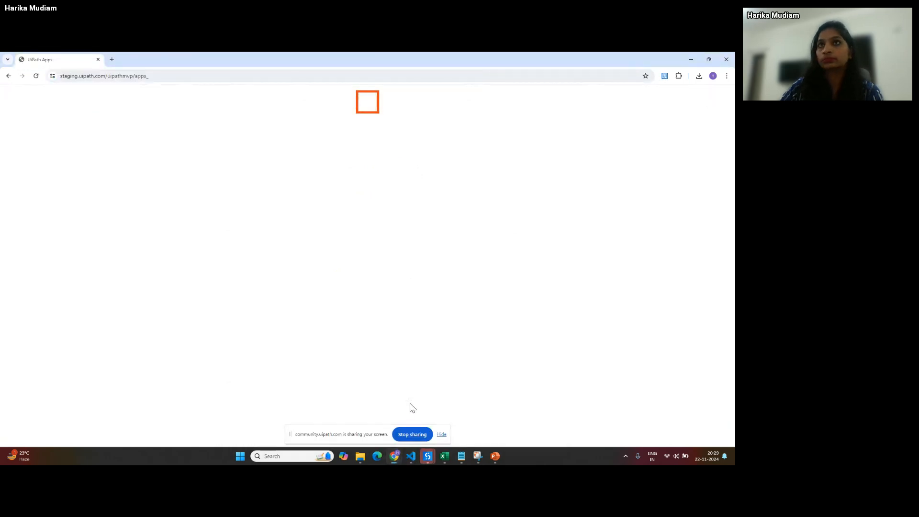
click(720, 59)
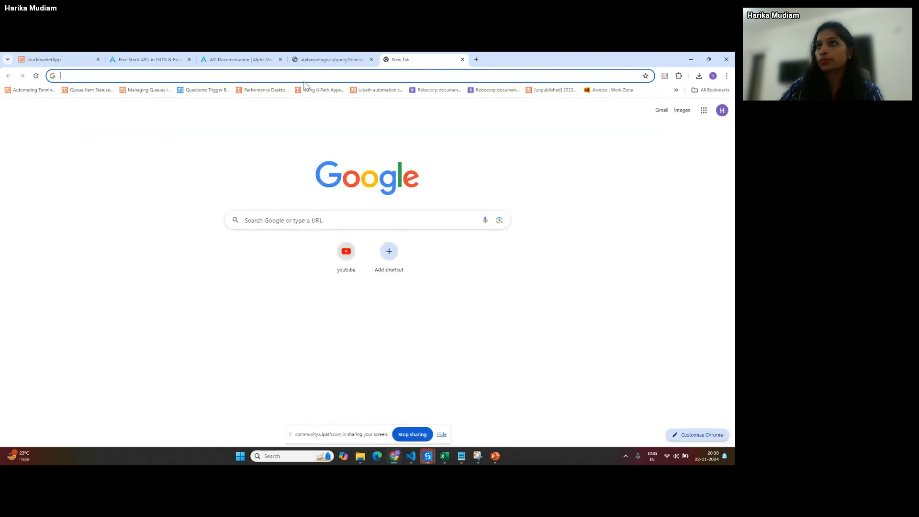
- Open the UiPath Apps suggestion from 'clou', reload it, close the failing tab and stop sharing
text(clou)
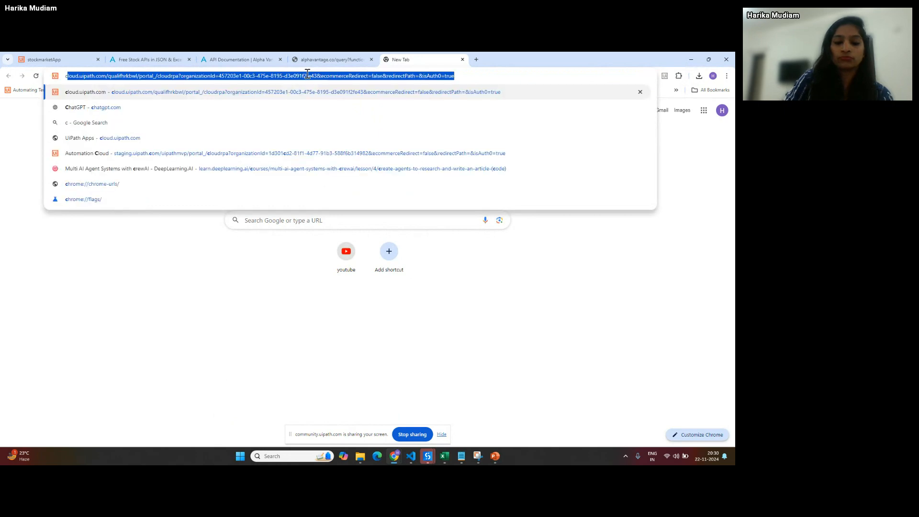
key(Down)
key(Down)
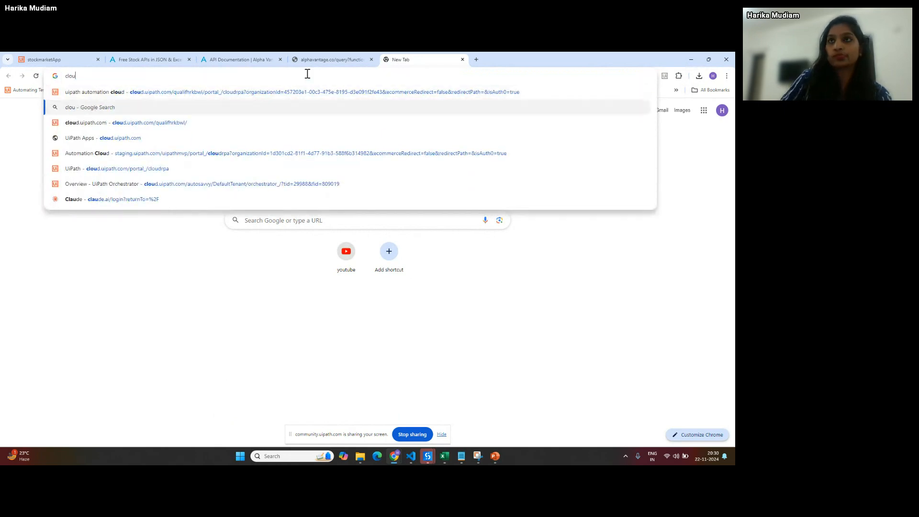
key(Down)
key(Return)
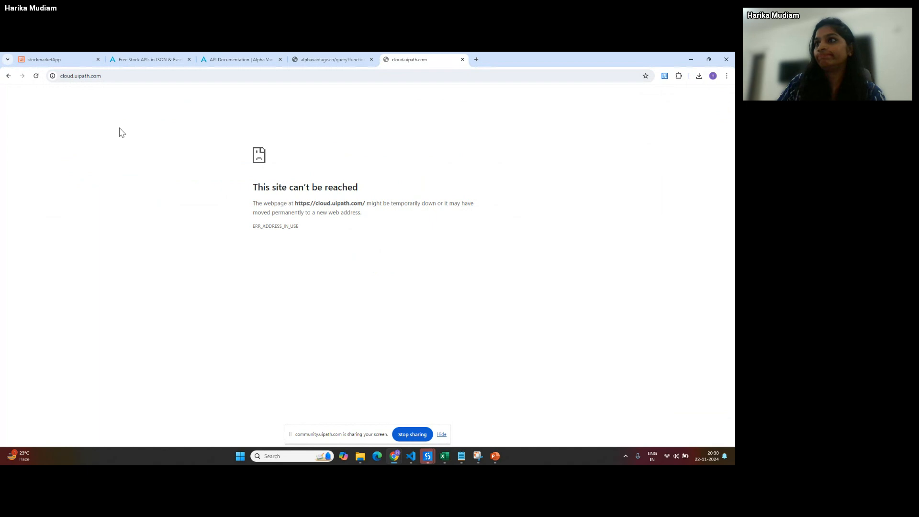
click(111, 76)
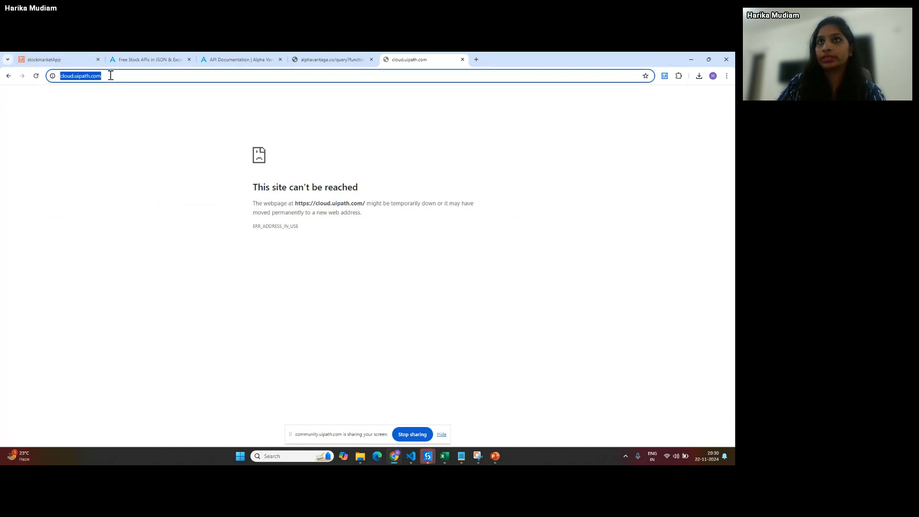
key(End)
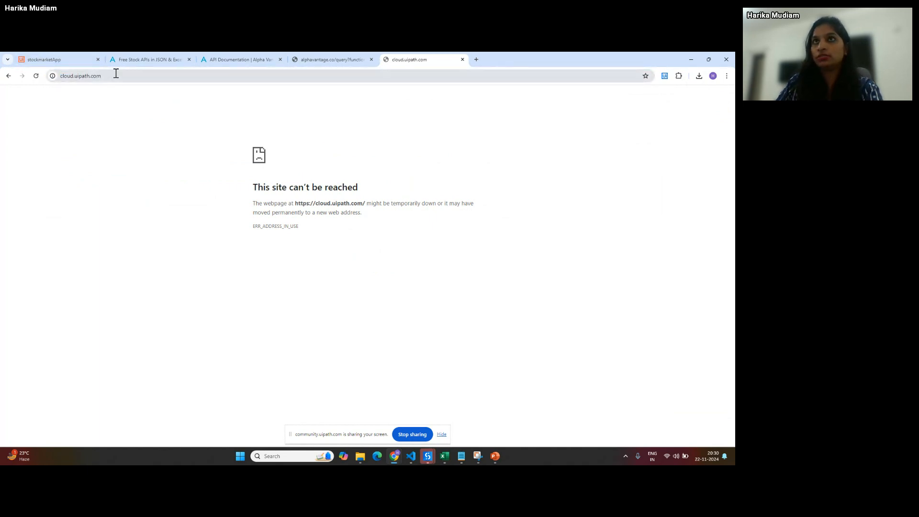
key(Return)
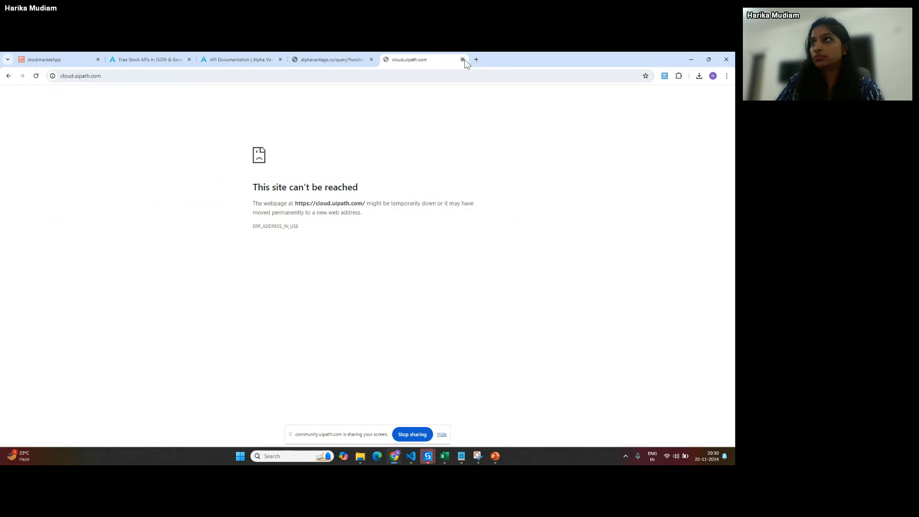
click(462, 60)
click(412, 434)
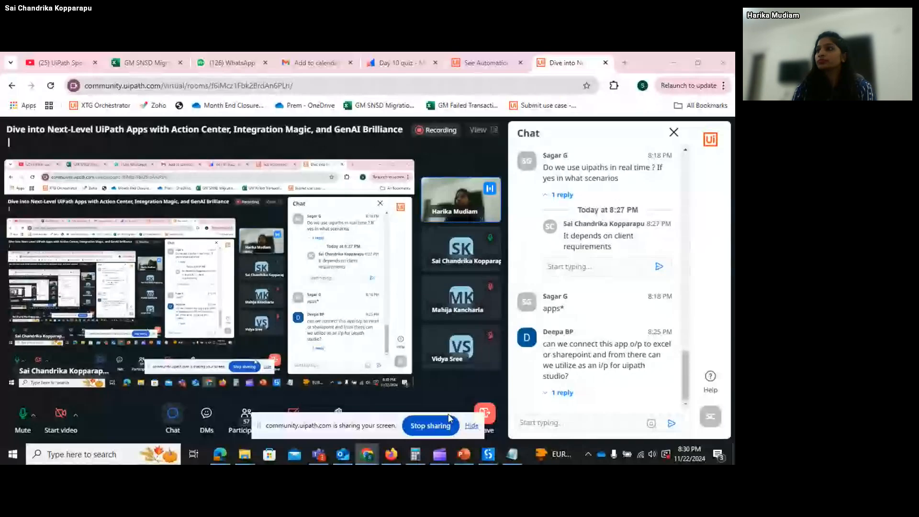
- Hide the sharing notice and bring up Orchestrator's Robots page with its Attended and Unattended robots
click(472, 426)
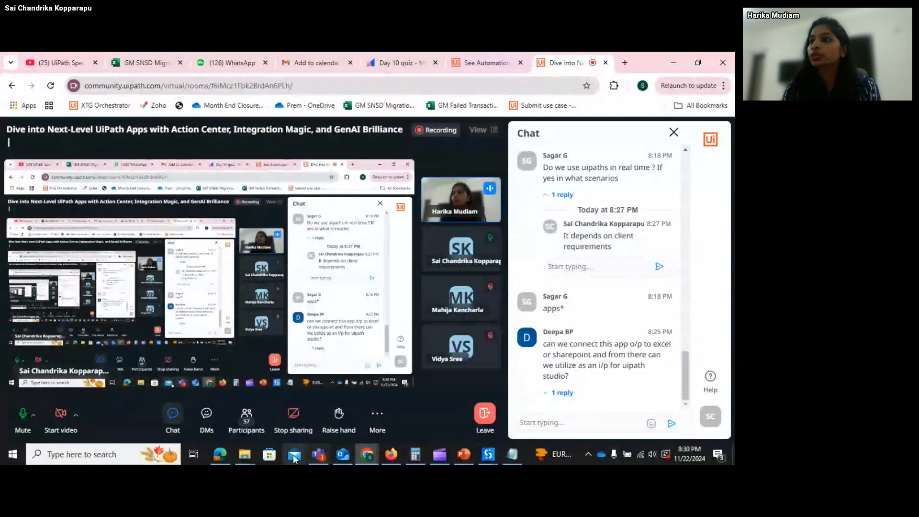
click(220, 452)
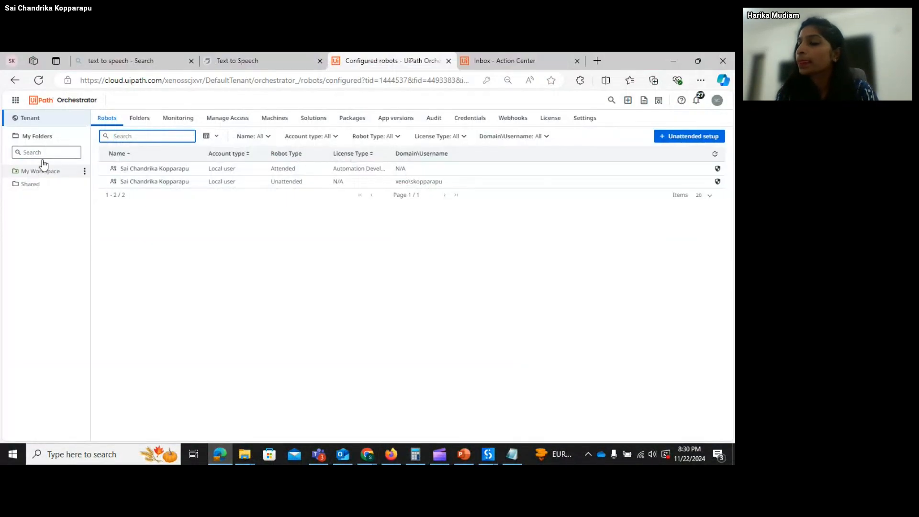
- Show Leave Approval's versions from App versions: 2.0.0 Active, 1.0.0 Inactive
click(404, 122)
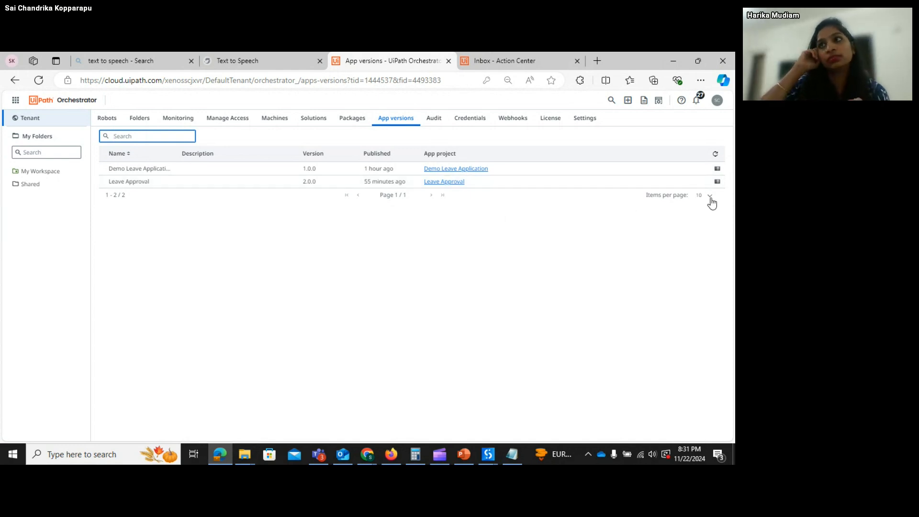
click(718, 182)
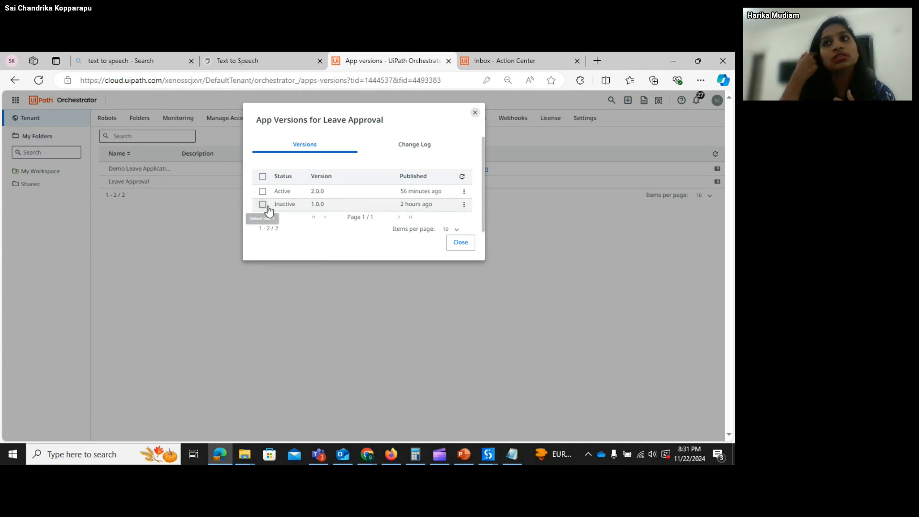
- Inspect the actions menus for versions 1.0.0 and 2.0.0, toggling their checkboxes
click(464, 204)
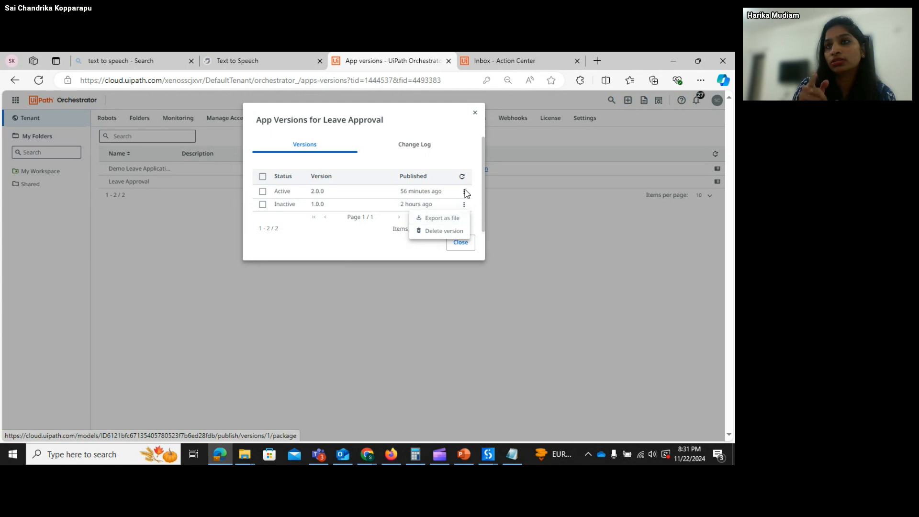
click(465, 192)
click(464, 191)
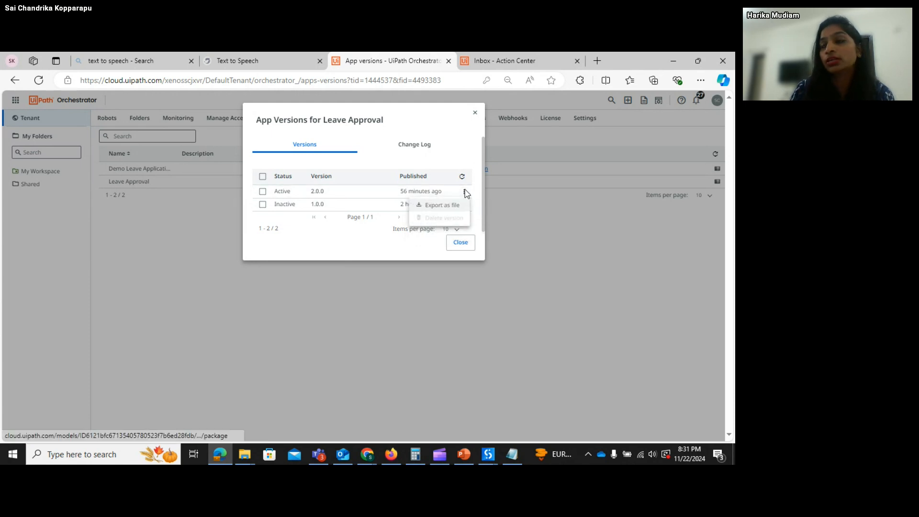
click(263, 205)
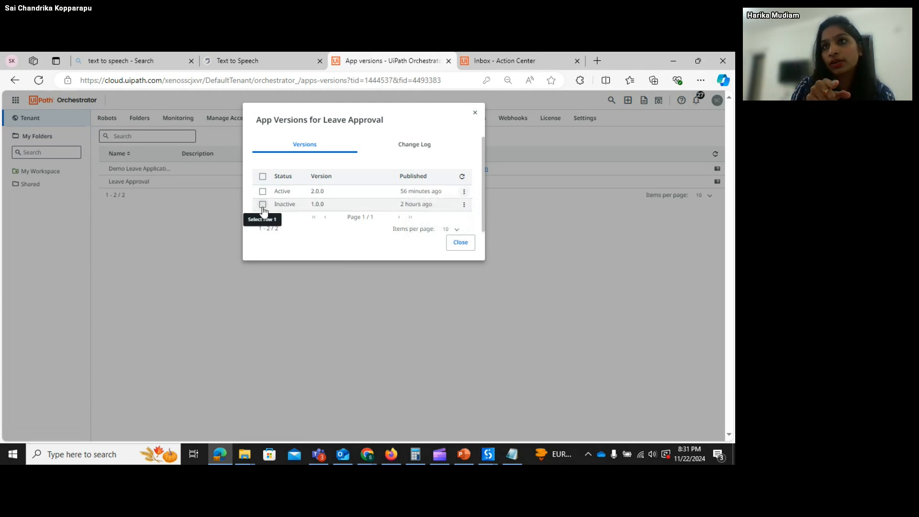
click(263, 205)
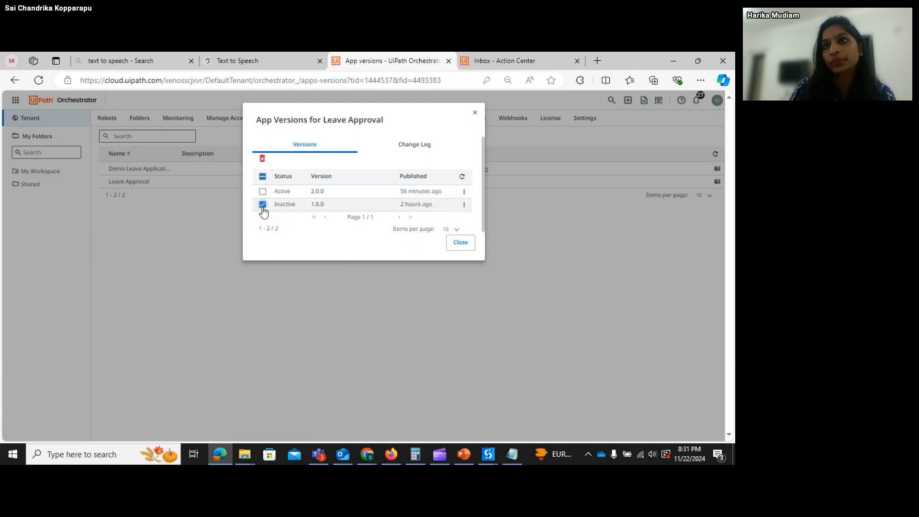
click(464, 205)
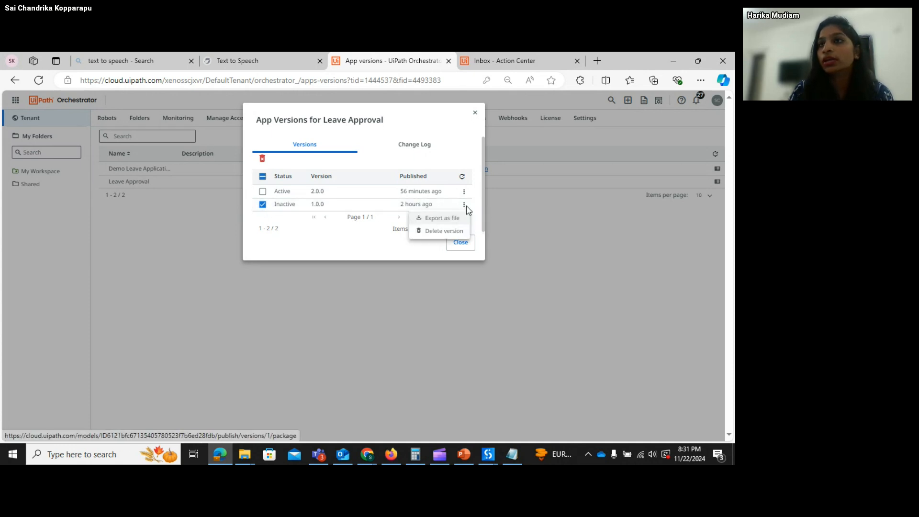
click(263, 195)
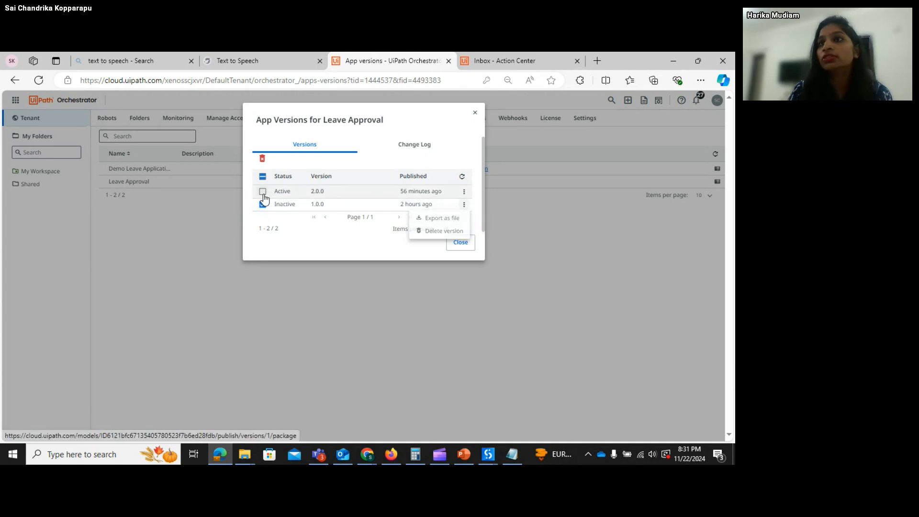
click(263, 192)
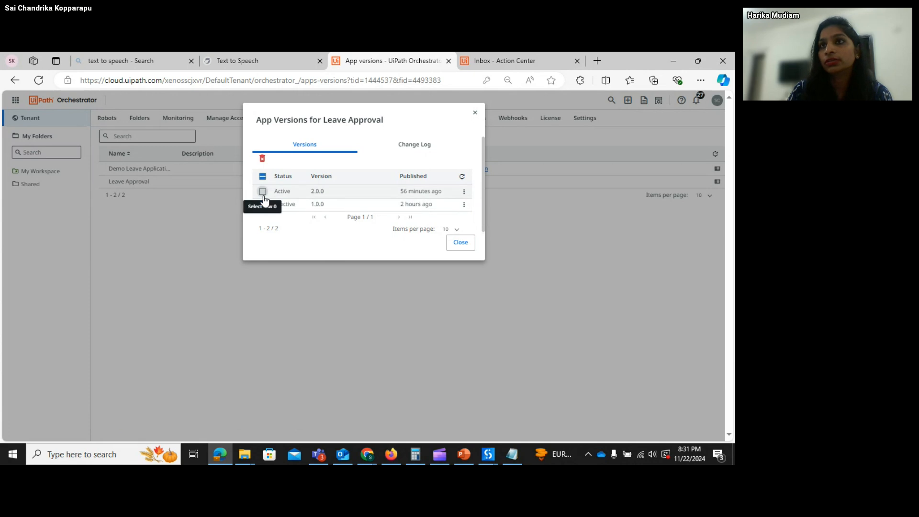
click(263, 206)
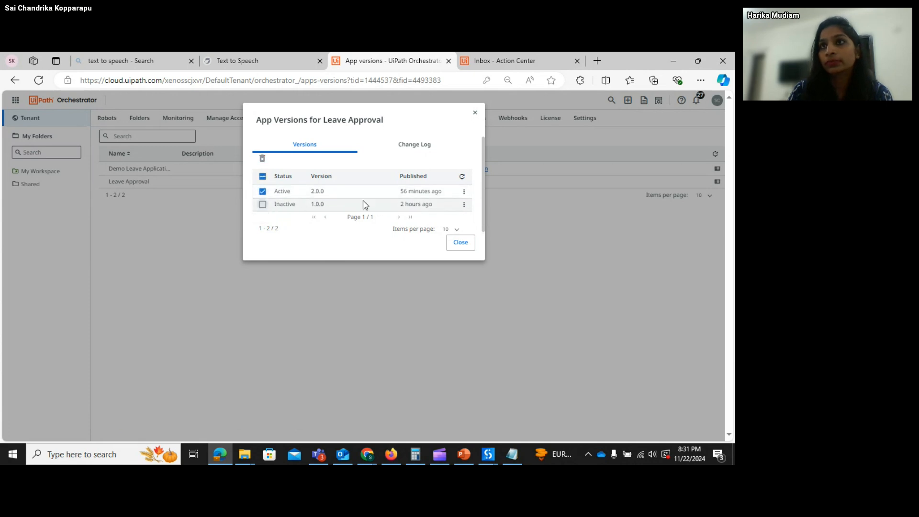
- Recheck version 2.0.0's available actions, then close the App Versions window
click(466, 193)
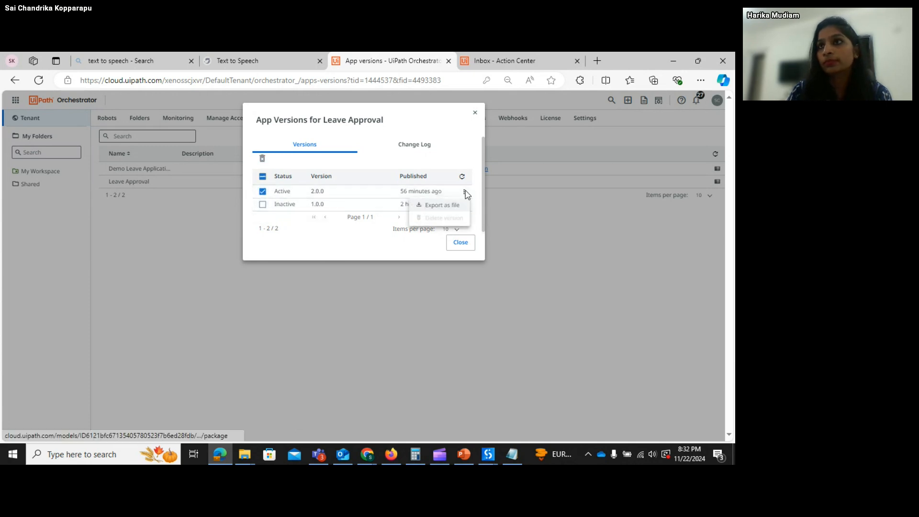
click(341, 240)
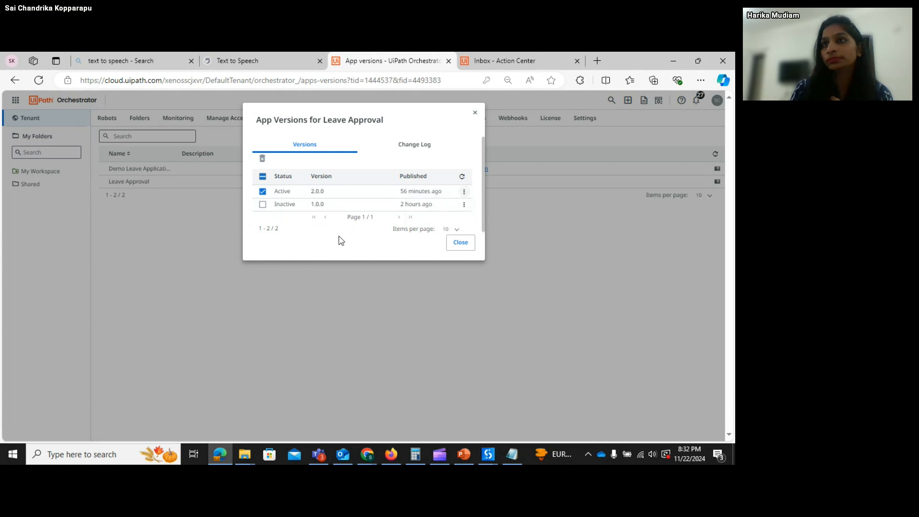
click(263, 191)
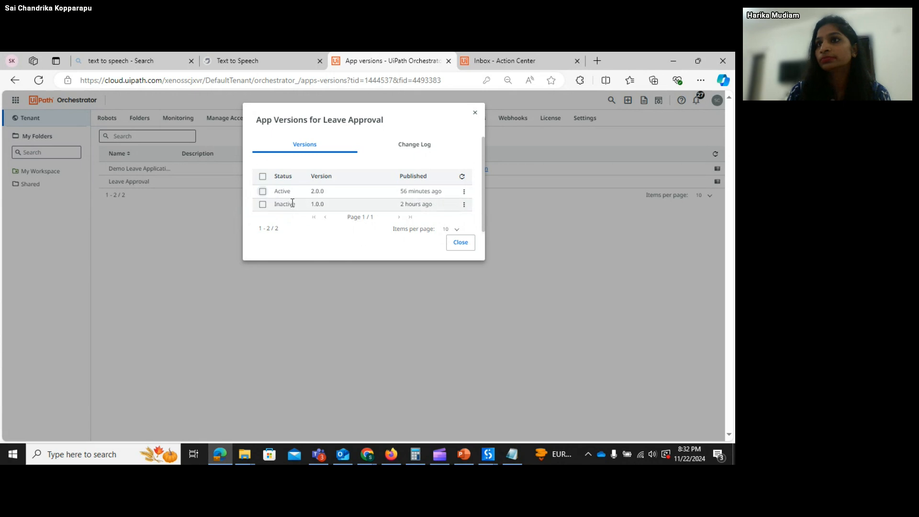
click(263, 192)
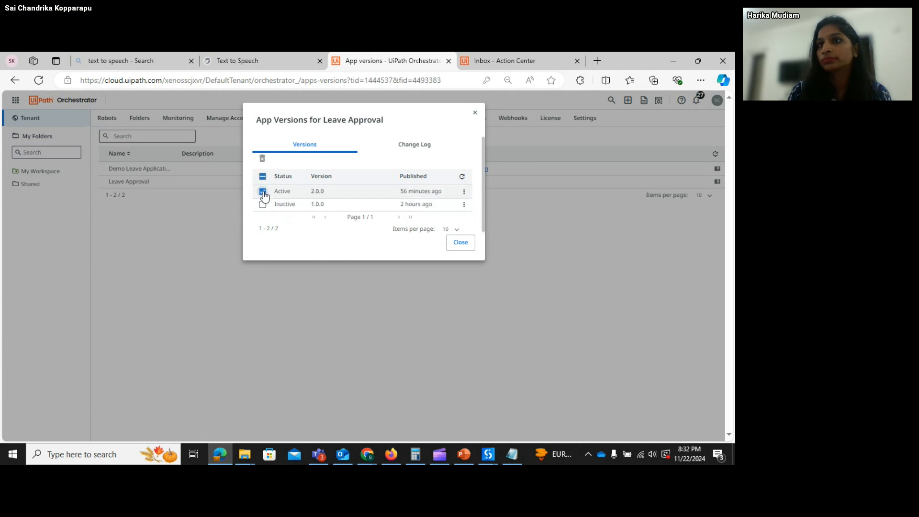
click(464, 191)
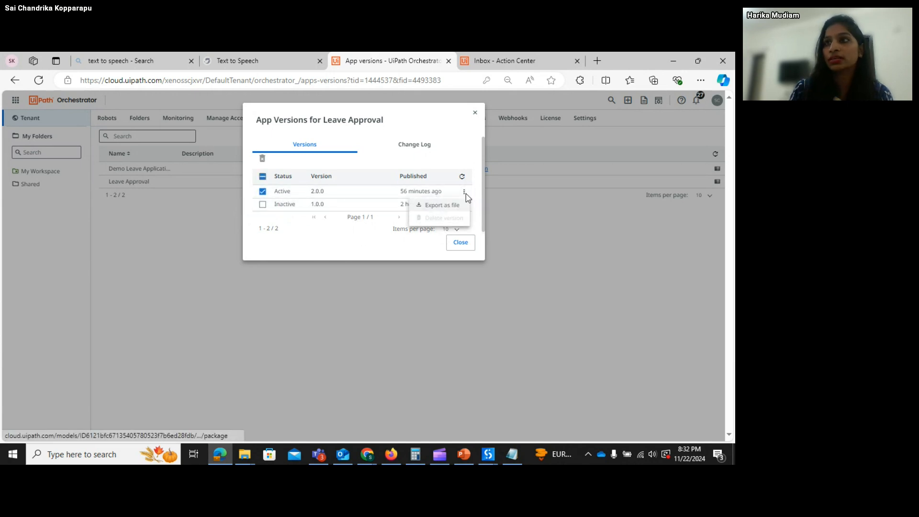
click(311, 231)
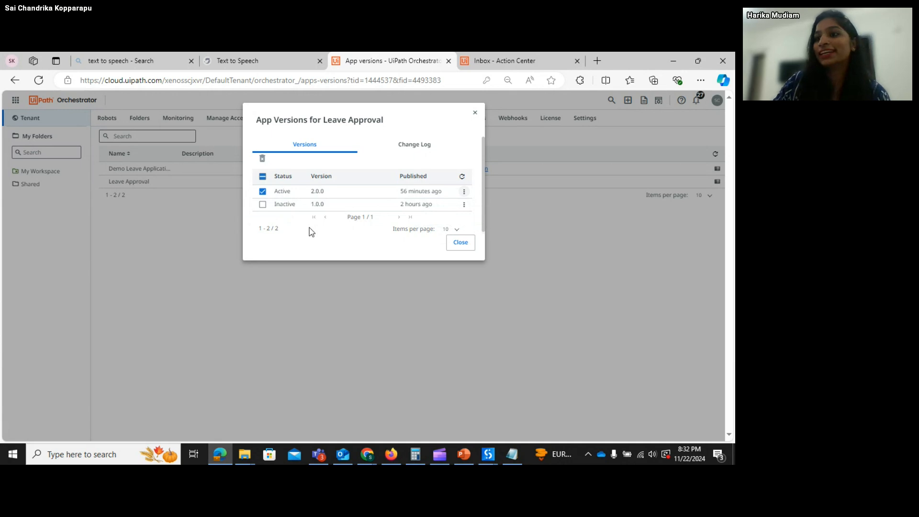
click(263, 192)
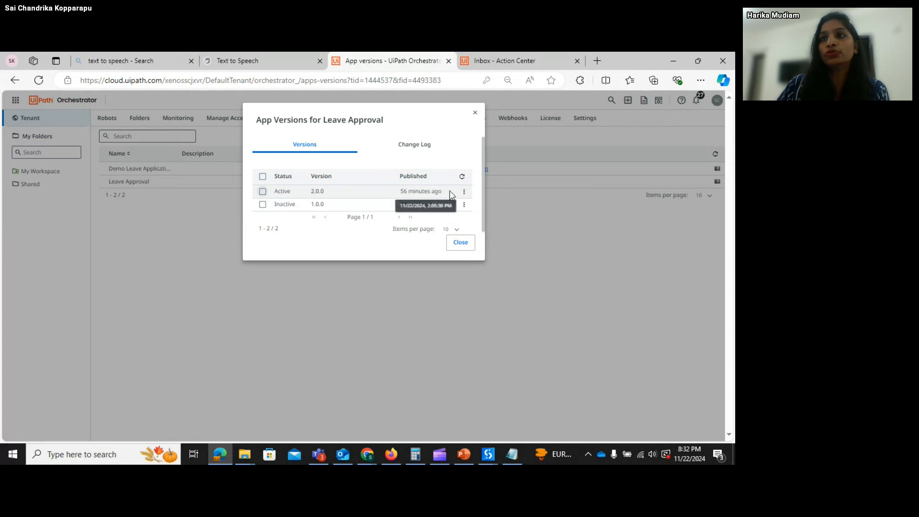
click(464, 192)
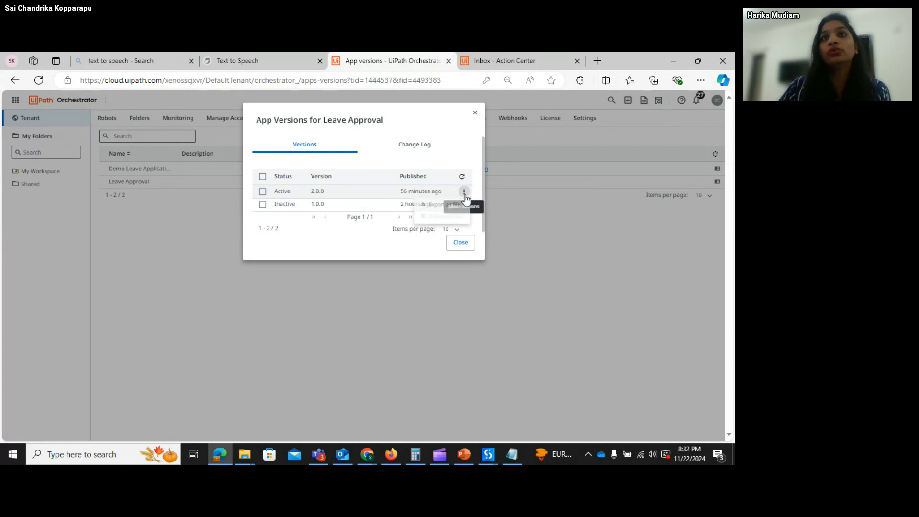
click(354, 236)
click(460, 243)
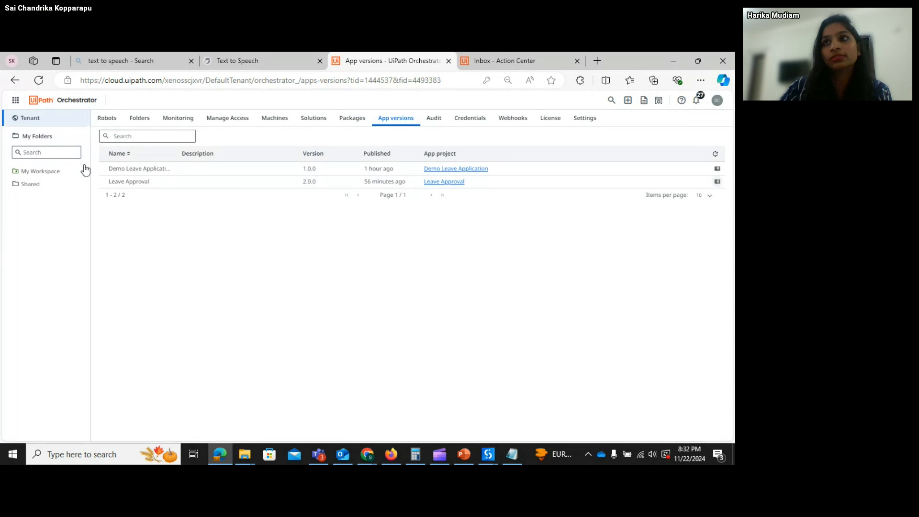
- Go to the Shared folder's Automations > Apps list
click(48, 190)
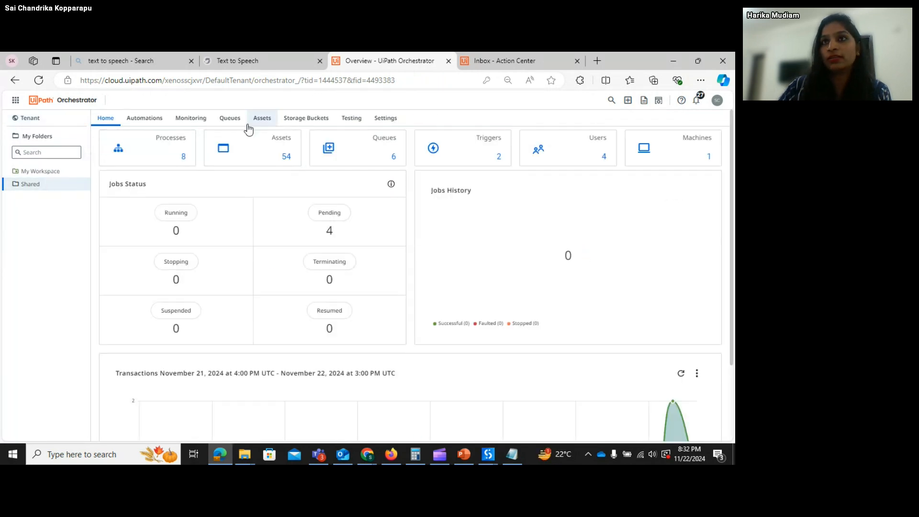
click(146, 119)
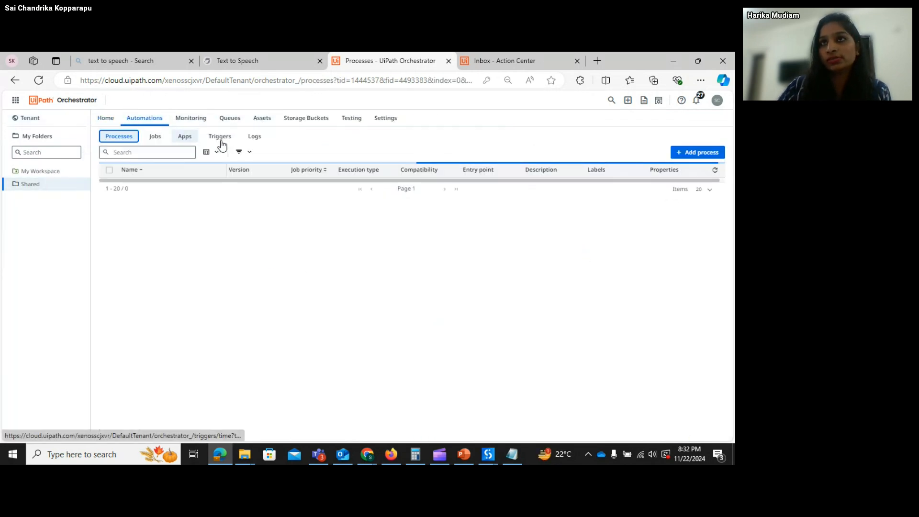
click(188, 142)
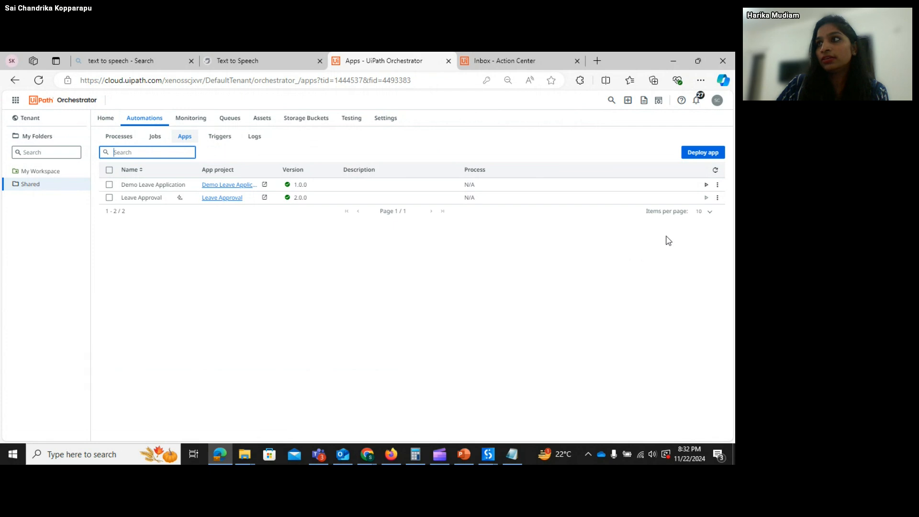
- Check Leave Approval's version options, keep 2.0.0, cancel the edit, and open the product list
click(717, 198)
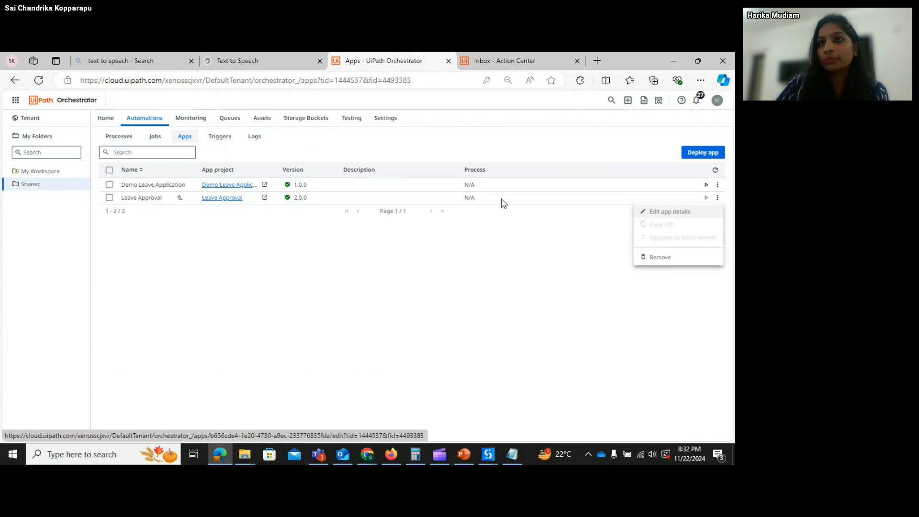
click(655, 212)
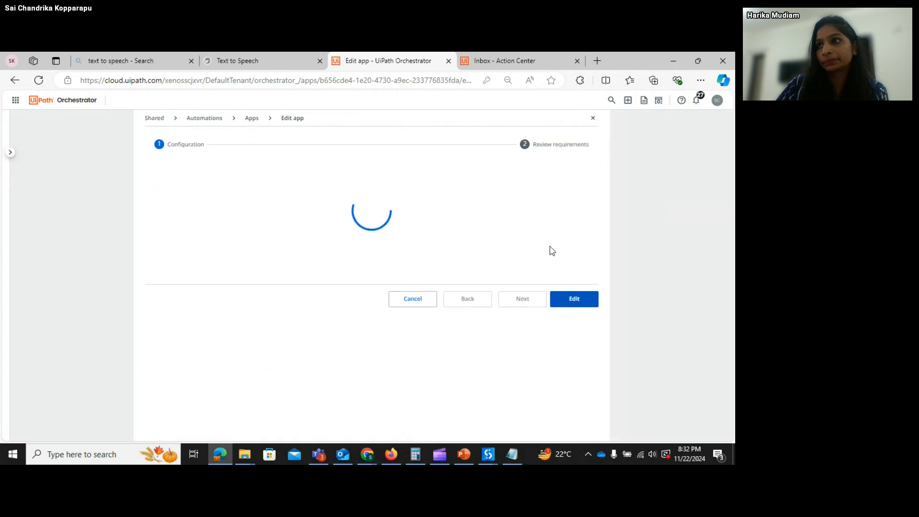
click(335, 263)
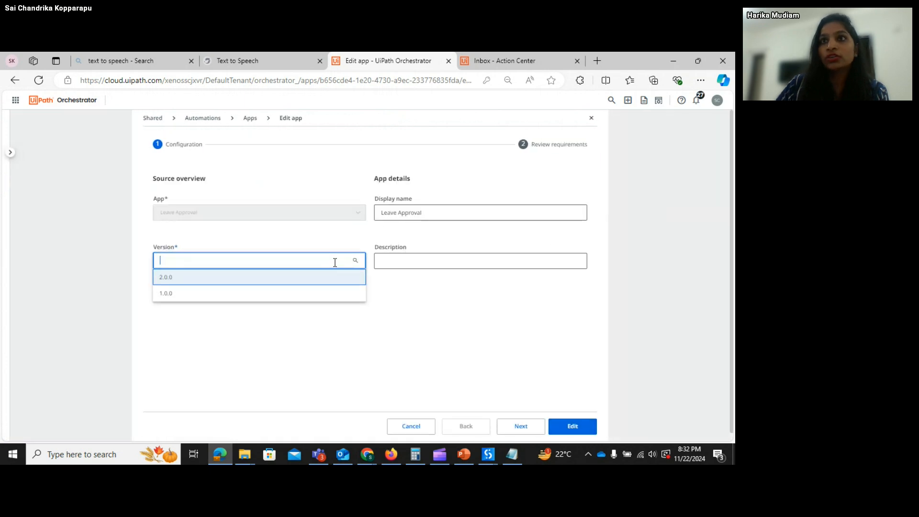
click(317, 293)
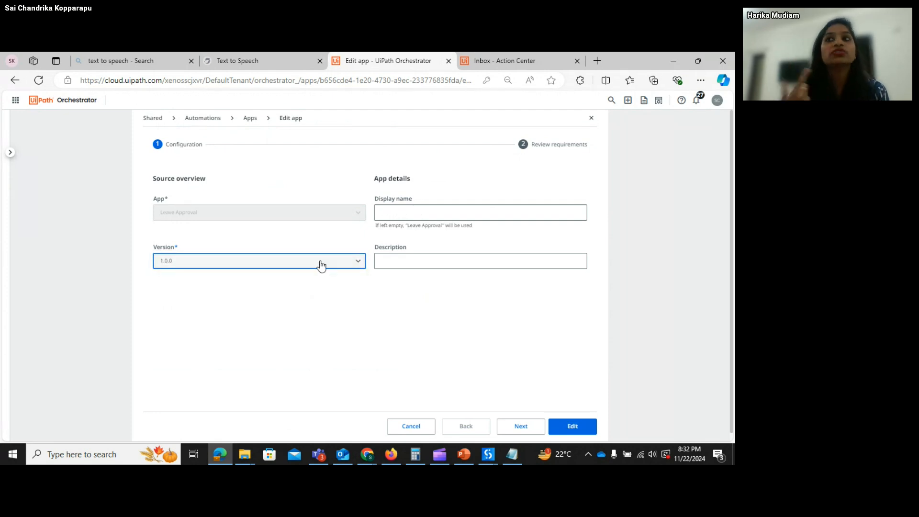
click(319, 263)
click(306, 277)
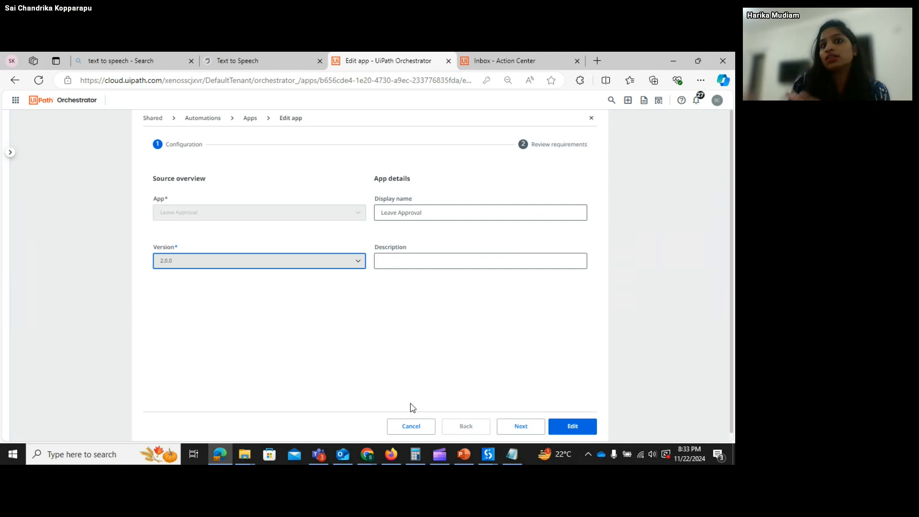
click(343, 271)
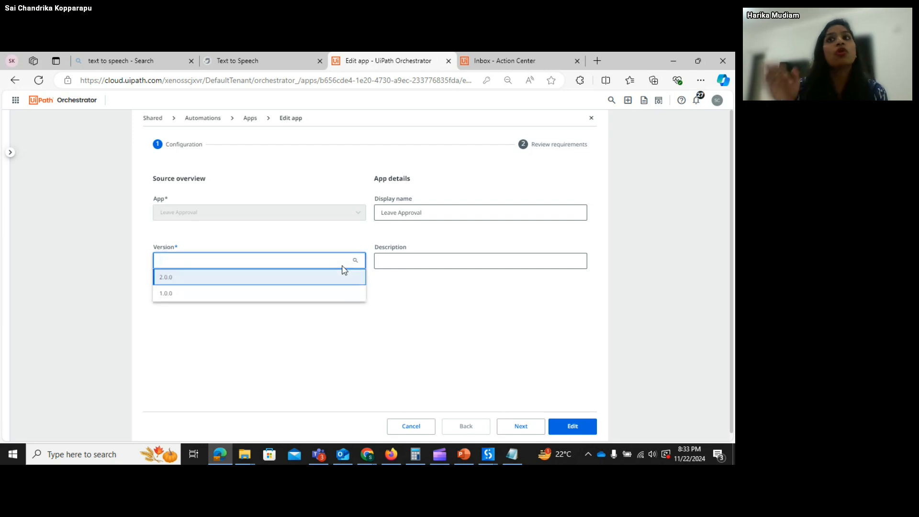
click(419, 320)
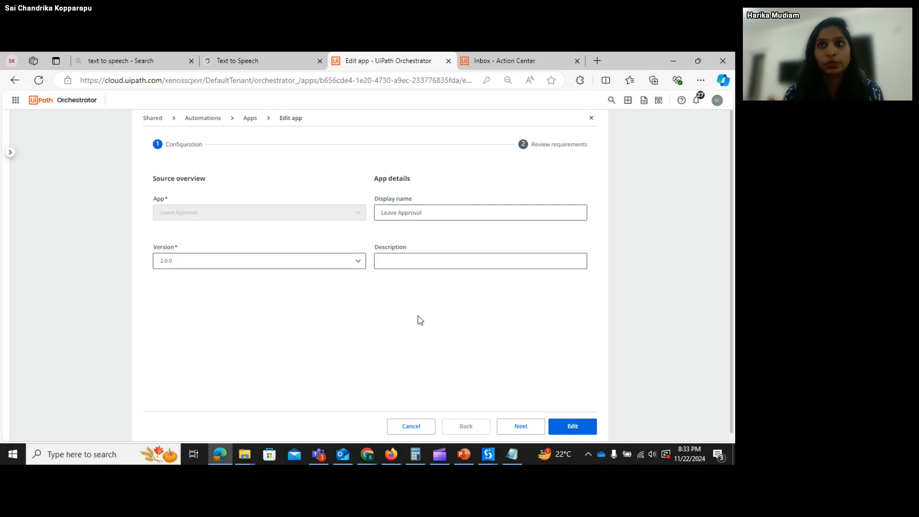
click(415, 427)
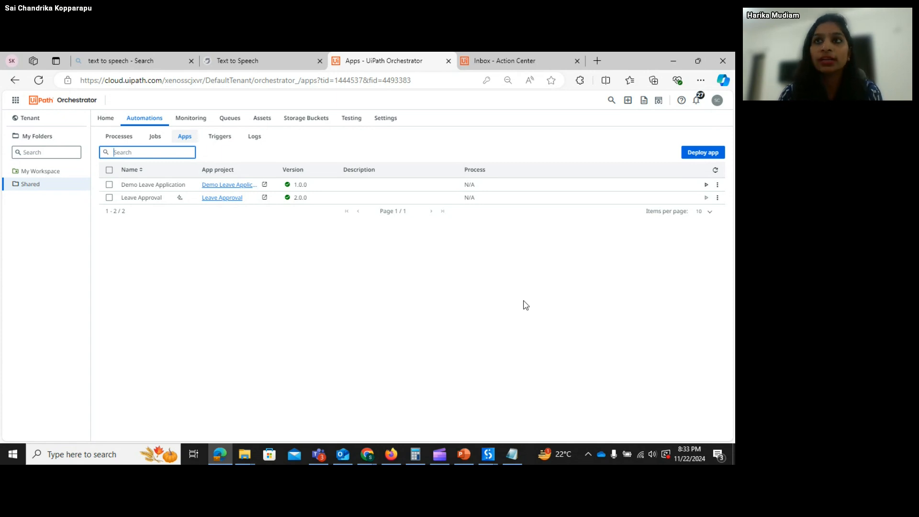
click(12, 105)
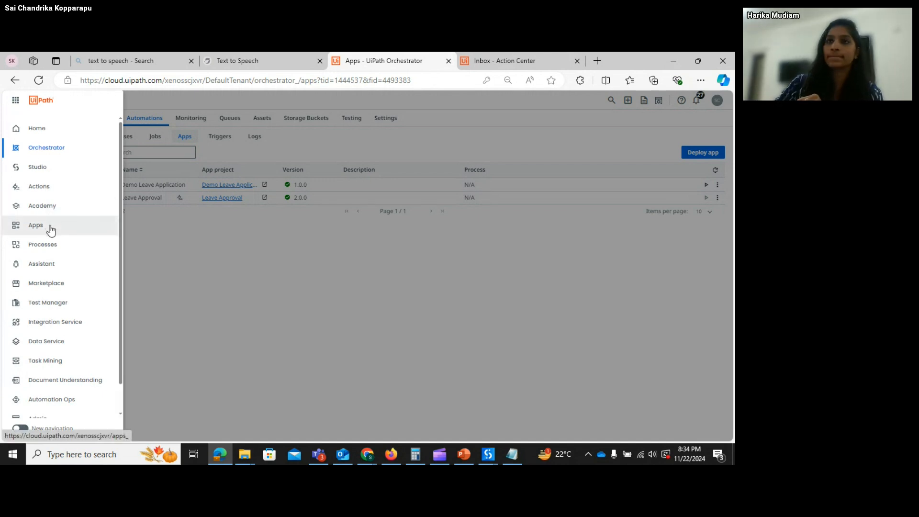
- Open UiPath Apps in a new tab and click into the Autopilot description box
right_click(50, 226)
click(76, 236)
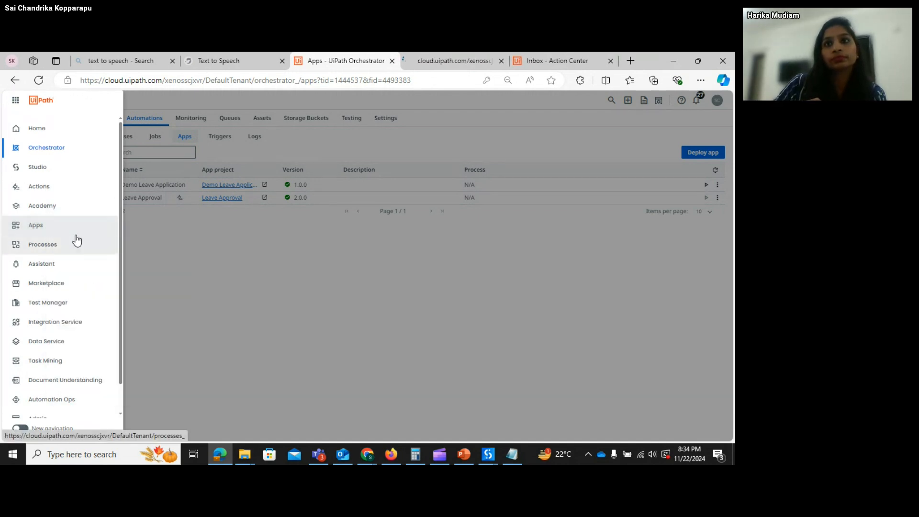
click(428, 61)
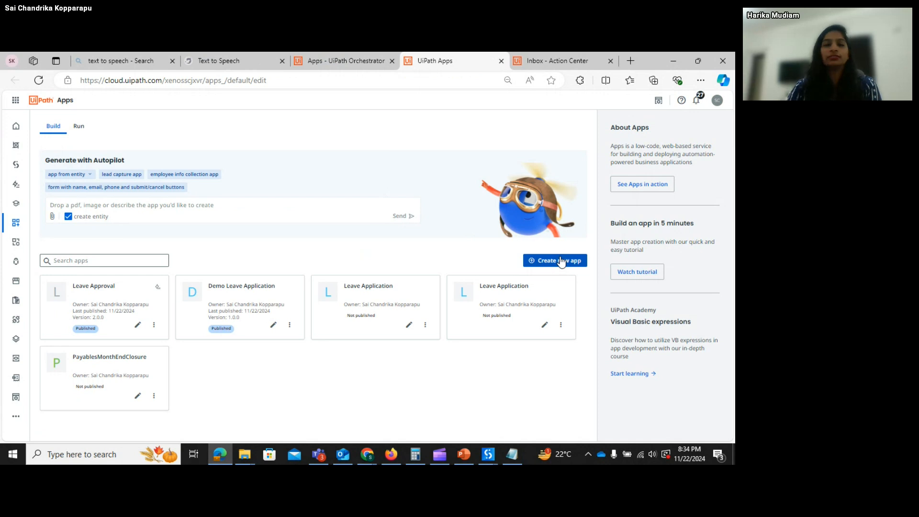
click(232, 206)
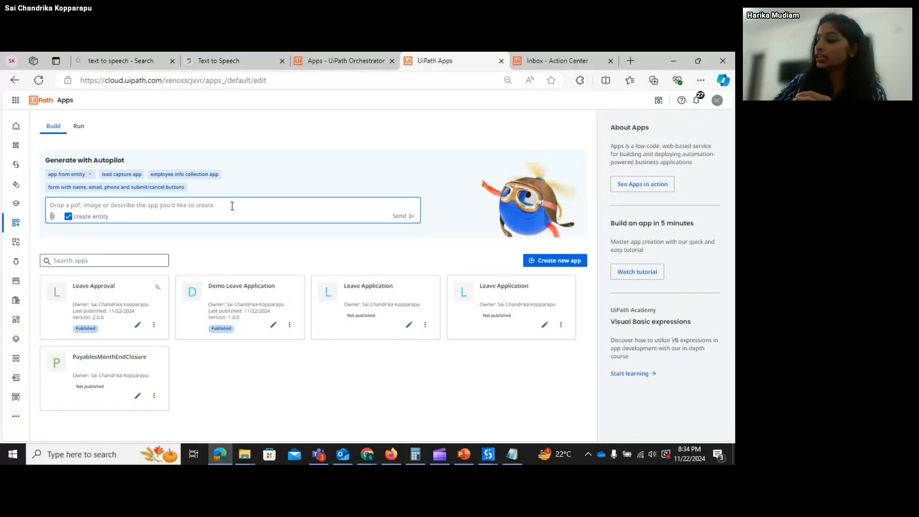
- Type the prompt 'Create an app with the fields name, email id as text fields and control the ca'
text(Crea)
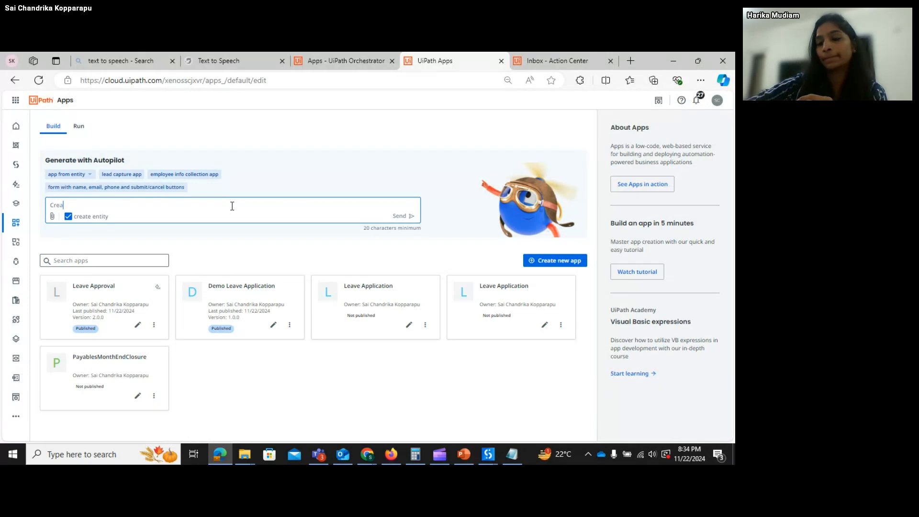
text(te an app)
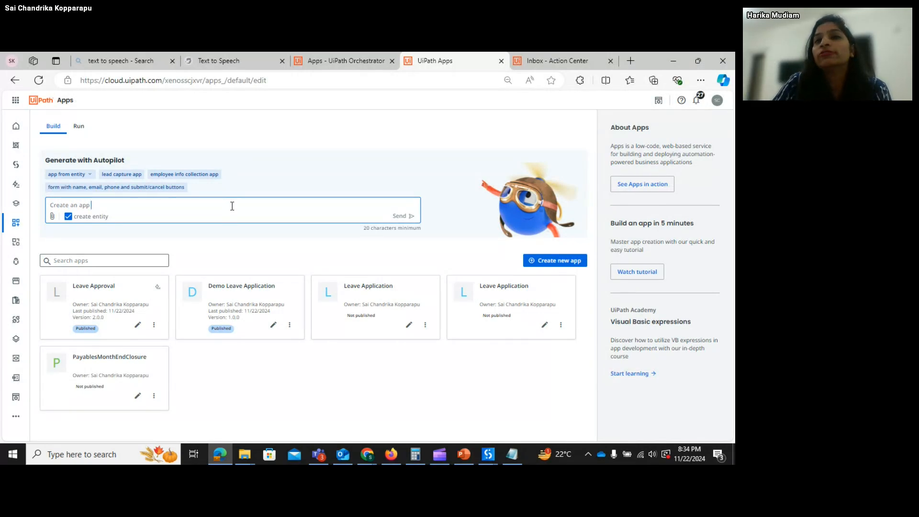
text( with the)
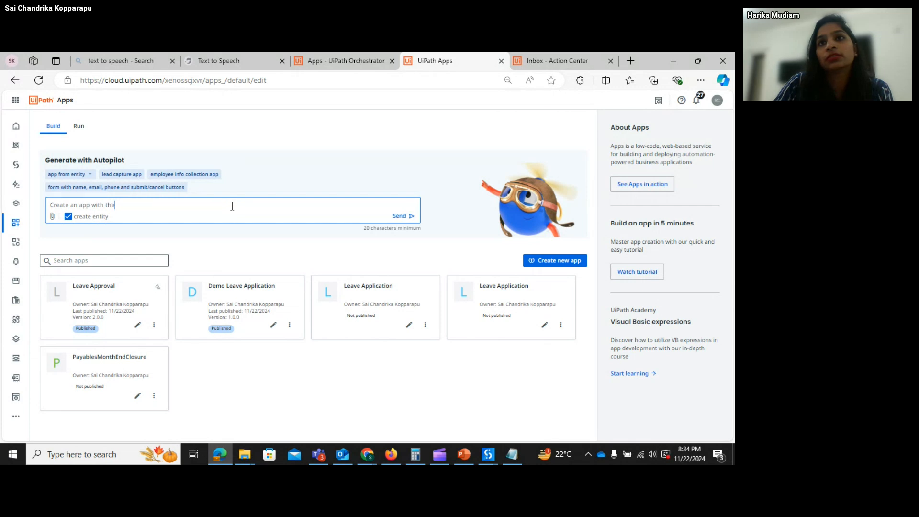
text( feilds)
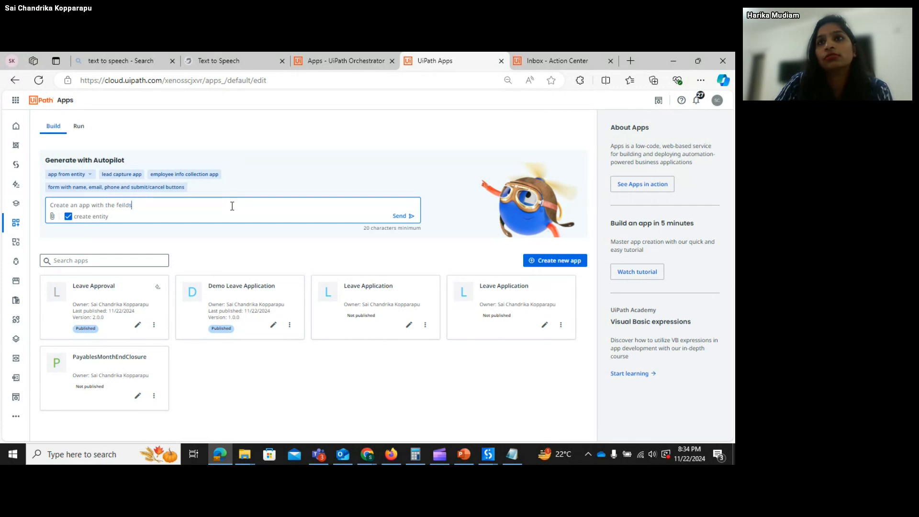
key(BackSpace)
key(BackSpace)
key(BackSpace)
key(BackSpace)
key(BackSpace)
key(BackSpace)
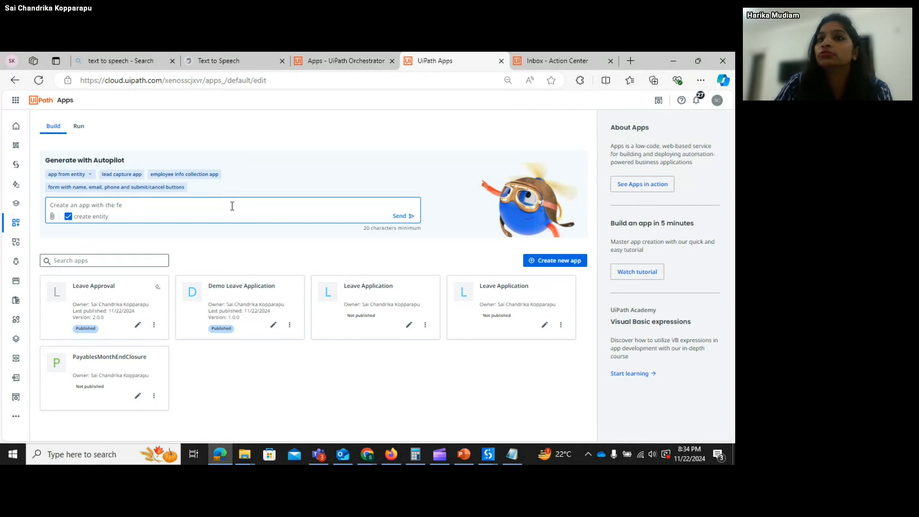
text(ields)
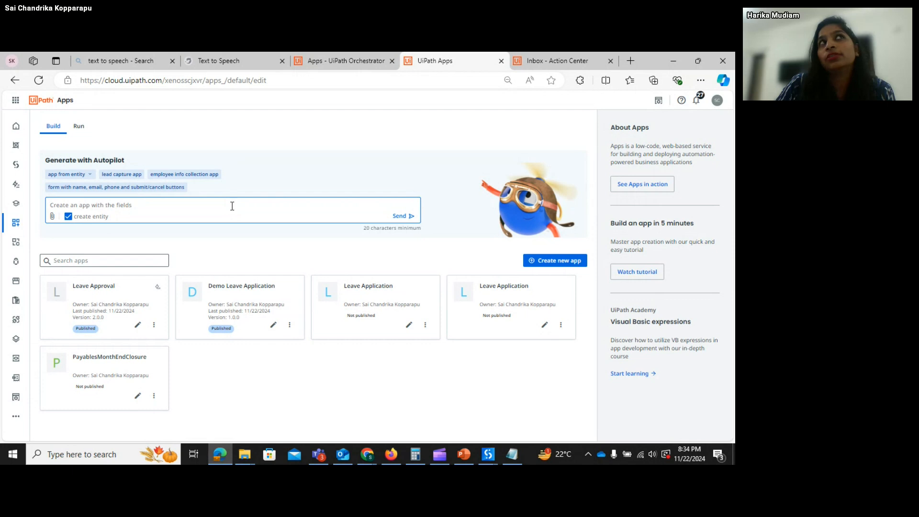
text(name)
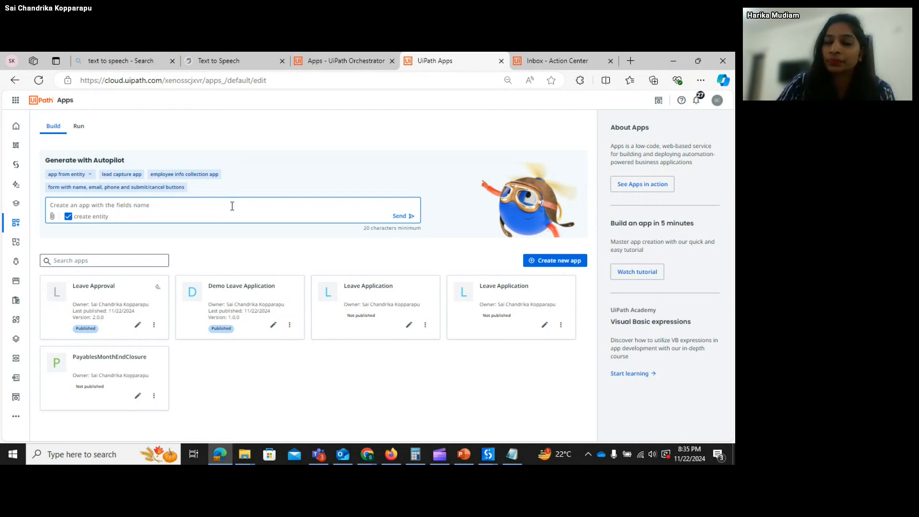
text(, em)
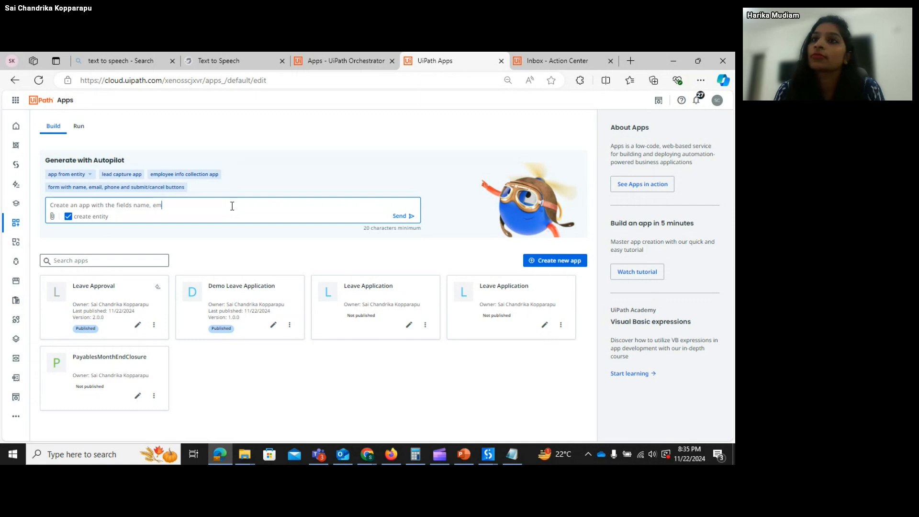
text(ail id)
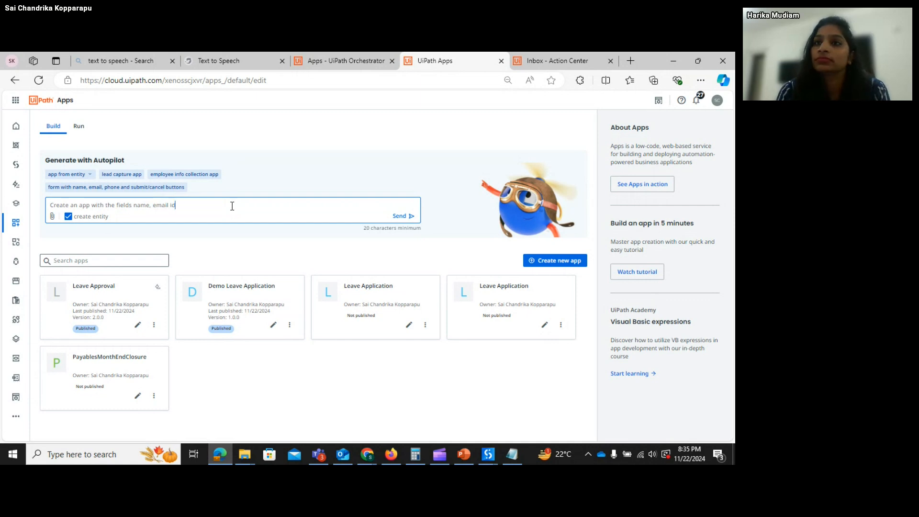
text( as text fields )
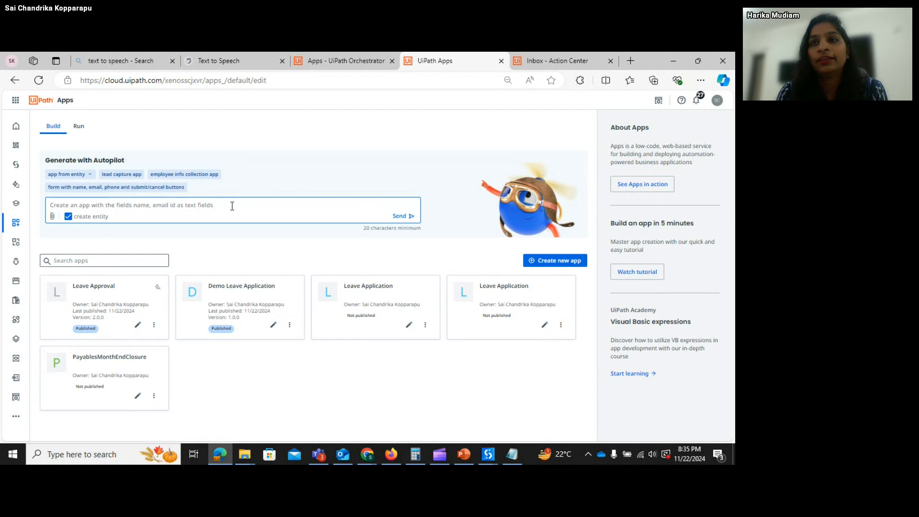
text(and )
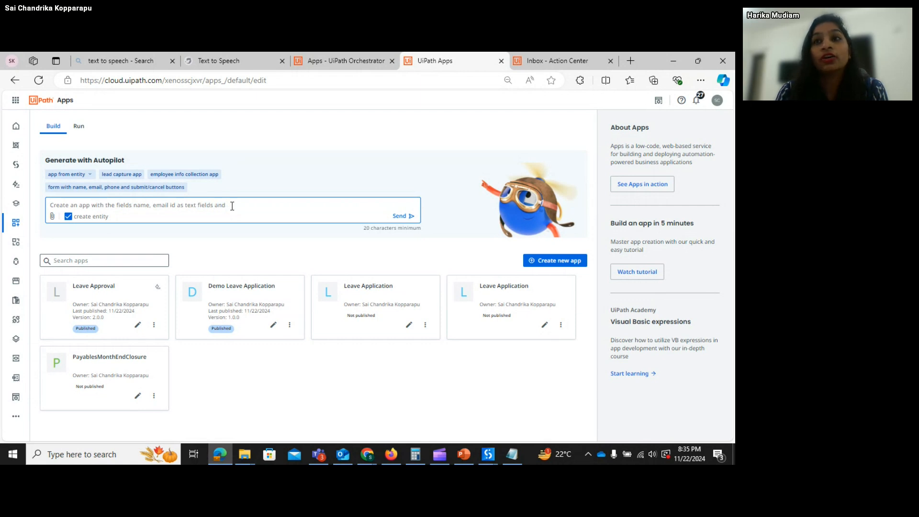
text(control)
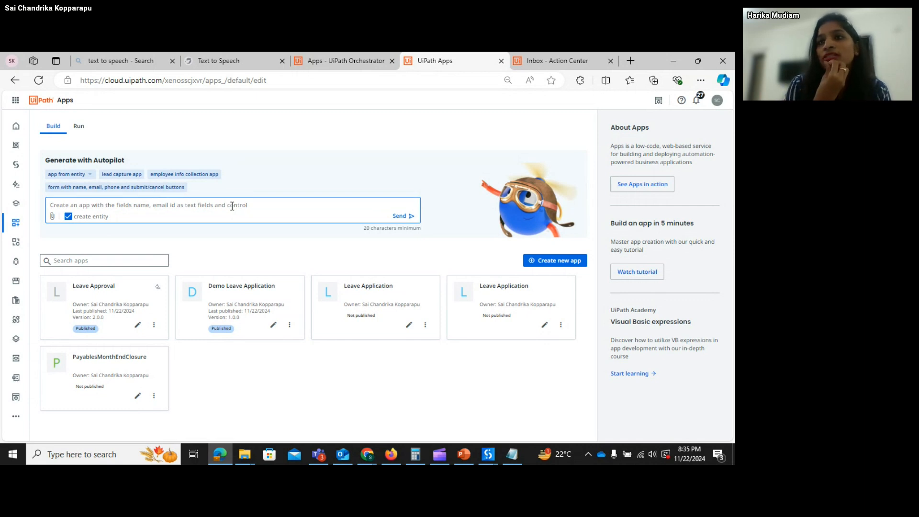
text(th)
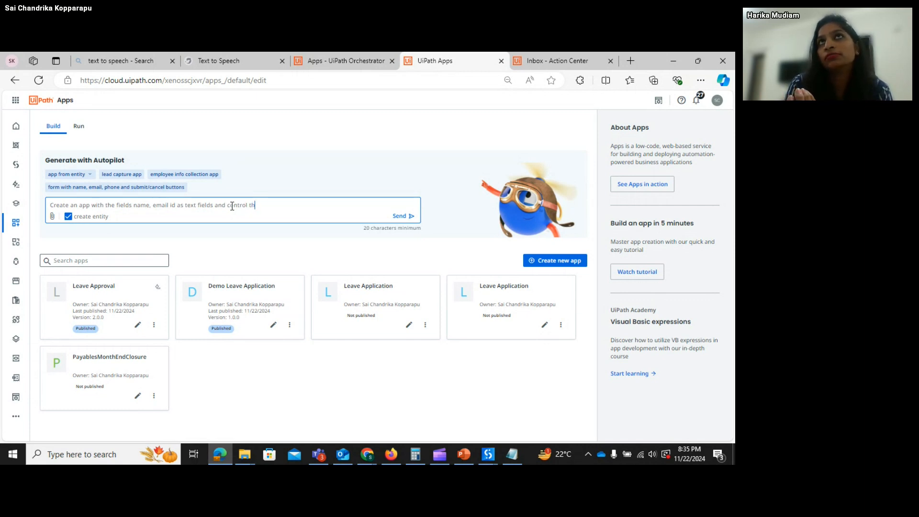
text(e ceptures)
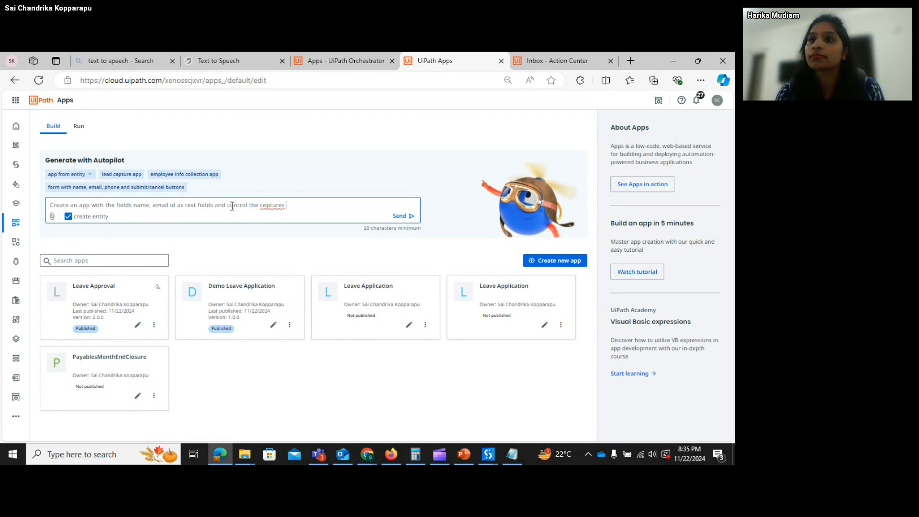
key(BackSpace)
key(BackSpace)
key(BackSpace)
key(BackSpace)
key(BackSpace)
key(BackSpace)
key(BackSpace)
key(BackSpace)
- Add a captures rating on a 1-to-5 scale and a 1-to-10 scale for suggesting the session to friends
text(a)
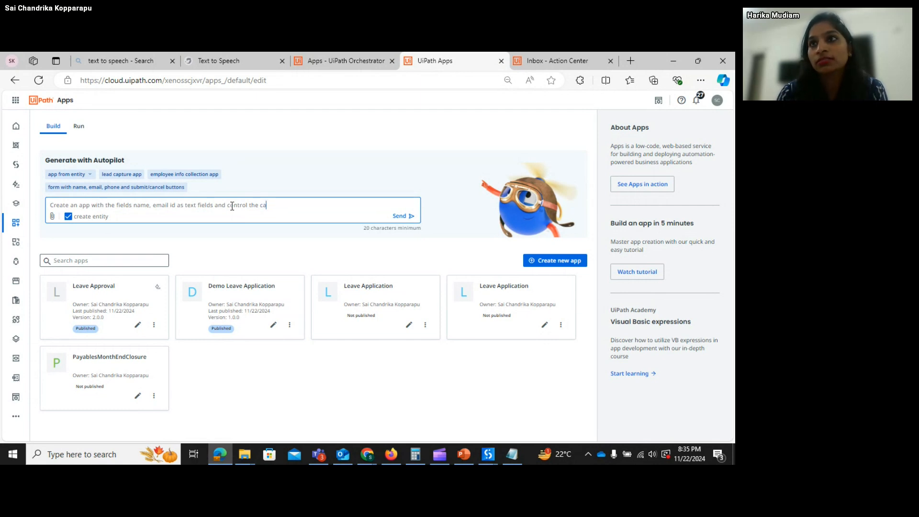
text(ptures )
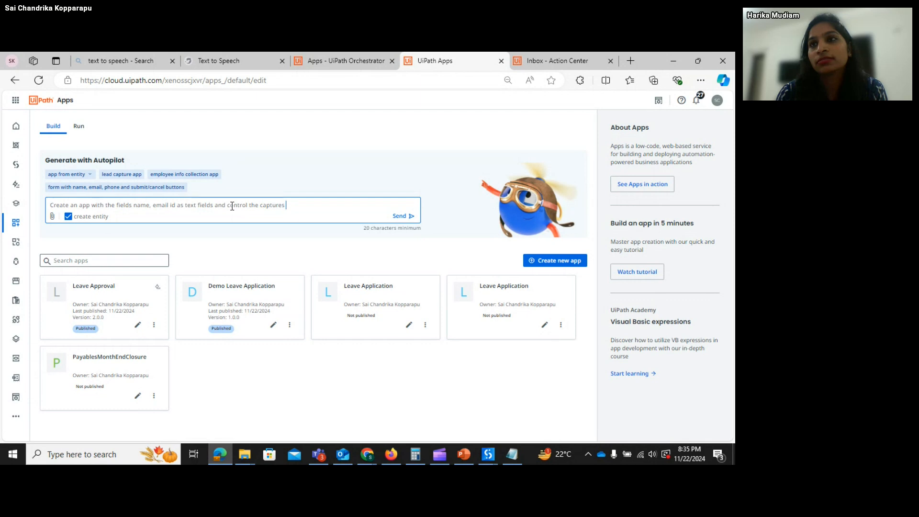
text(rati)
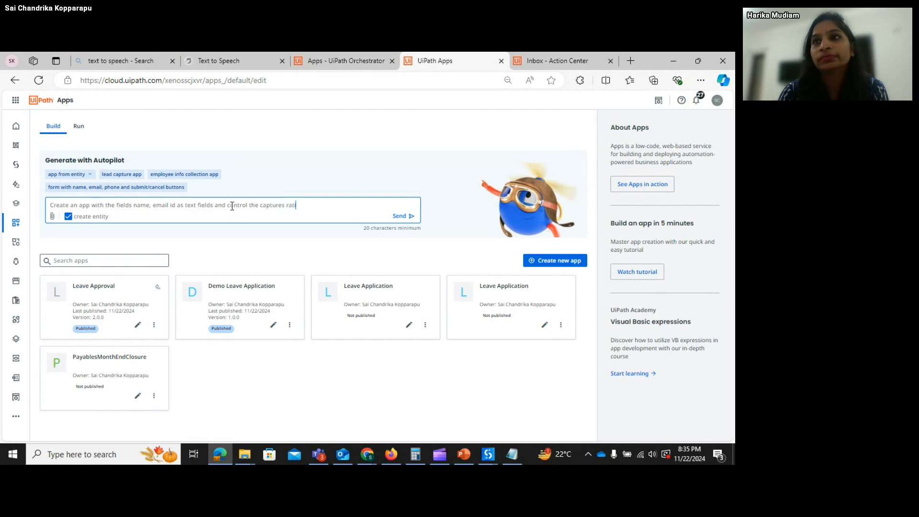
text(ng on a sc)
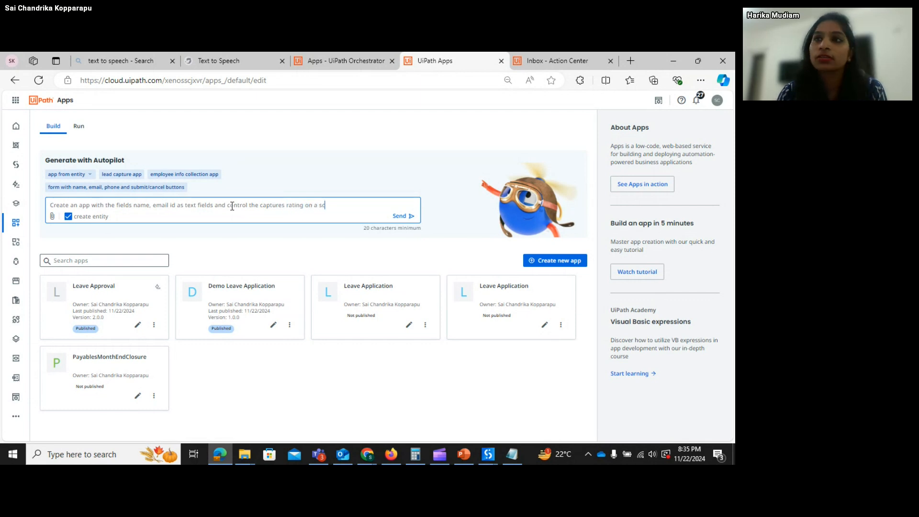
text(ale of )
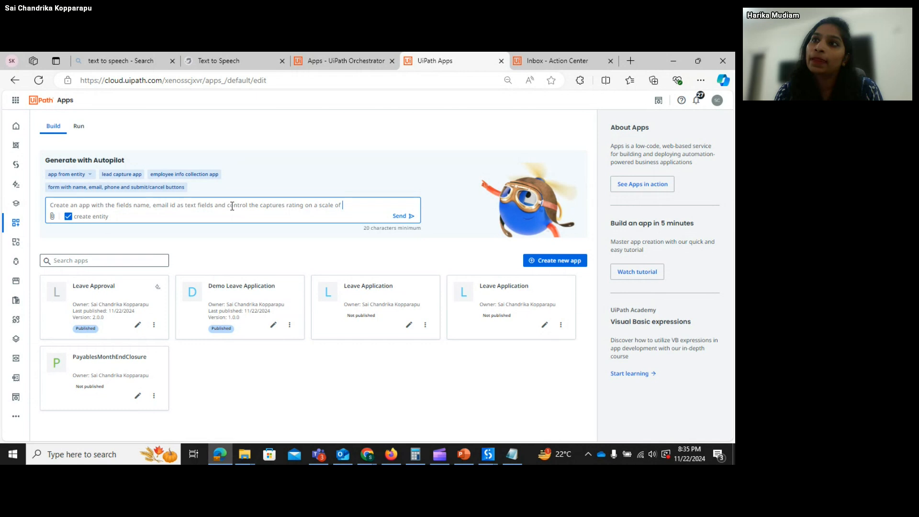
text(1 to 5)
text(and)
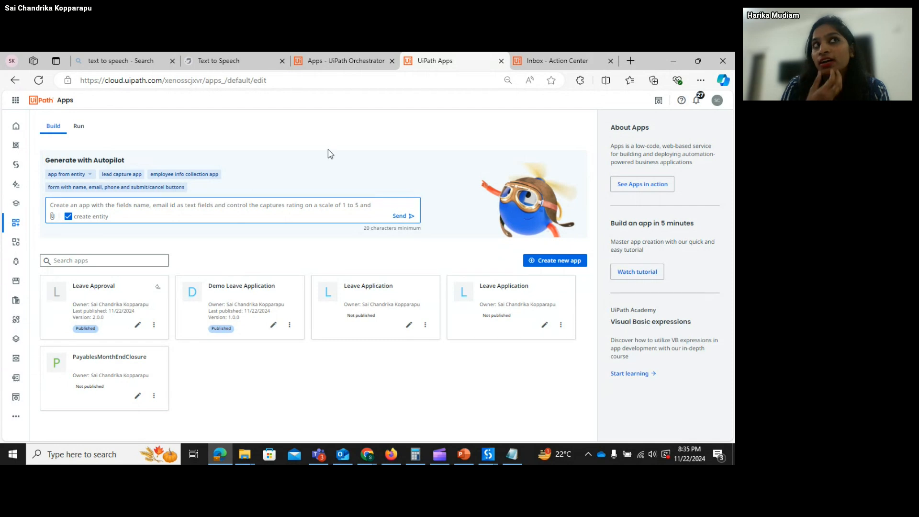
text(control)
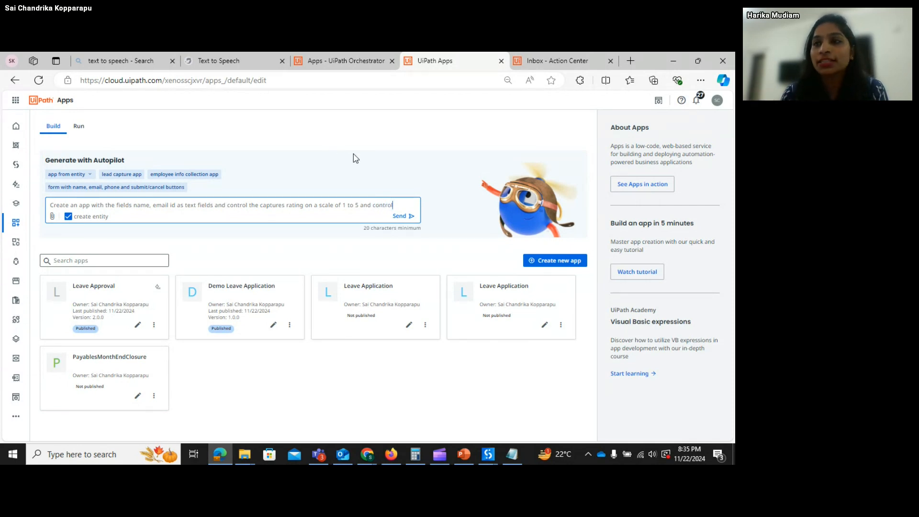
text( the a)
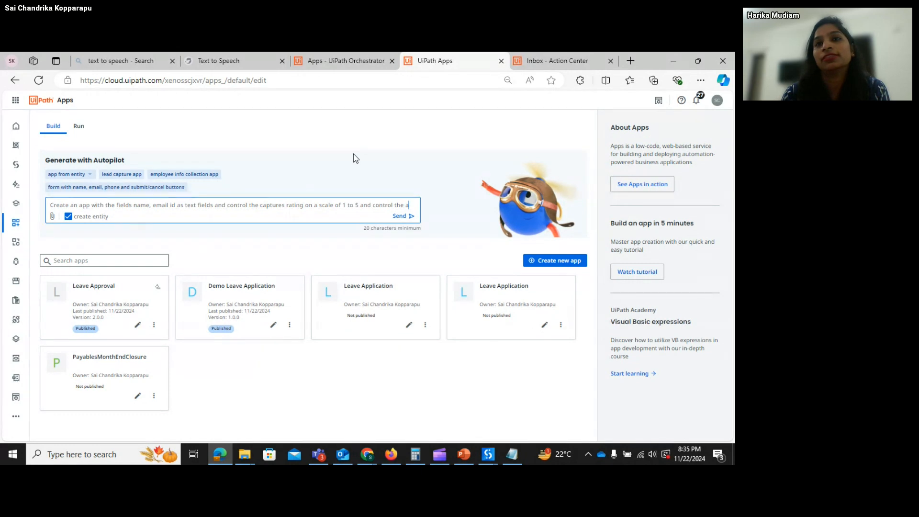
text( captu)
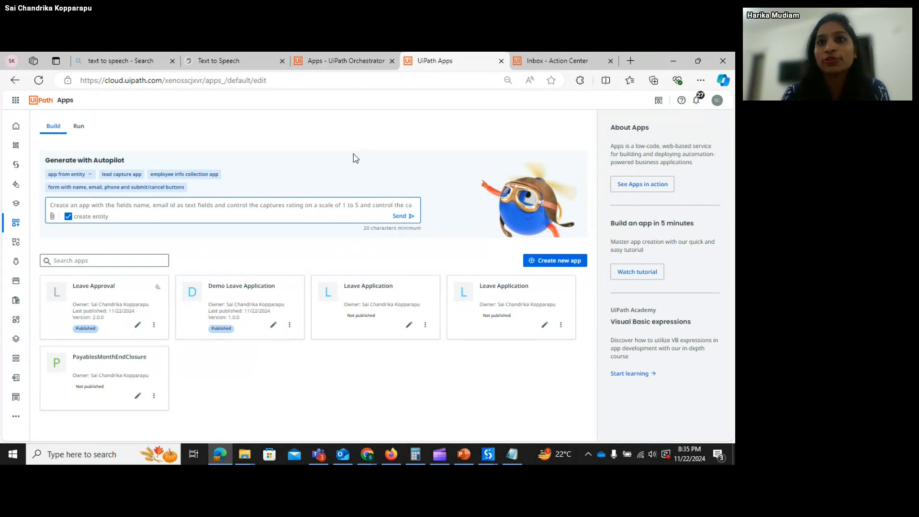
text(re)
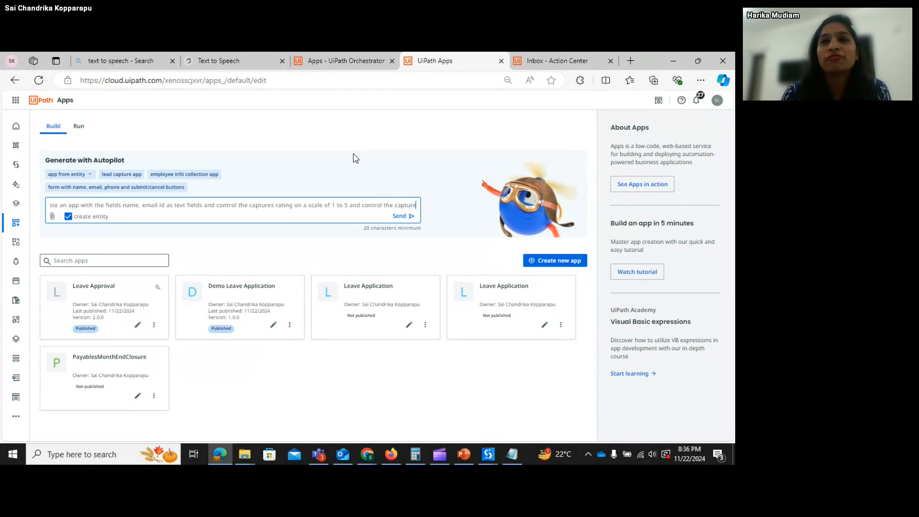
text(s)
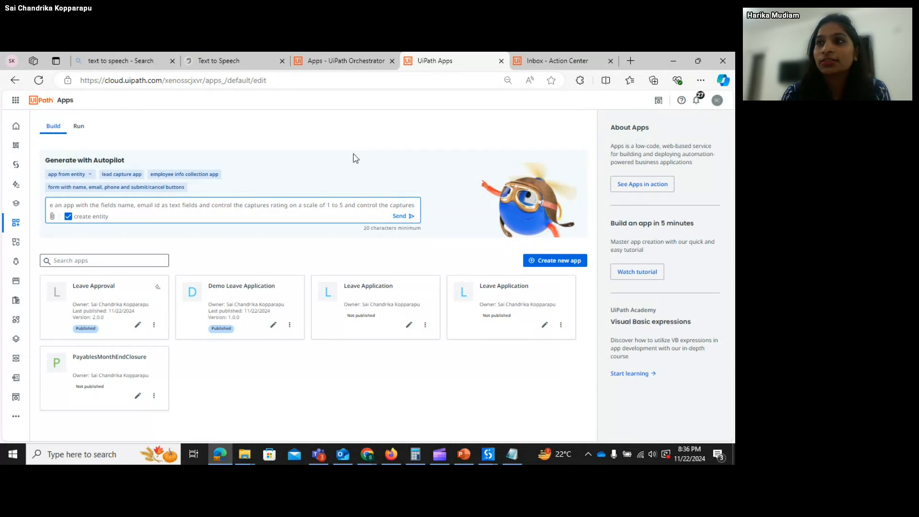
text( sujje)
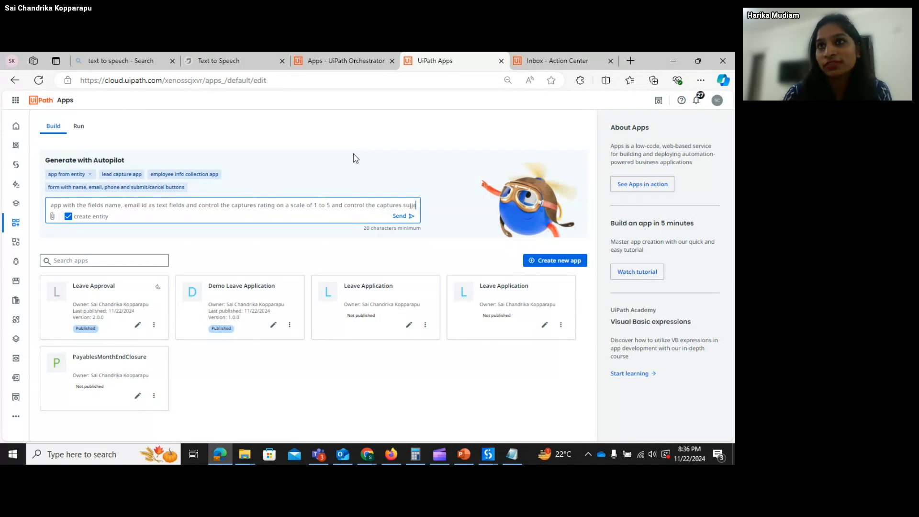
text(sting the)
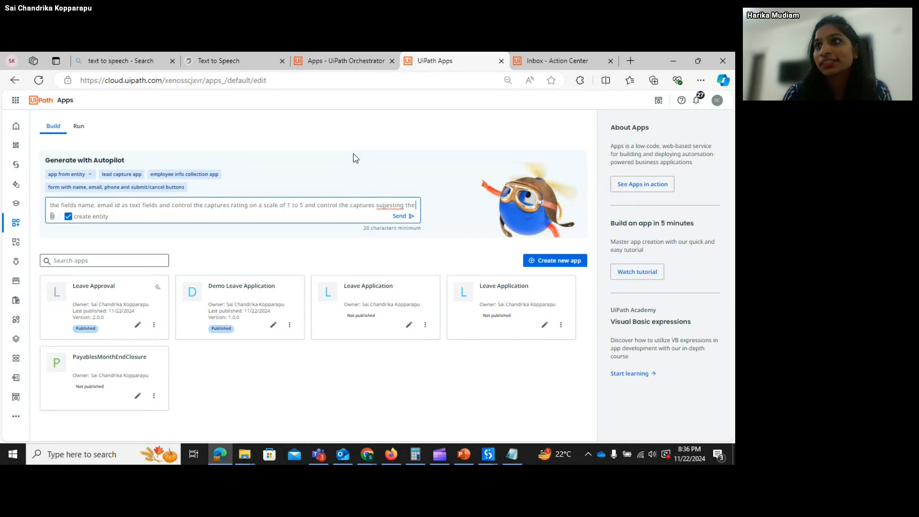
text( session for)
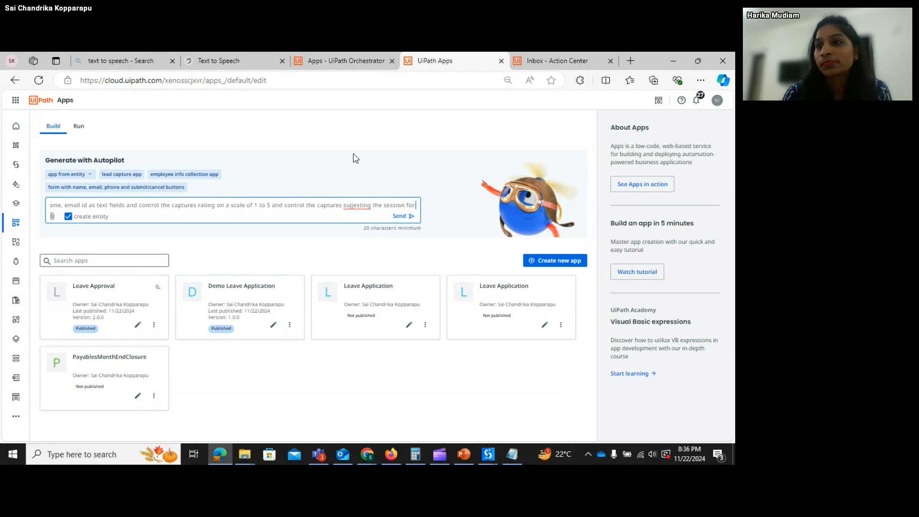
text( your fr)
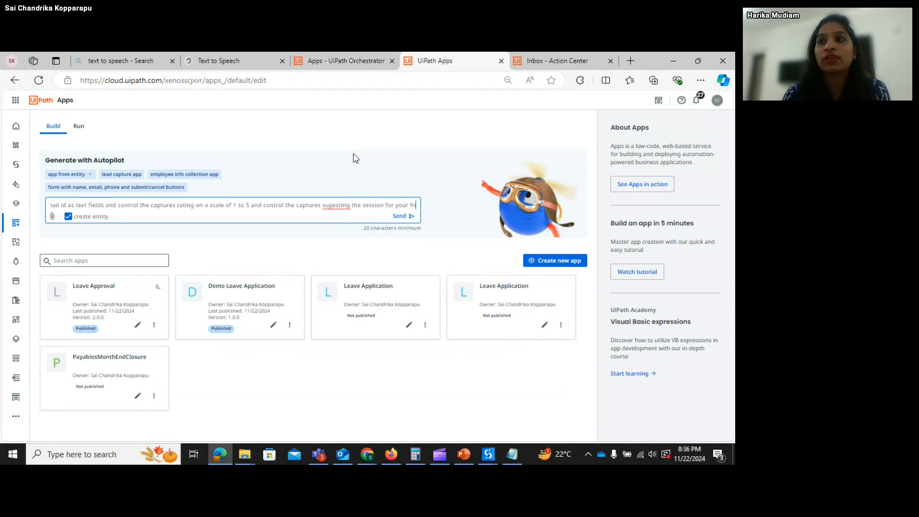
text(iends on a)
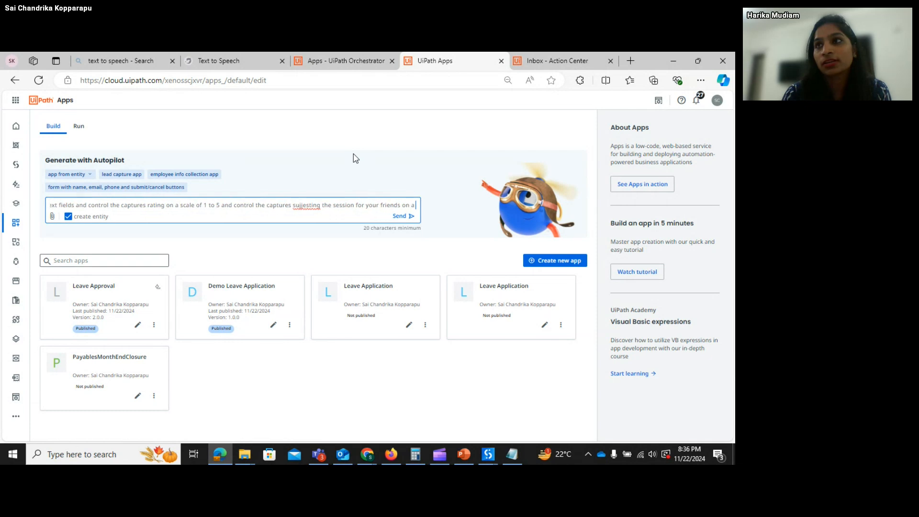
text( scale of 1)
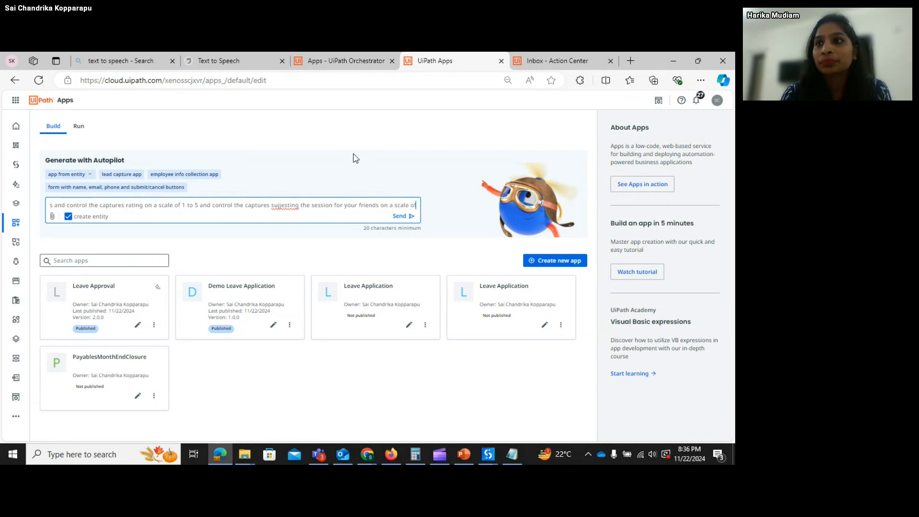
text( to 10)
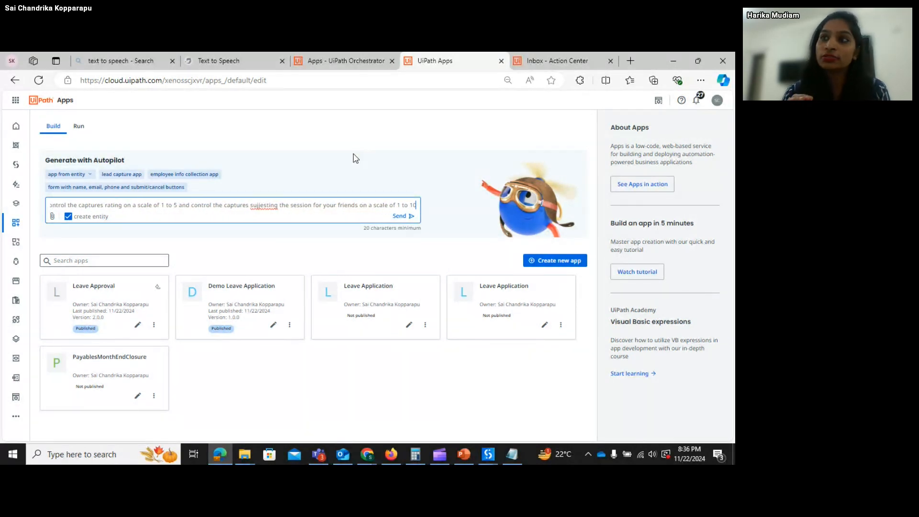
click(262, 207)
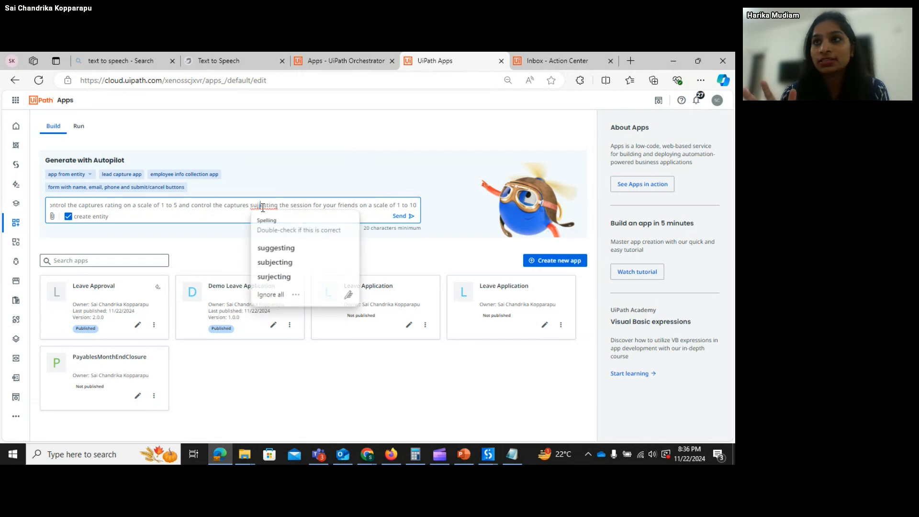
click(267, 249)
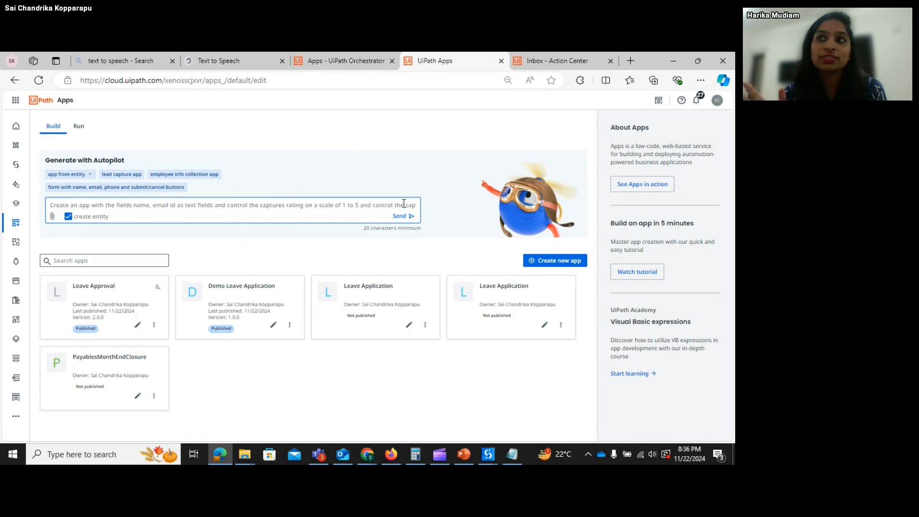
- Correct the misspelled 'ujjesting' in the prompt to 'suggesting' using the spelling suggestions
text(tures)
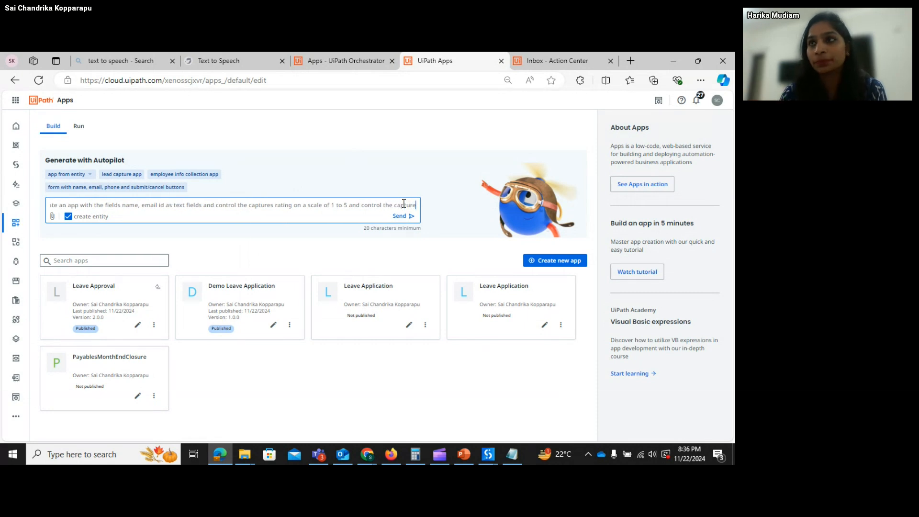
text(. )
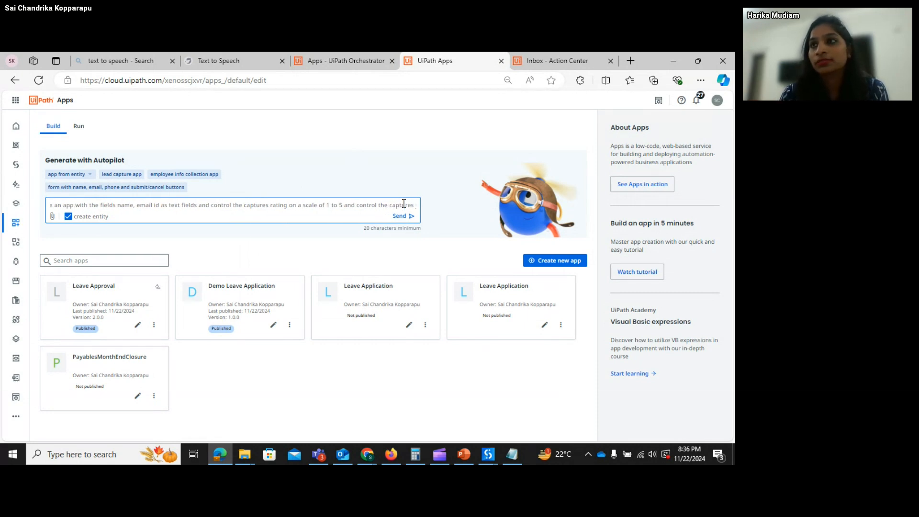
text(On)
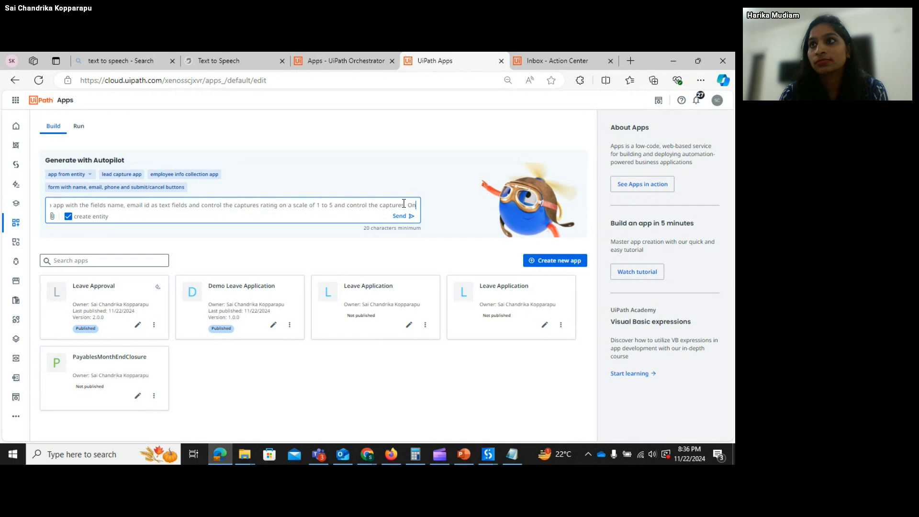
text( subs)
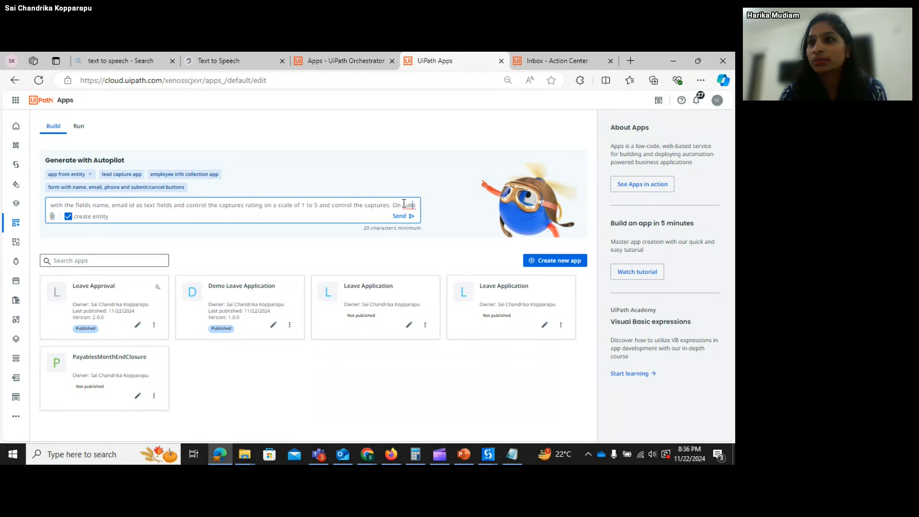
key(BackSpace)
text(u)
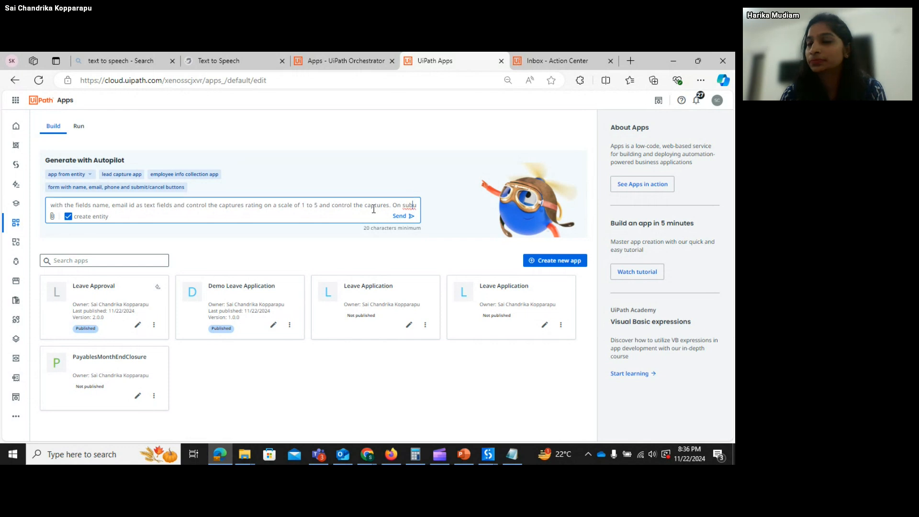
text(jjestin)
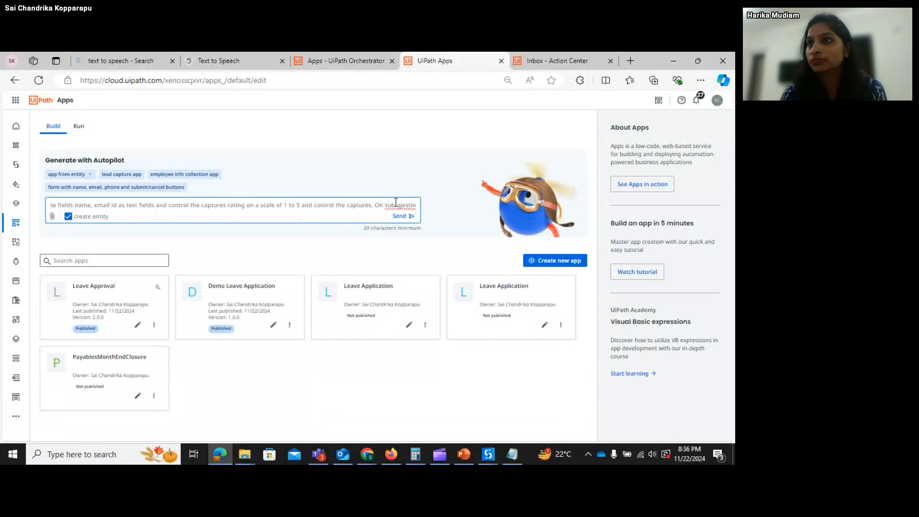
click(395, 202)
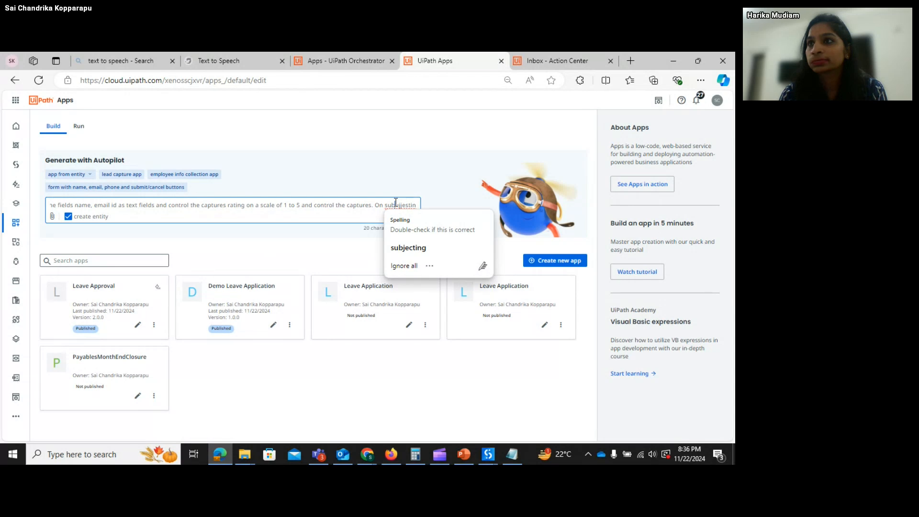
click(395, 202)
key(BackSpace)
key(BackSpace)
key(BackSpace)
key(BackSpace)
key(BackSpace)
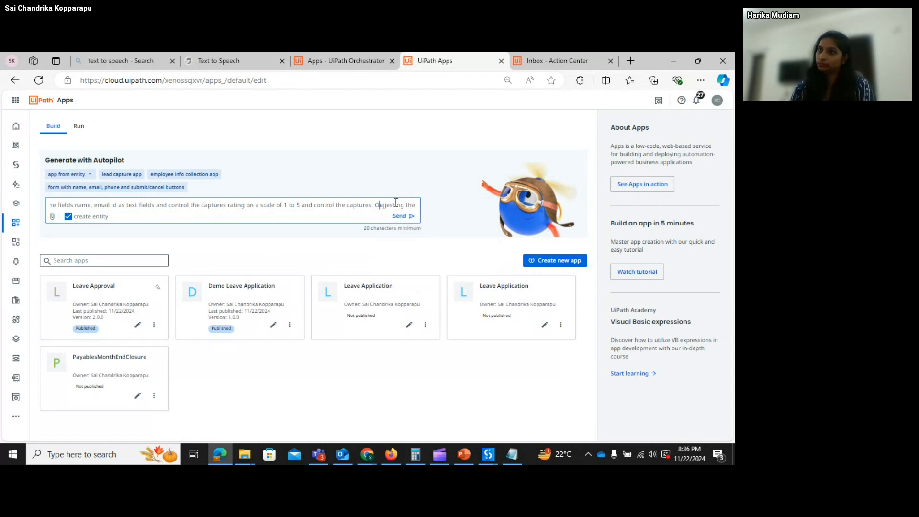
key(BackSpace)
click(383, 208)
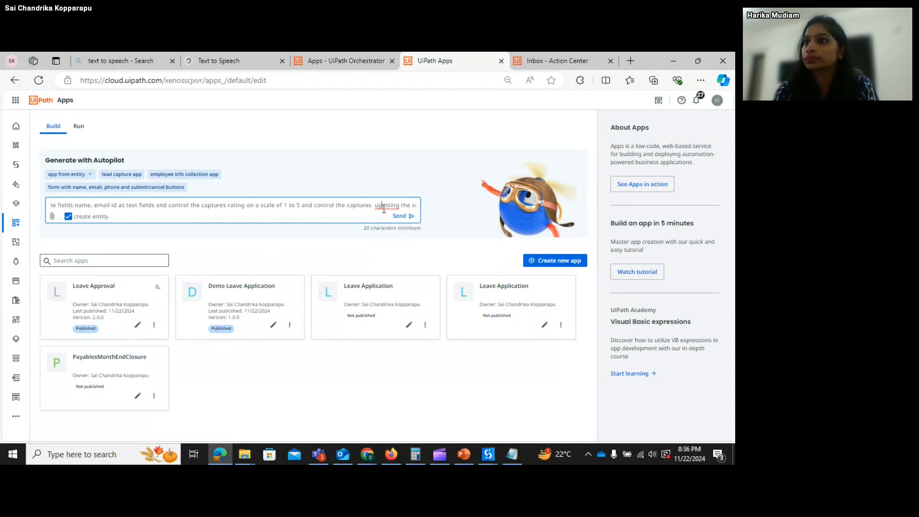
click(383, 208)
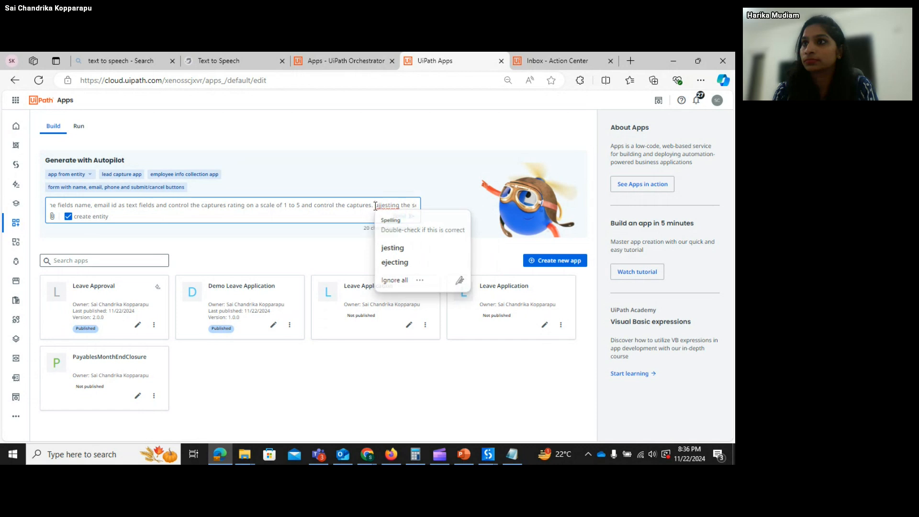
click(375, 206)
text(s)
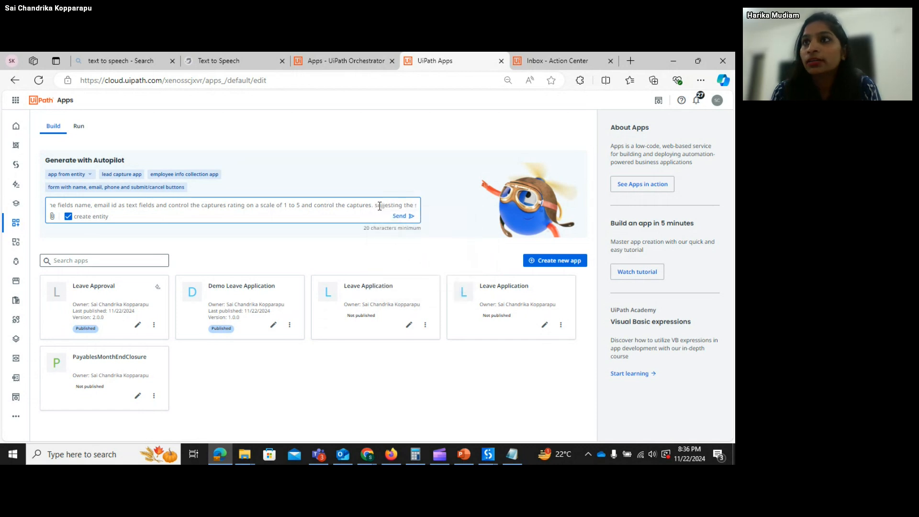
click(385, 206)
click(399, 247)
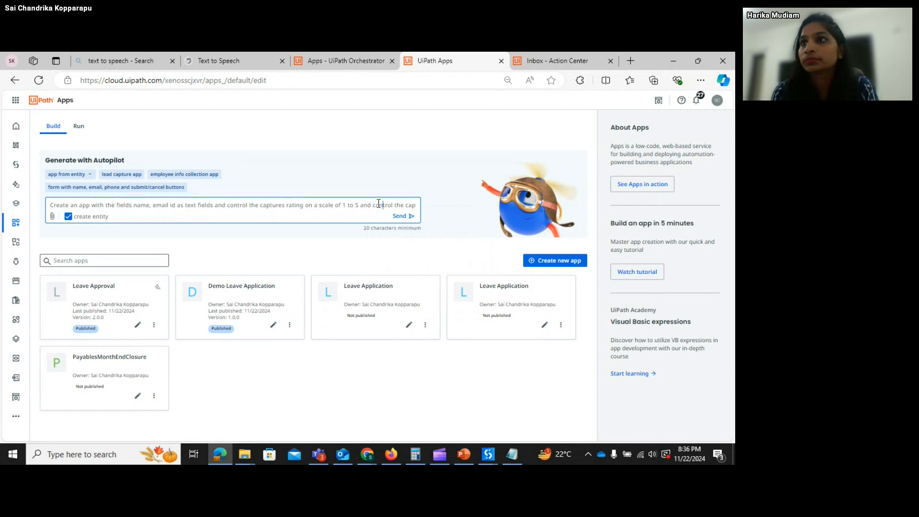
- Fix the remaining 'sujjesting' misspellings and end the prompt with a period after '1 to 10'
key(Right)
key(Right)
key(Right)
key(Right)
key(Right)
key(Right)
key(Right)
key(Right)
key(Right)
key(Right)
key(Right)
key(Right)
key(Right)
key(Right)
key(Right)
key(Right)
key(Right)
key(Right)
key(Right)
key(Right)
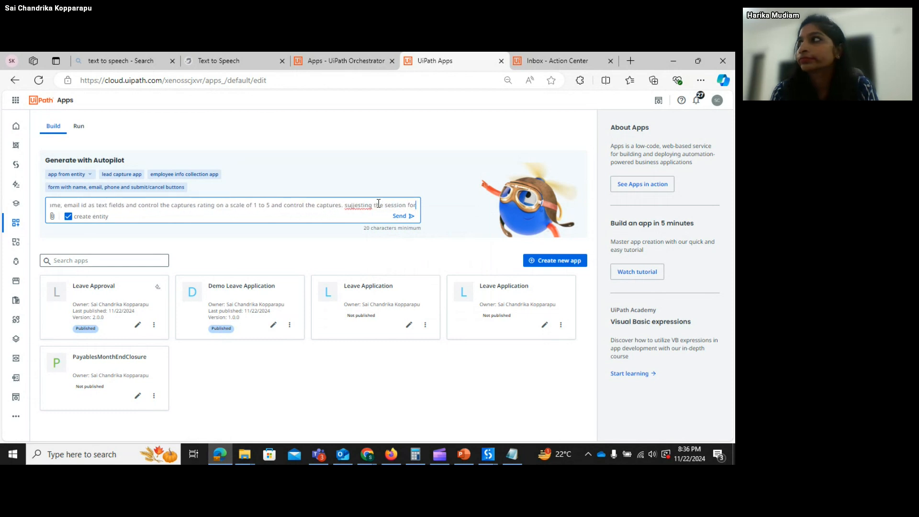
click(363, 209)
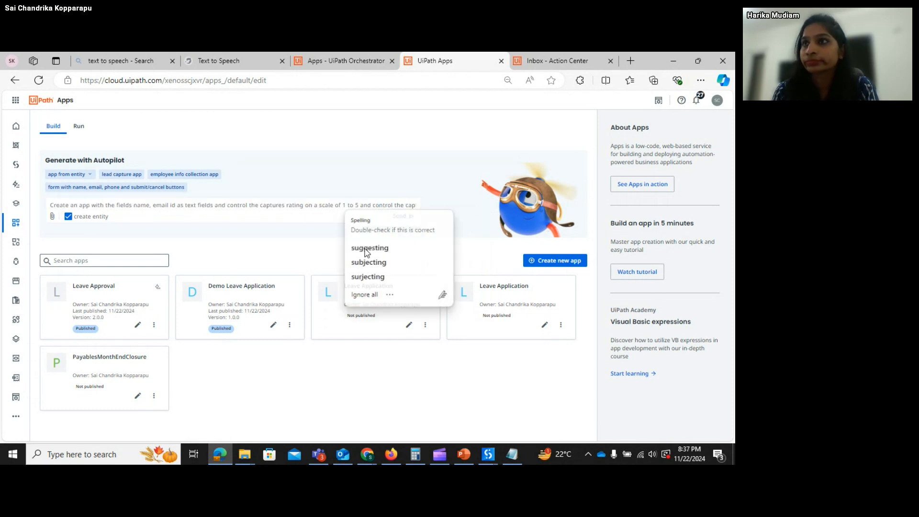
click(364, 242)
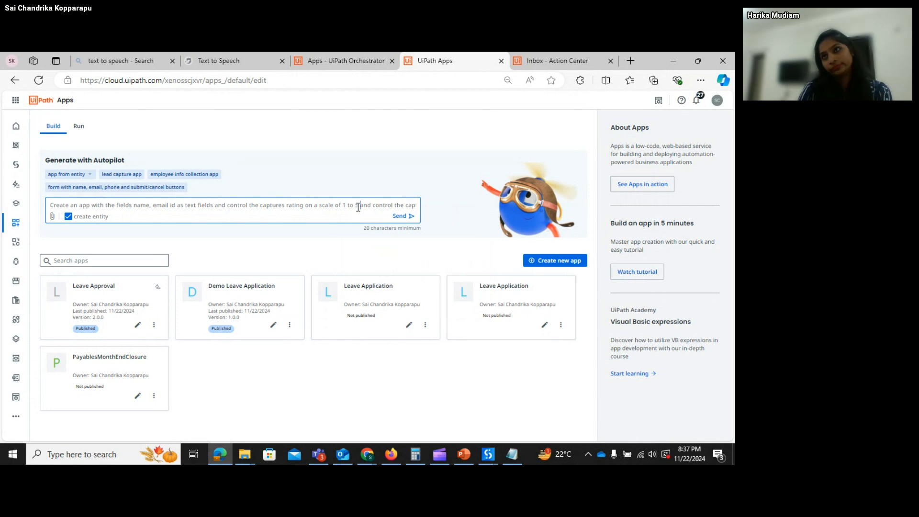
key(Right)
key(Right)
key(Right)
key(Right)
key(Right)
key(Right)
key(Right)
key(Right)
key(Right)
key(Right)
key(Right)
key(Right)
key(Right)
key(Right)
key(Right)
key(Right)
key(Right)
key(Right)
key(Right)
key(Right)
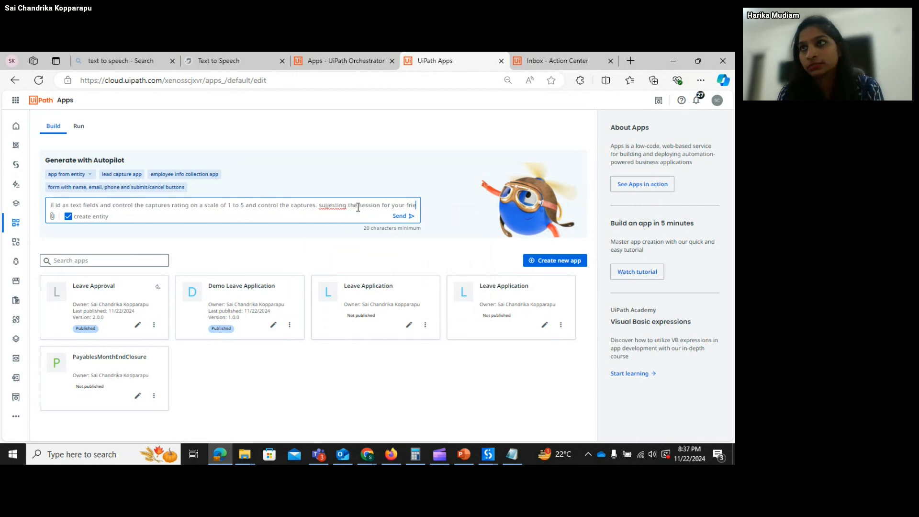
key(Right)
key(Right)
key(Right)
key(Right)
key(Right)
key(Right)
key(Right)
key(Right)
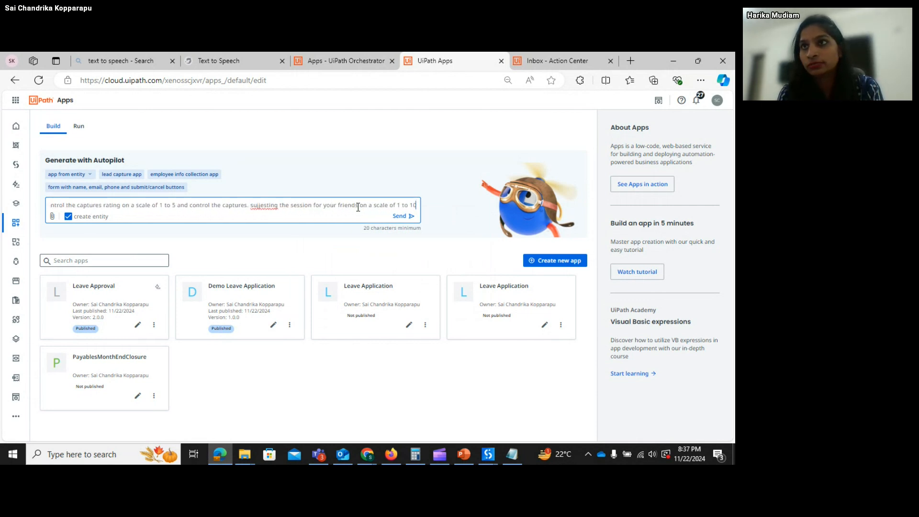
text(.)
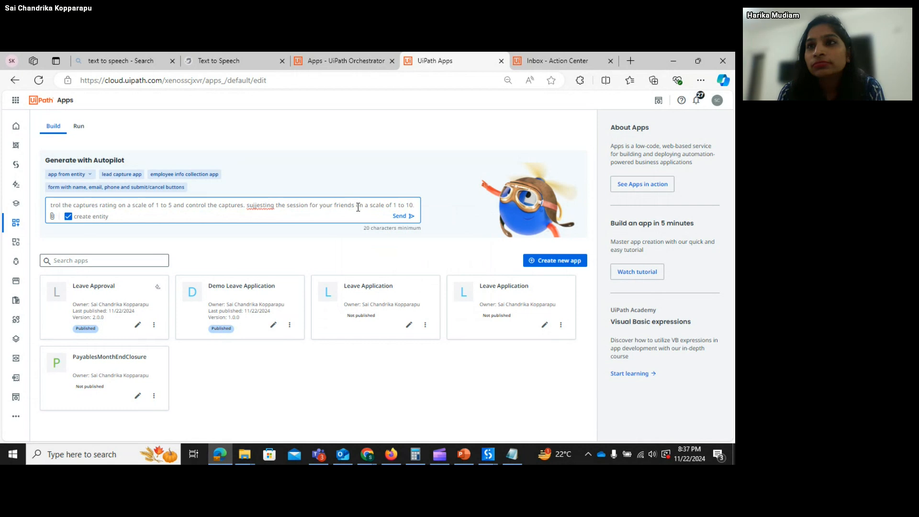
click(259, 205)
click(271, 247)
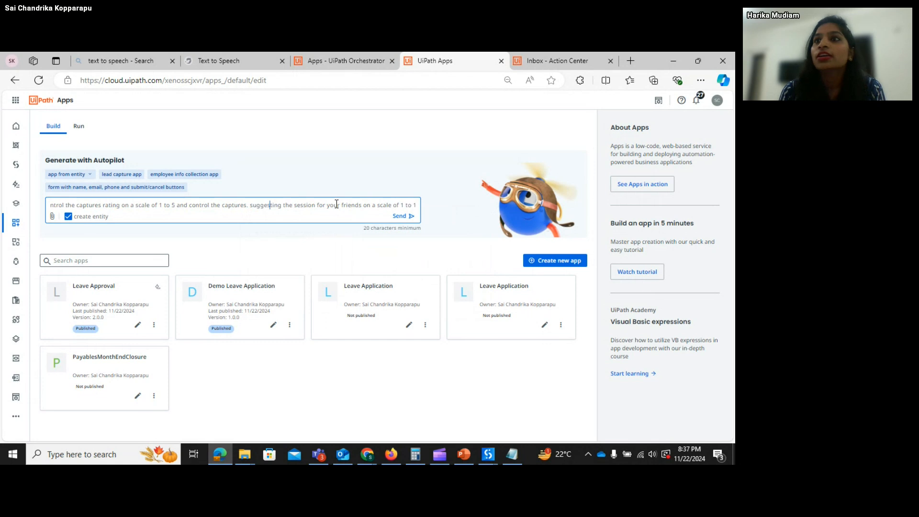
key(End)
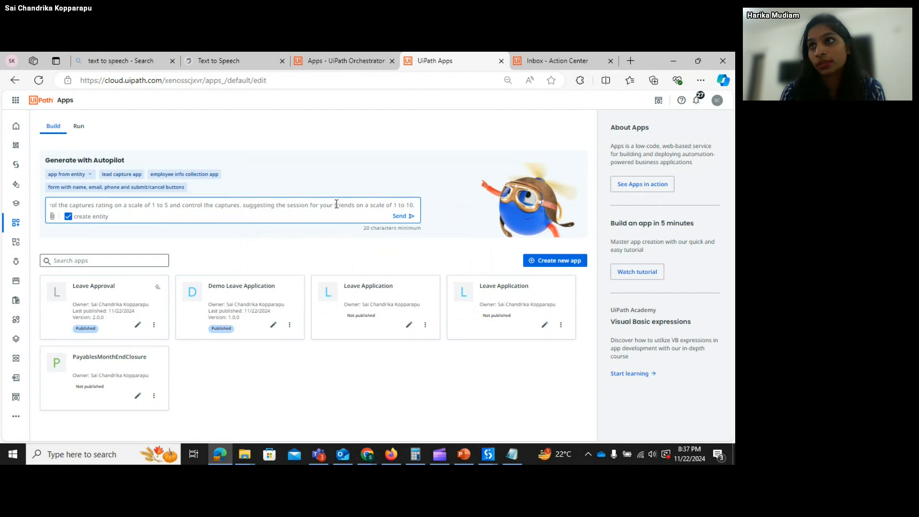
- Append 'On submission store values in the data service entity' to the Autopilot prompt
text(On su)
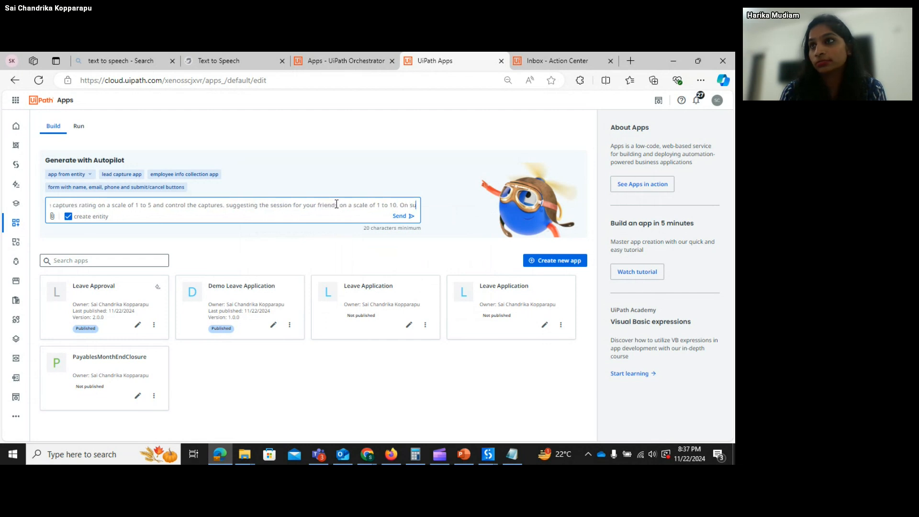
text(bmissio)
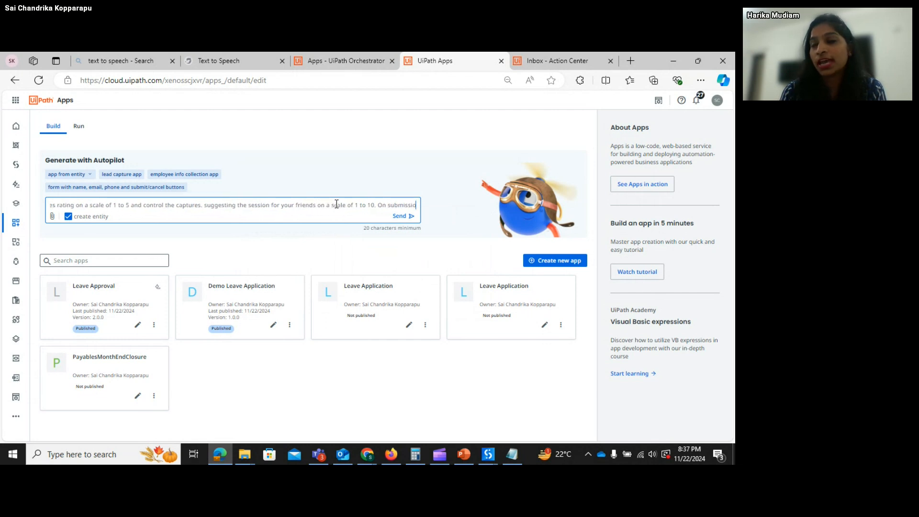
text(n enter)
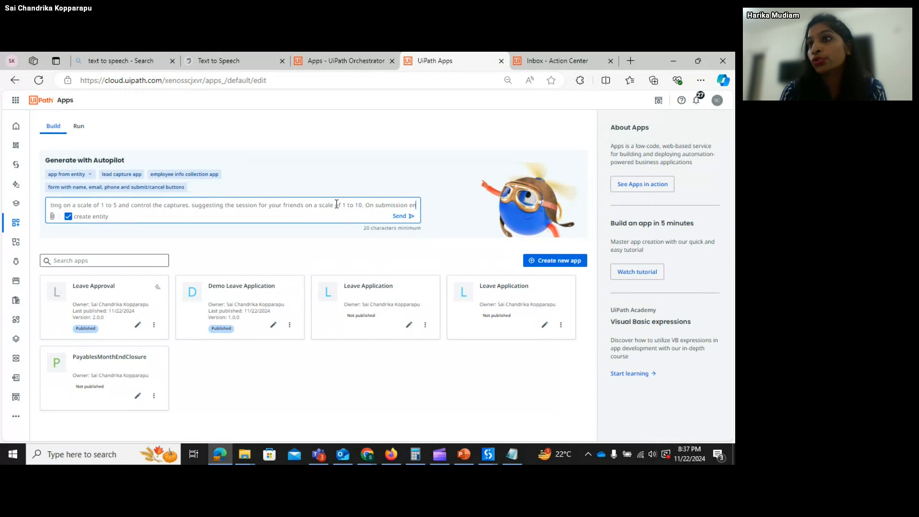
key(BackSpace)
key(BackSpace)
key(BackSpace)
key(BackSpace)
key(BackSpace)
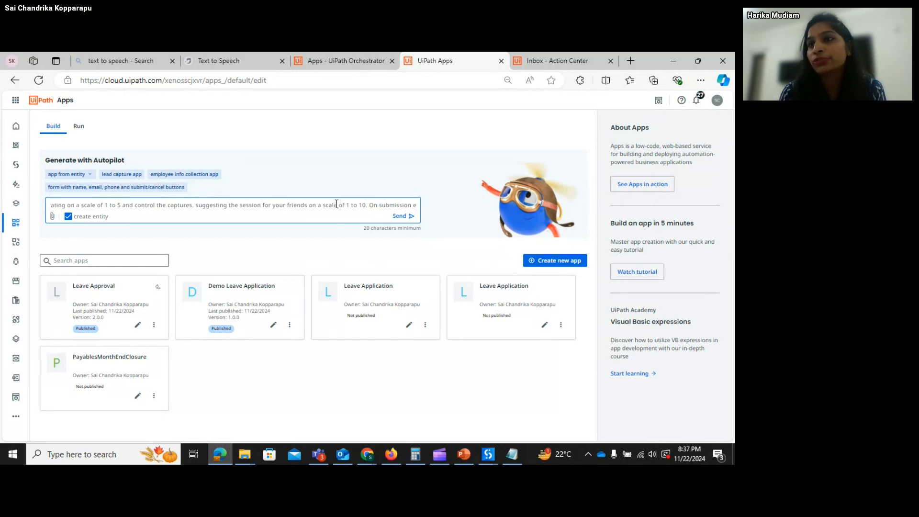
text(store)
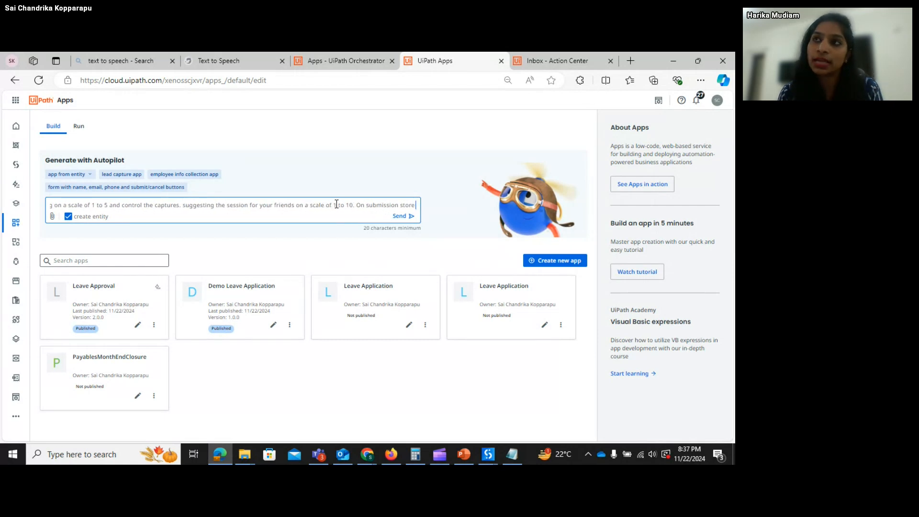
text( values)
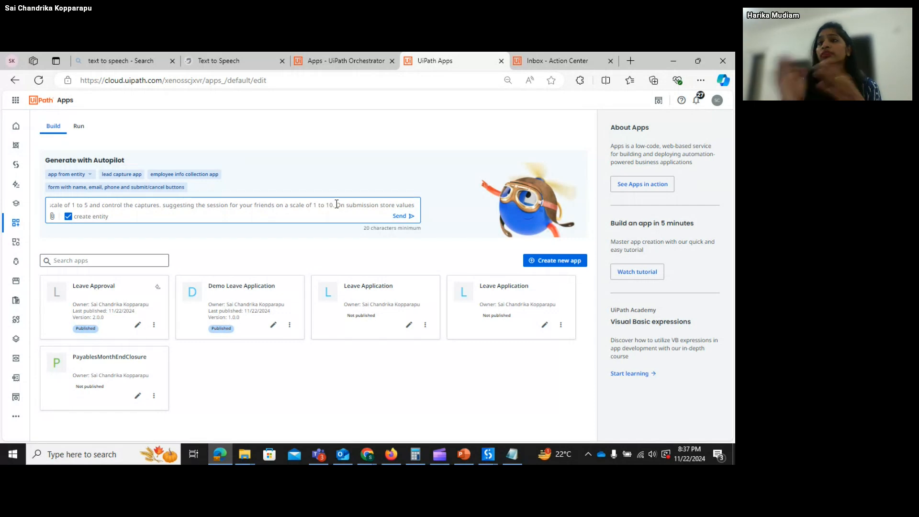
text( in the dat)
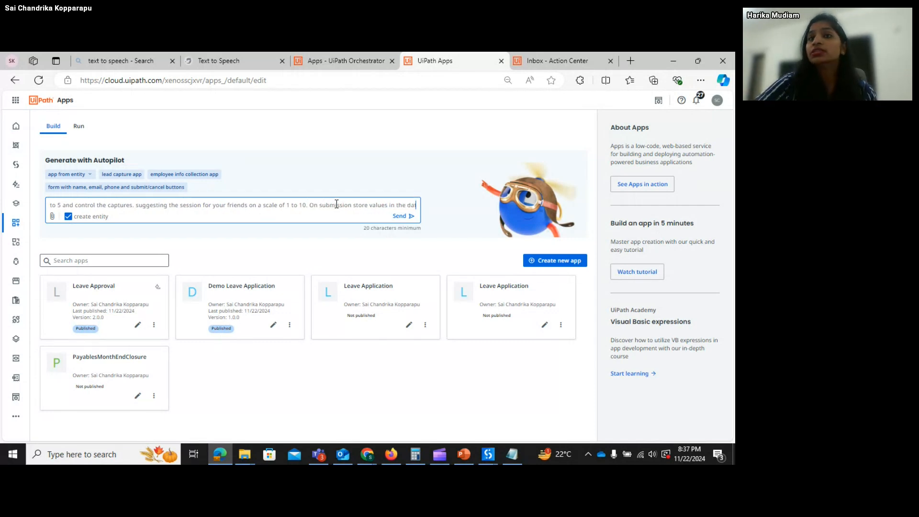
text(a serv)
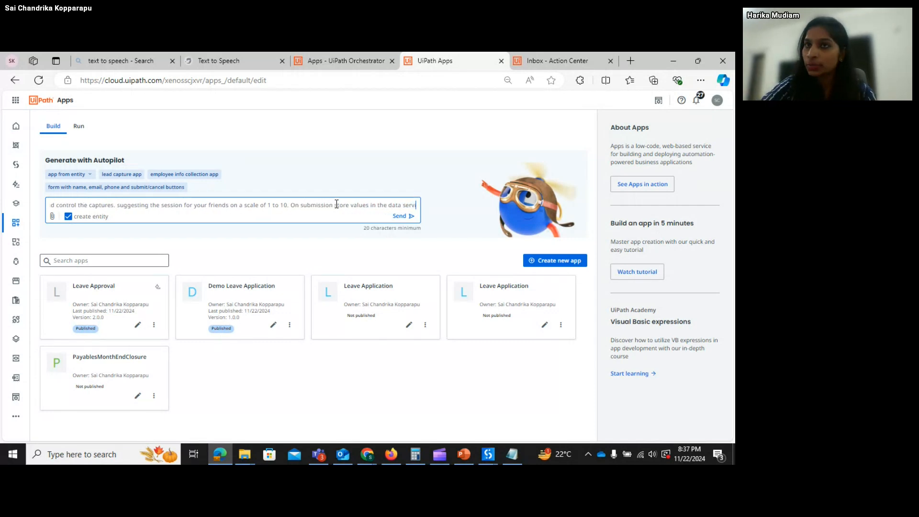
text(ice entity)
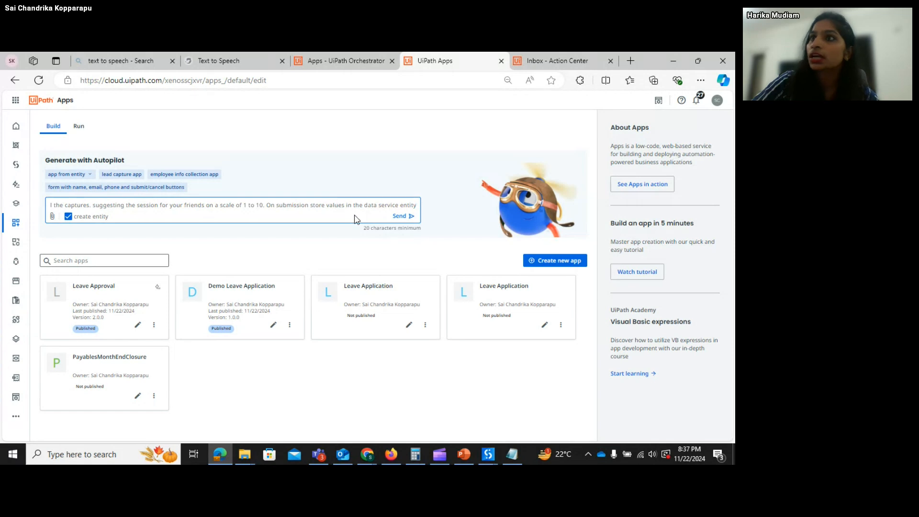
click(401, 221)
- Send the prompt to generate the Feedbackform app, dismiss the entity error, and select the page container
click(401, 221)
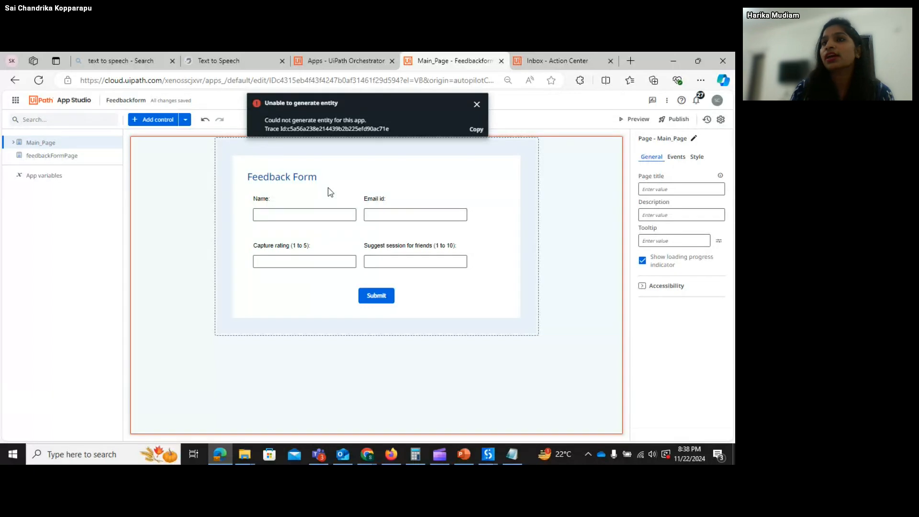
click(476, 106)
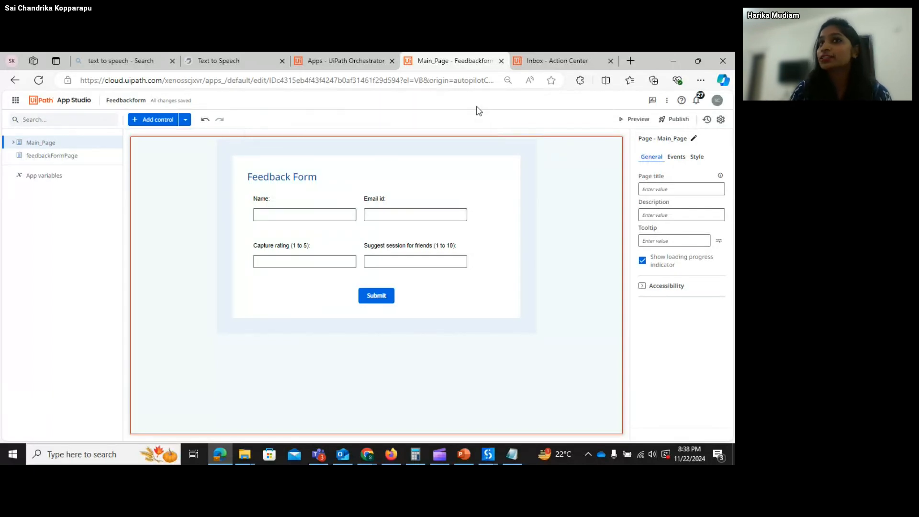
click(446, 183)
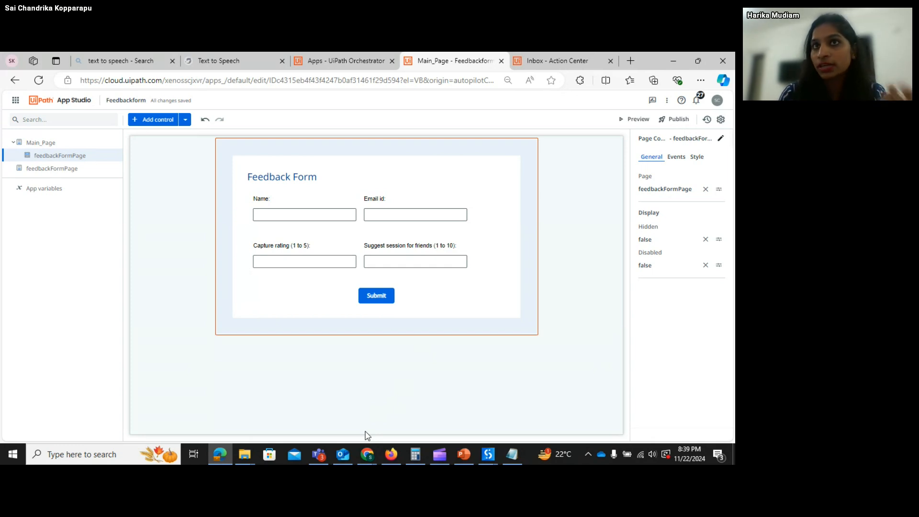
- Review the Name and Email id text boxes inside Container2 and Container3 of feedbackFormPage
click(48, 170)
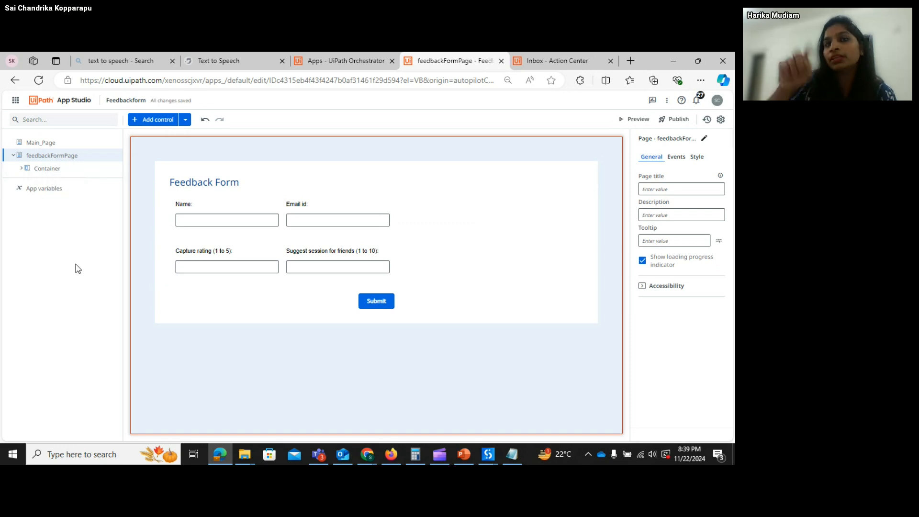
click(48, 170)
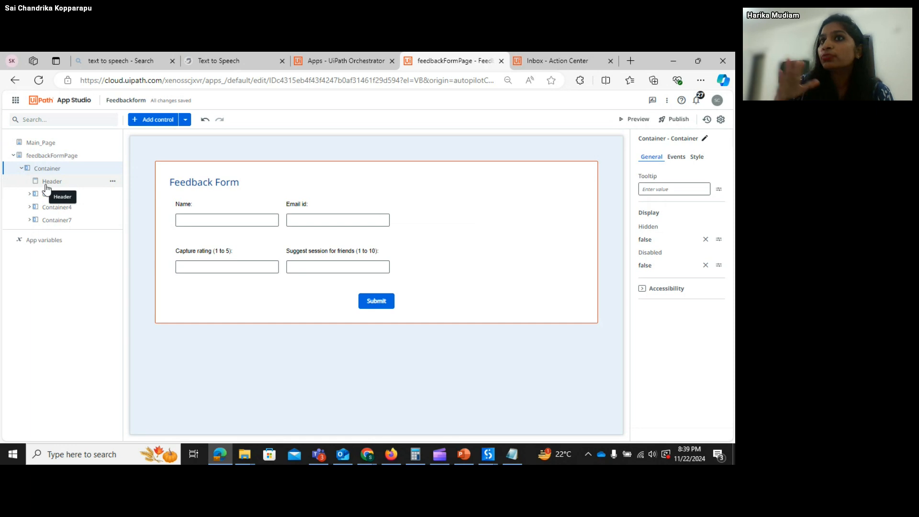
click(47, 185)
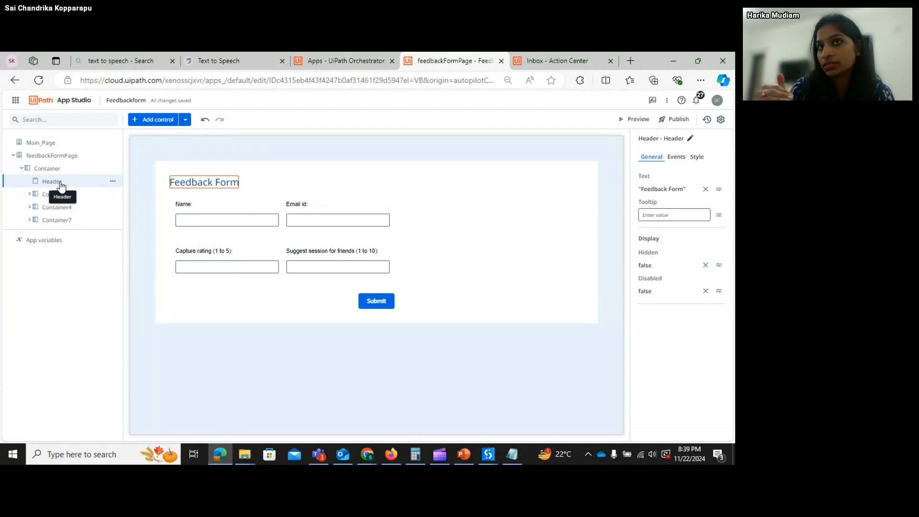
click(58, 195)
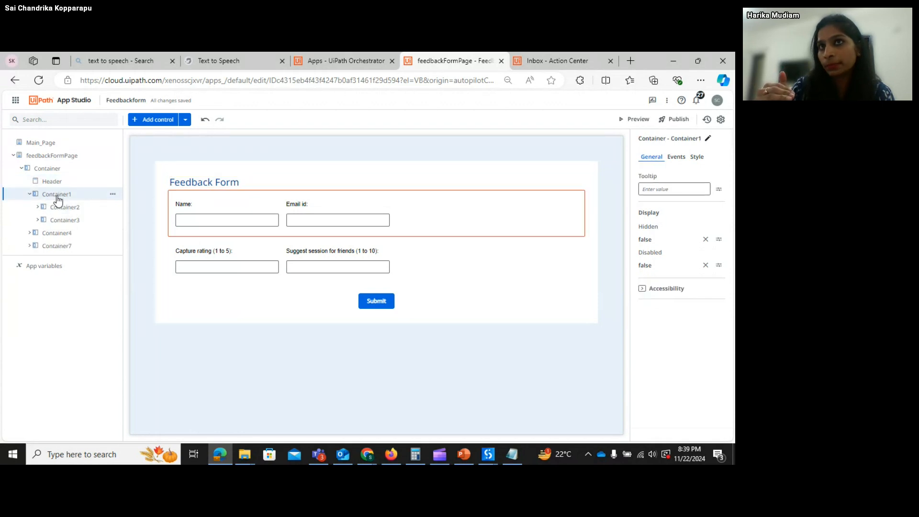
click(61, 207)
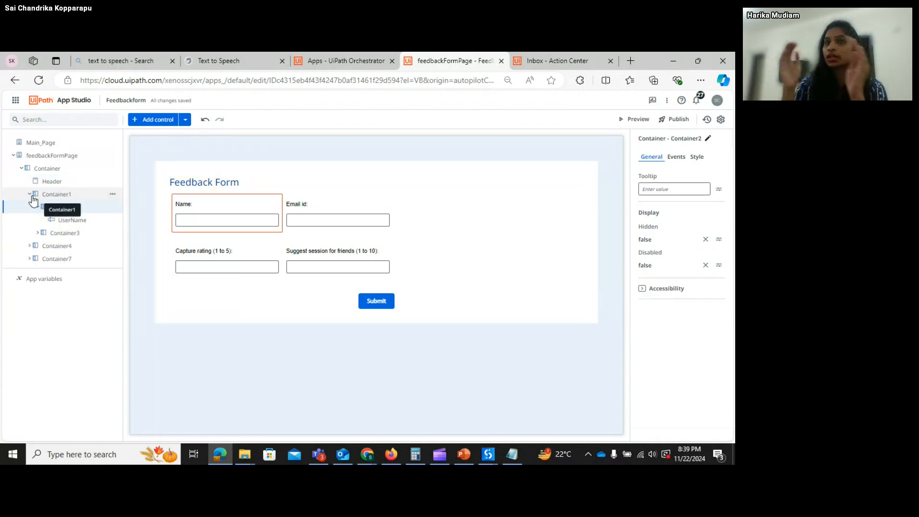
click(72, 220)
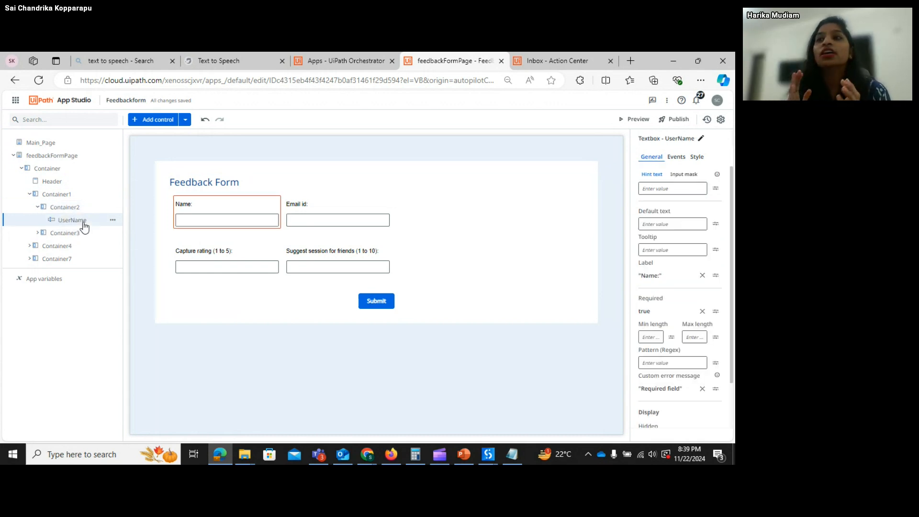
click(74, 234)
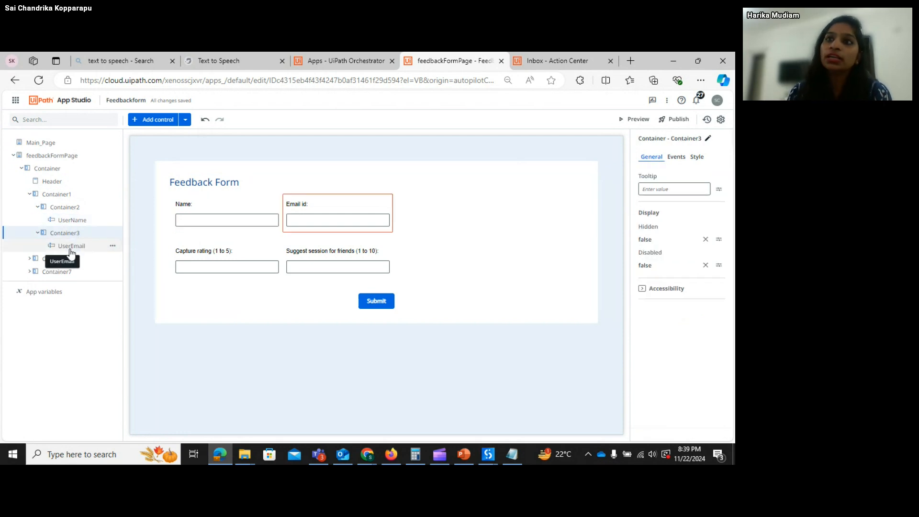
click(71, 246)
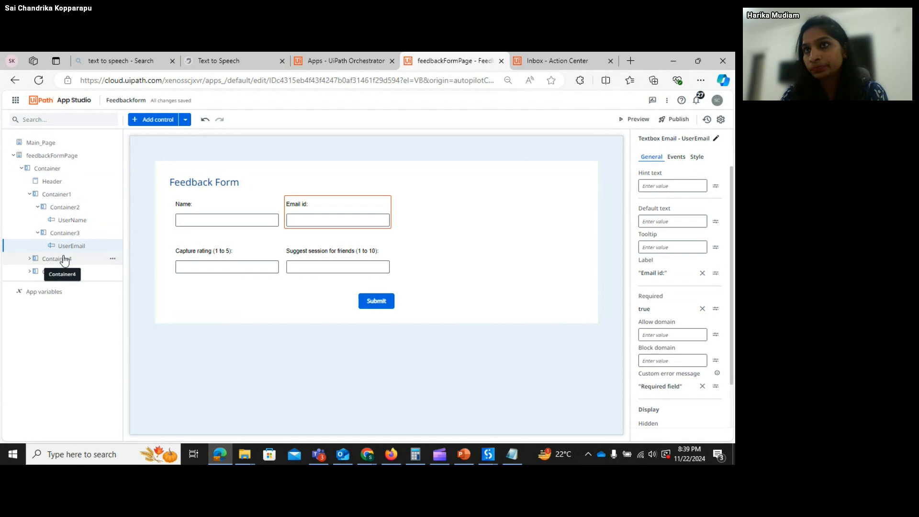
- Select the form's Submit button and show its Events settings
click(376, 301)
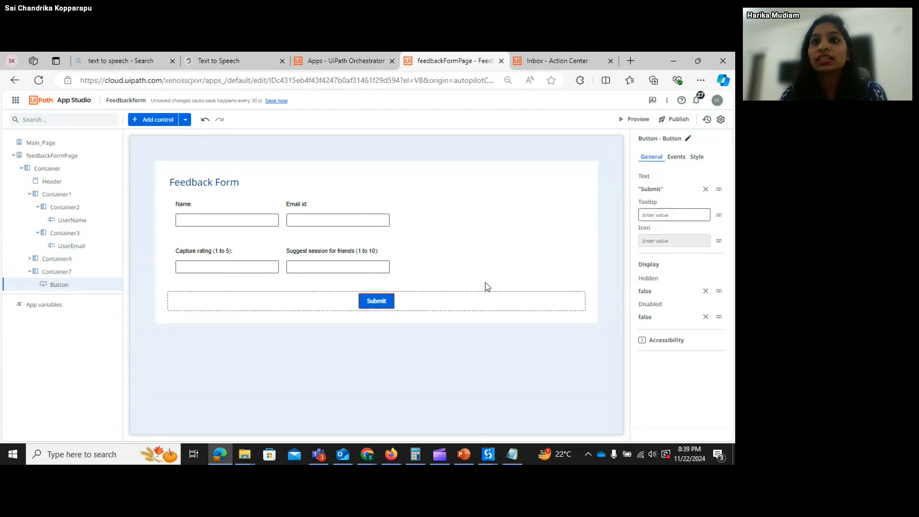
click(677, 158)
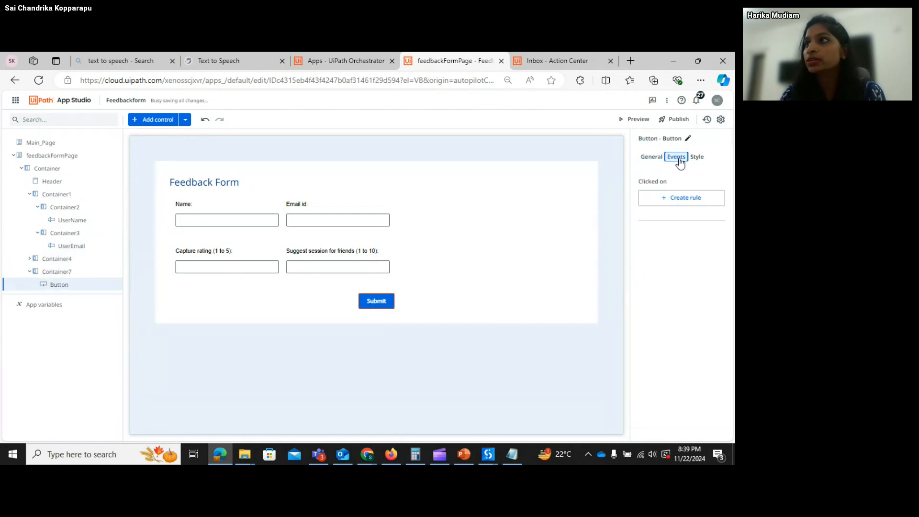
click(654, 162)
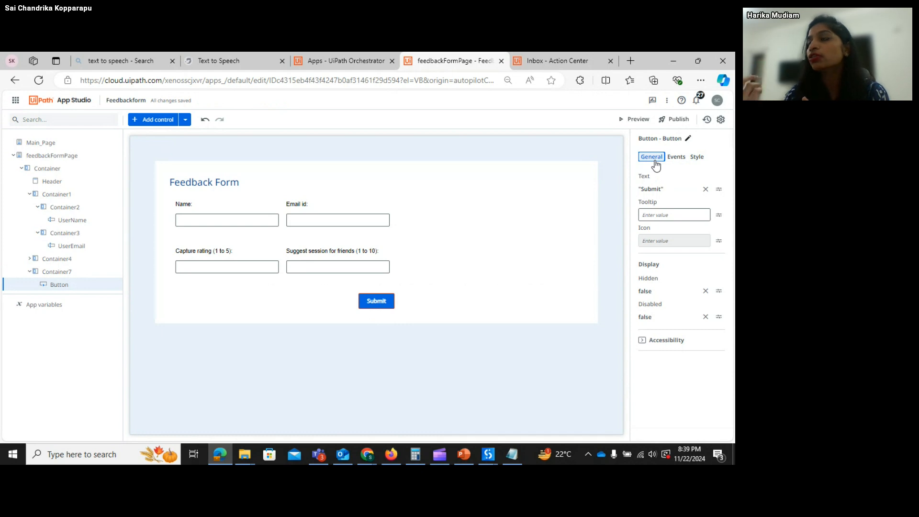
click(675, 159)
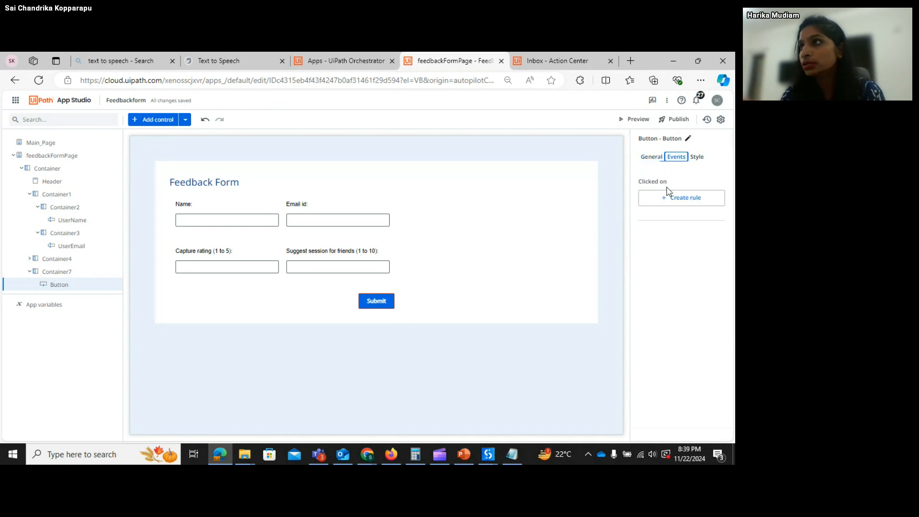
click(666, 202)
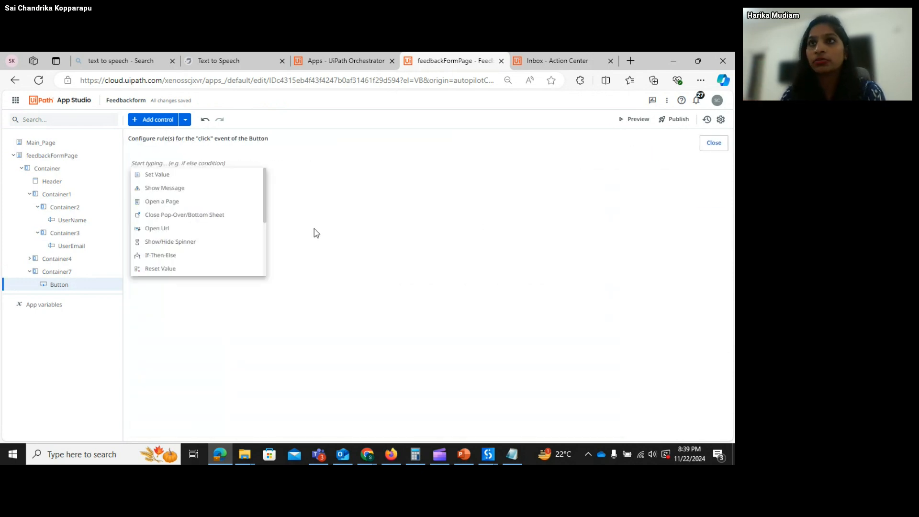
click(266, 217)
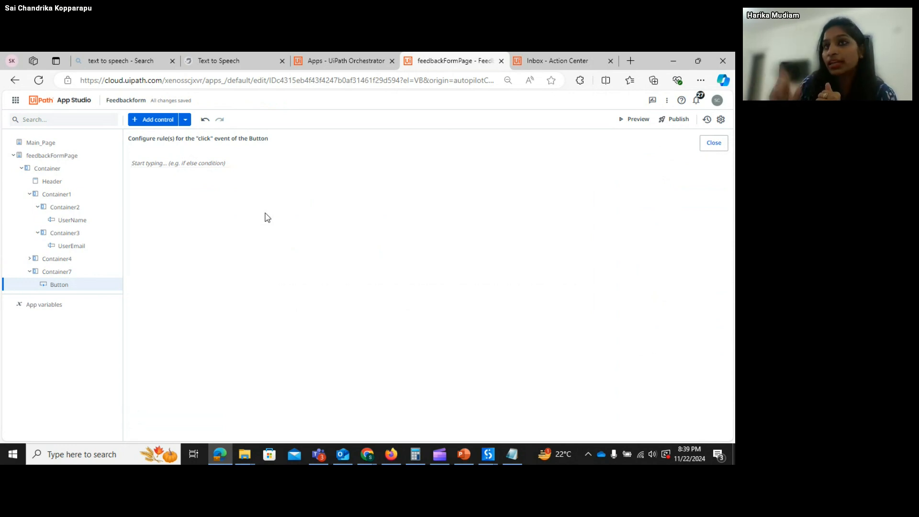
click(190, 159)
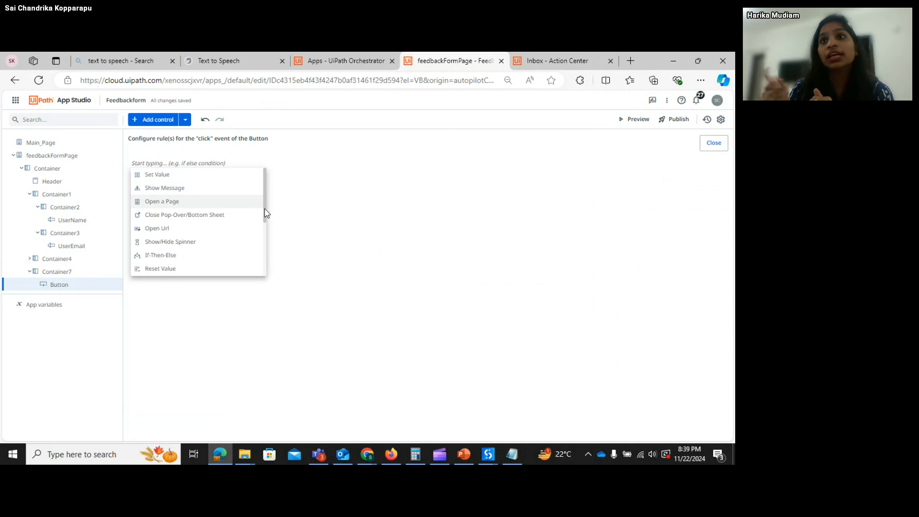
drag(266, 213, 265, 250)
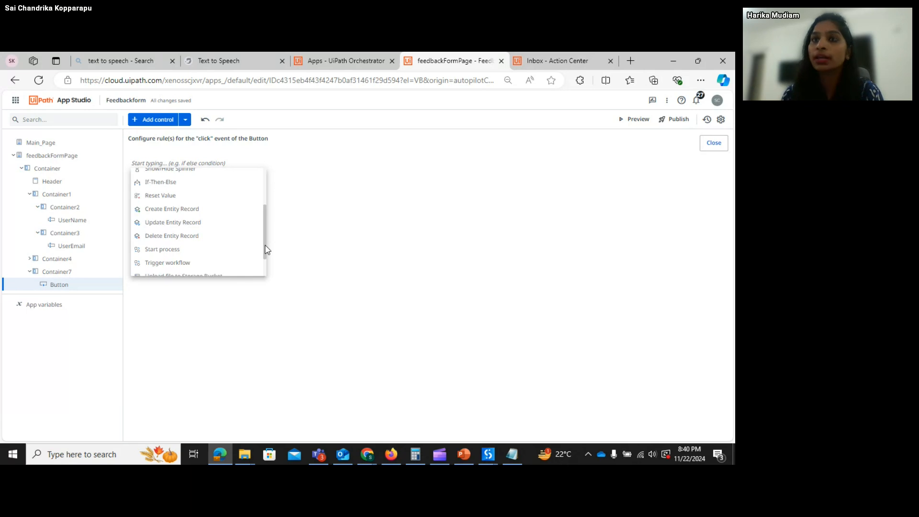
drag(263, 249, 269, 265)
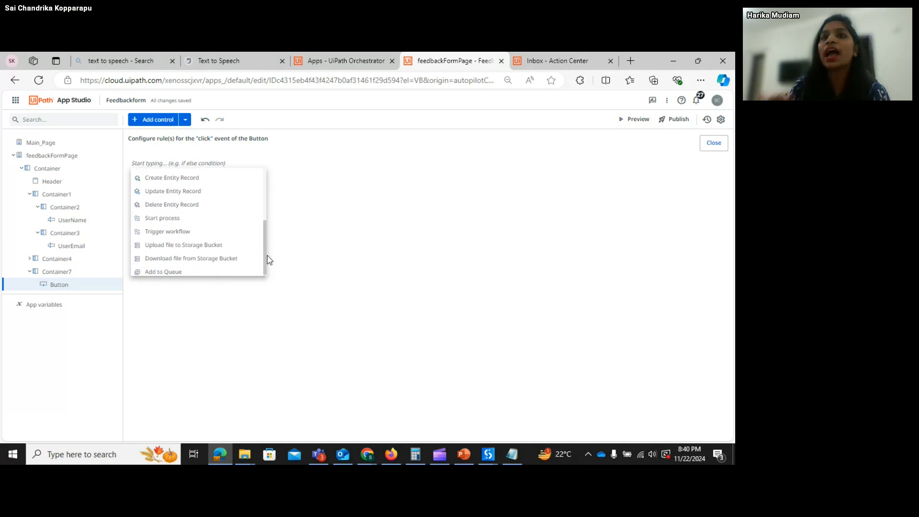
drag(267, 259, 261, 211)
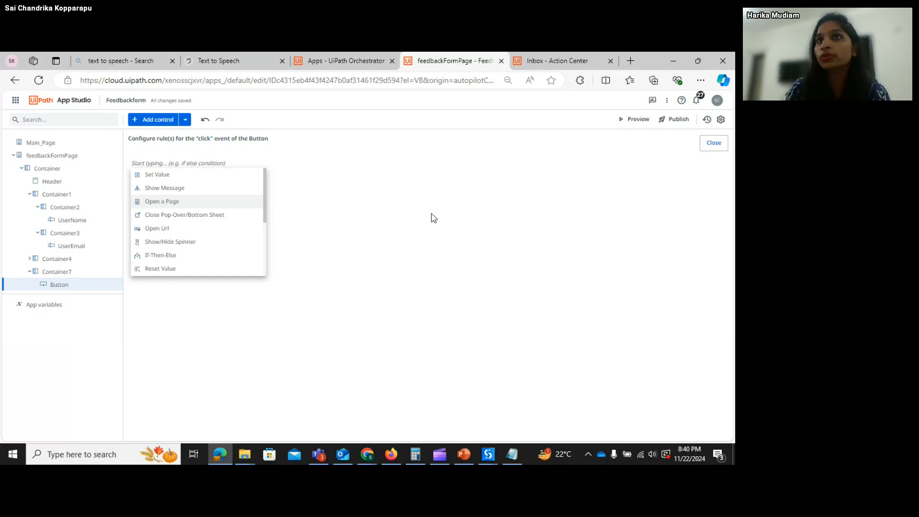
click(718, 144)
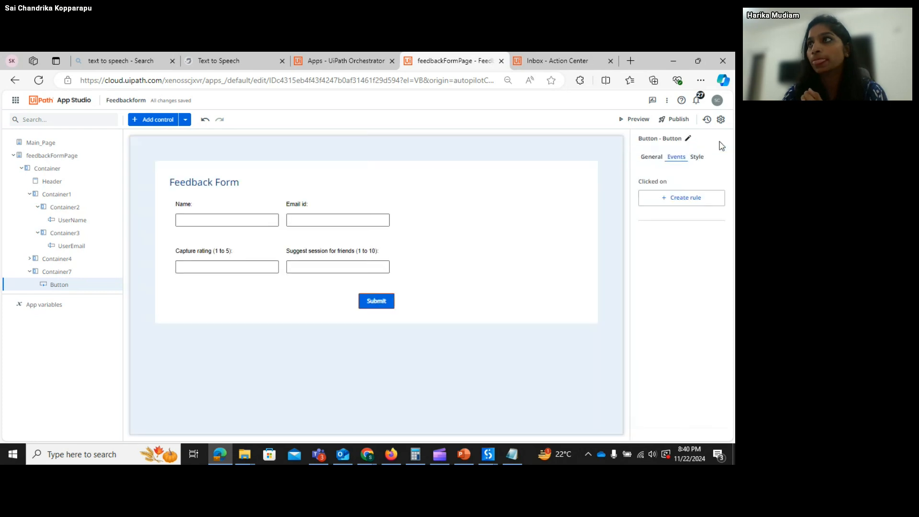
- Return to the UiPath Apps Build home page through the App Studio logo
click(78, 103)
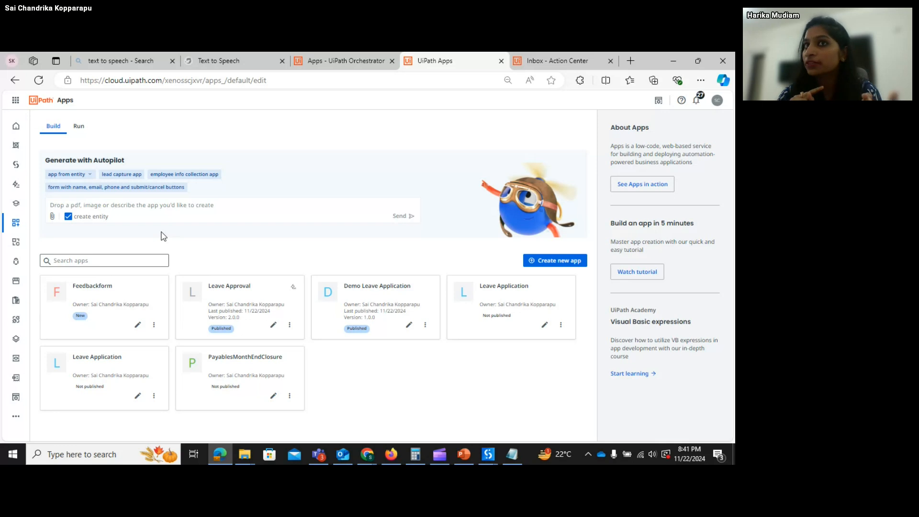
click(53, 217)
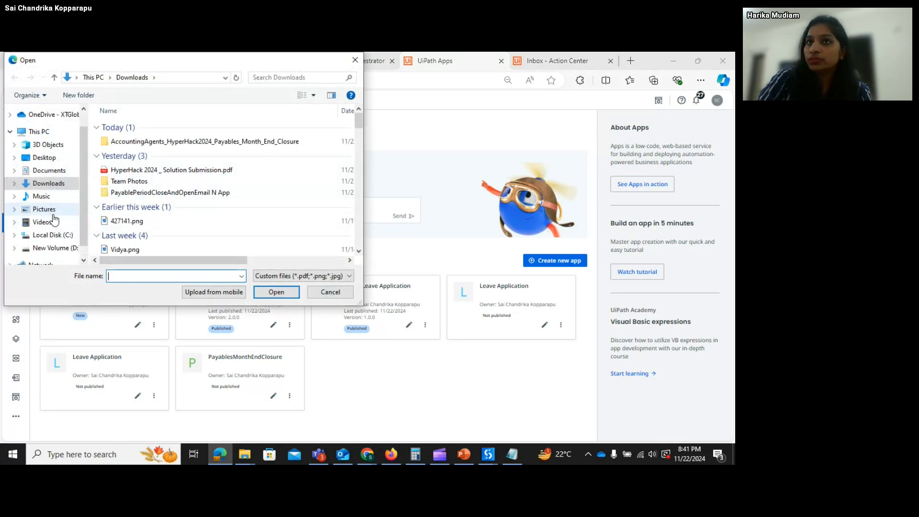
click(354, 60)
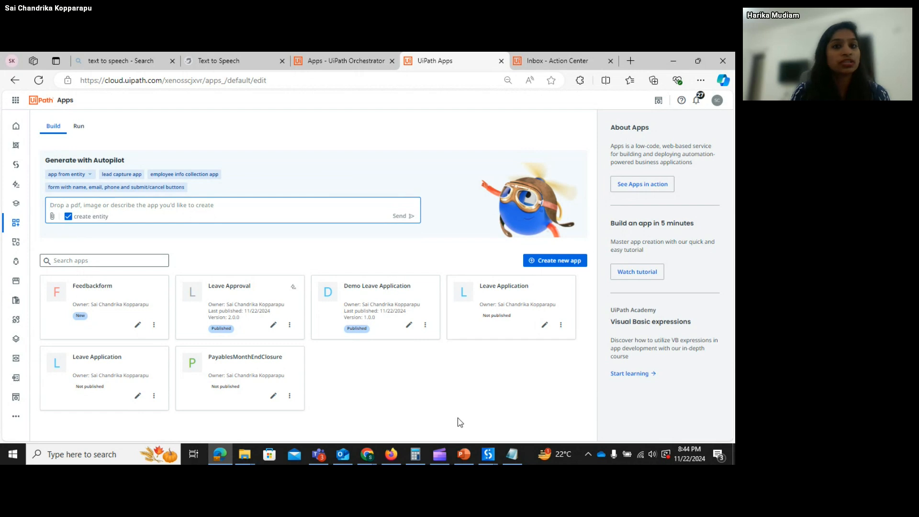
- Bring the Day 10 deck forward and show slide 2, Powered by / Supported by
mouse_move(465, 451)
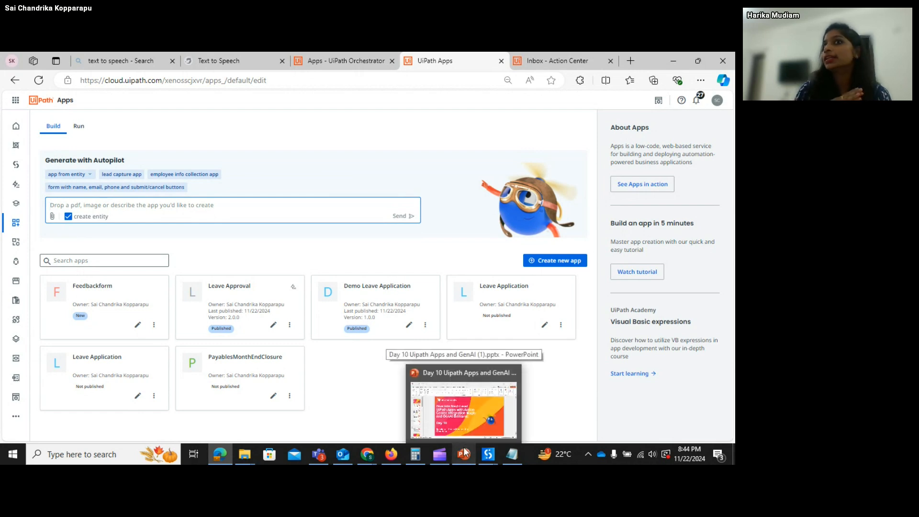
click(465, 451)
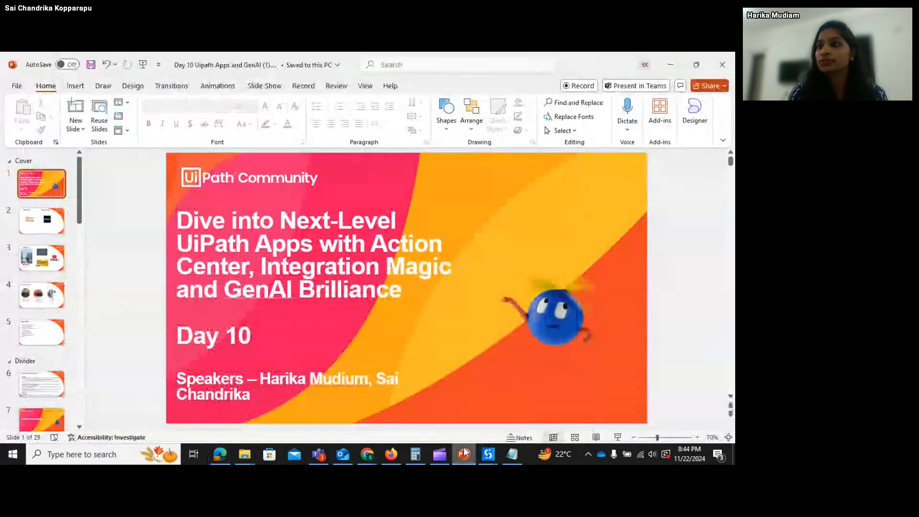
click(48, 228)
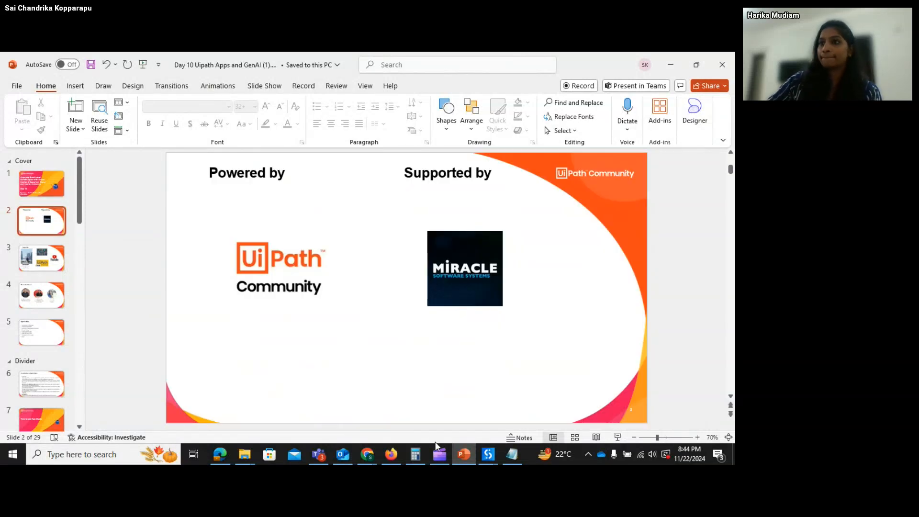
click(374, 457)
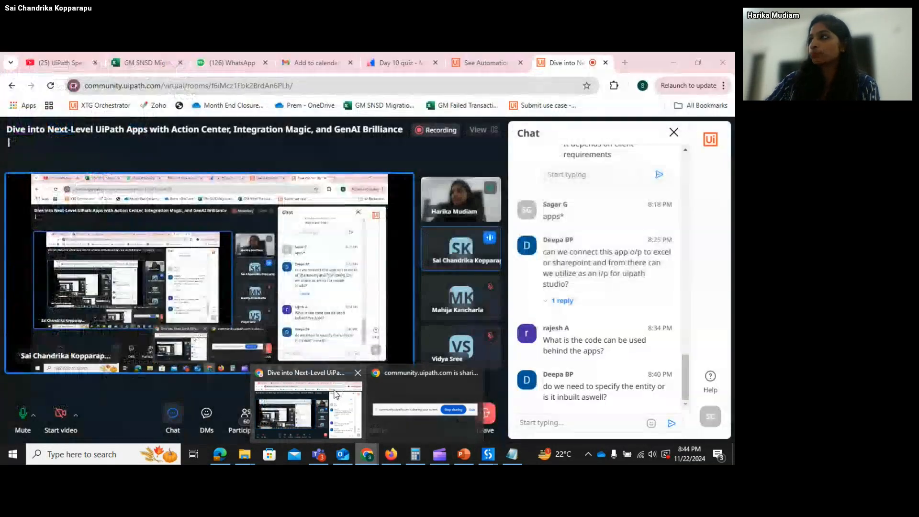
- Turn on your webcam in the Chrome meeting room, then return to the PowerPoint deck
click(335, 394)
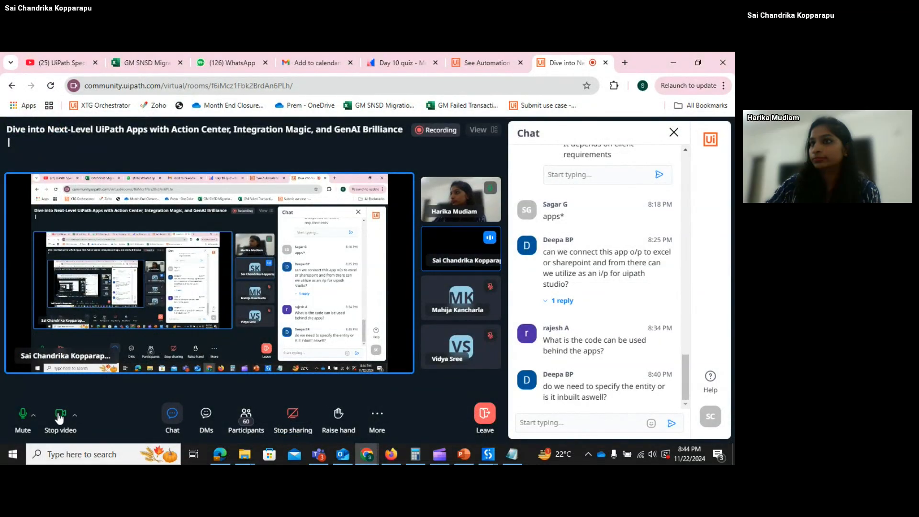
click(59, 417)
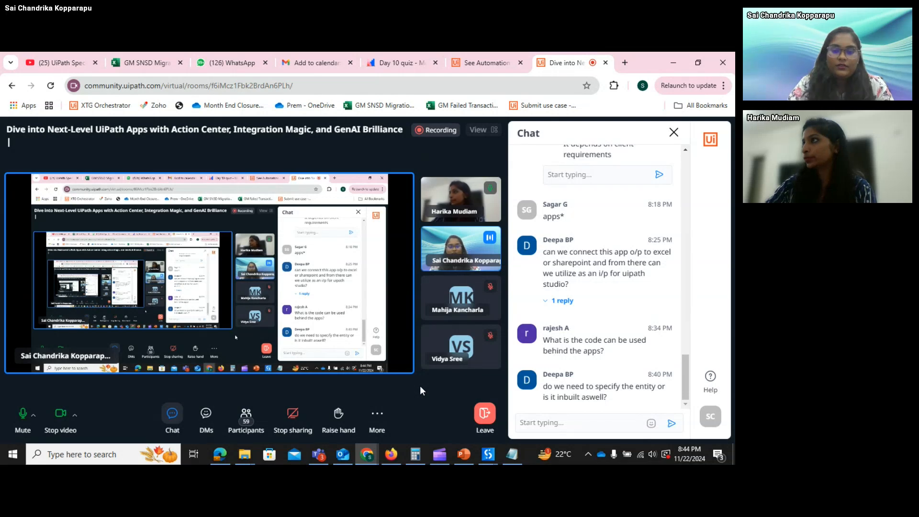
click(463, 455)
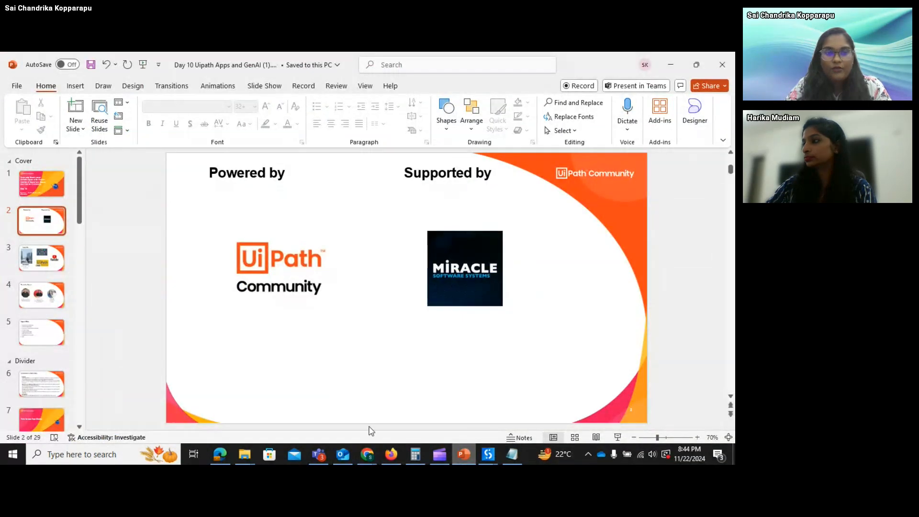
- Step past the App Studio, Input Controls, Autopilot and expression editor slides, then present slide 21
key(Down)
key(Down)
key(Down)
key(Down)
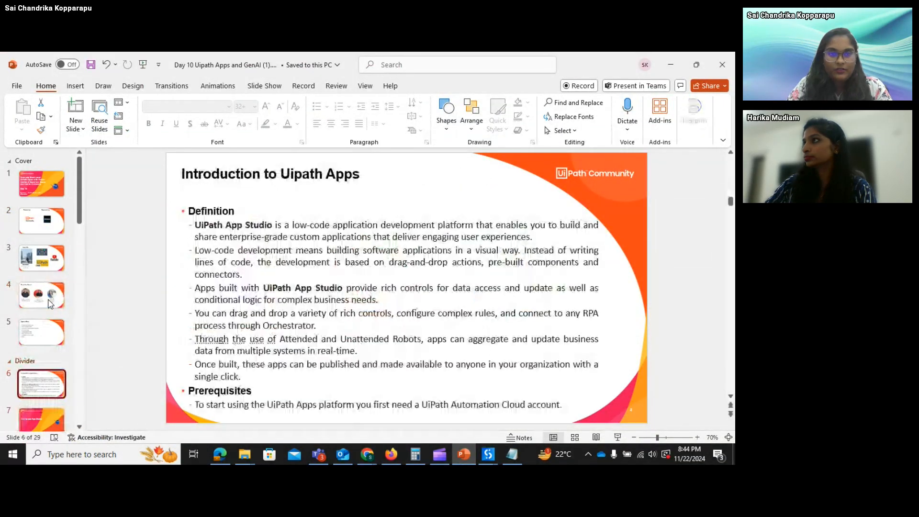
key(Down)
key(Down)
key(Down)
key(Down)
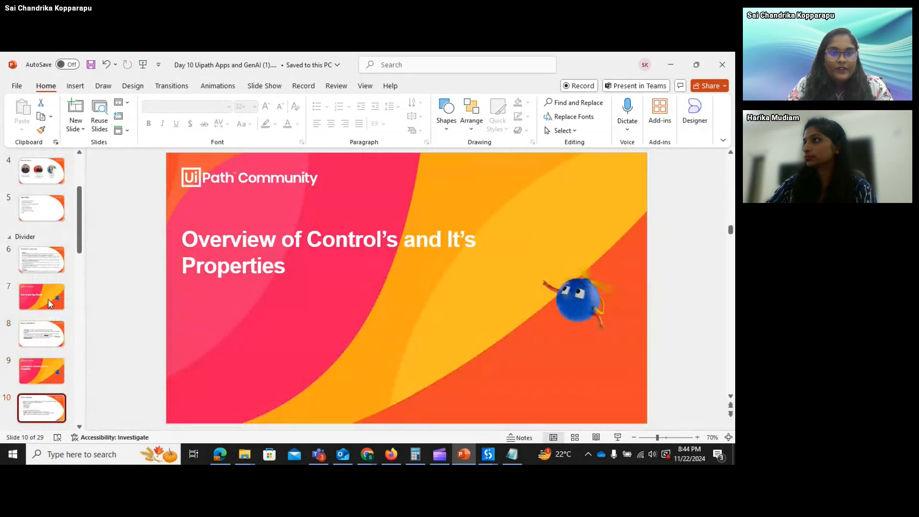
key(Down)
key(Down)
key(Down)
key(Down)
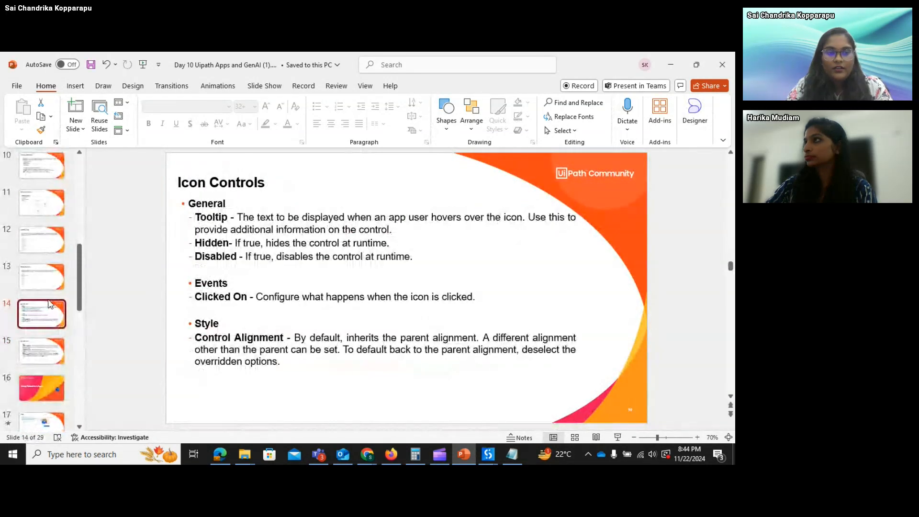
key(Down)
key(Down)
key(Down)
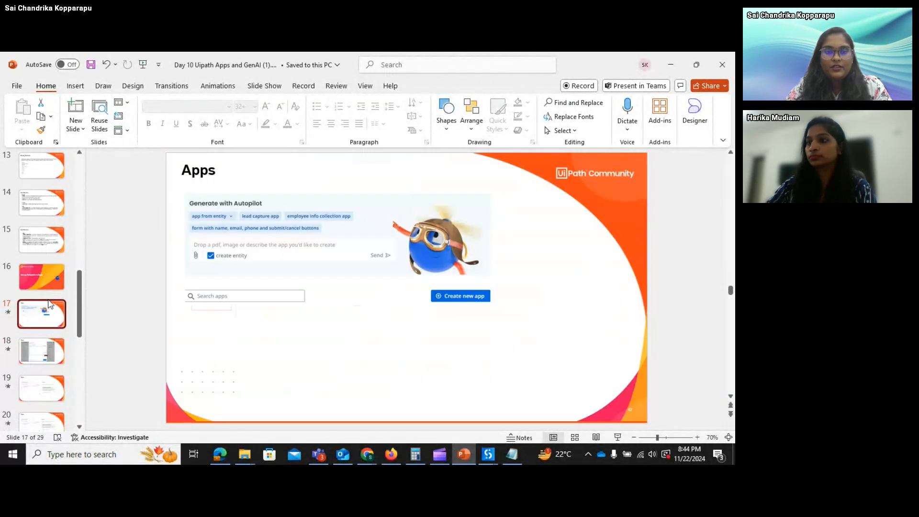
key(Down)
key(Down)
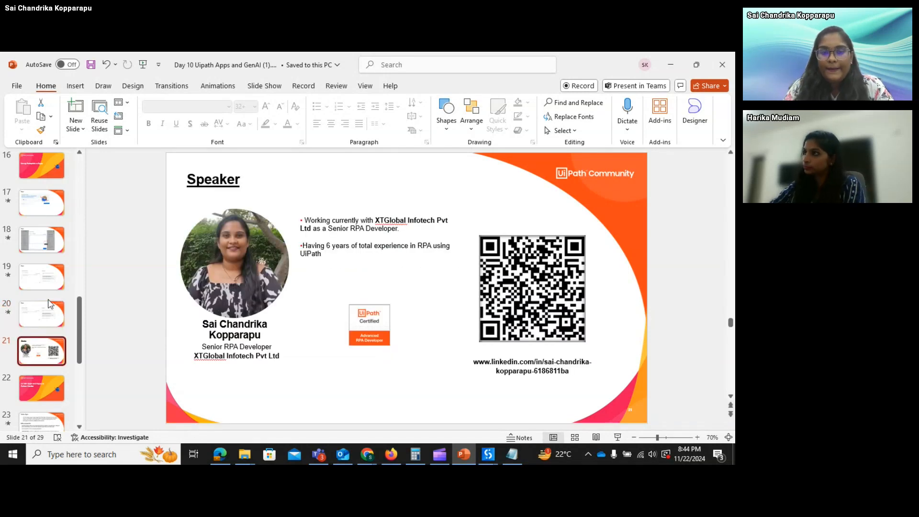
click(617, 437)
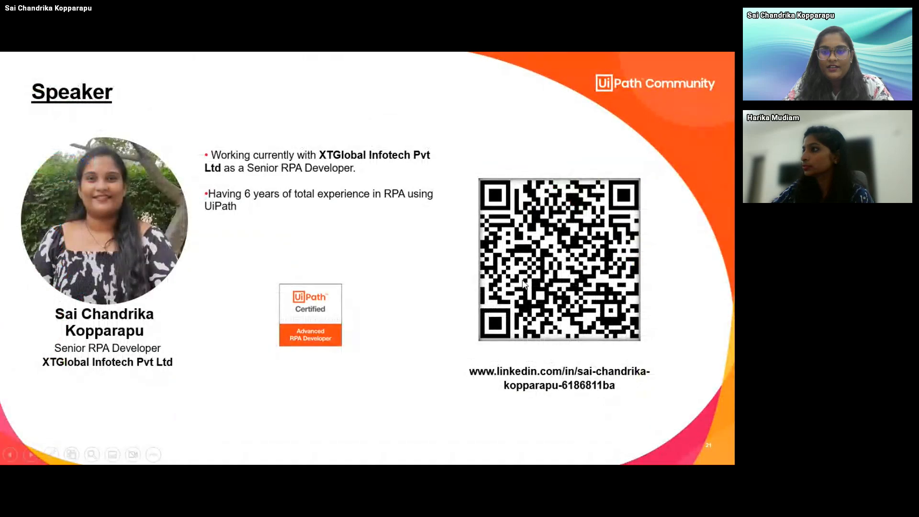
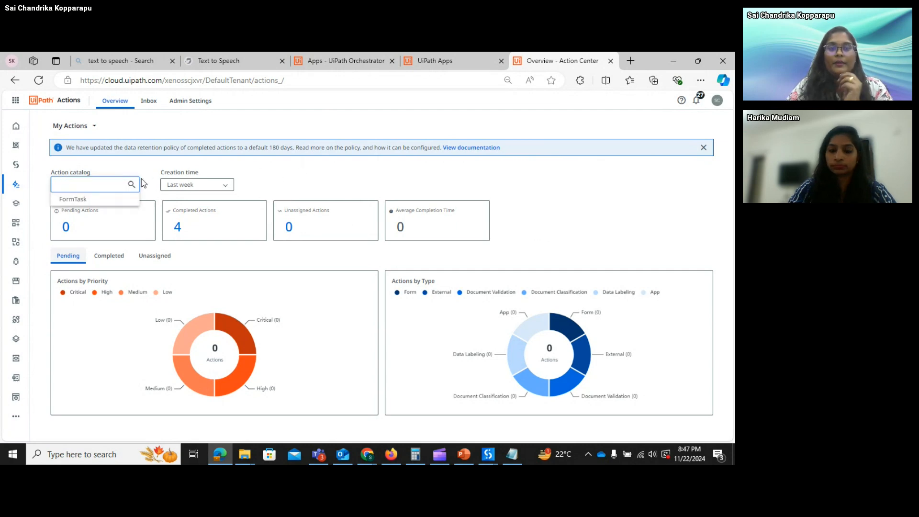
- Open and close the action catalog choices, then highlight the filters and summary counts
click(117, 169)
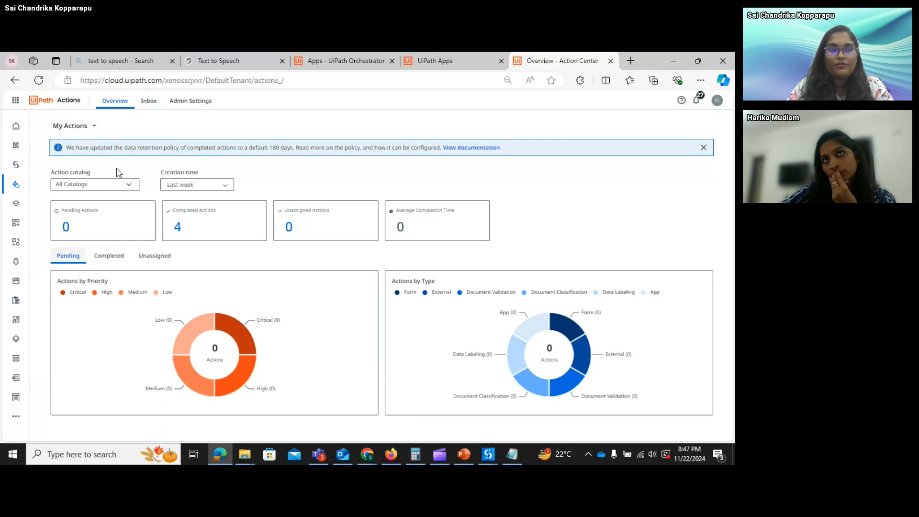
click(119, 185)
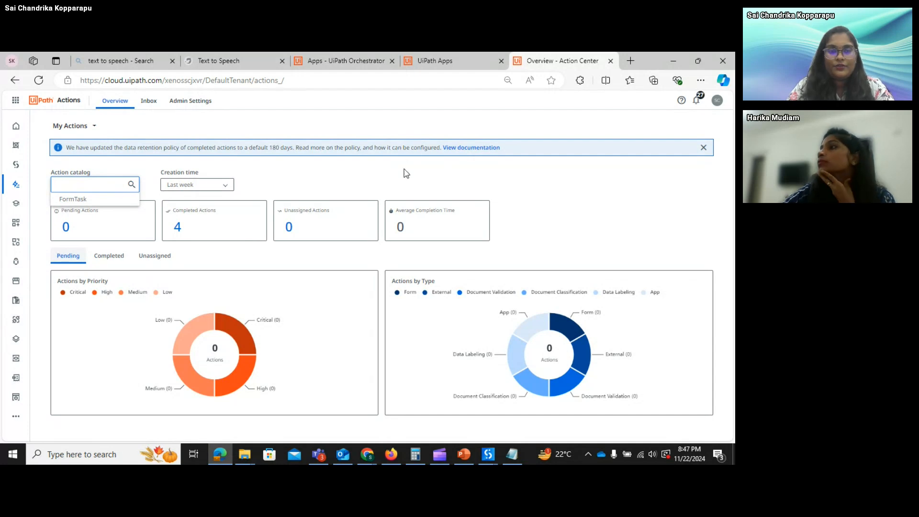
click(303, 175)
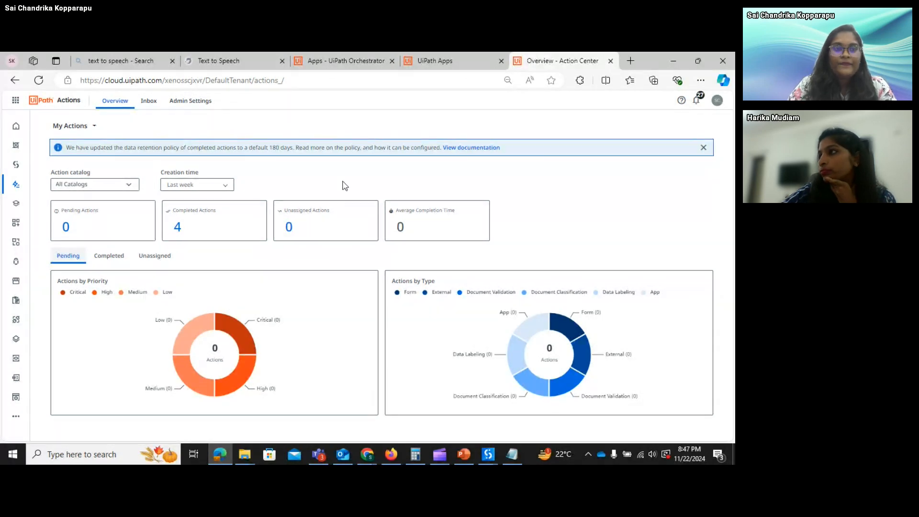
drag(48, 170, 463, 240)
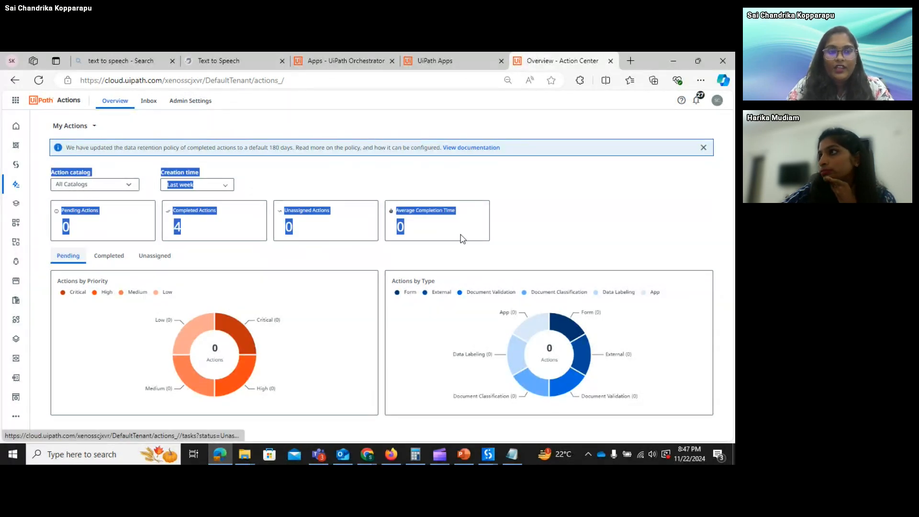
click(514, 232)
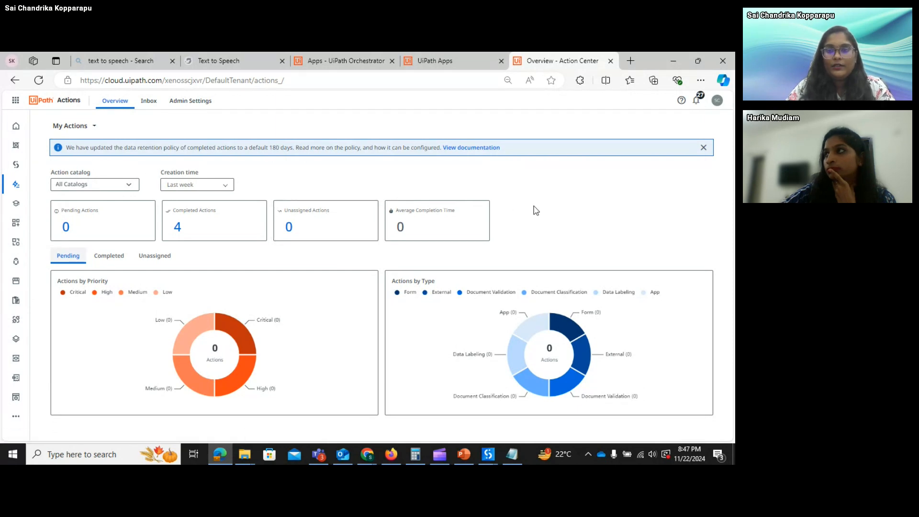
- Open the unassigned actions list, close that page, and highlight the priority chart area
click(355, 224)
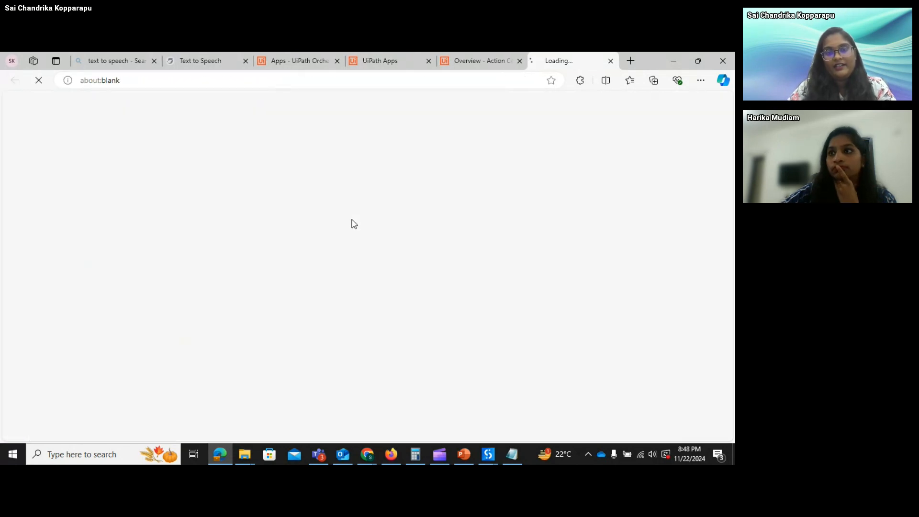
click(610, 61)
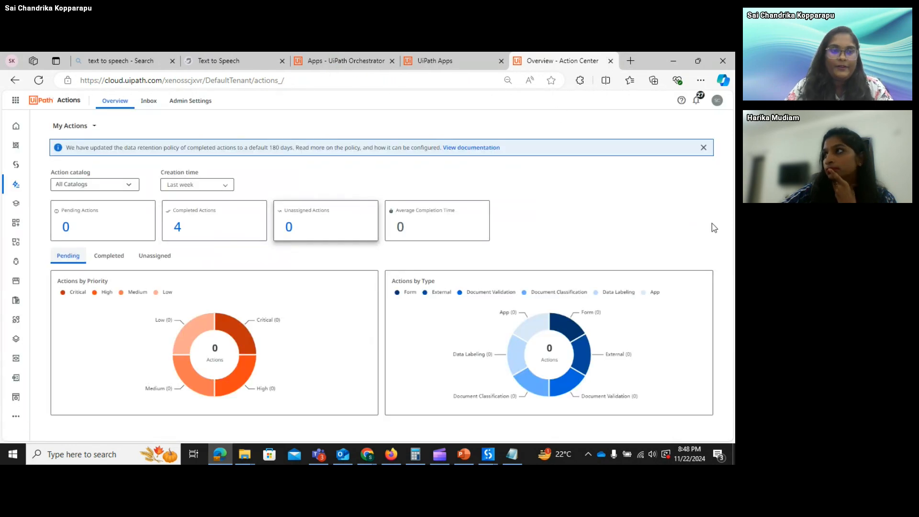
mouse_move(235, 330)
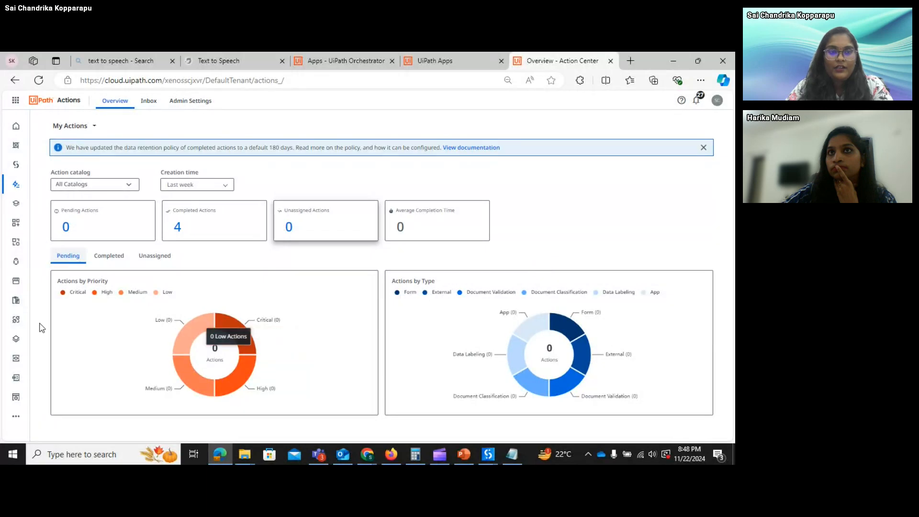
drag(40, 271, 211, 271)
click(211, 268)
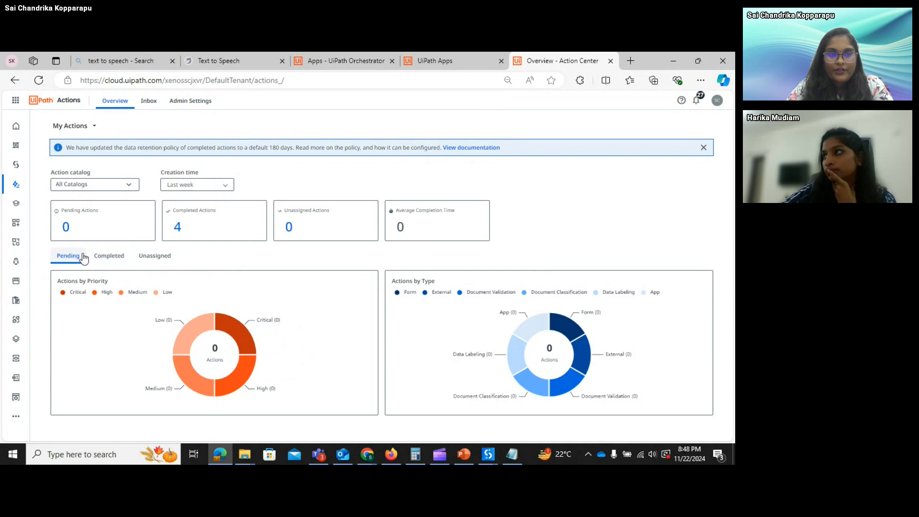
- Toggle the overview charts between Completed and Unassigned actions, ending on Unassigned
click(106, 258)
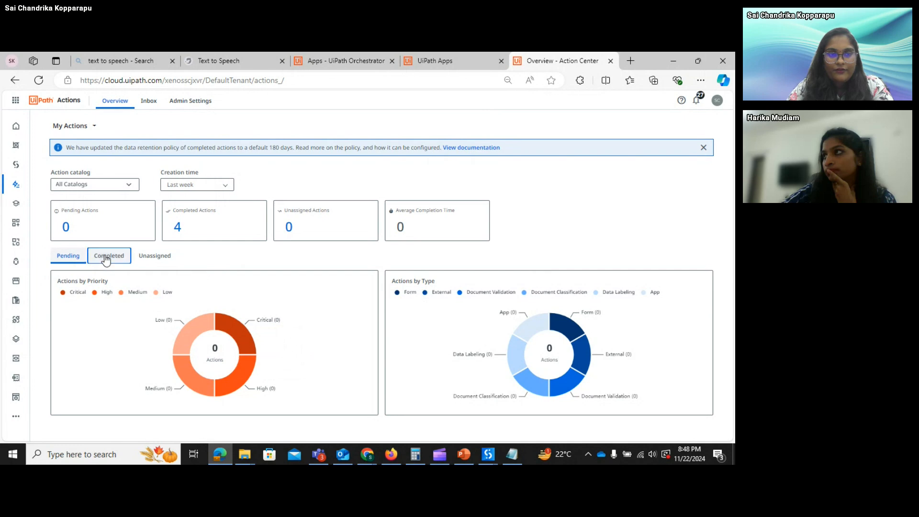
click(147, 258)
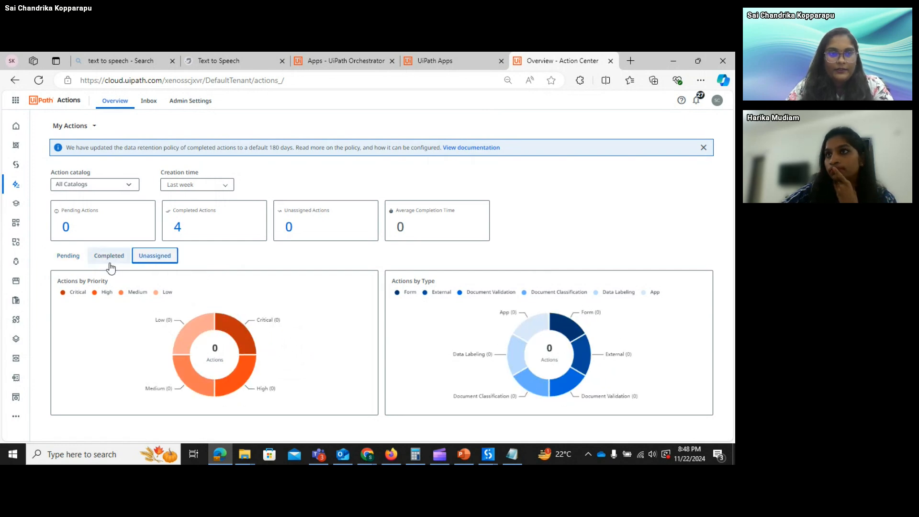
click(61, 292)
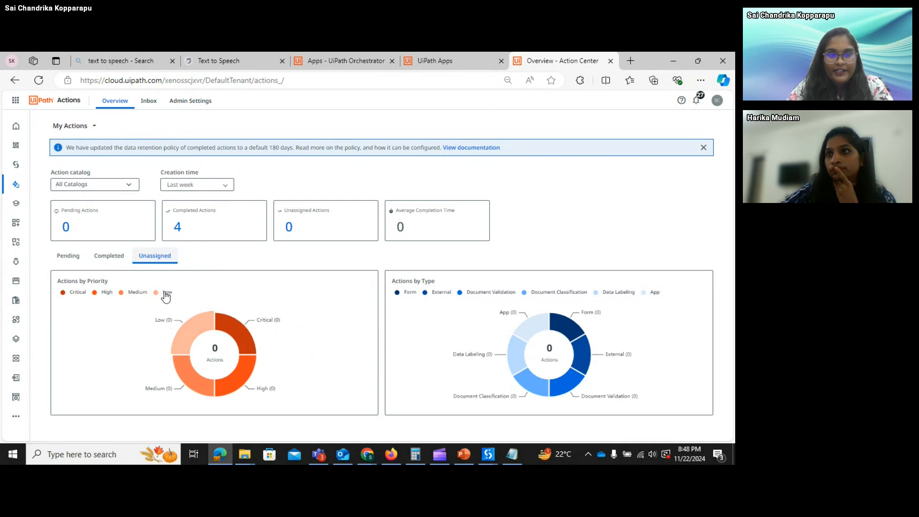
click(120, 265)
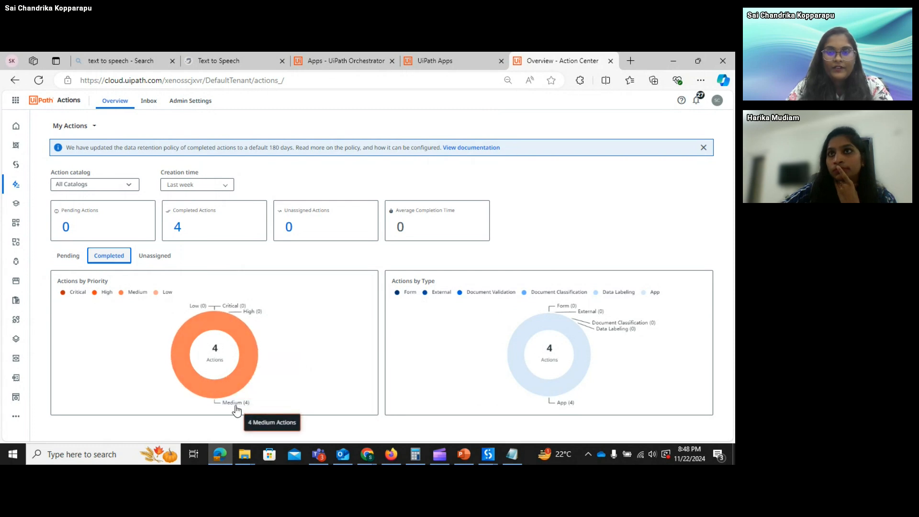
click(165, 259)
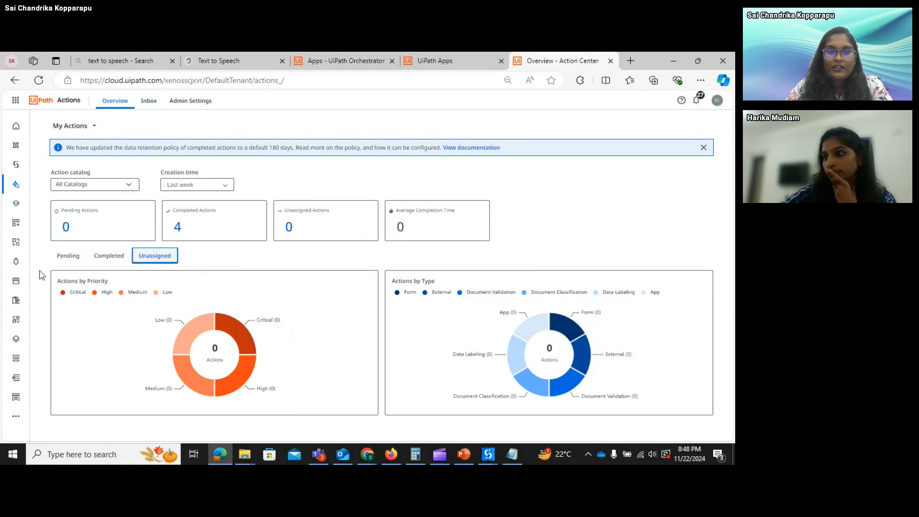
drag(39, 270, 179, 167)
- Review the inbox's Unassigned, Pending and Completed Leave Approval lists, then switch to the UiPath Apps build page
click(150, 104)
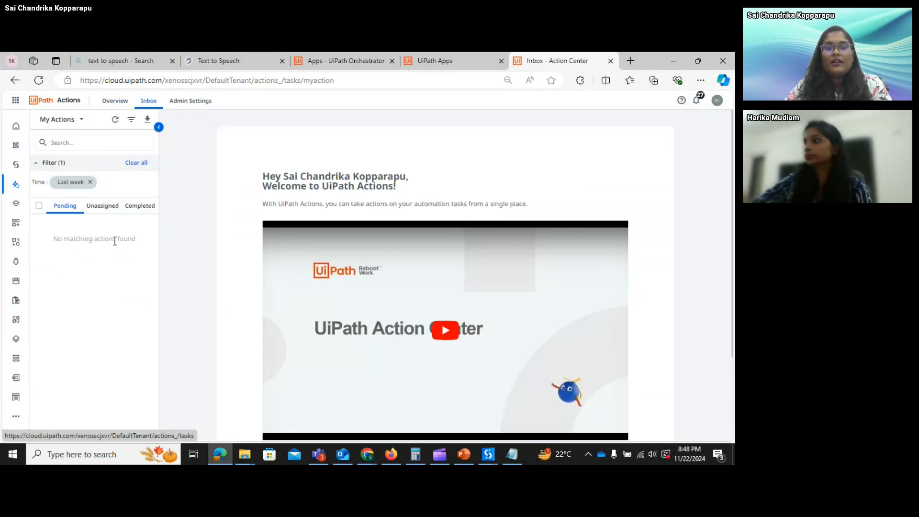
click(105, 213)
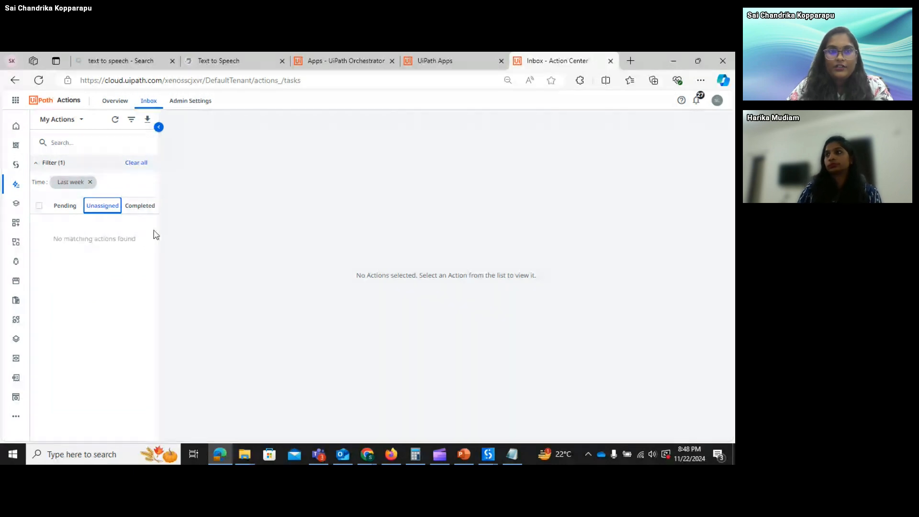
click(67, 208)
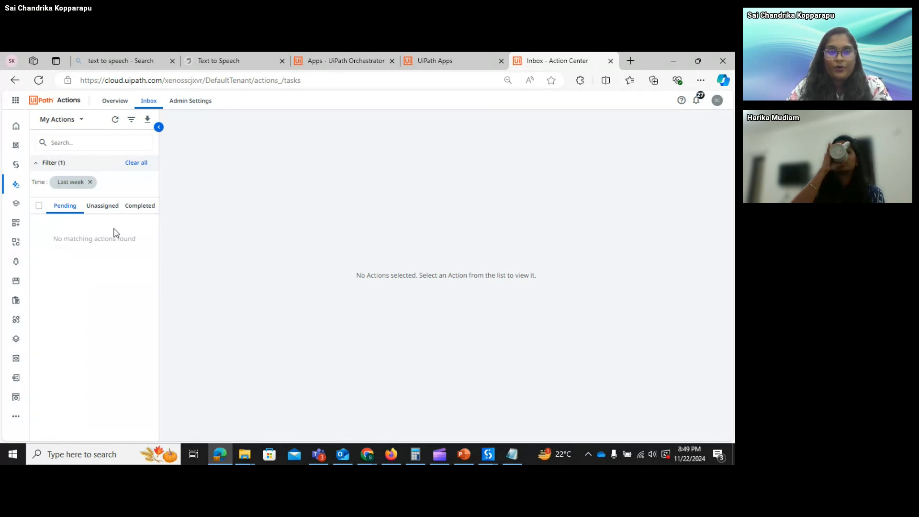
click(136, 209)
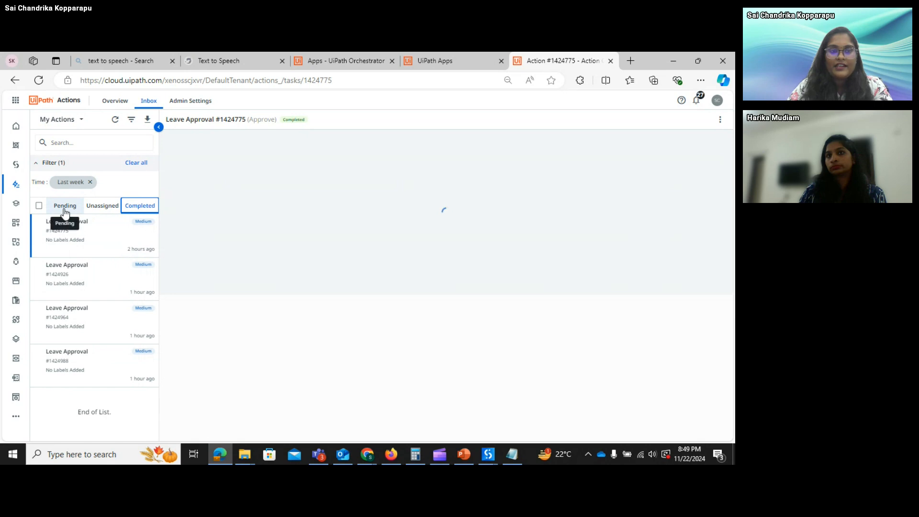
click(65, 213)
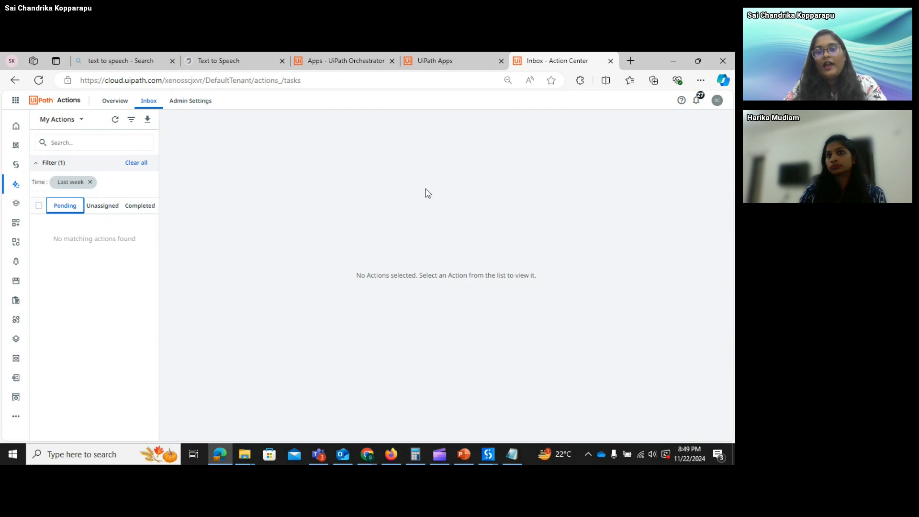
mouse_move(495, 458)
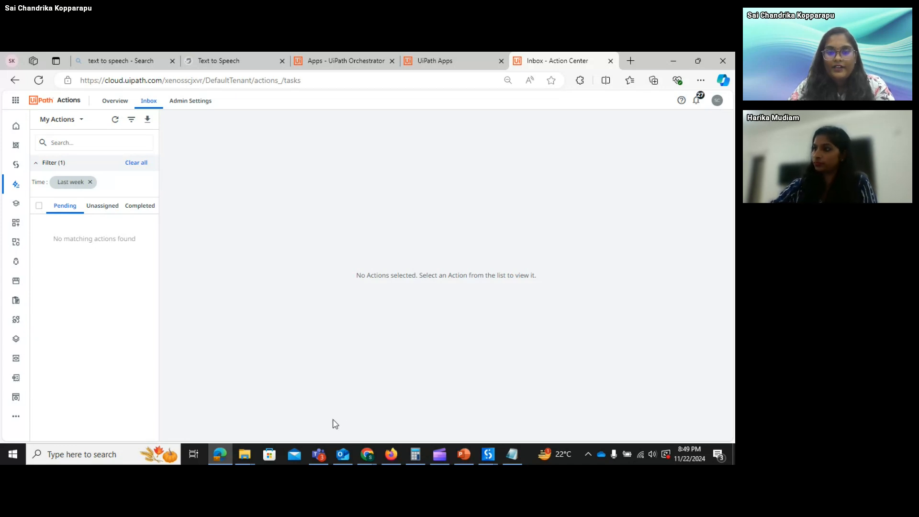
click(453, 68)
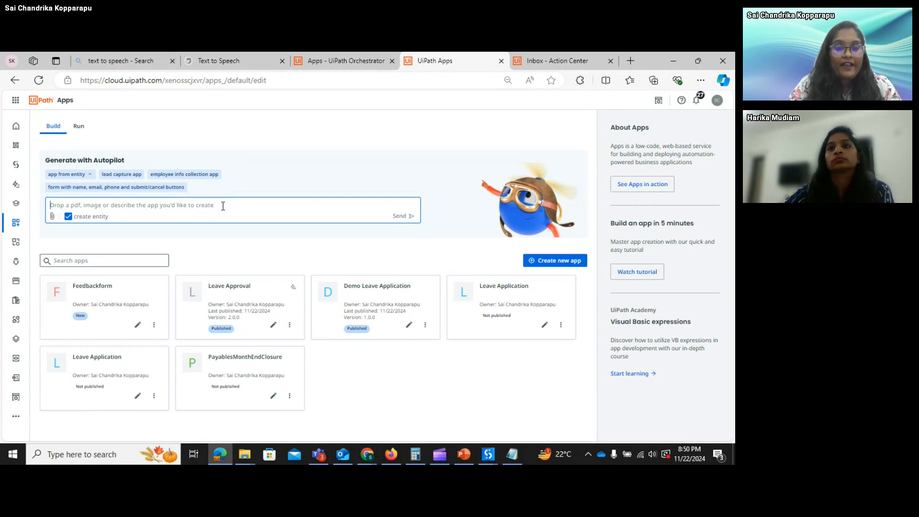
click(409, 325)
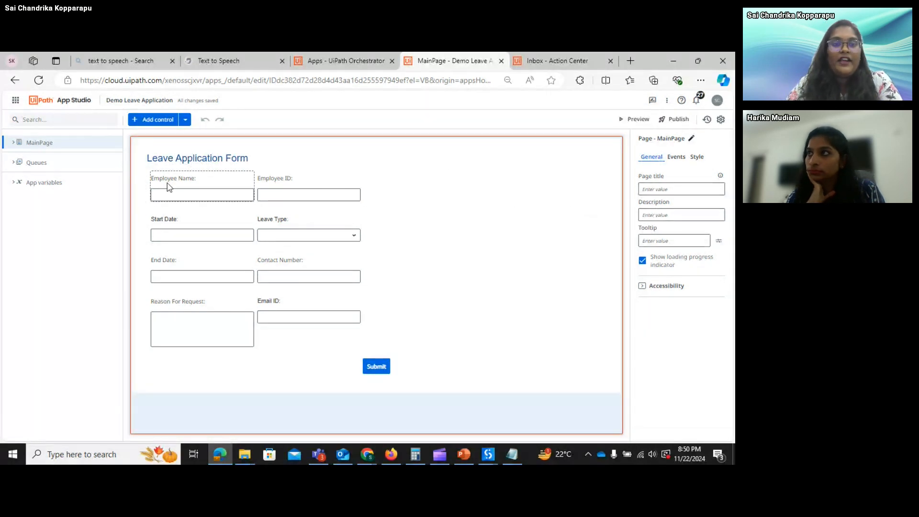
click(202, 183)
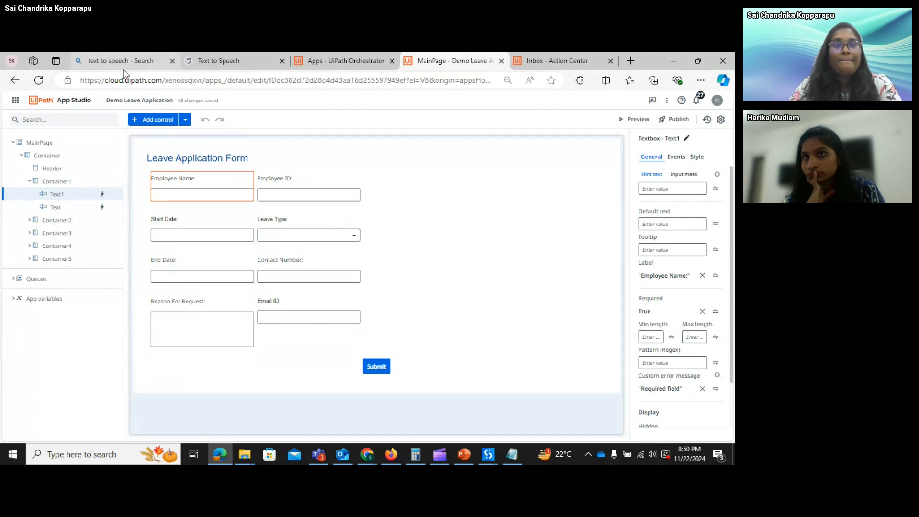
click(15, 80)
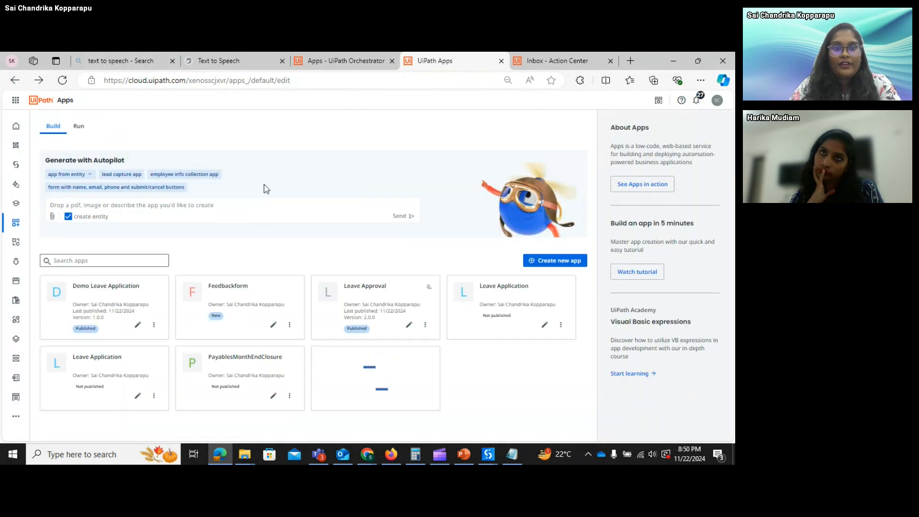
click(199, 203)
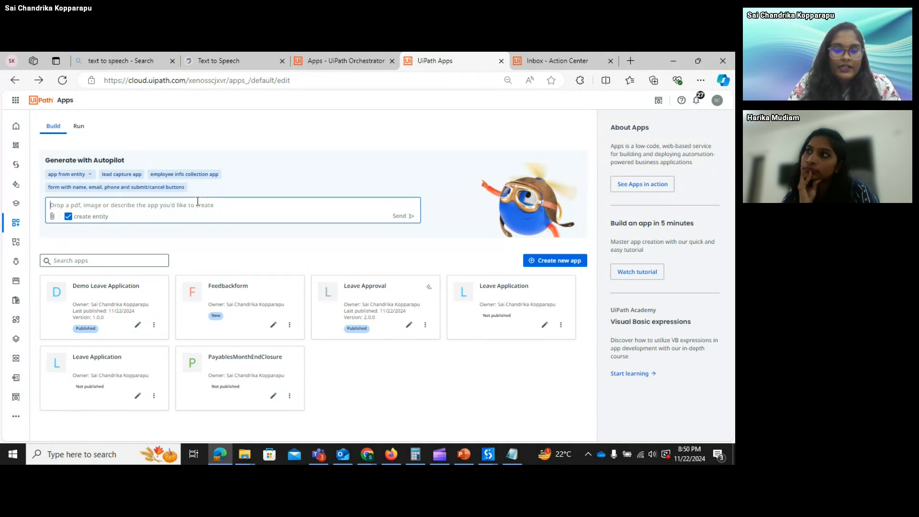
- Ask Autopilot to 'create a app to apply leave request' and submit it
text(create a app t)
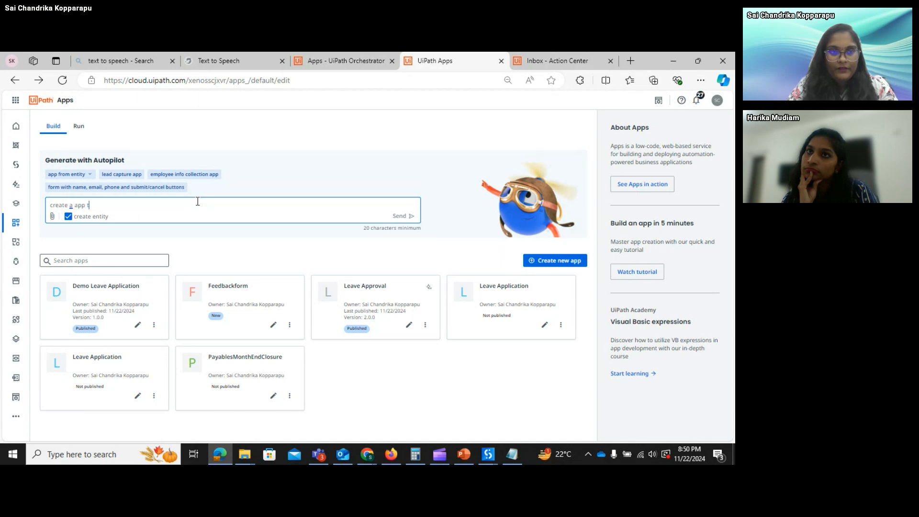
text(o ap)
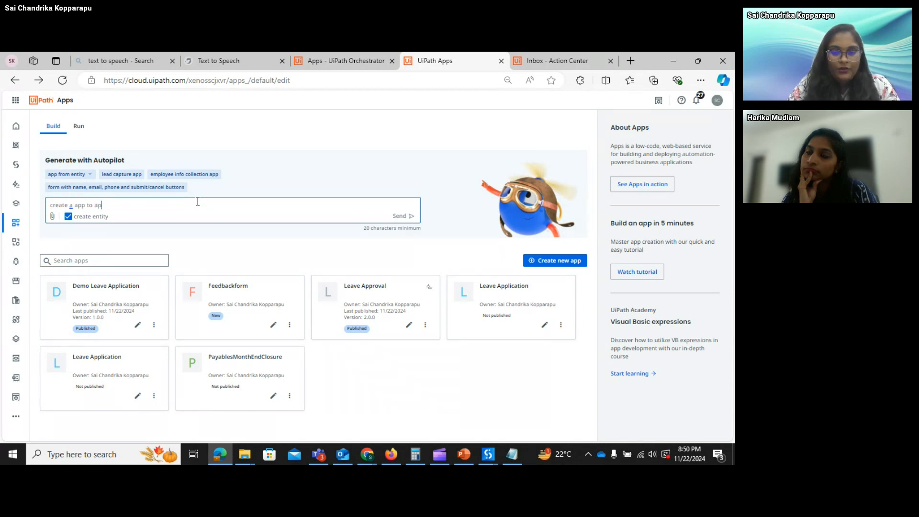
text(ply leav)
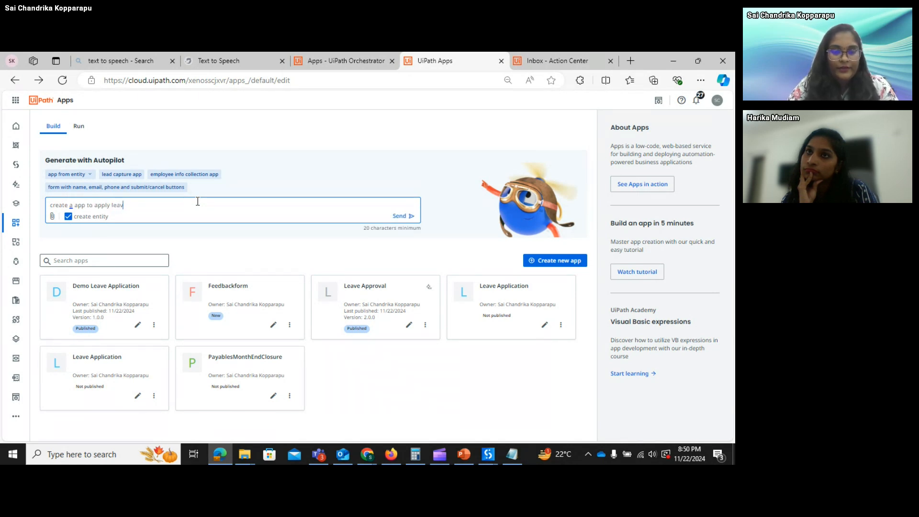
text(e req)
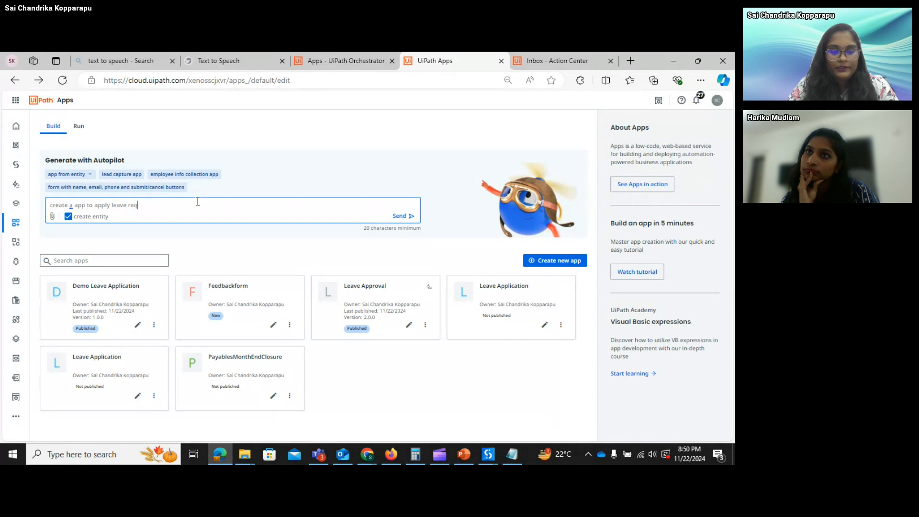
text(uest)
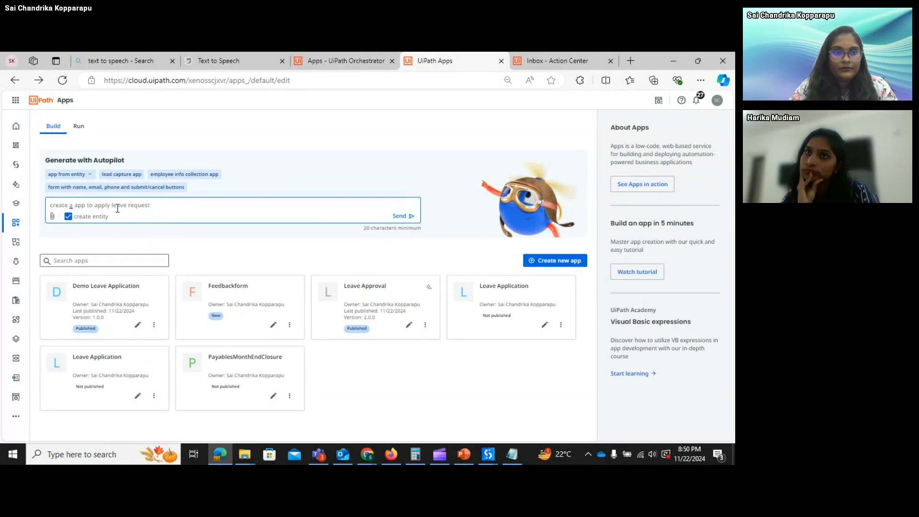
click(397, 212)
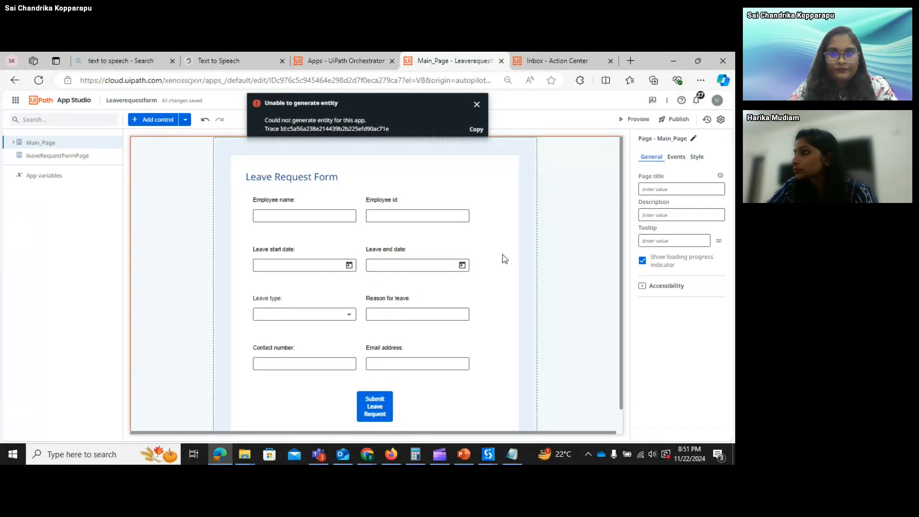
- Dismiss the 'Unable to generate entity' error and select the leaveRequestFormPage container on Main_Page
click(477, 105)
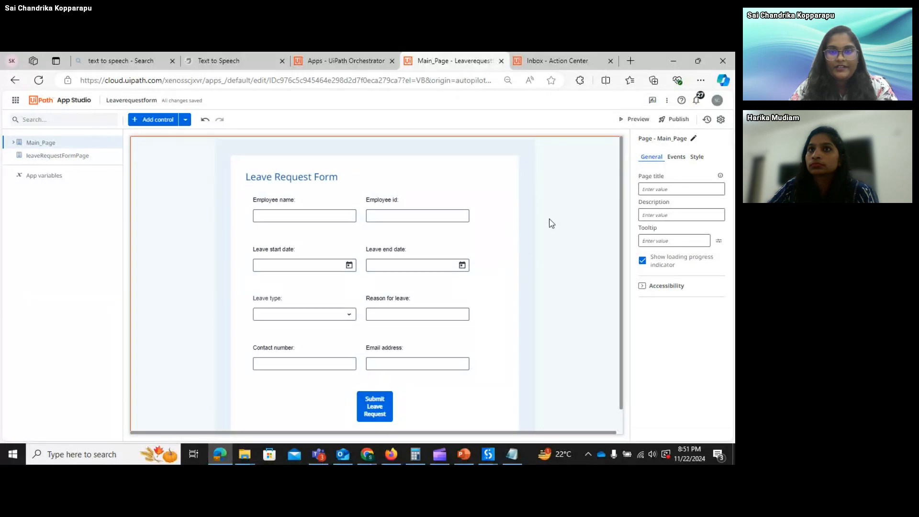
click(506, 213)
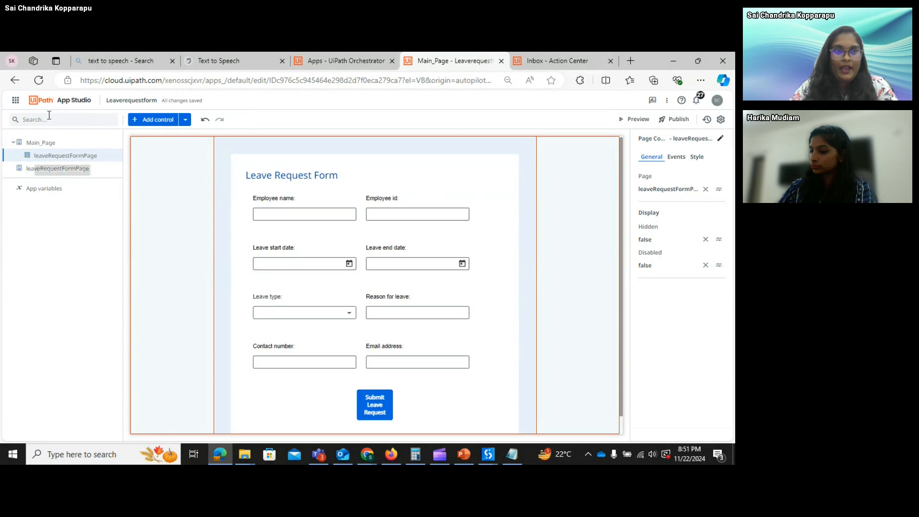
- Open the Apps list in a new tab and start editing Demo Leave Application
click(15, 101)
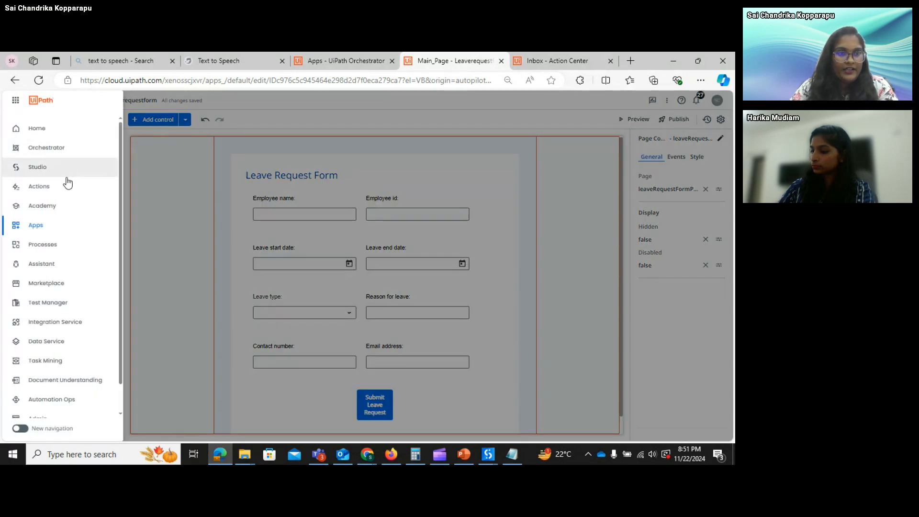
right_click(67, 229)
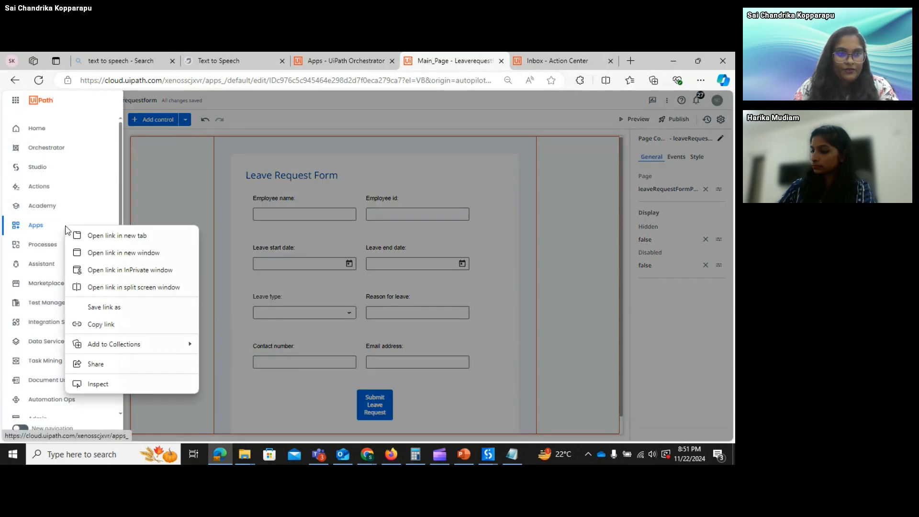
click(98, 235)
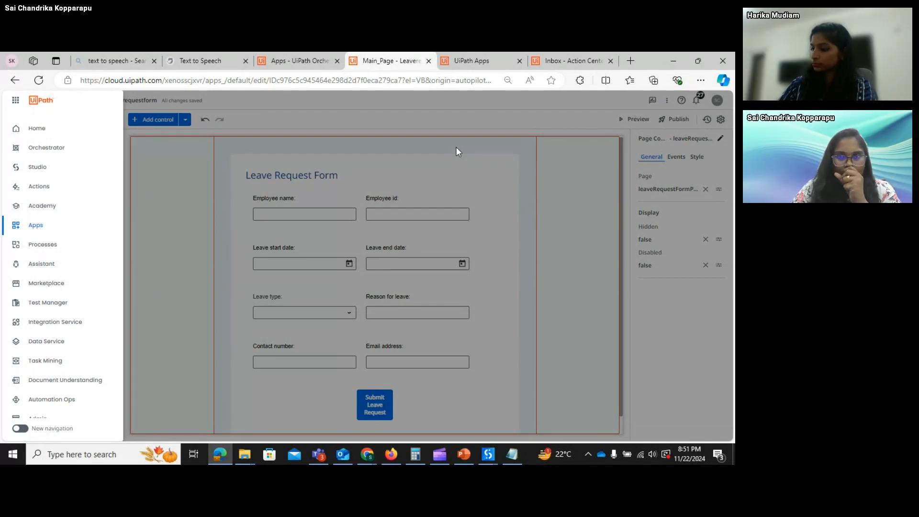
click(471, 61)
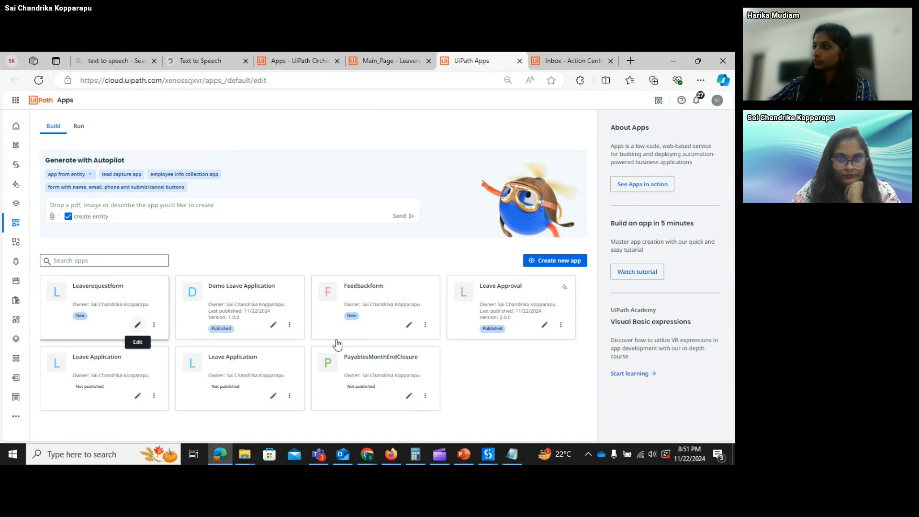
click(271, 328)
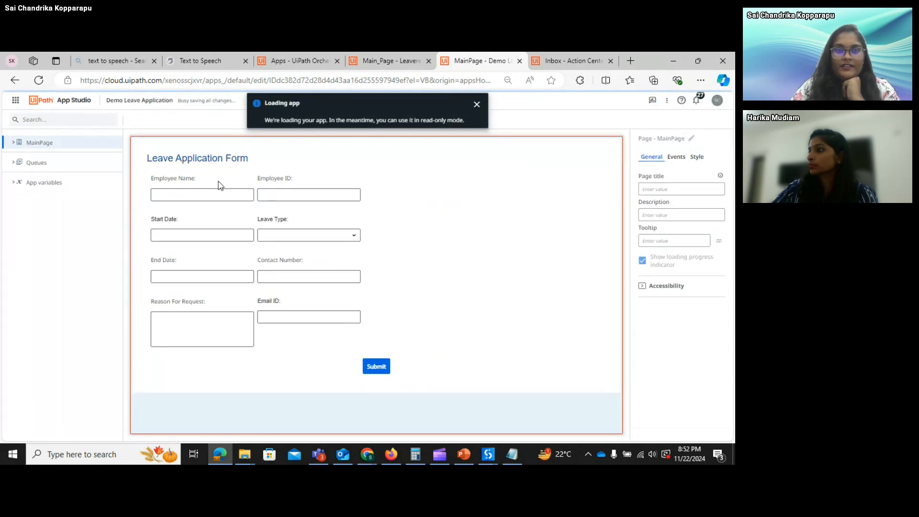
- Move the Leaverequestform editor tab into its own maximized browser window
click(395, 61)
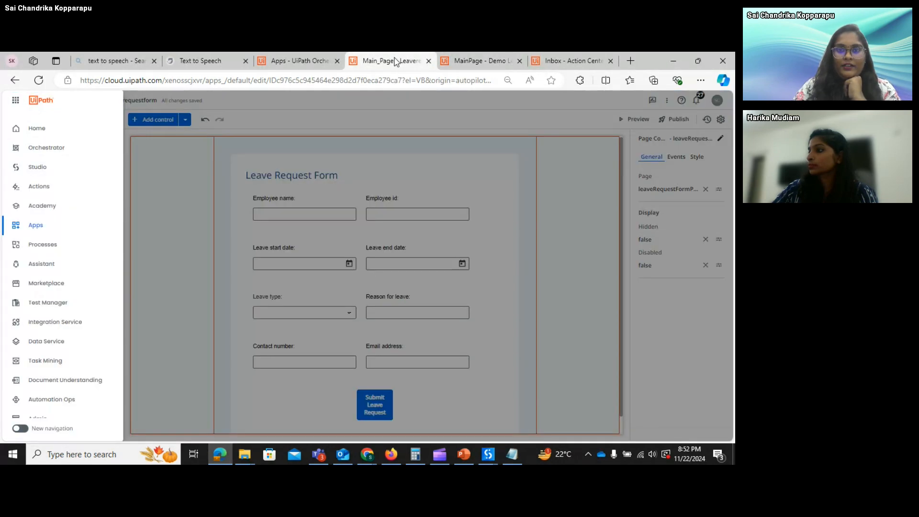
click(524, 235)
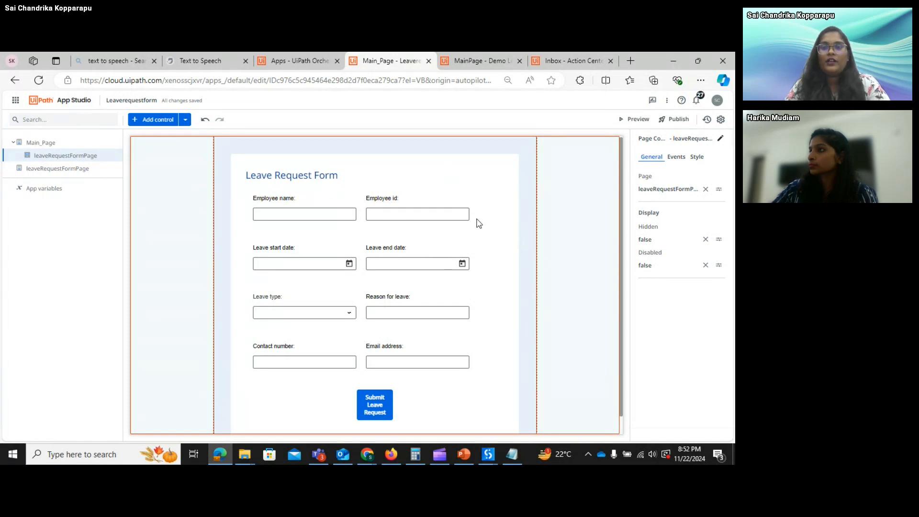
click(478, 61)
click(408, 68)
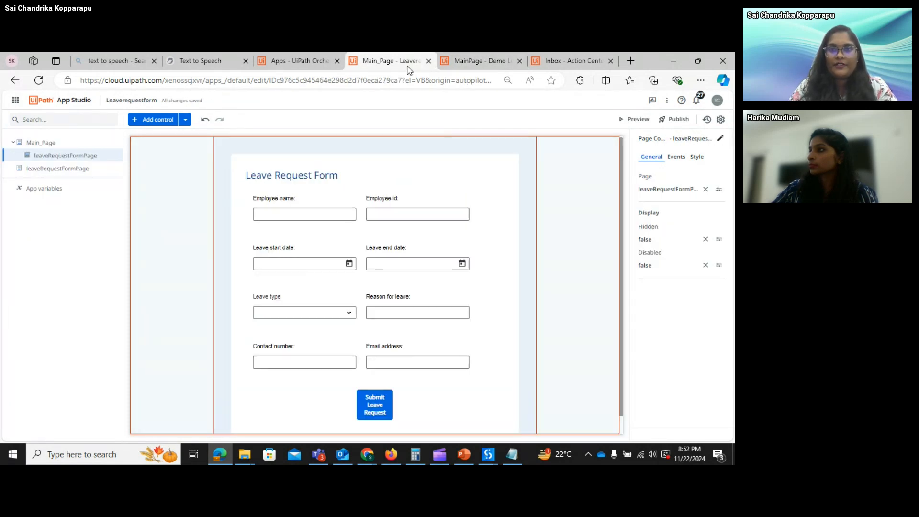
drag(408, 70, 570, 238)
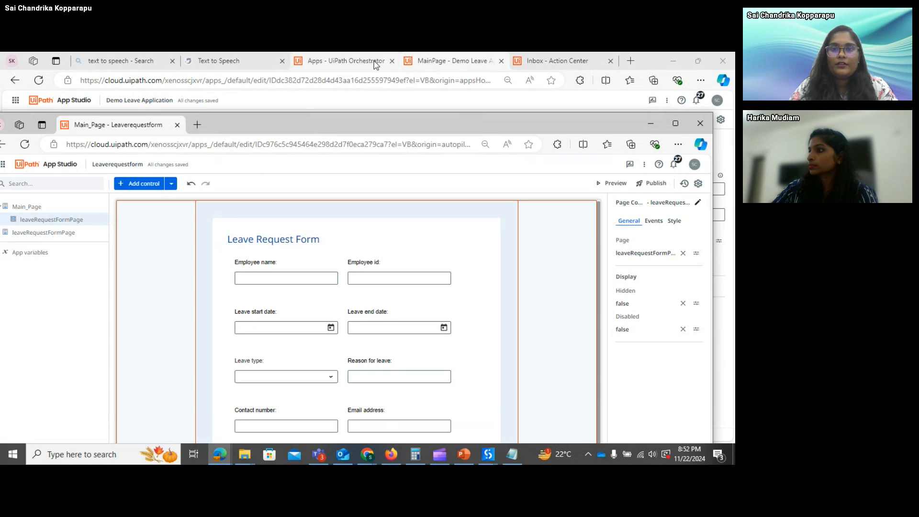
click(676, 124)
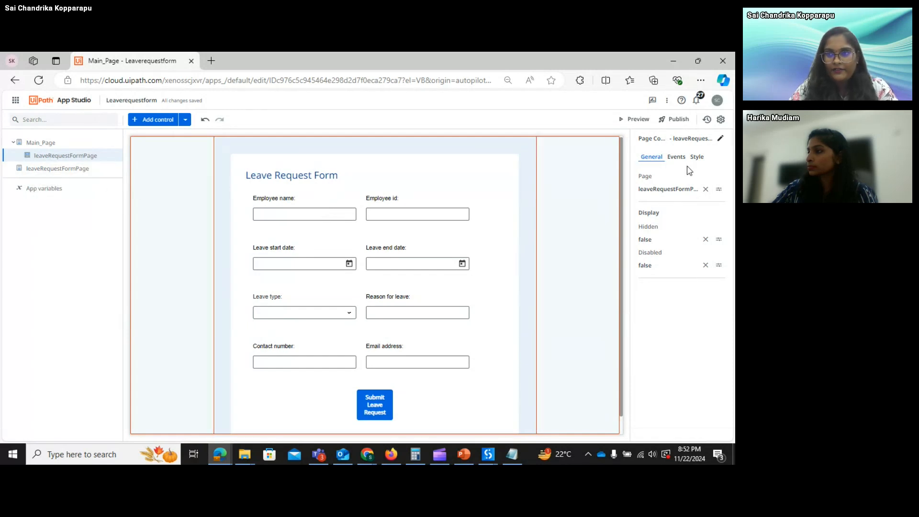
- Show the page container's Events rules, then open and close the Add control list
click(676, 157)
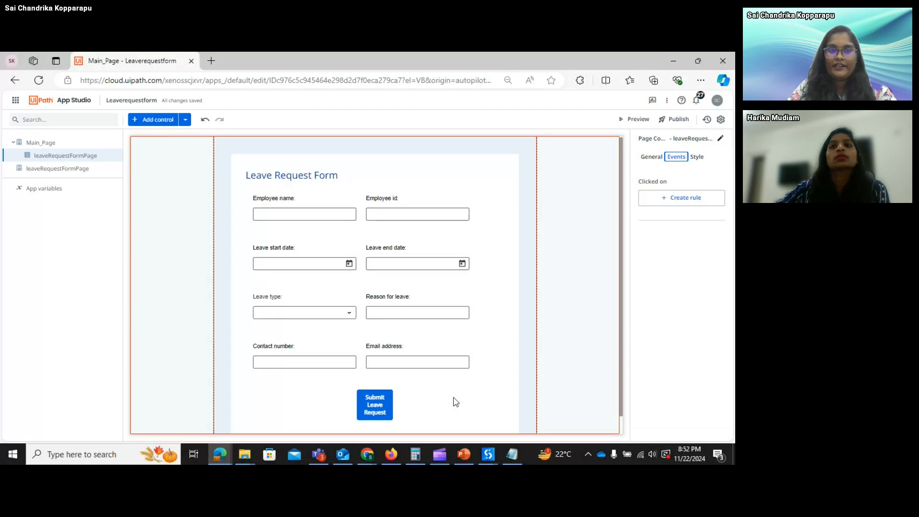
click(158, 122)
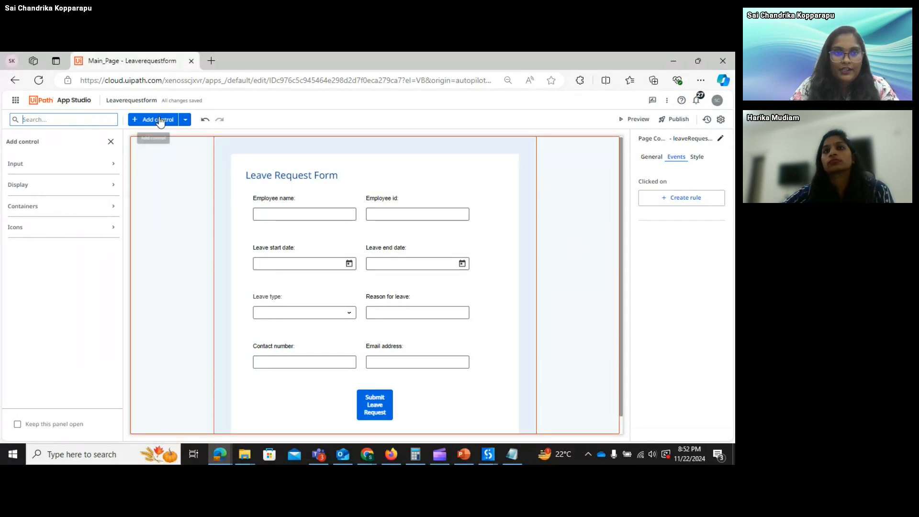
click(163, 122)
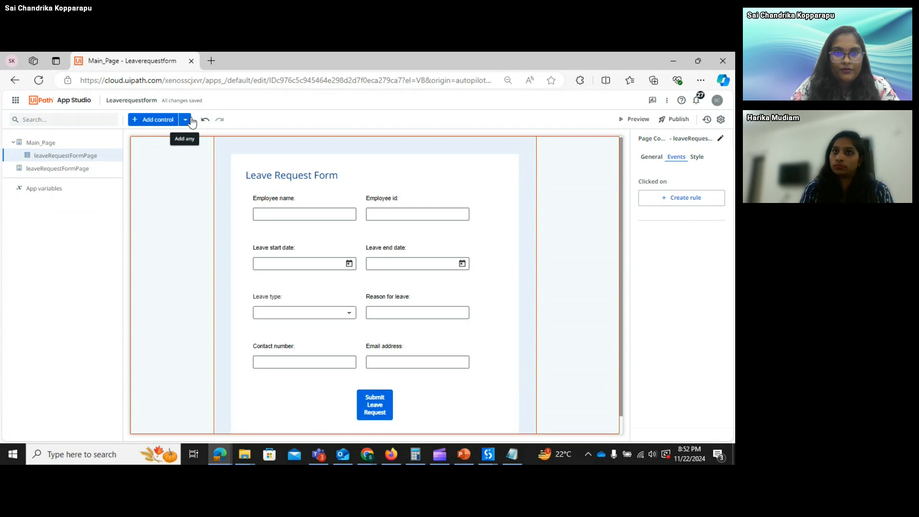
- Choose Queue from the Add menu and proceed with DefaultTenant as the tenant
click(186, 120)
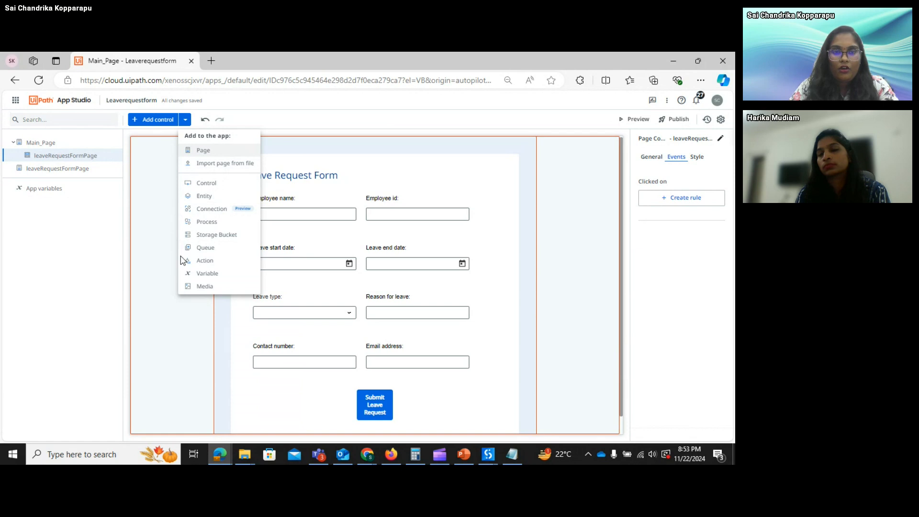
click(207, 251)
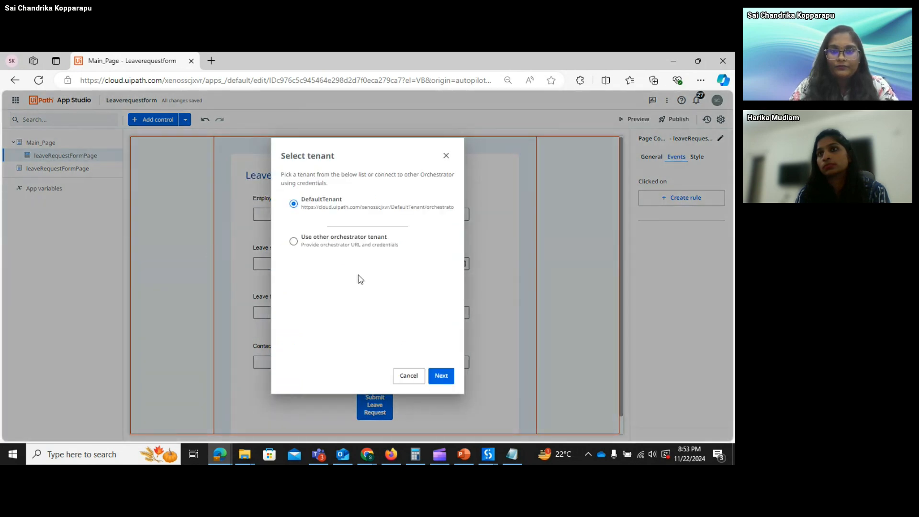
click(441, 377)
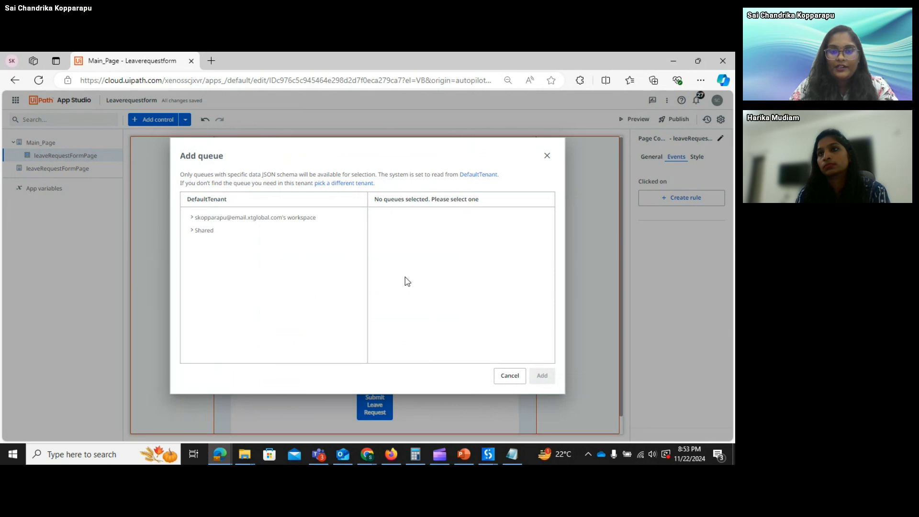
mouse_move(371, 460)
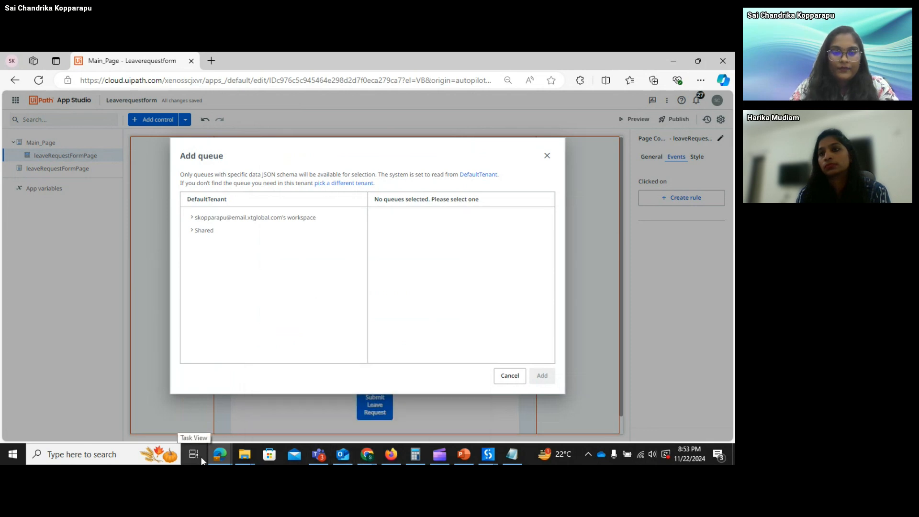
- In Orchestrator Queues, open the Leave Approval queue's Edit page
mouse_move(221, 455)
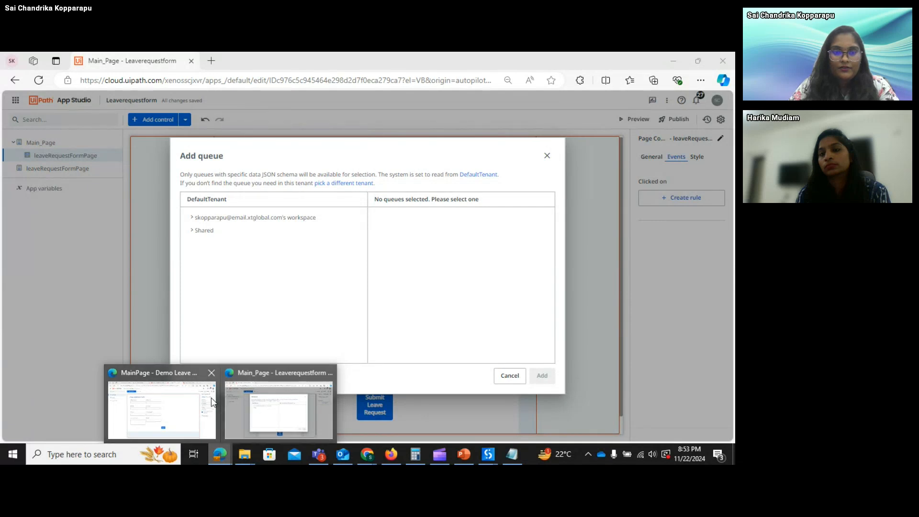
click(196, 404)
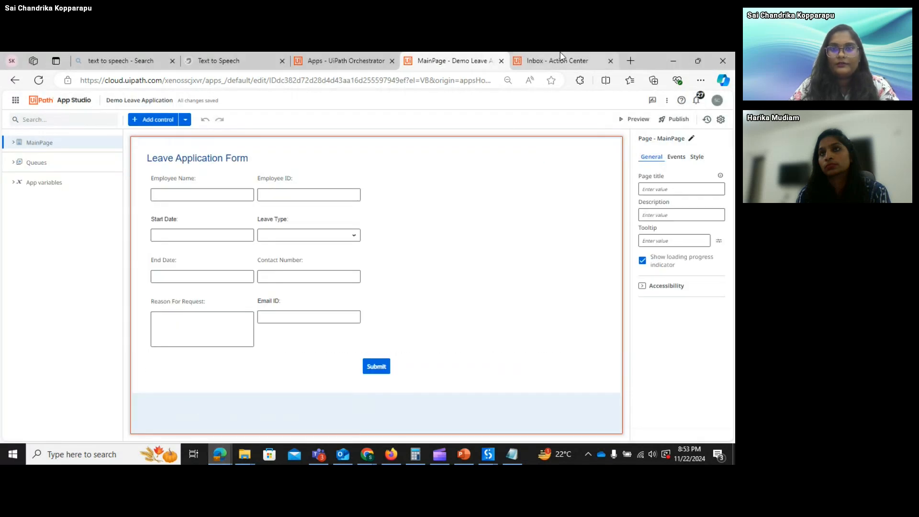
click(362, 60)
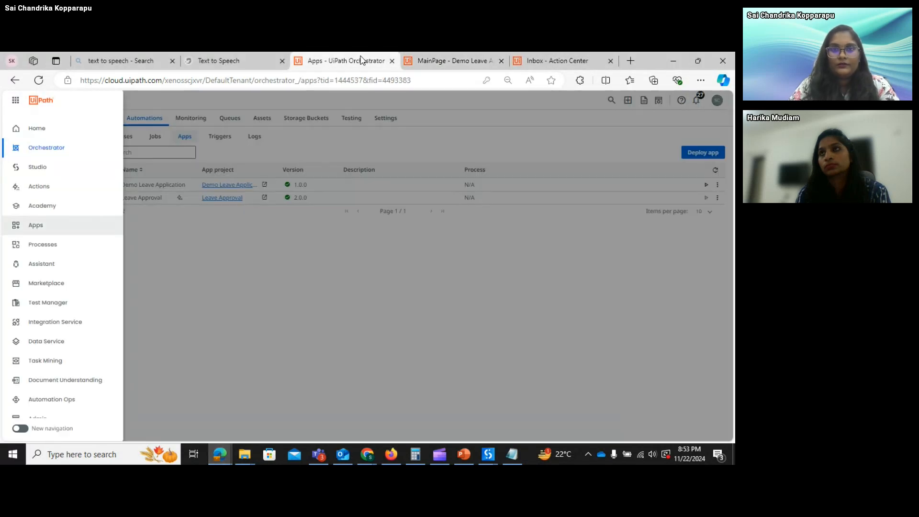
click(216, 269)
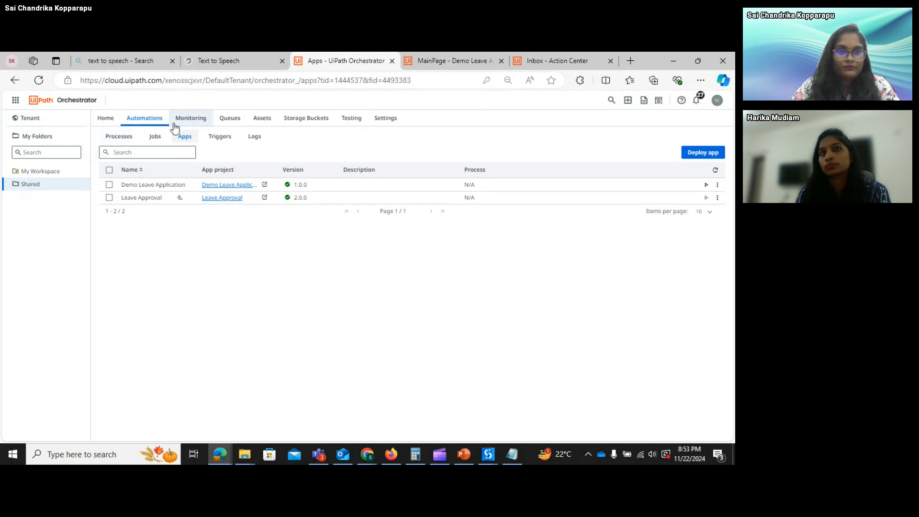
click(230, 118)
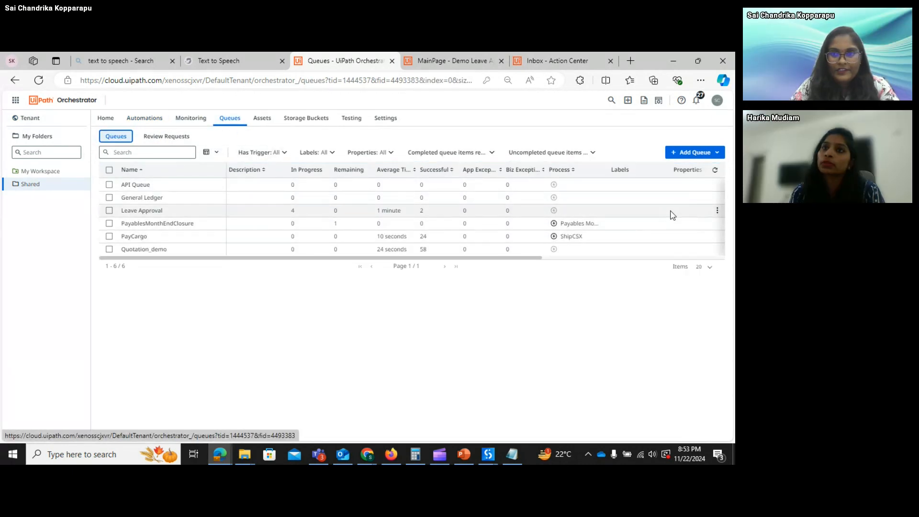
click(716, 211)
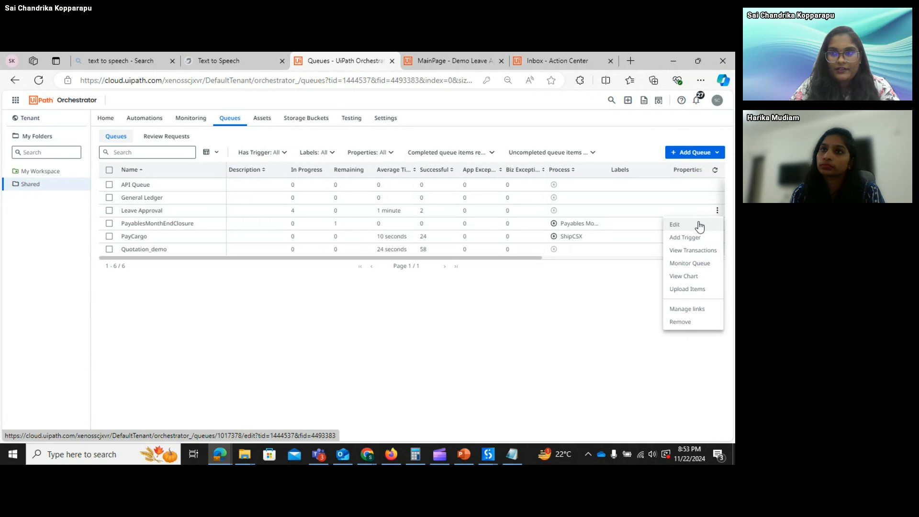
click(701, 225)
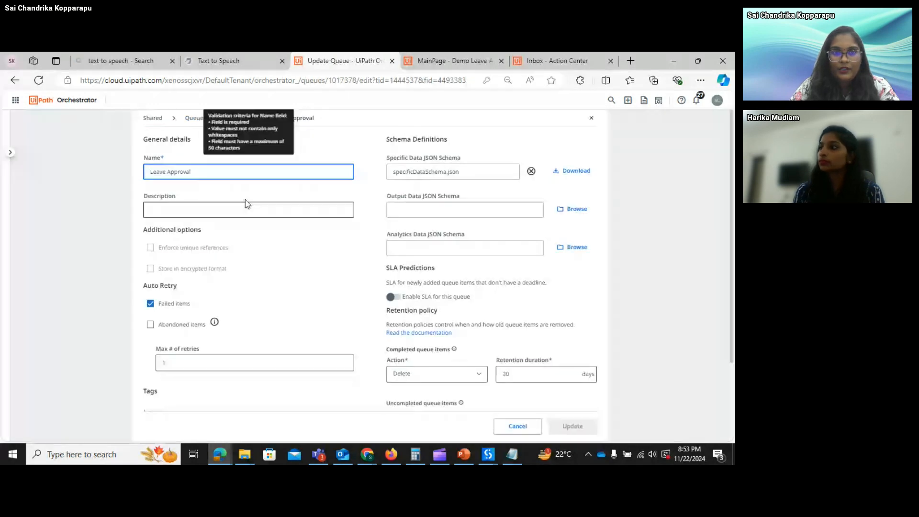
- Inspect the queue's name field and glance at the Notepad notes before returning to the browser
click(225, 171)
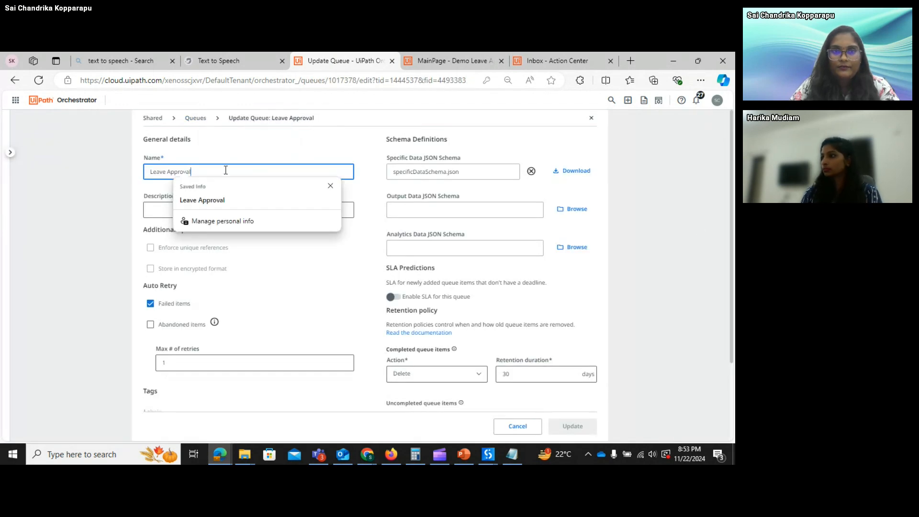
click(485, 181)
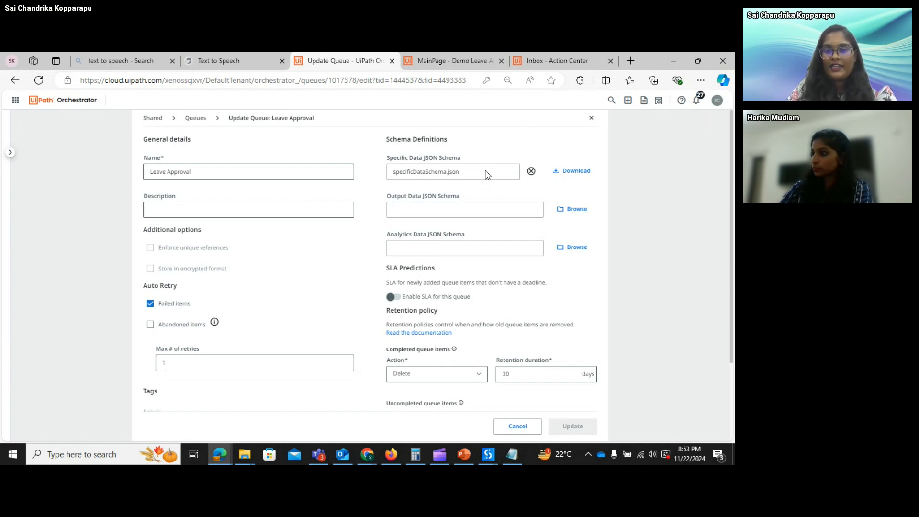
click(517, 453)
click(673, 57)
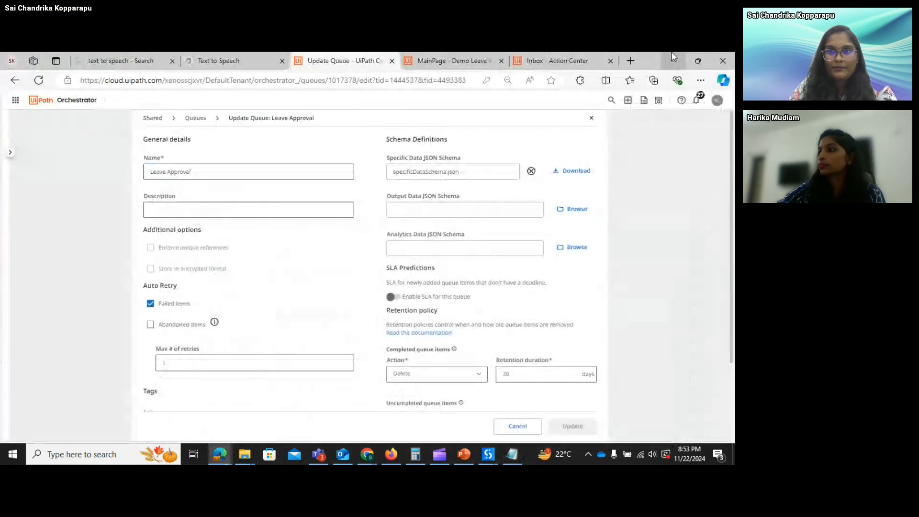
click(114, 458)
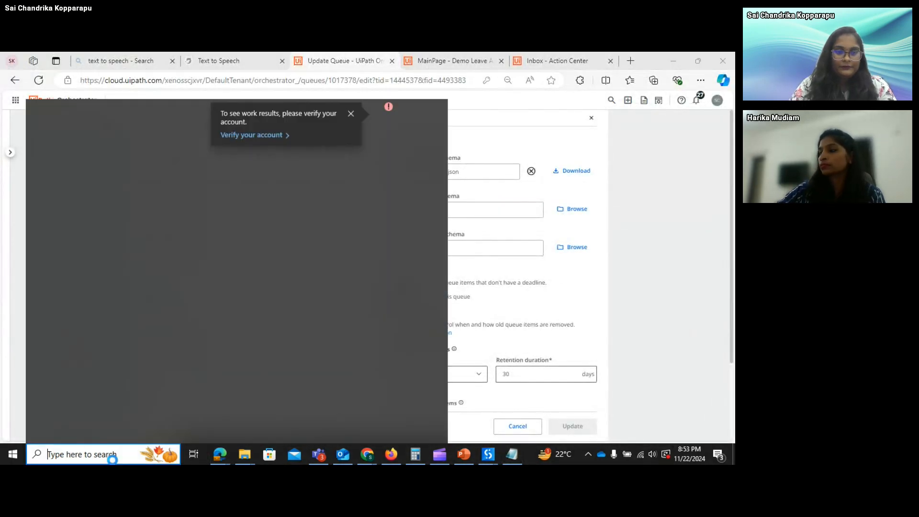
- Open Leave Application Form.json from Documents > UiPath > Apps in Notepad
click(245, 462)
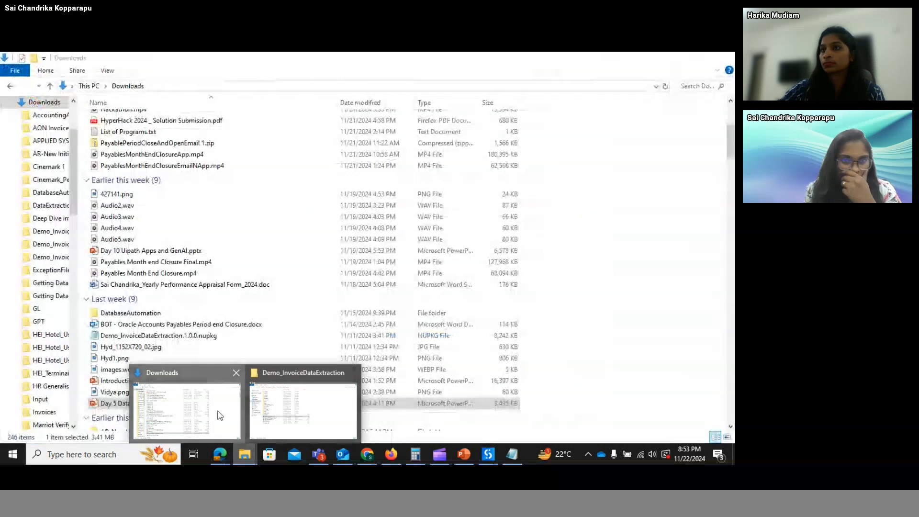
click(219, 414)
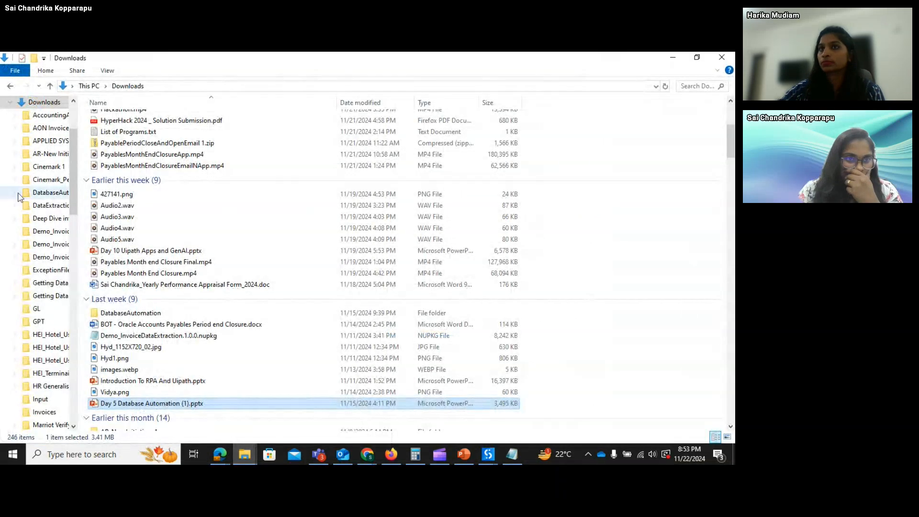
scroll(72, 130, up, 3)
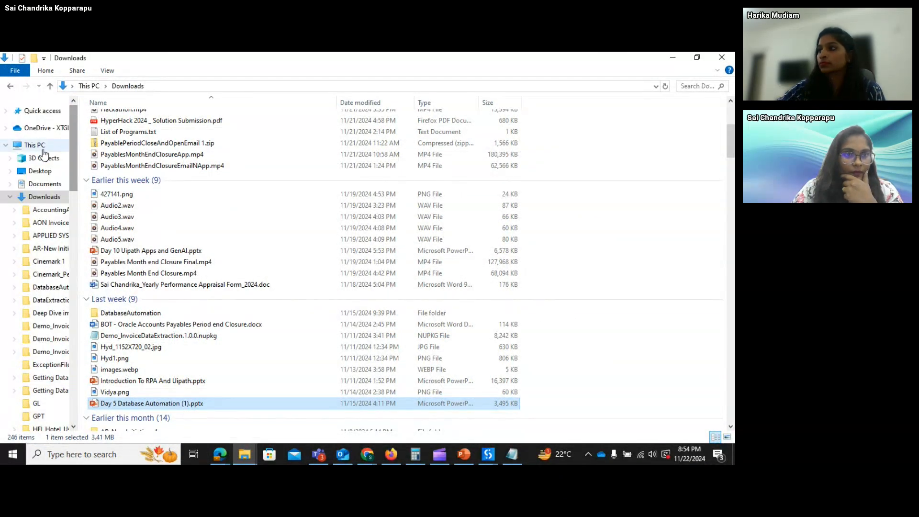
click(45, 184)
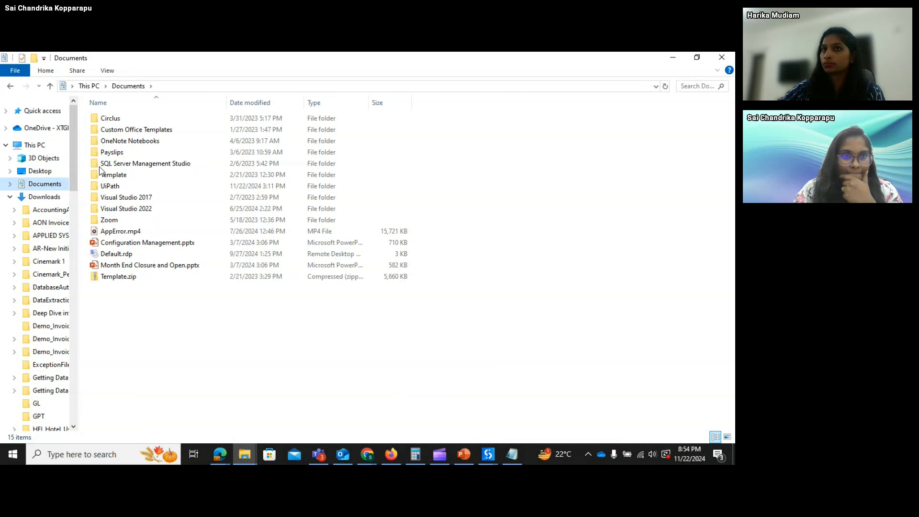
double_click(133, 186)
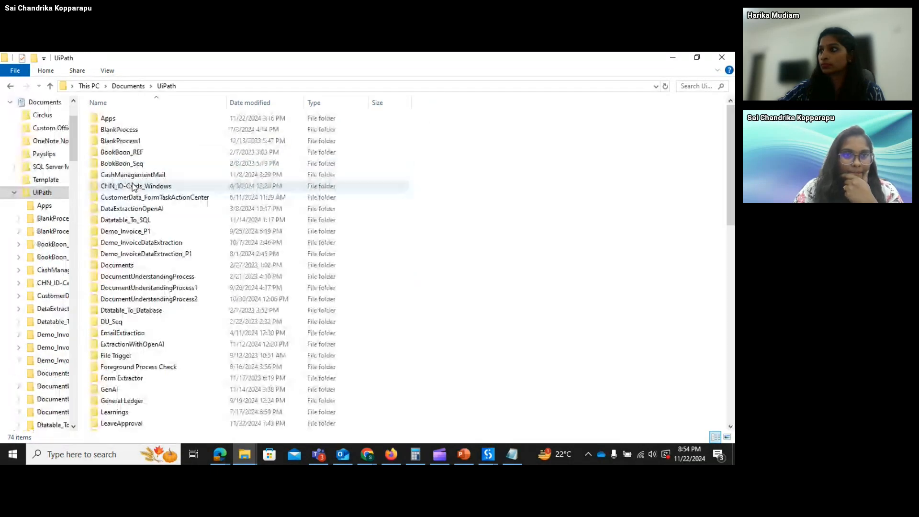
double_click(135, 119)
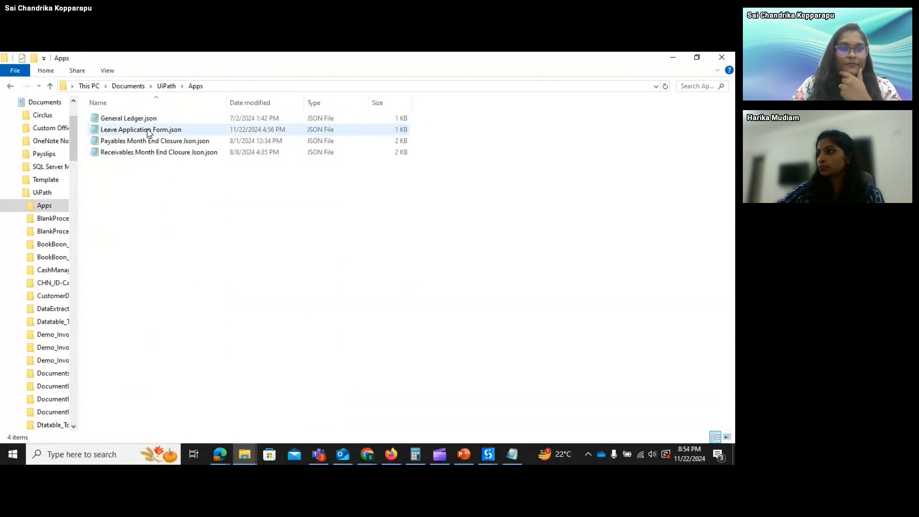
double_click(149, 131)
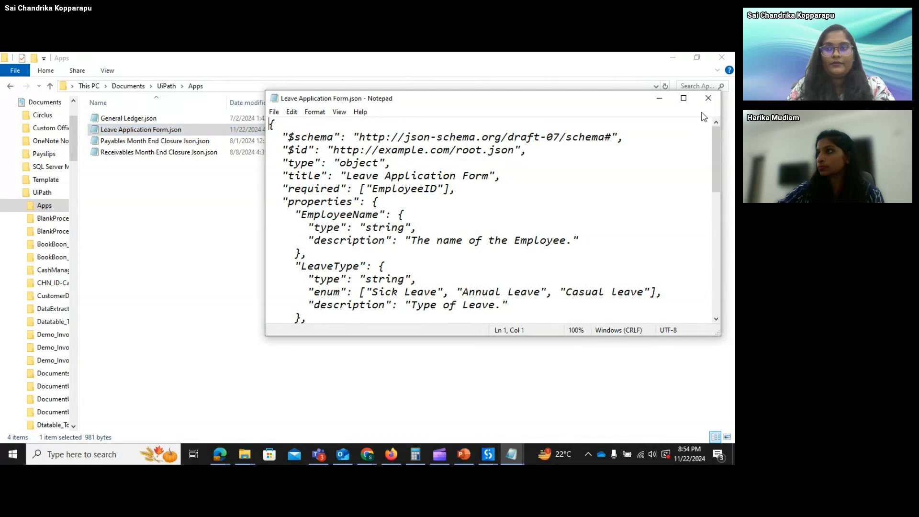
- Maximize Notepad and review the schema properties such as EmployeeName and LeaveType, then switch back to Explorer
click(683, 98)
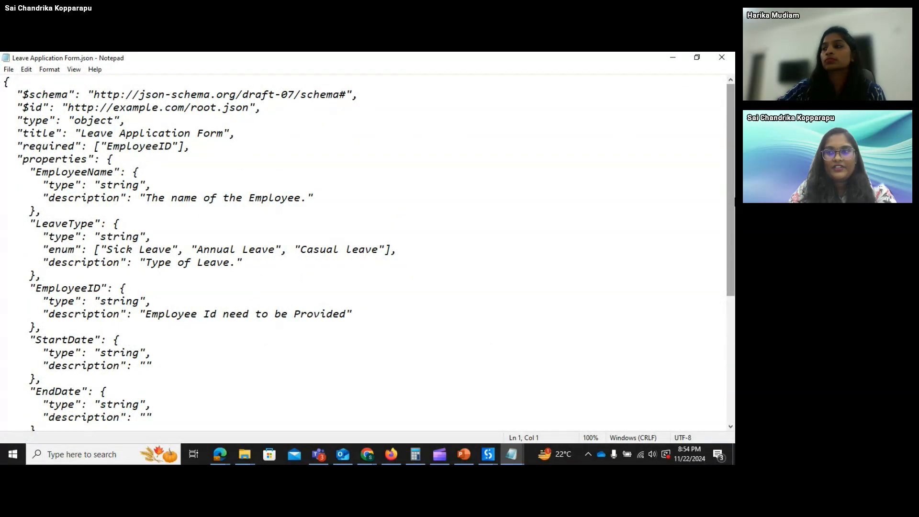
scroll(734, 201, down, 5)
scroll(728, 197, up, 5)
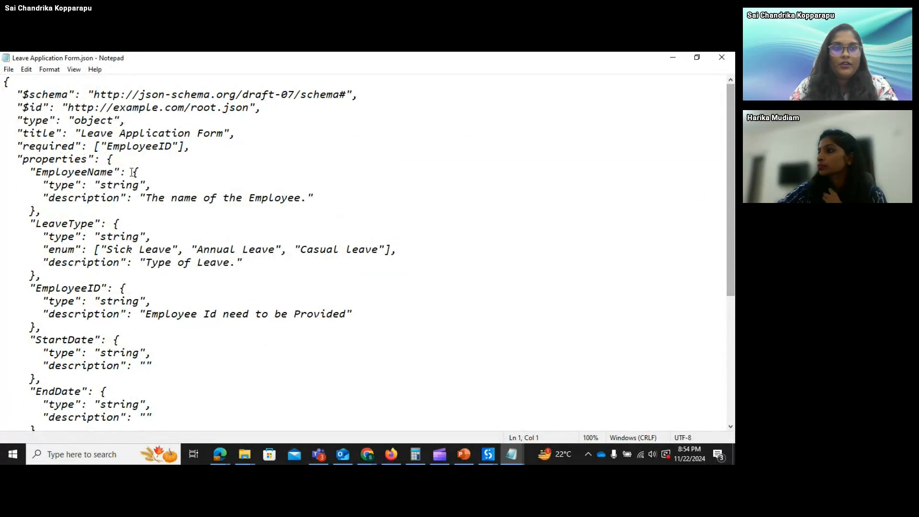
drag(44, 172, 96, 174)
click(97, 173)
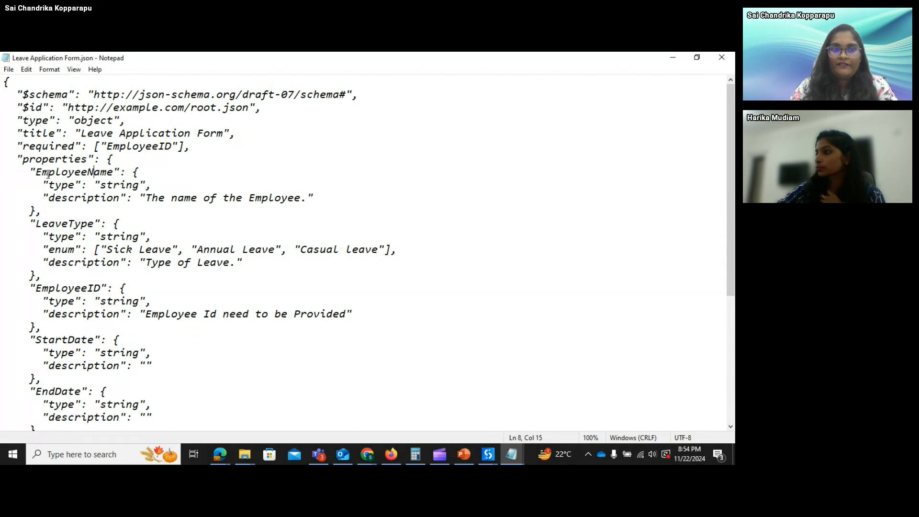
drag(38, 174, 91, 173)
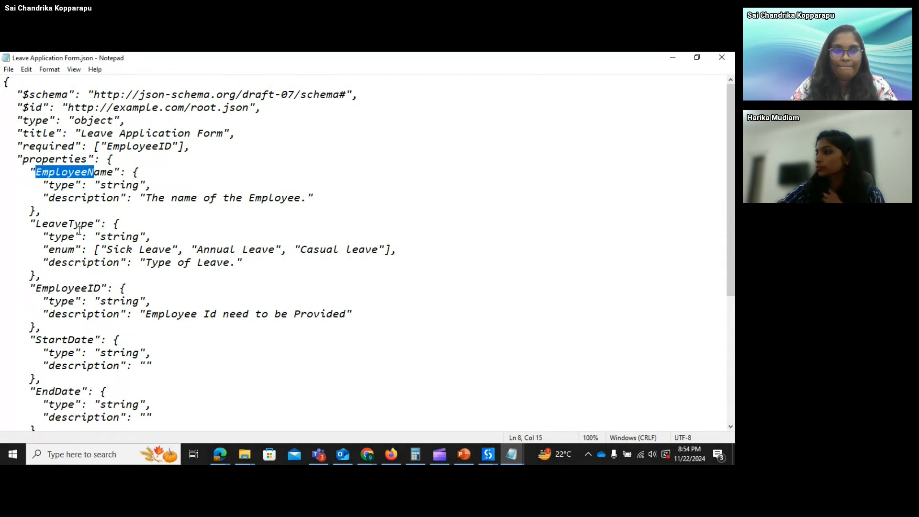
click(75, 223)
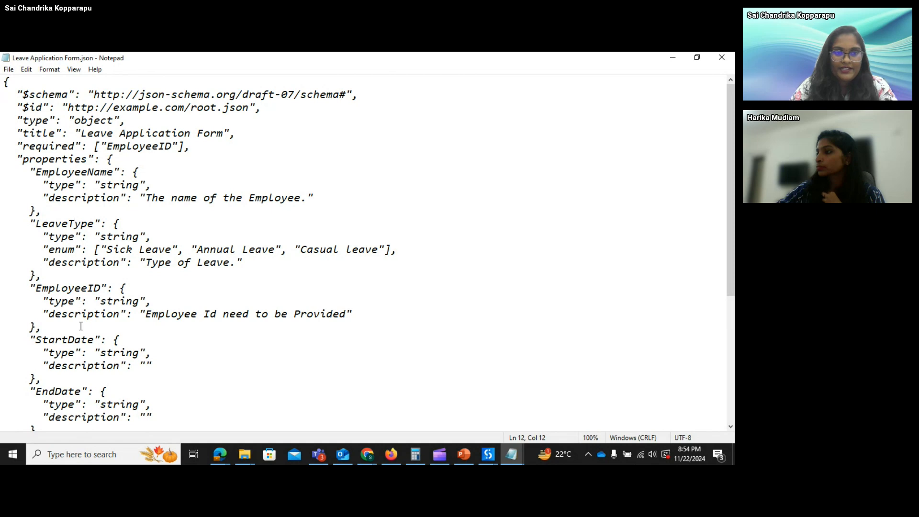
drag(732, 269, 732, 380)
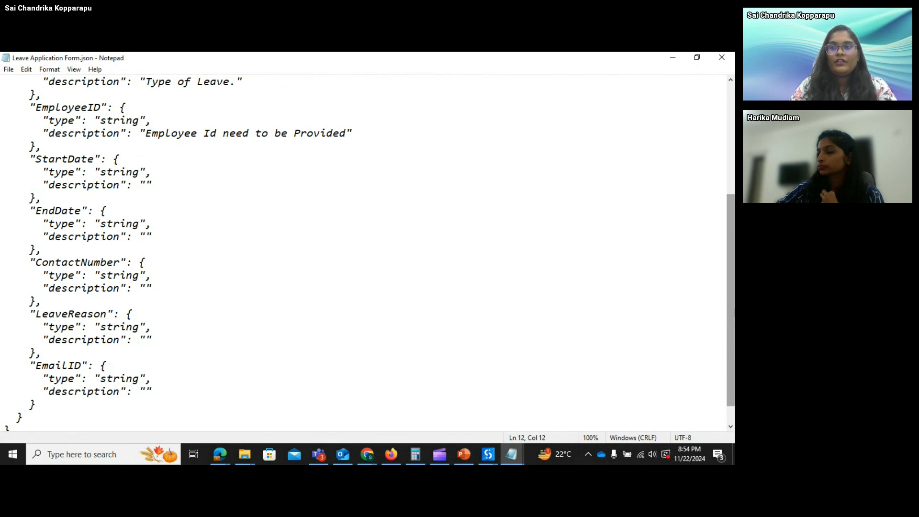
drag(734, 310, 730, 200)
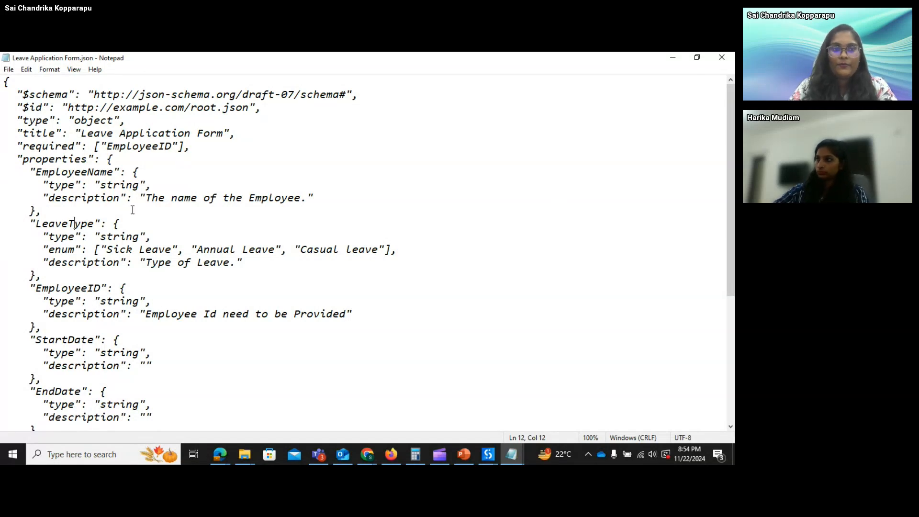
key(alt+Tab)
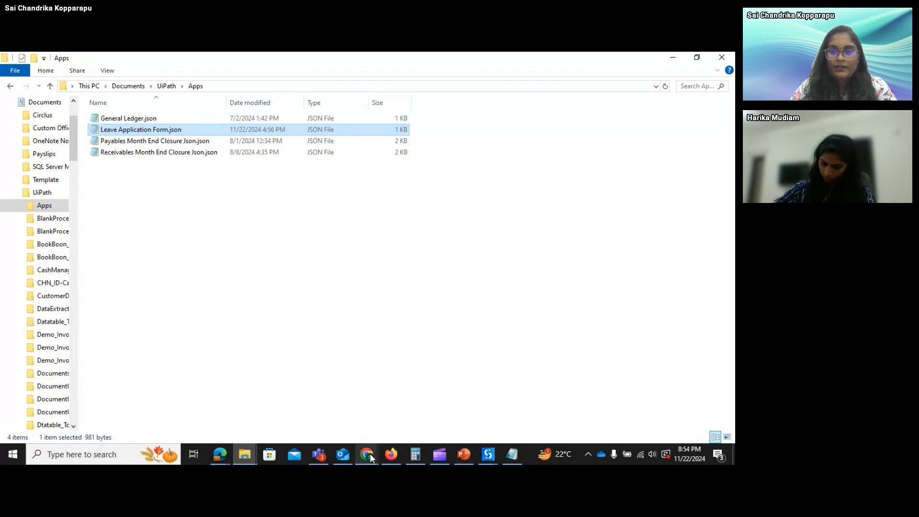
- Cancel the unsaved Leave Approval queue edit in Orchestrator and return to the Demo Leave Application
click(228, 453)
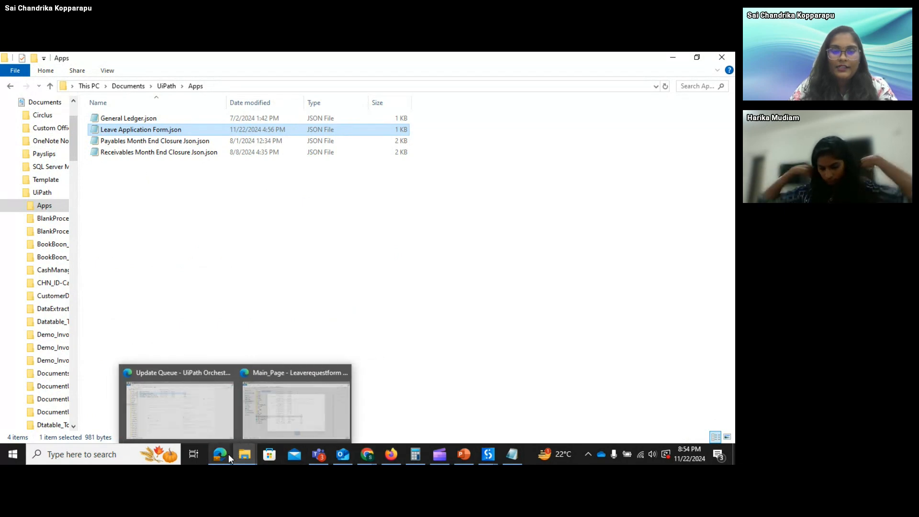
click(214, 419)
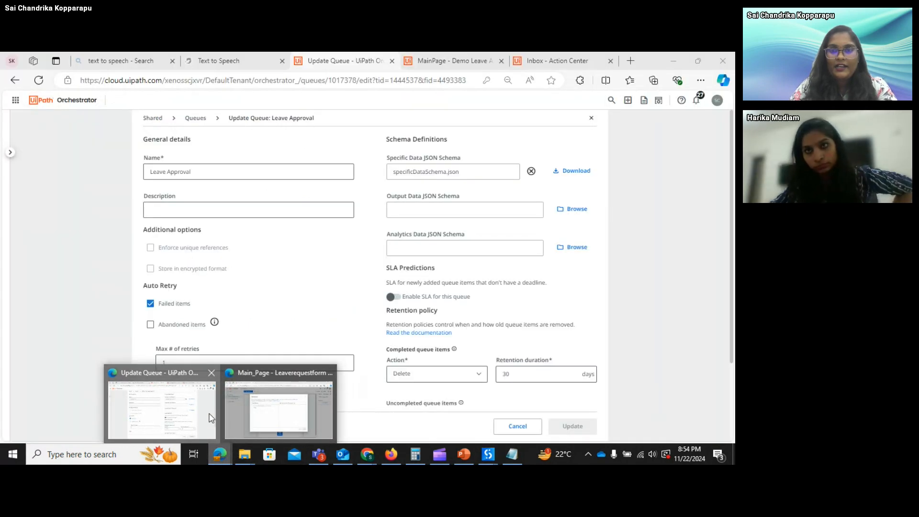
click(534, 427)
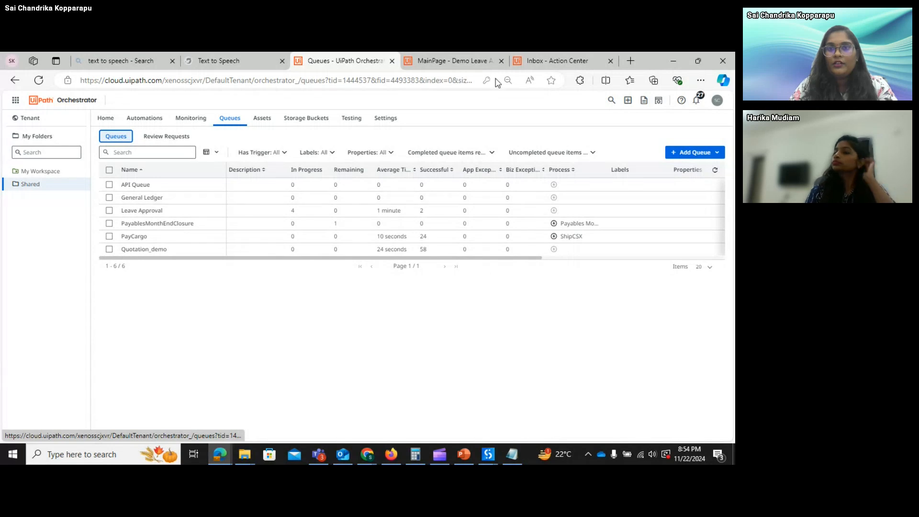
click(449, 57)
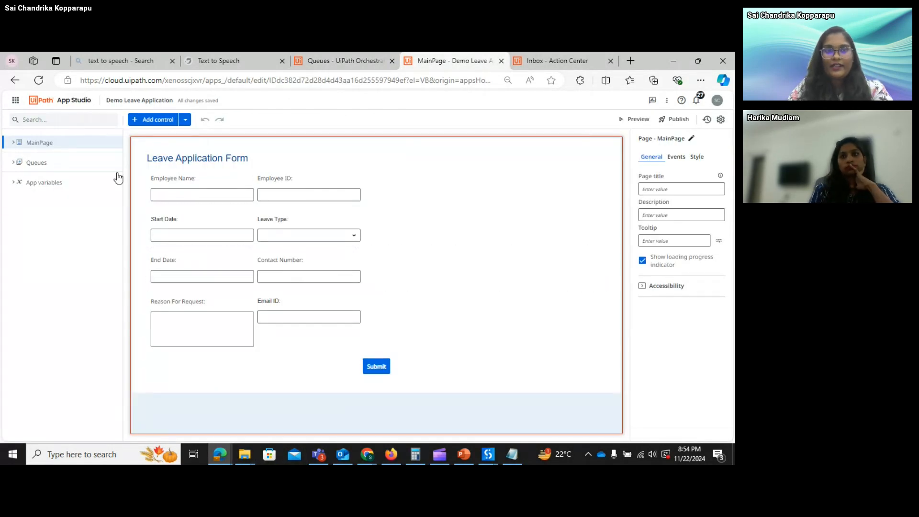
- Add the Shared folder's General Ledger queue to the app's Queues next to Leave Approval
click(65, 165)
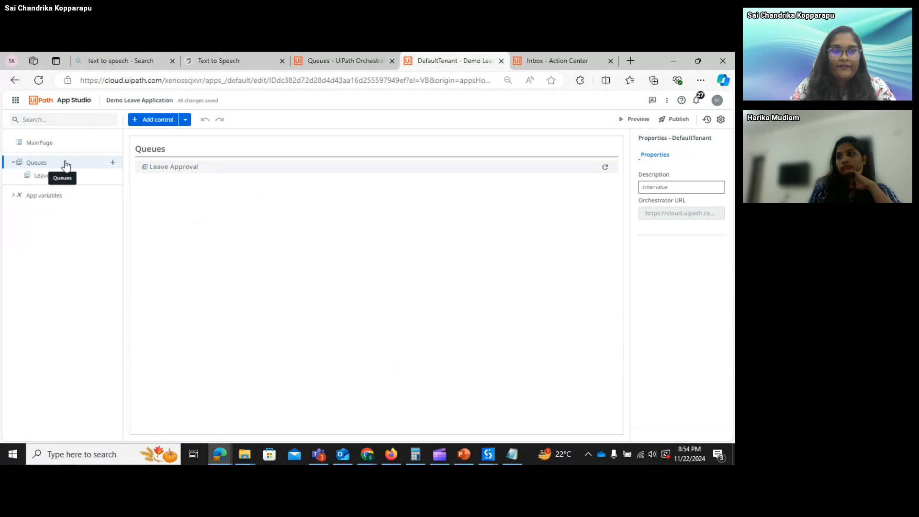
click(185, 119)
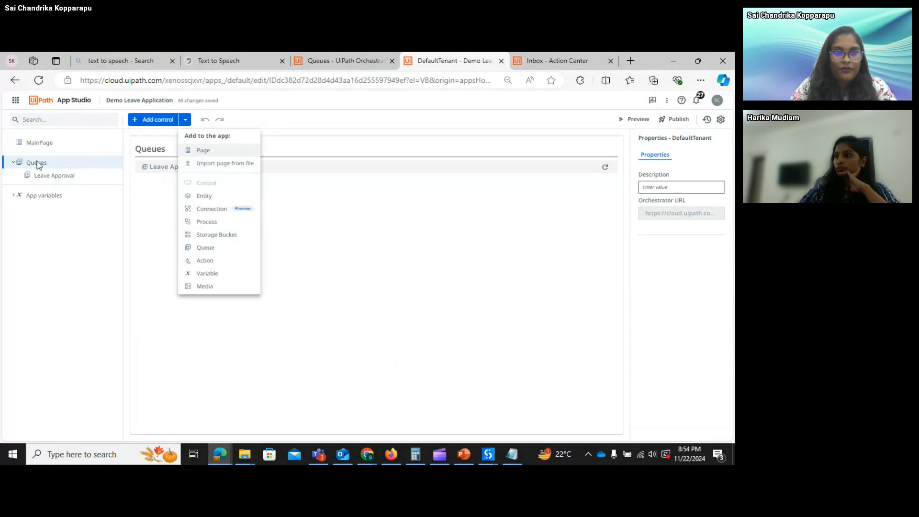
click(19, 165)
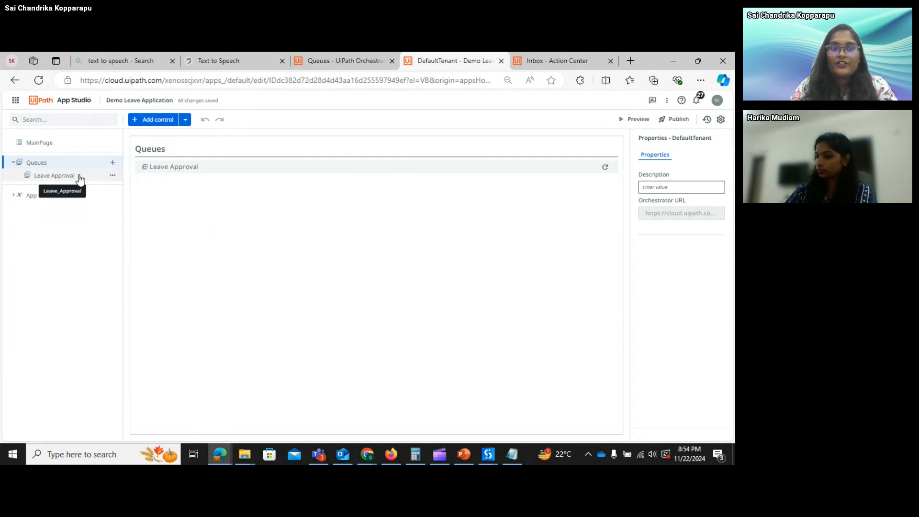
click(113, 163)
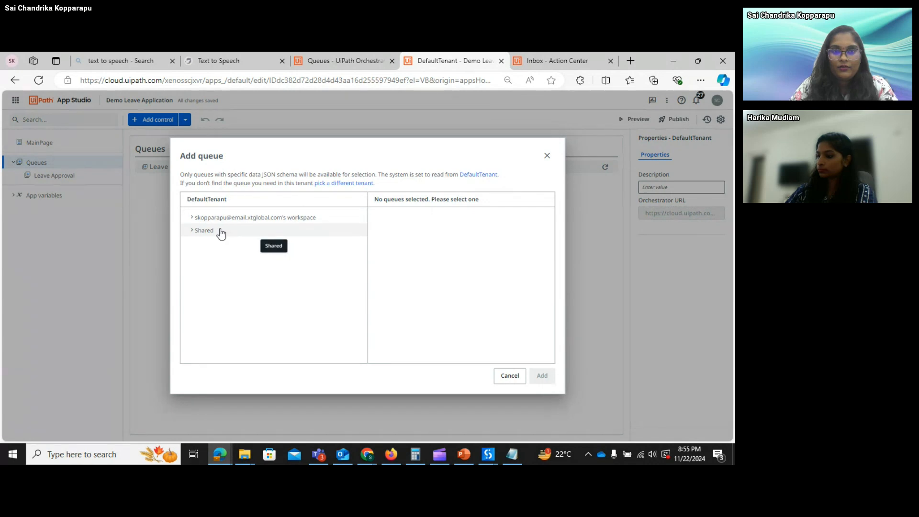
click(216, 233)
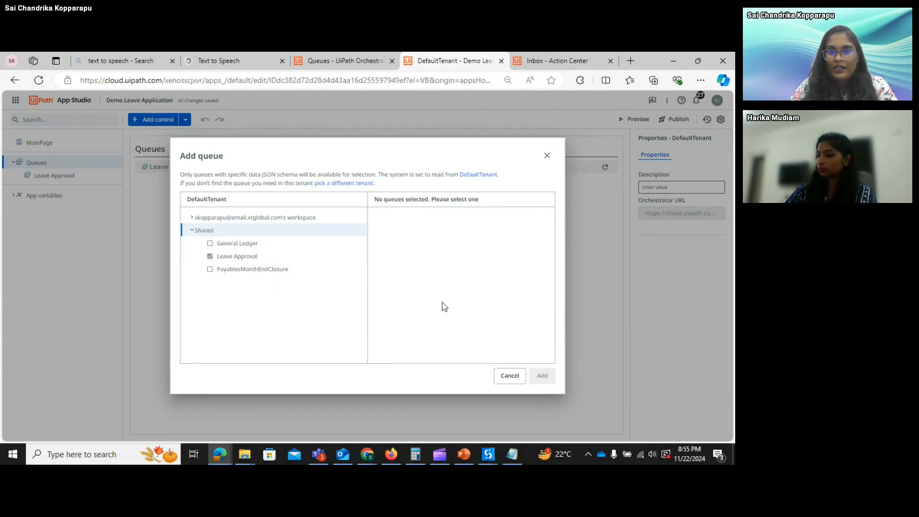
click(210, 243)
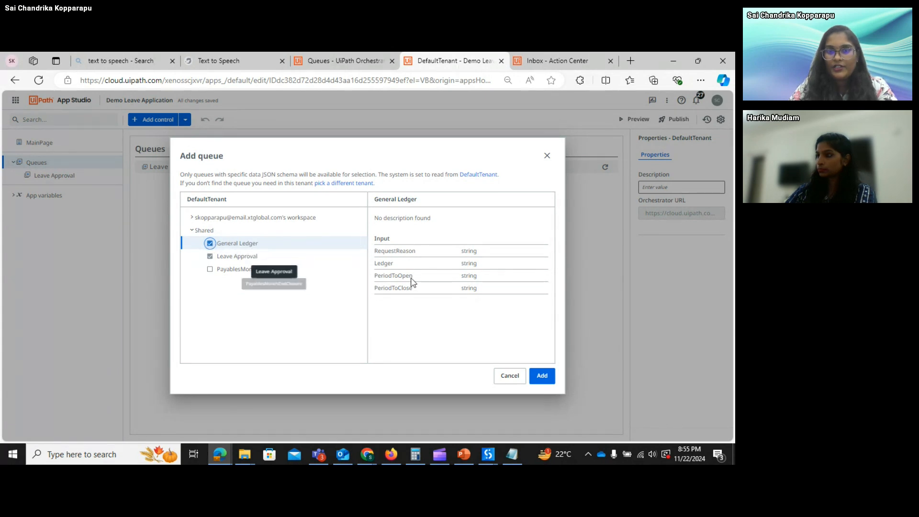
click(542, 376)
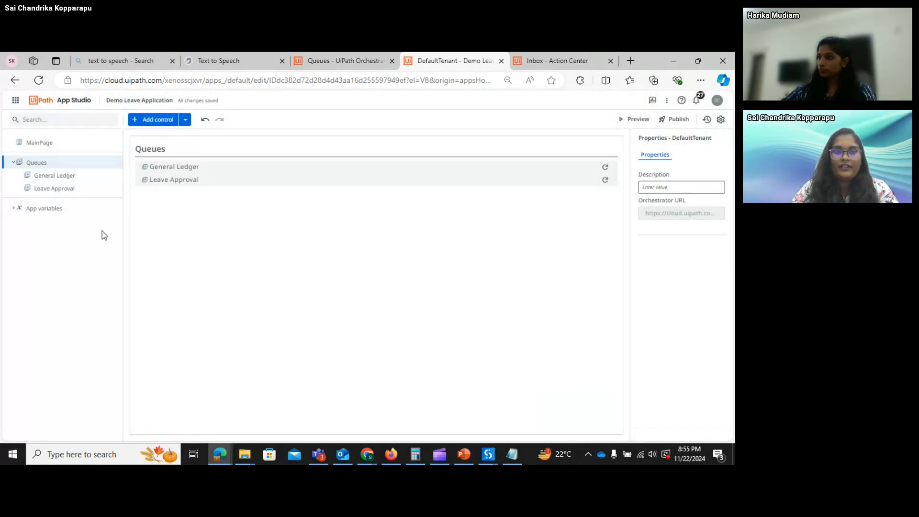
- Delete the General Ledger queue, then reopen MainPage and select the Employee Name textbox
click(86, 176)
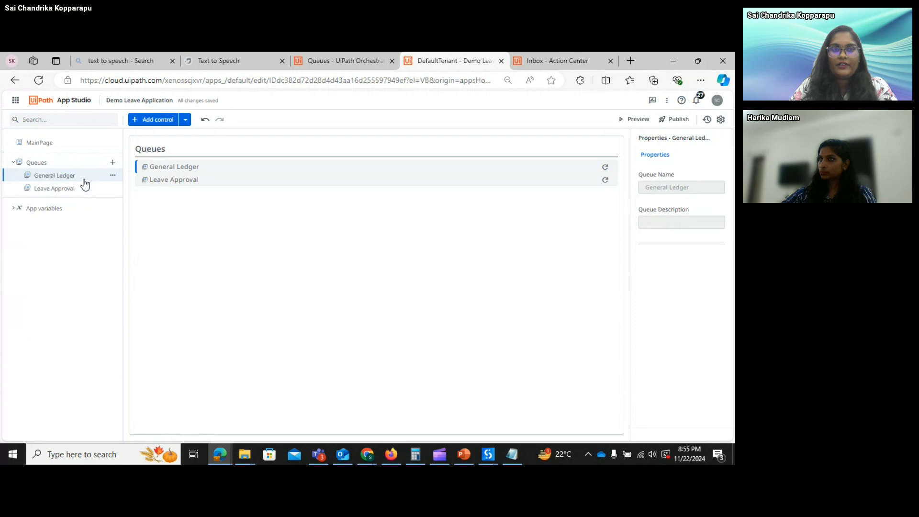
click(113, 177)
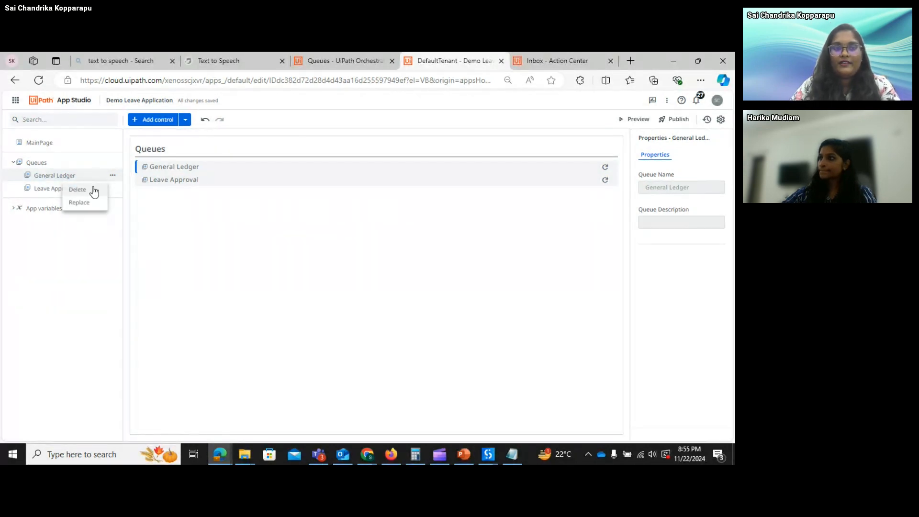
click(78, 190)
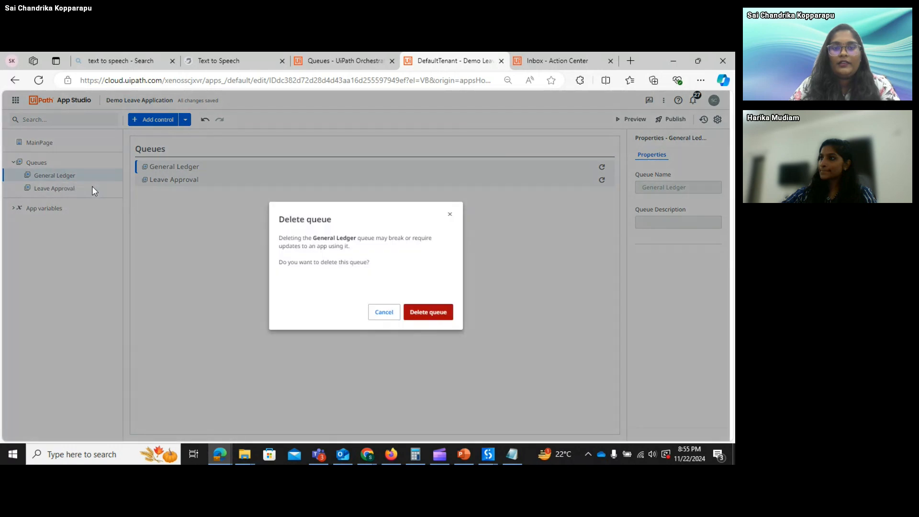
click(429, 314)
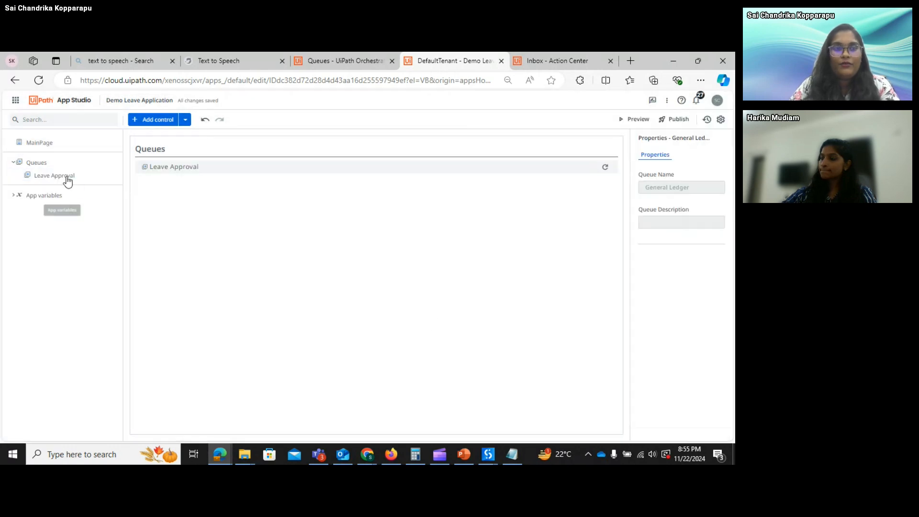
click(67, 151)
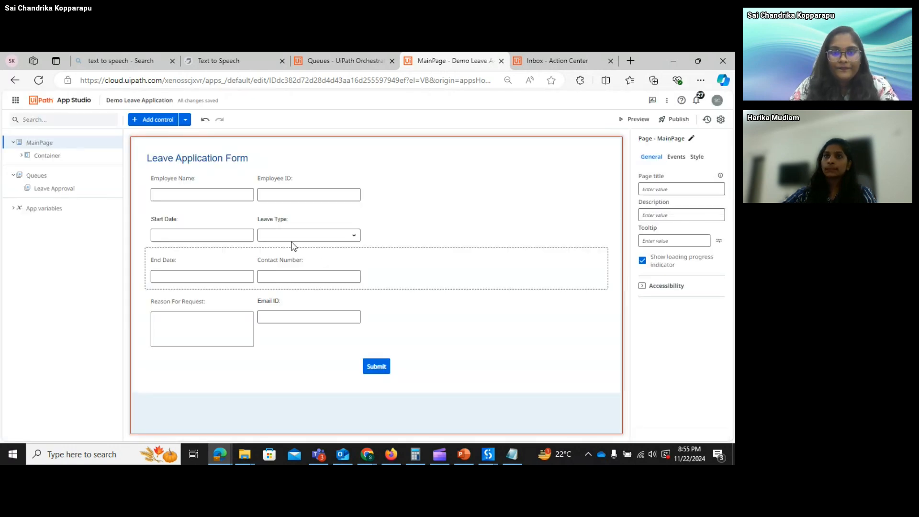
click(220, 198)
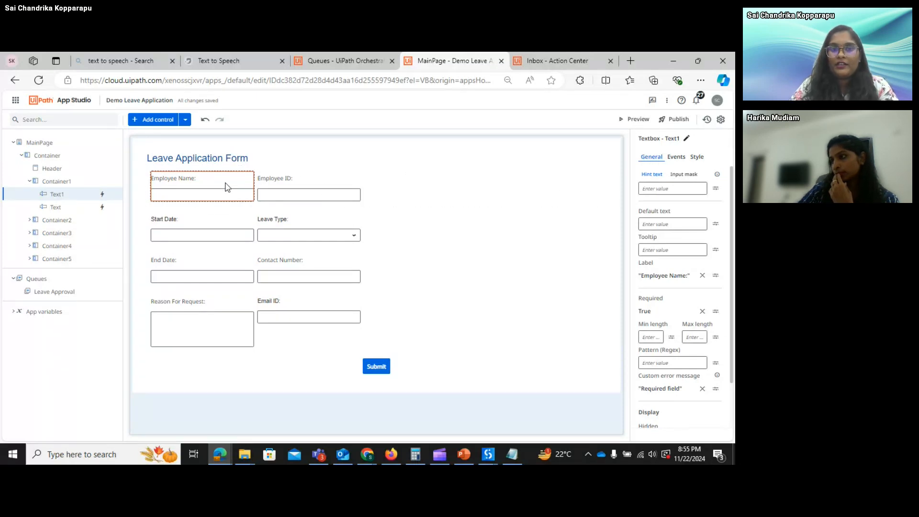
click(682, 159)
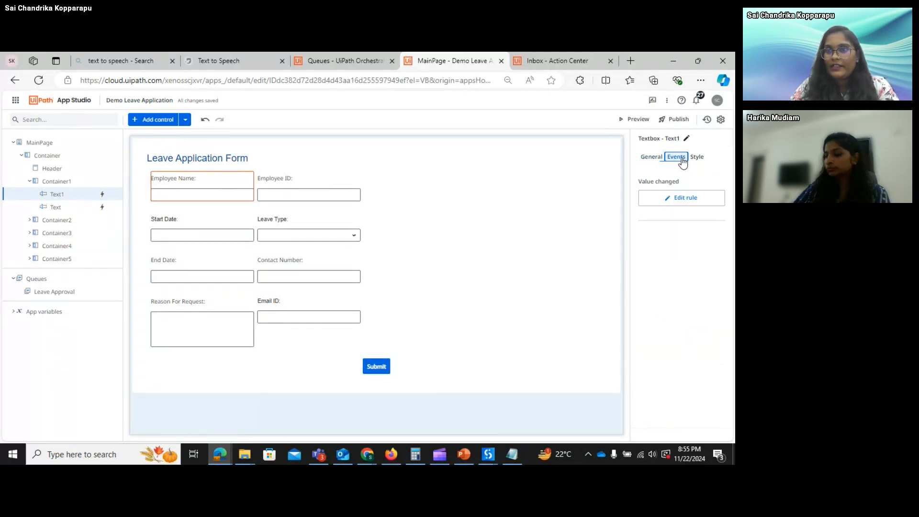
click(689, 199)
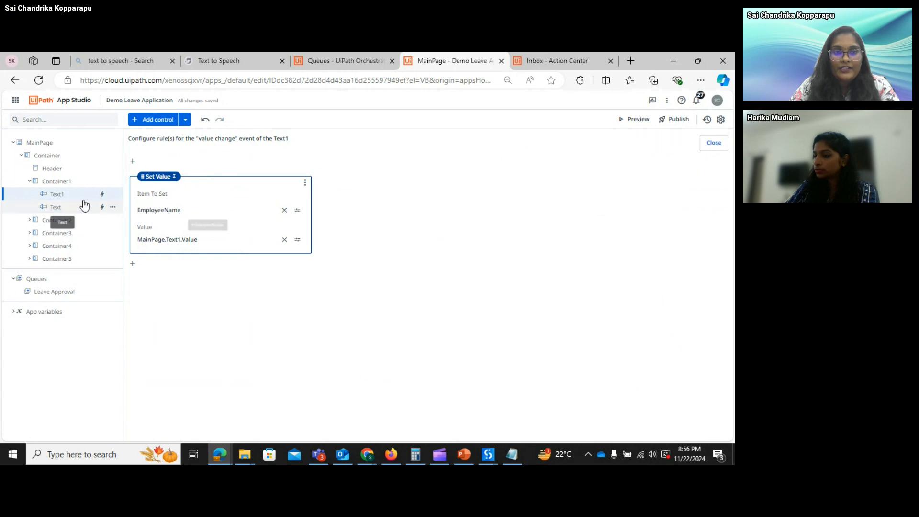
click(67, 200)
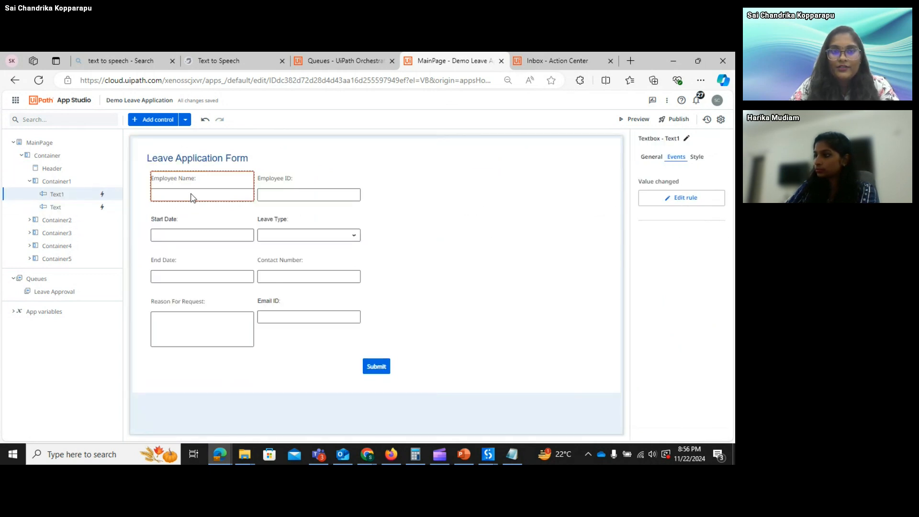
click(676, 198)
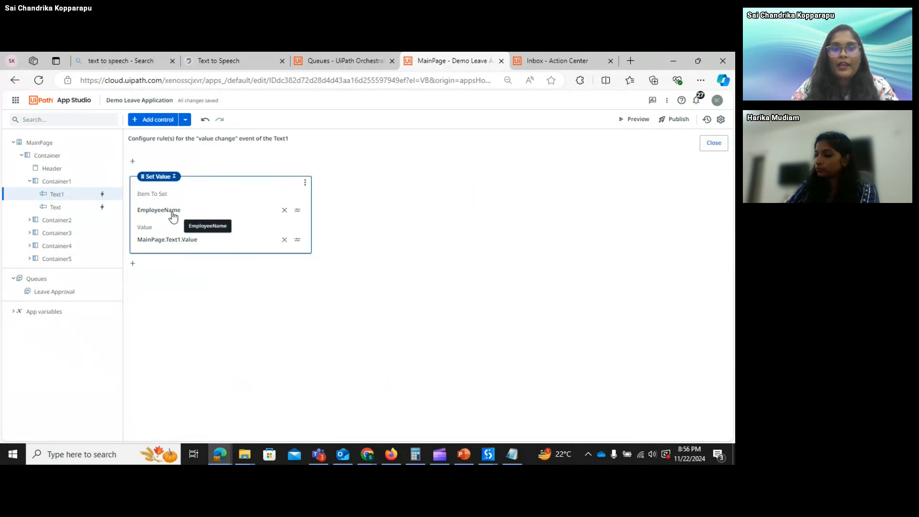
click(709, 146)
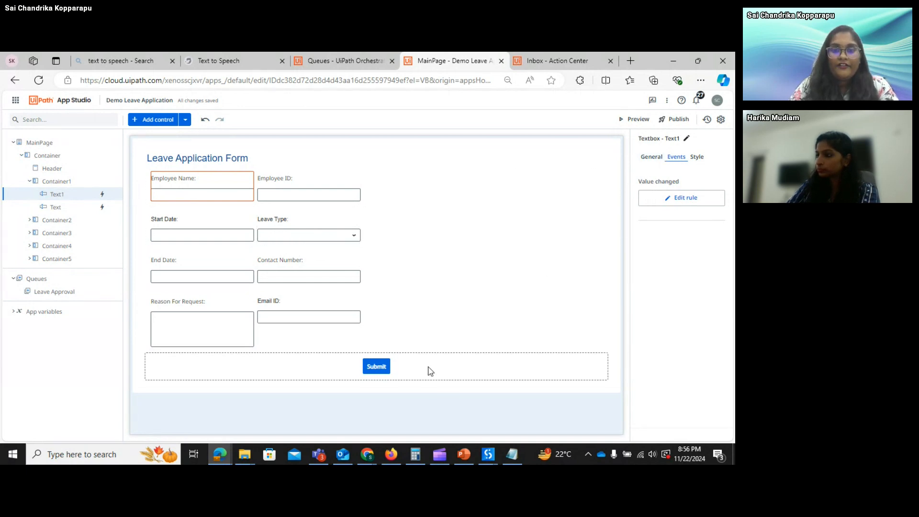
- Inspect the Submit button's click rule If validation expression without changing it
click(378, 373)
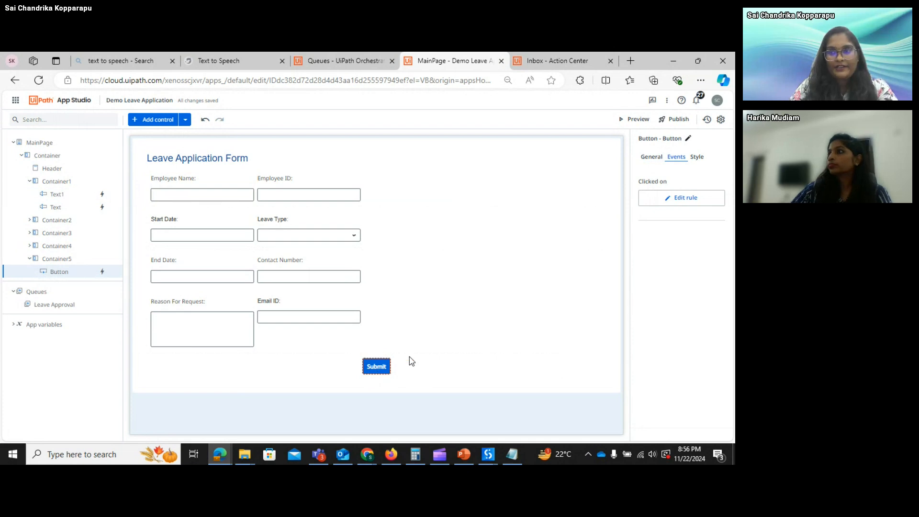
click(677, 199)
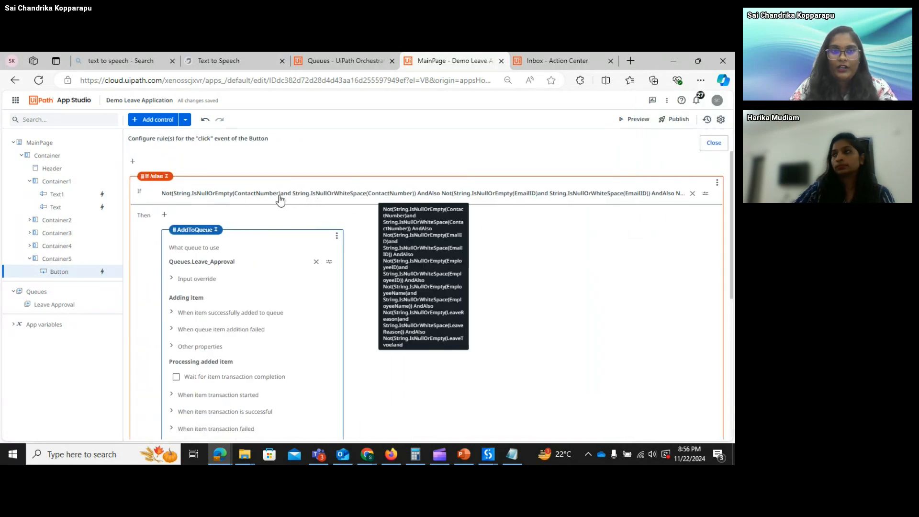
click(261, 196)
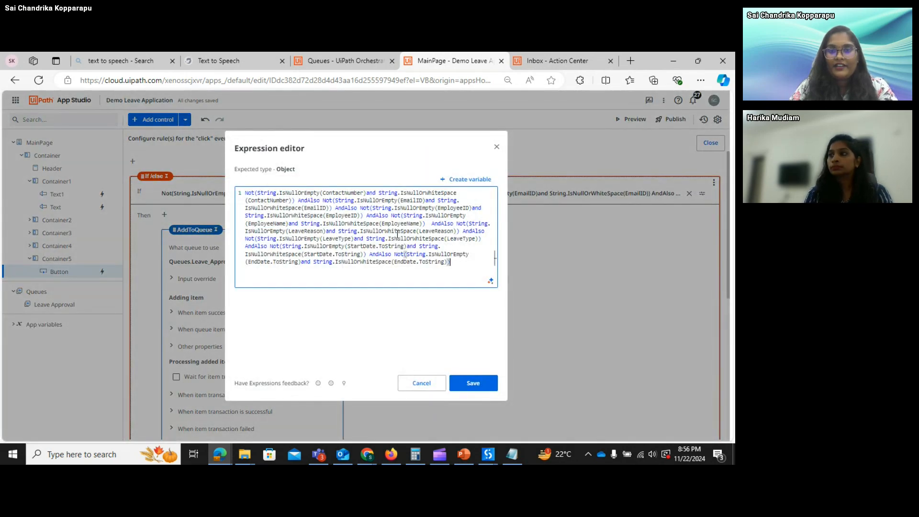
drag(454, 266, 247, 192)
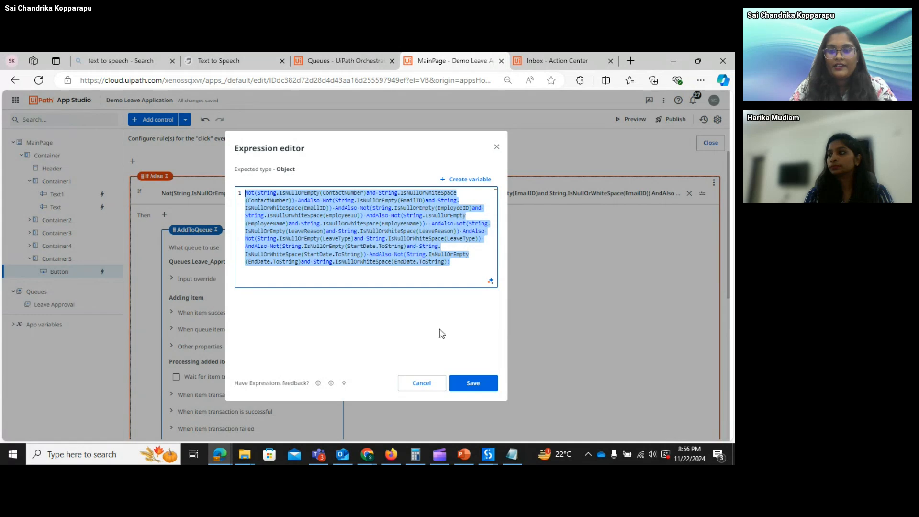
click(422, 383)
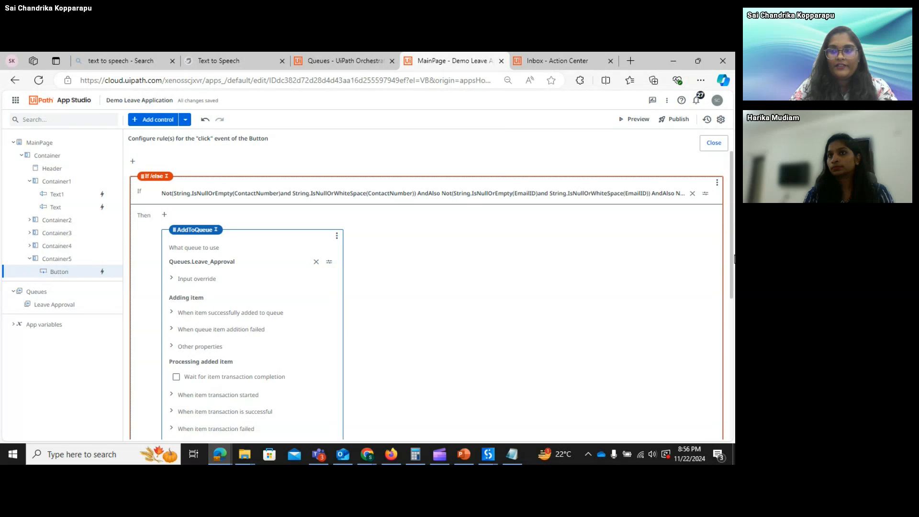
scroll(734, 259, down, 1)
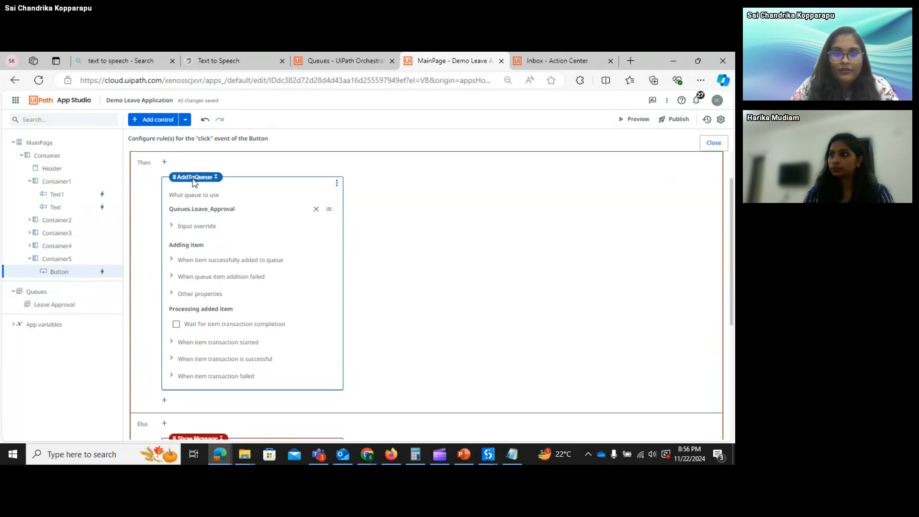
- Review the rule's Input override mappings, then view the Leave Approval queue's eight inputs
click(172, 228)
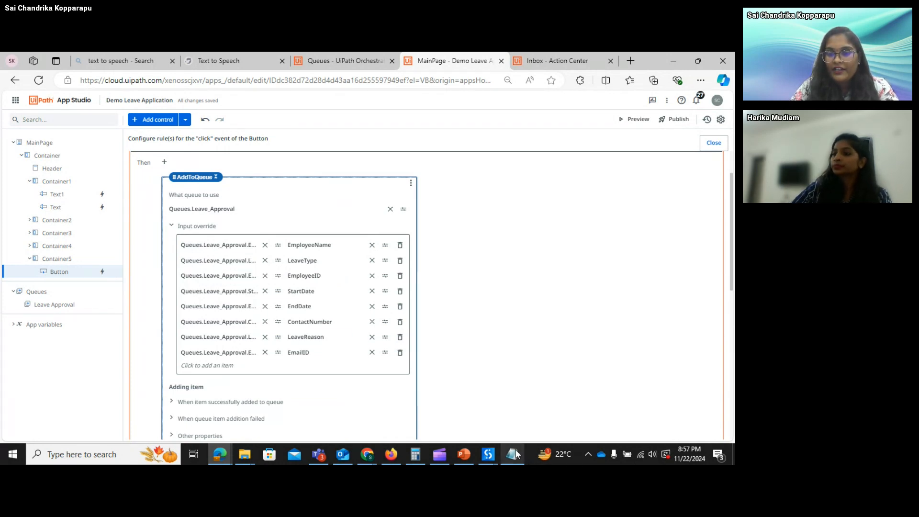
mouse_move(512, 454)
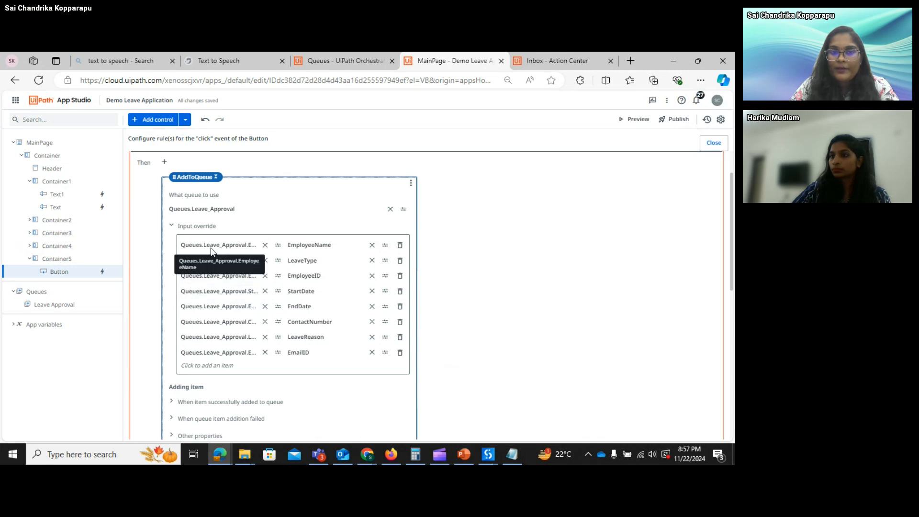
click(52, 289)
click(219, 167)
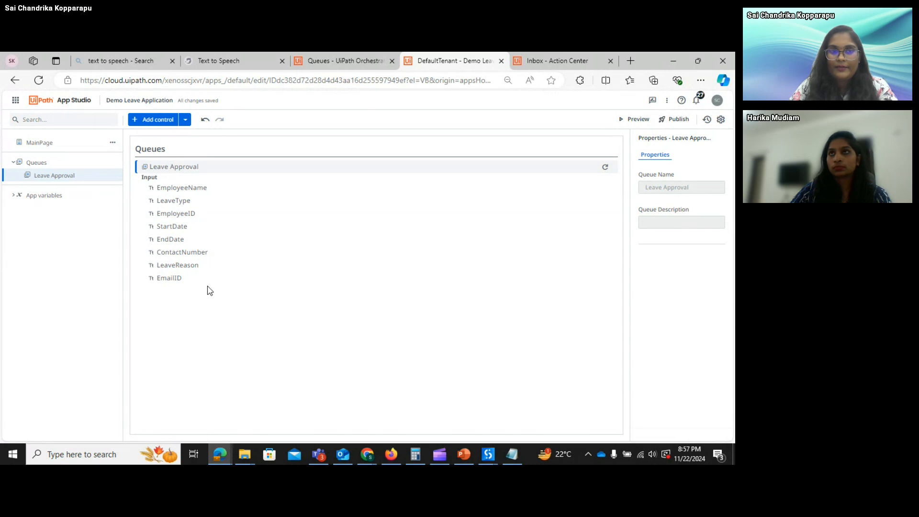
- Recheck the Submit rule's eight Input override queue mappings on MainPage, then close the rule
click(46, 143)
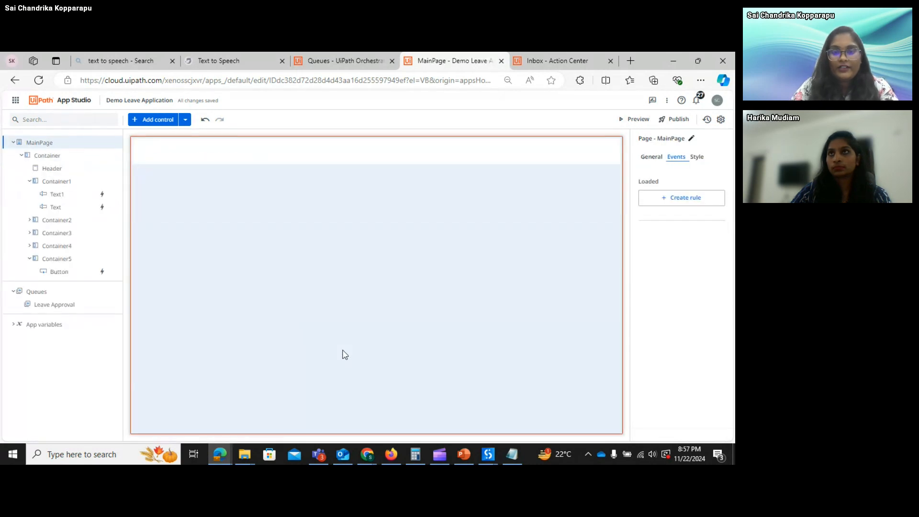
click(376, 366)
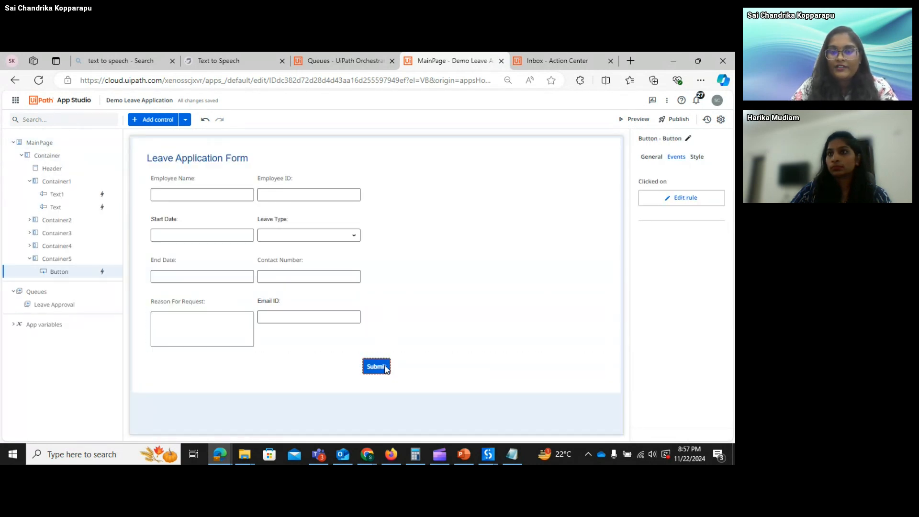
click(670, 197)
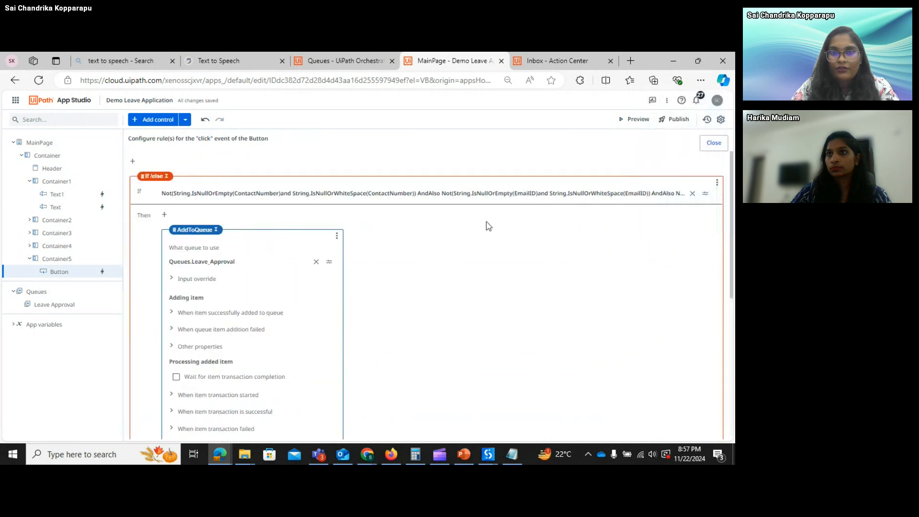
click(171, 279)
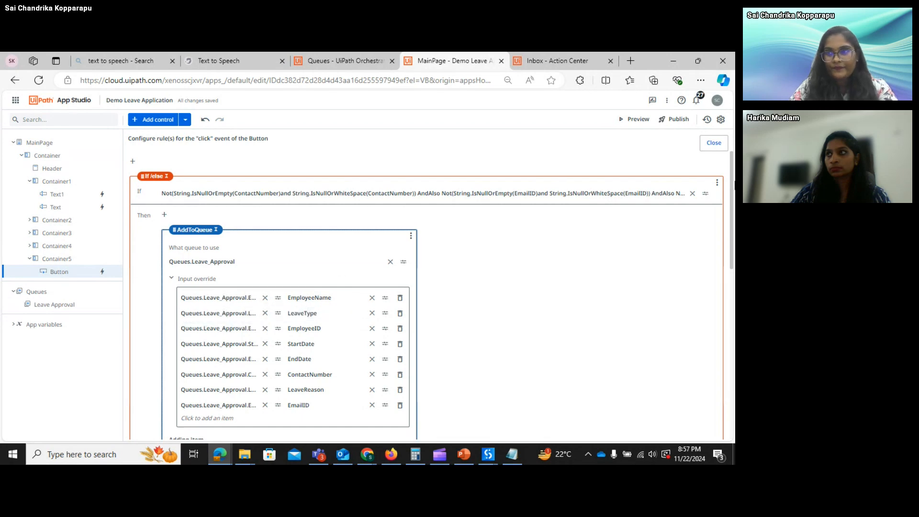
click(713, 143)
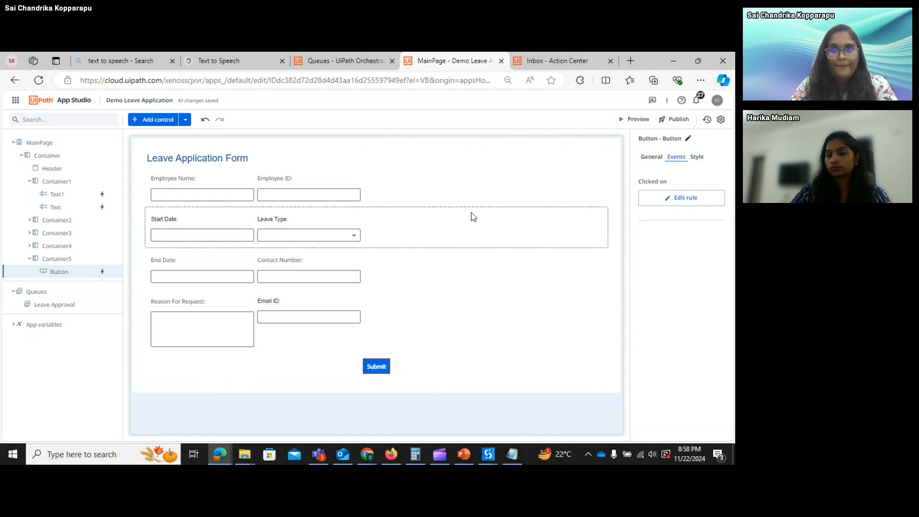
- Export Demo Leave Application as a package from the Apps list
click(13, 84)
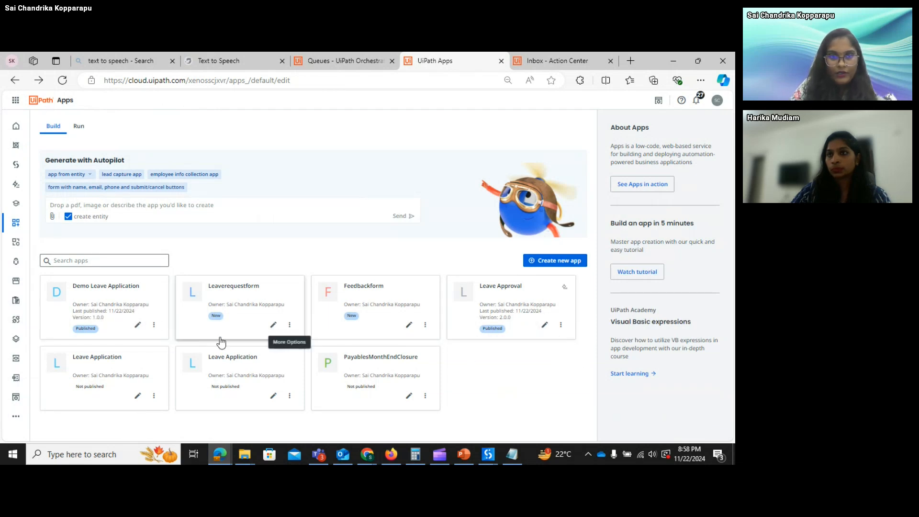
click(154, 324)
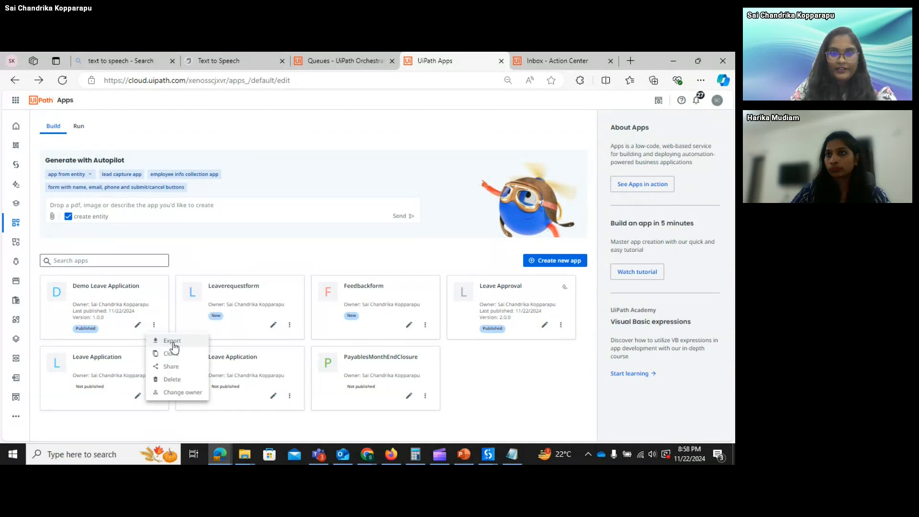
click(173, 341)
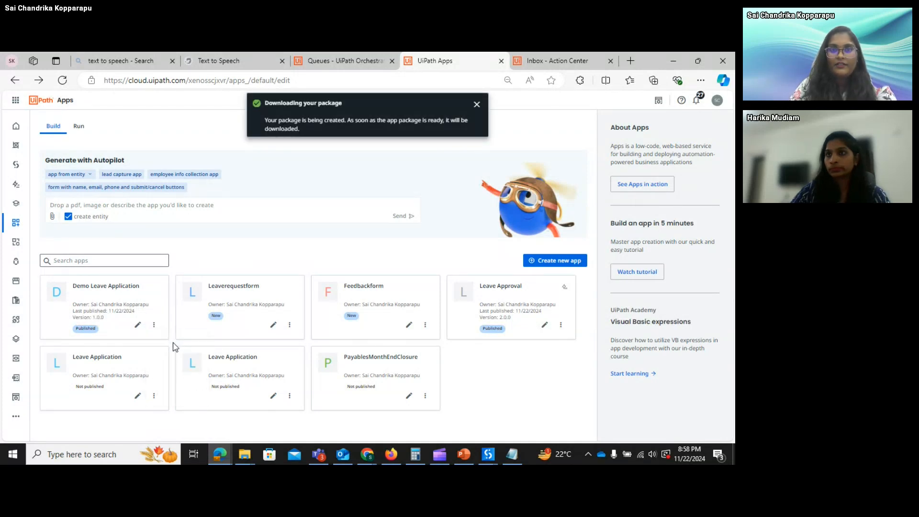
click(247, 458)
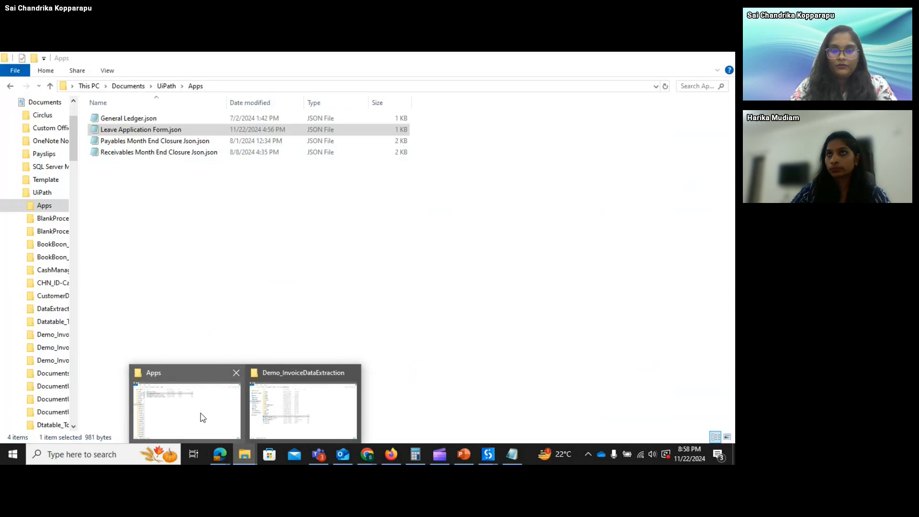
- Confirm Demo Leave Application.uiapp (264 KB) is in Downloads, then return to the browser
click(282, 414)
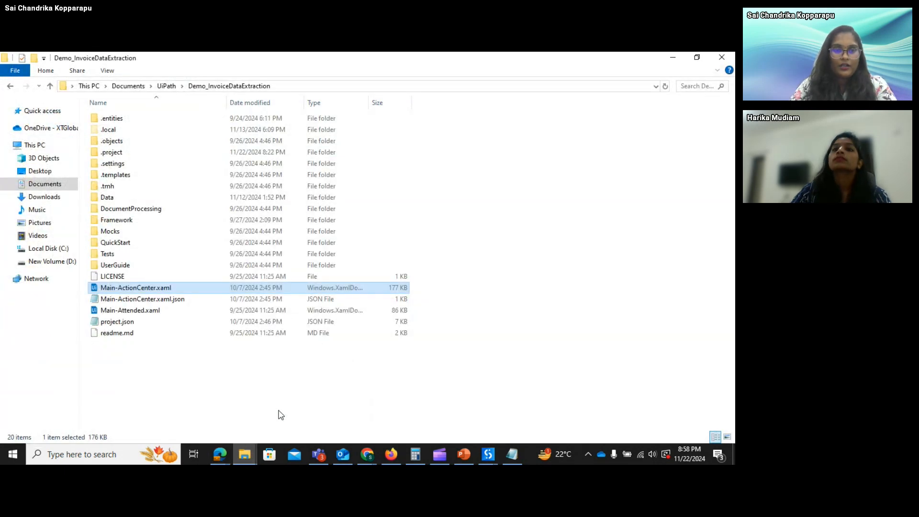
click(46, 198)
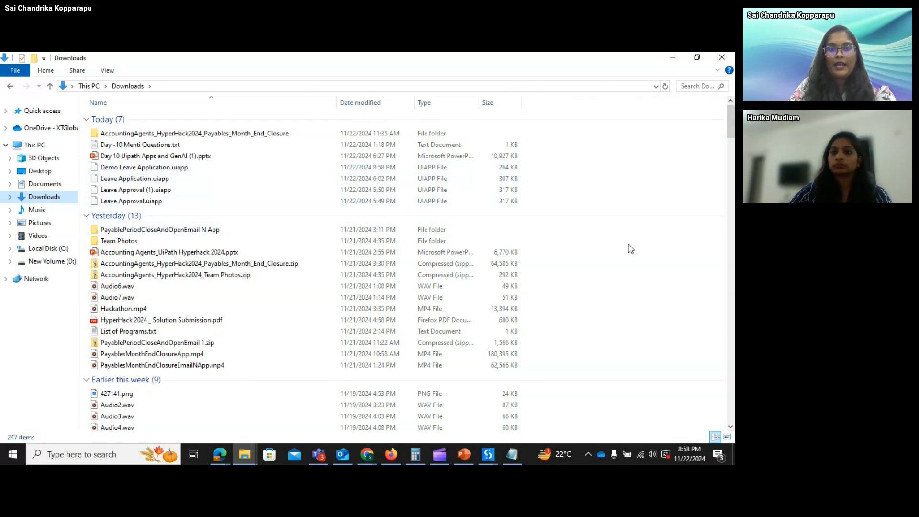
click(221, 454)
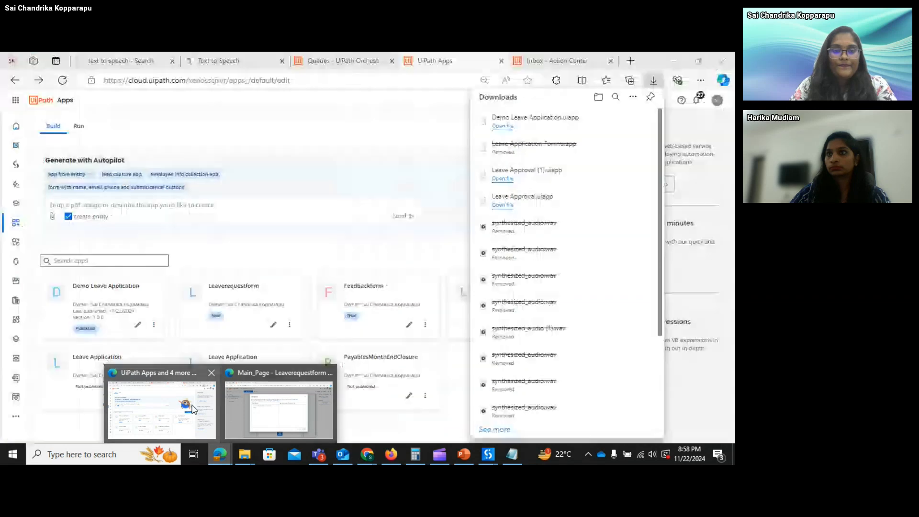
- Start a new app and name it Demo
click(193, 410)
click(562, 258)
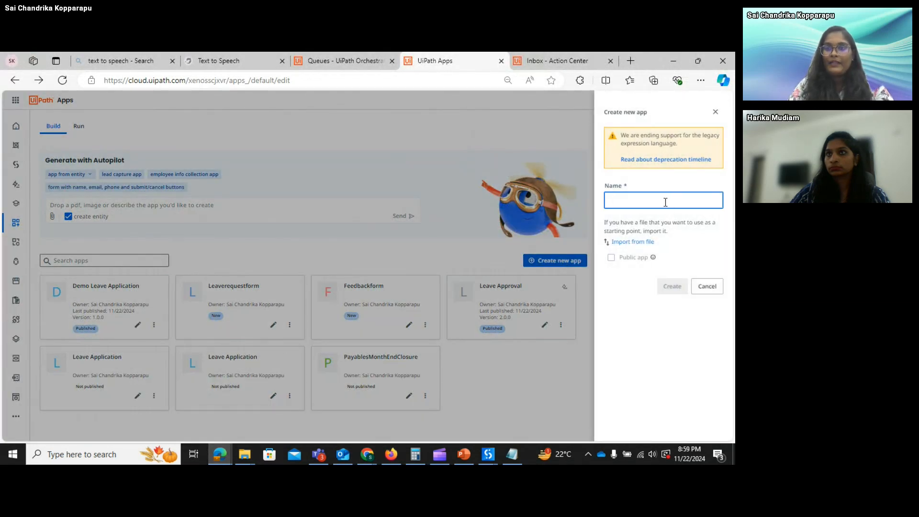
text(Deo)
key(BackSpace)
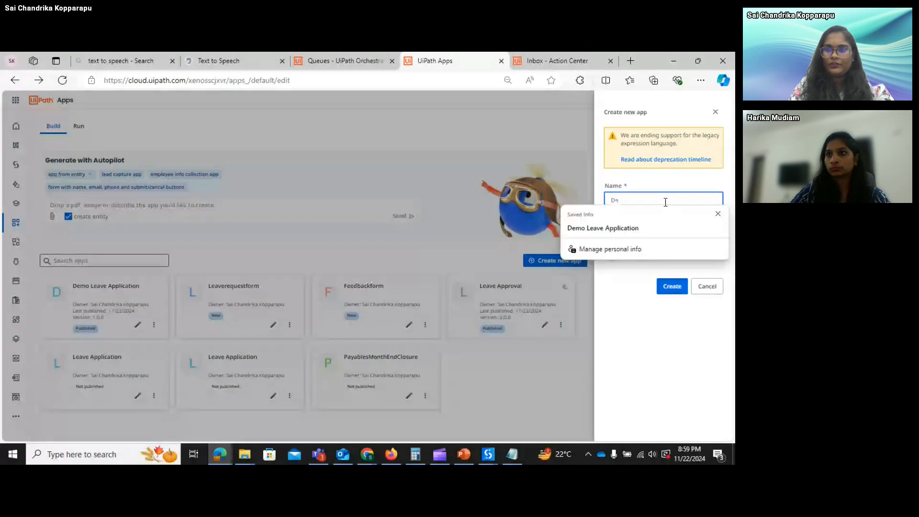
text(m)
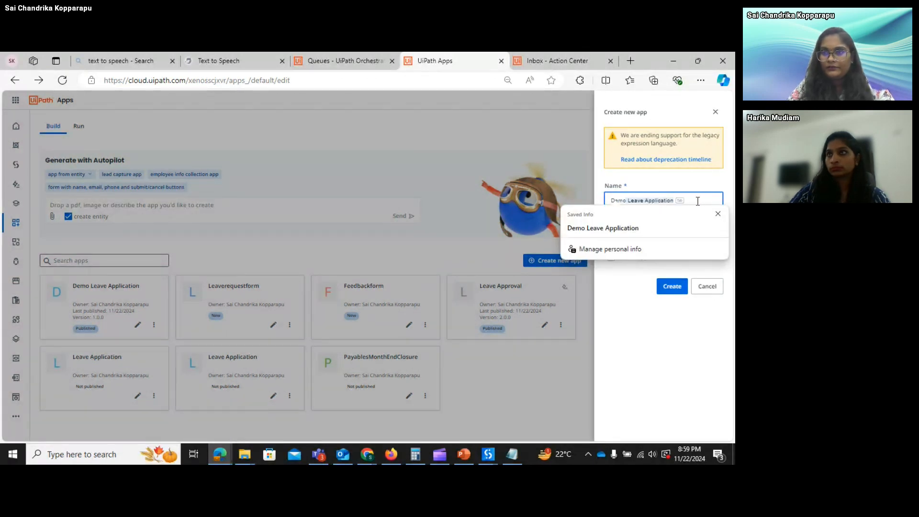
text(o)
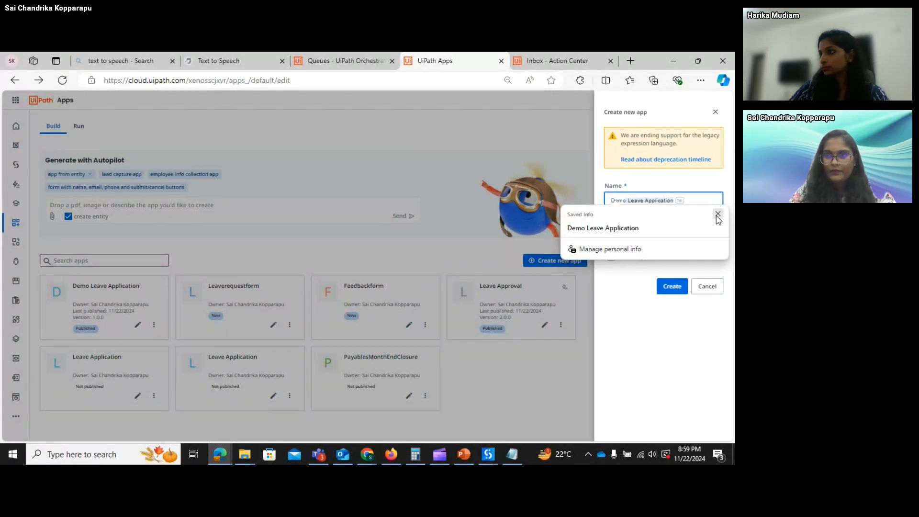
key(Escape)
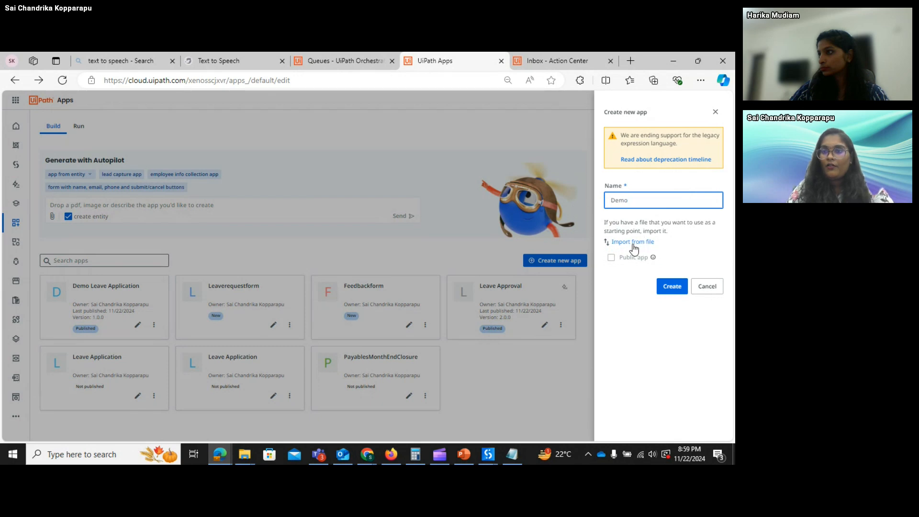
- Import Demo Leave Application.uiapp as the source file and create the app
click(634, 244)
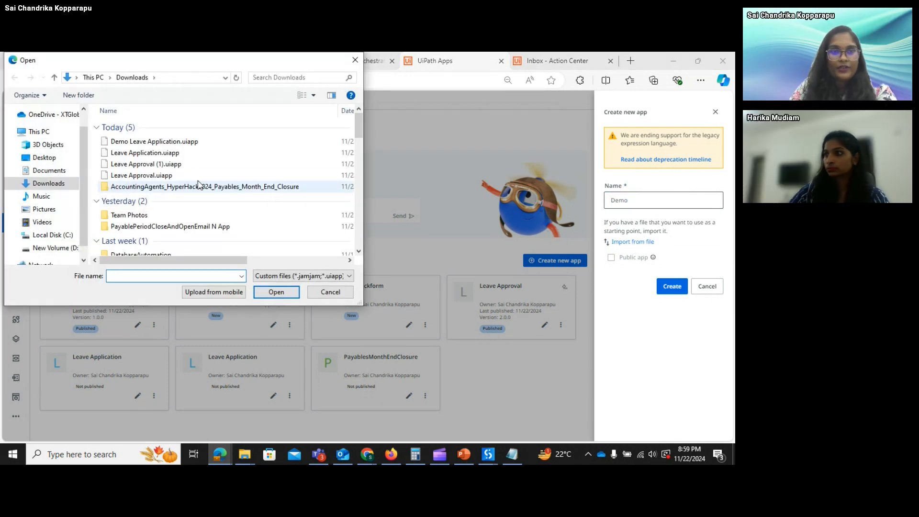
click(186, 152)
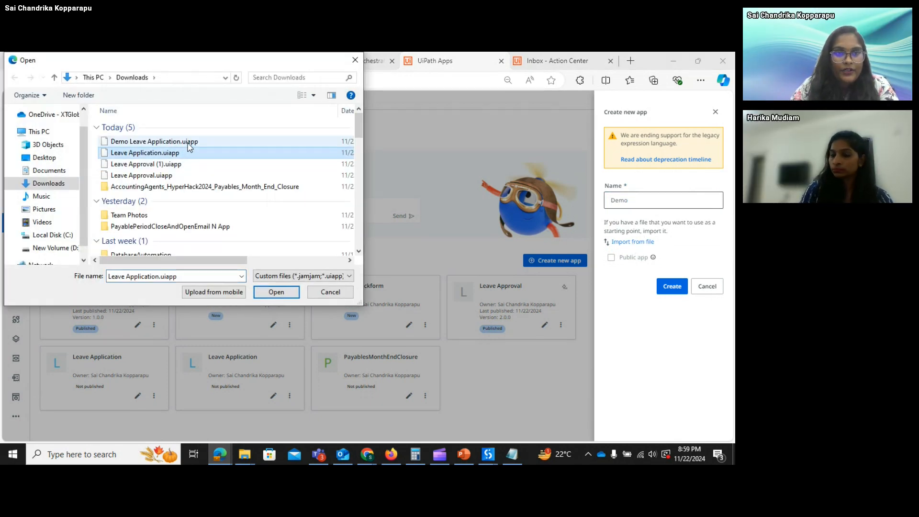
click(190, 142)
click(267, 286)
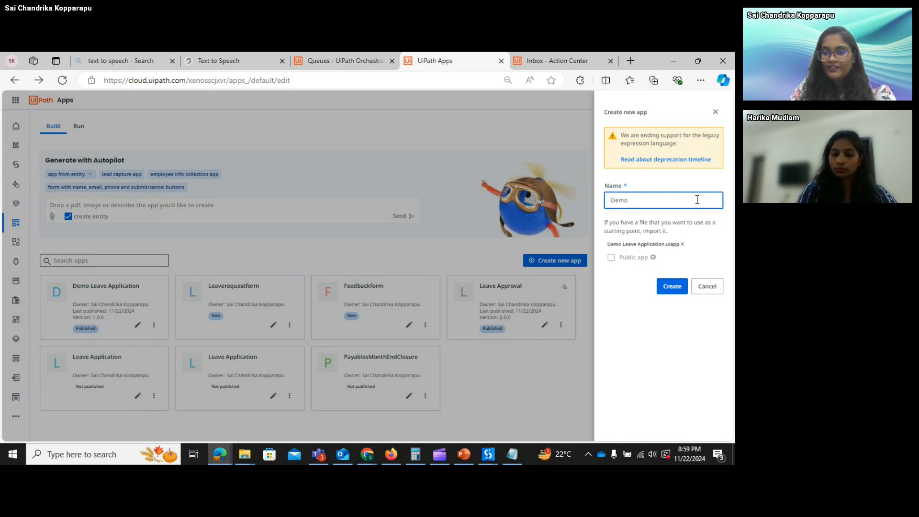
click(669, 291)
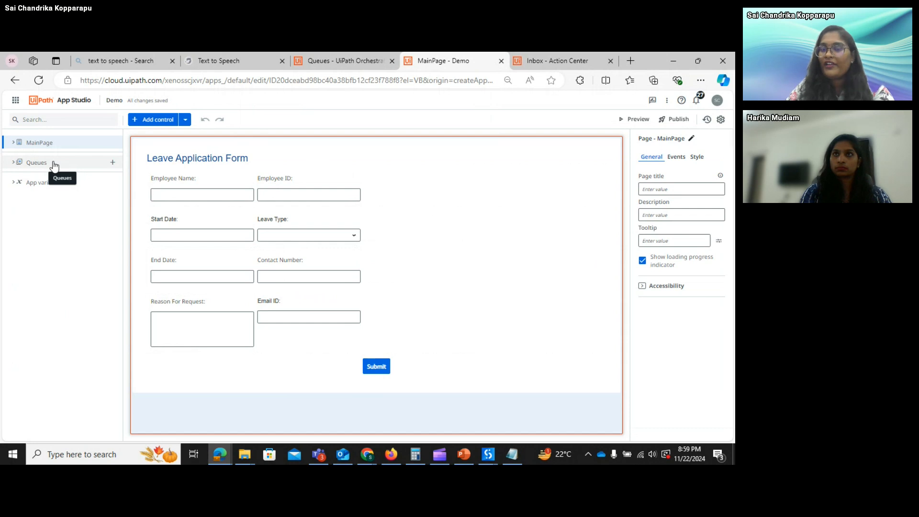
- Check the Demo app's queues against Orchestrator's Queues, then go back to the Apps list
click(36, 162)
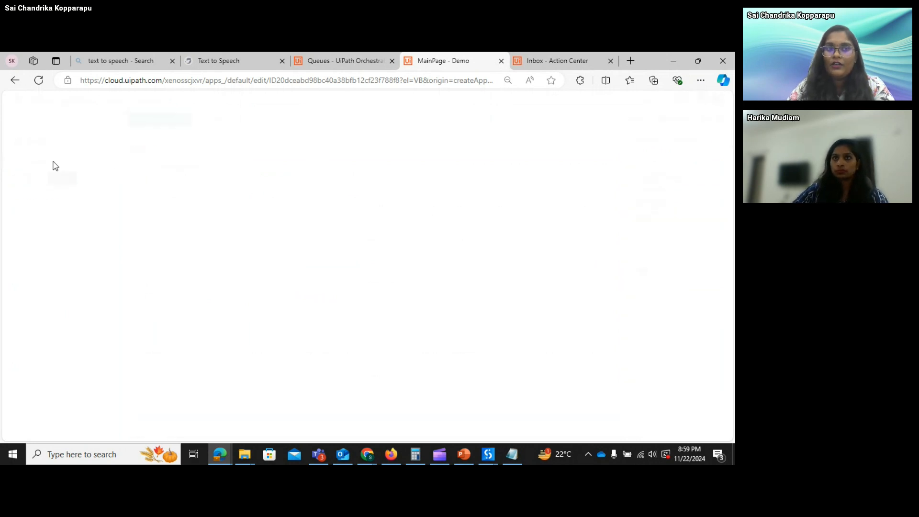
click(357, 63)
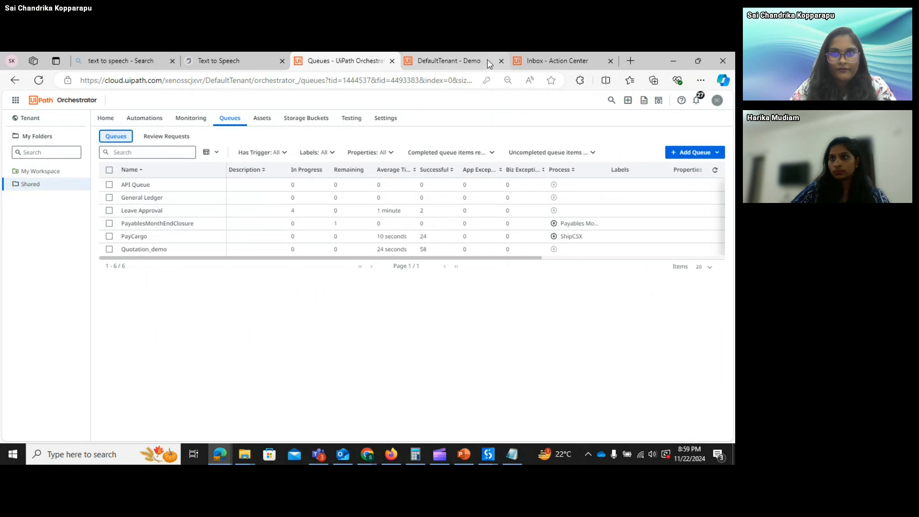
click(421, 61)
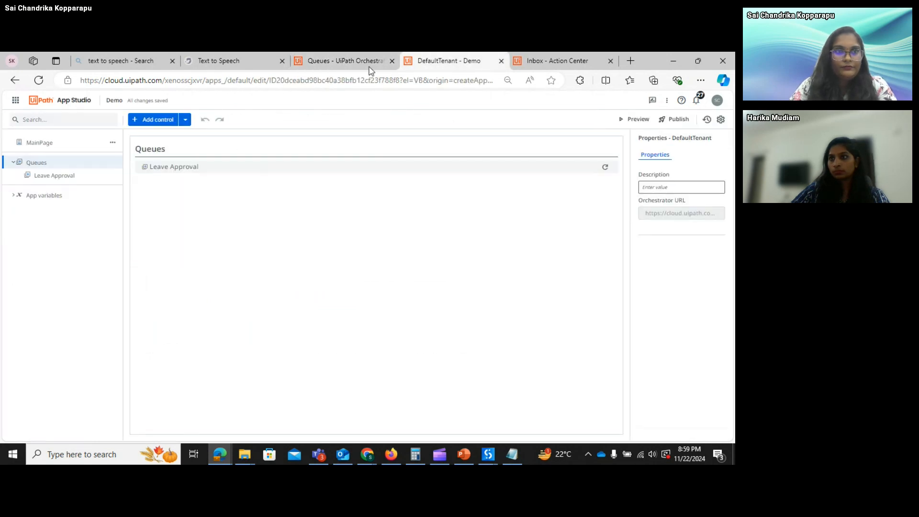
click(14, 80)
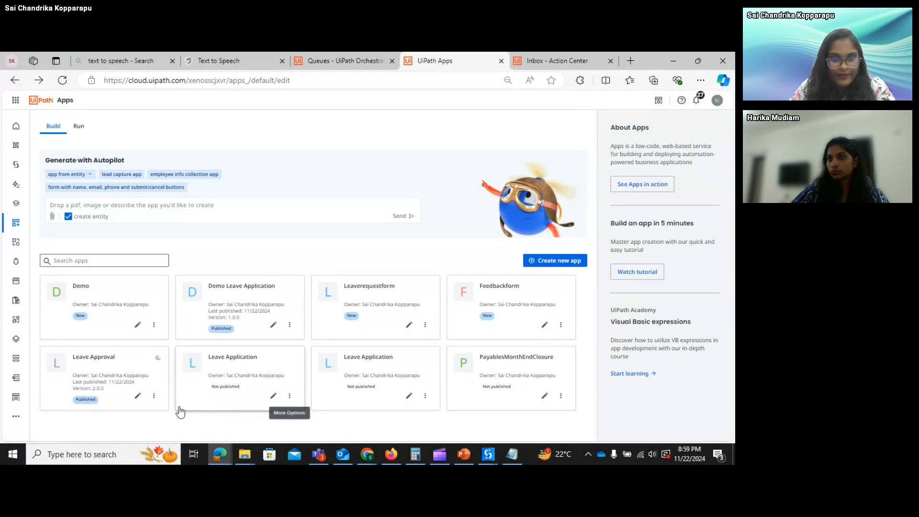
- Open Leave Approval, review EmployeeID's value-changed rule, then show the Action's Reject and Approved outcomes
click(137, 397)
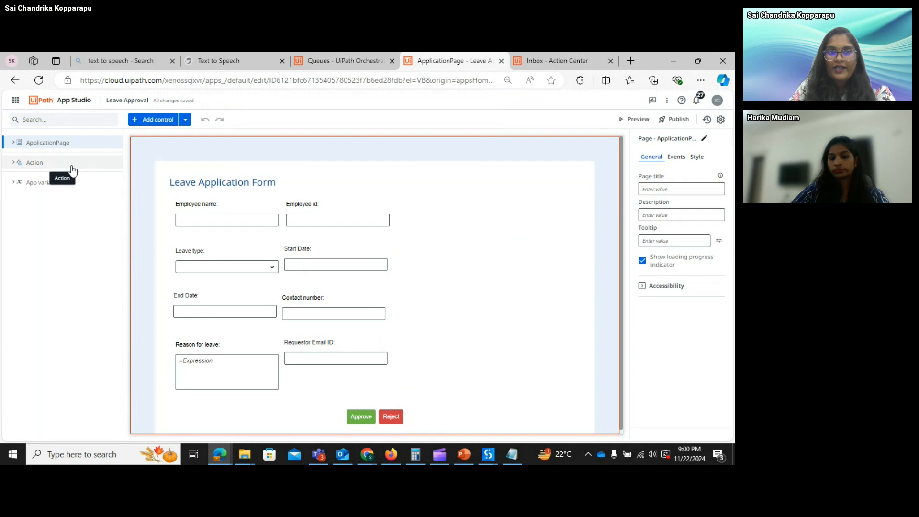
click(677, 158)
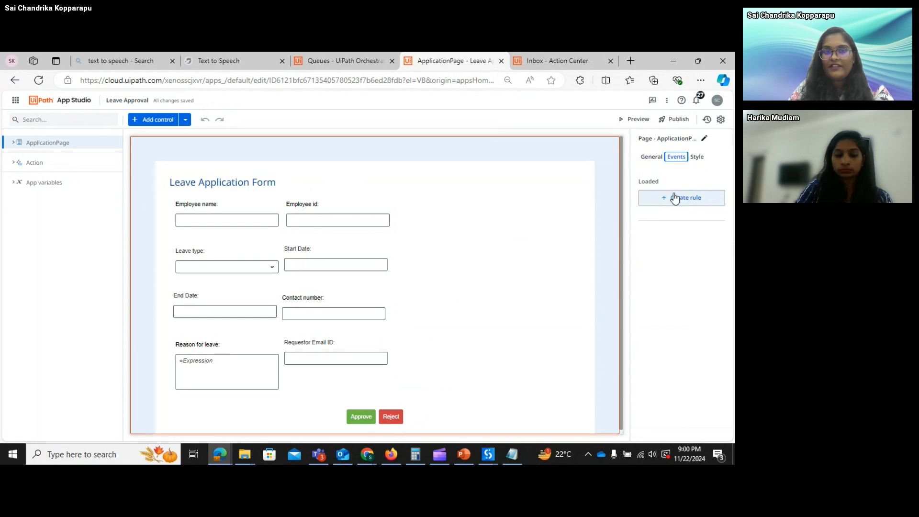
click(336, 229)
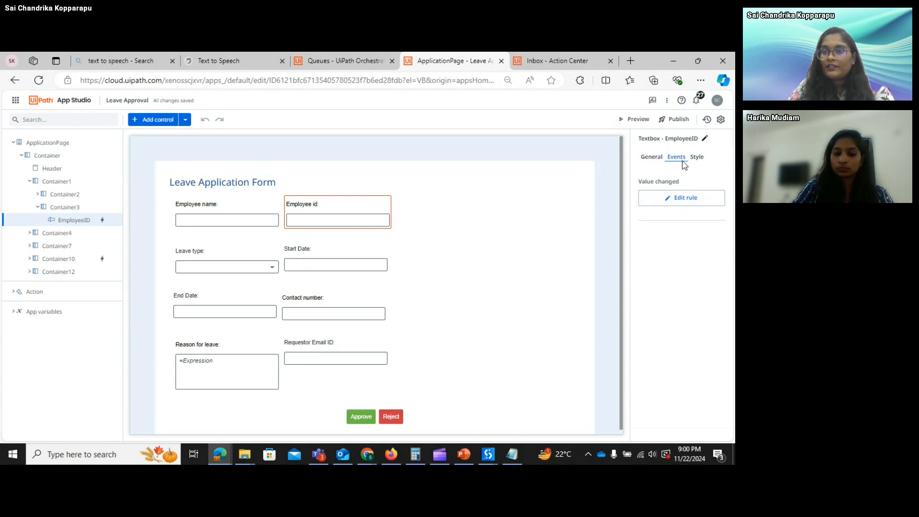
click(685, 197)
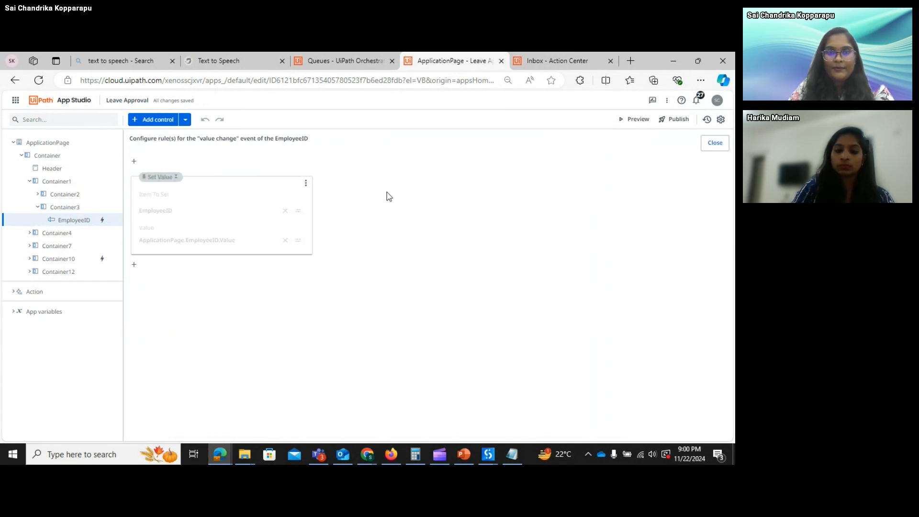
click(715, 144)
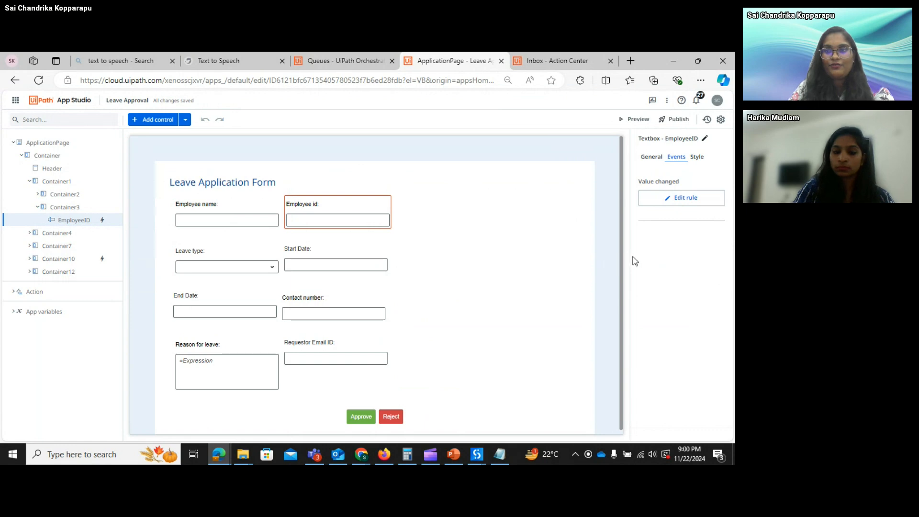
click(58, 147)
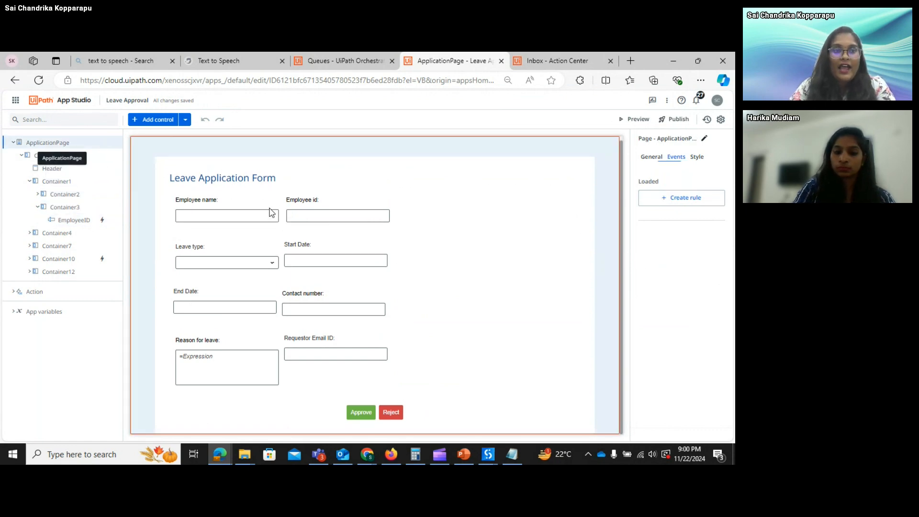
click(61, 299)
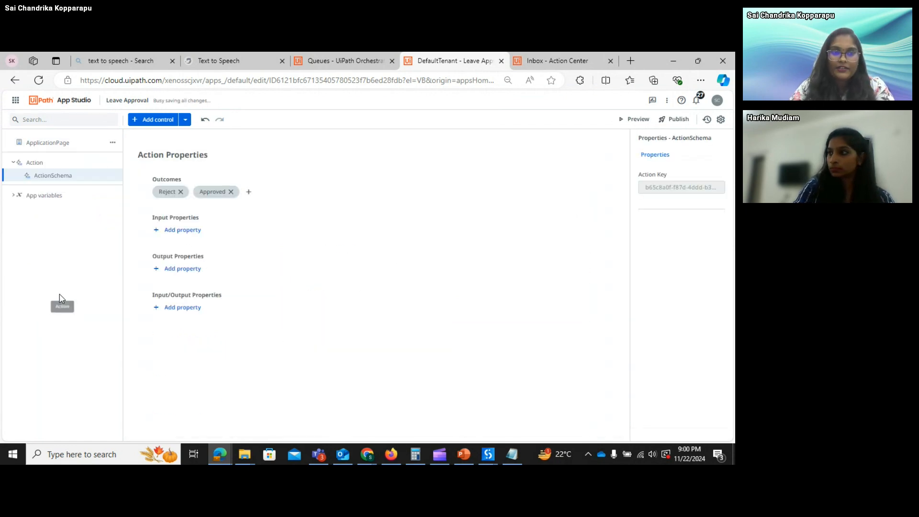
- Browse the Add control list, review the action's outcomes and inputs, and return to the Leave Application Form page
click(184, 122)
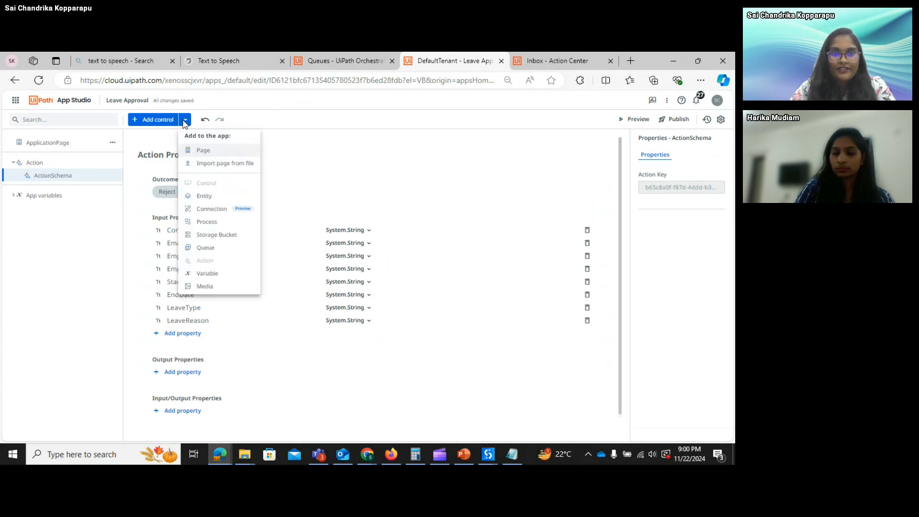
click(50, 165)
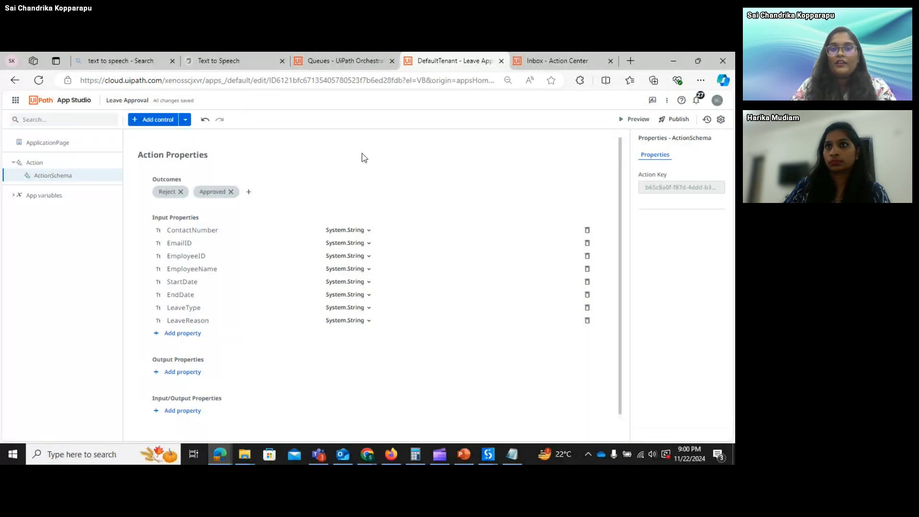
click(72, 142)
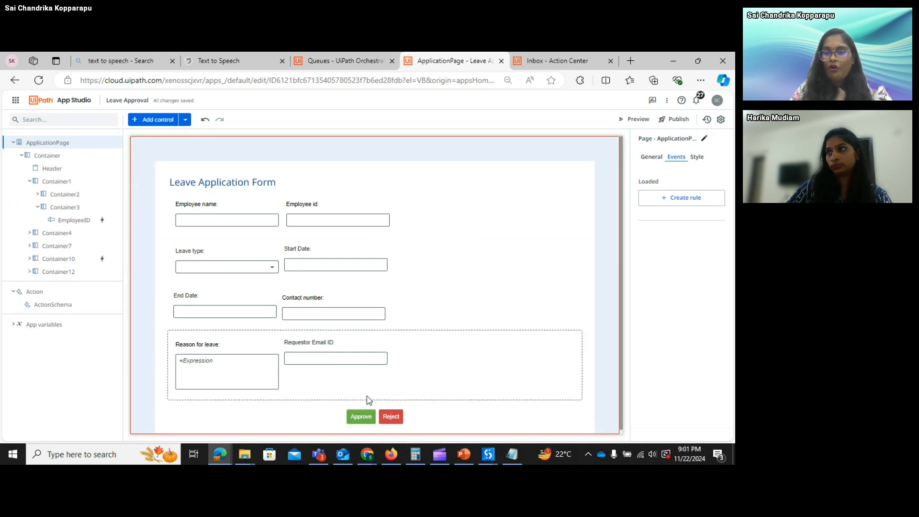
click(63, 294)
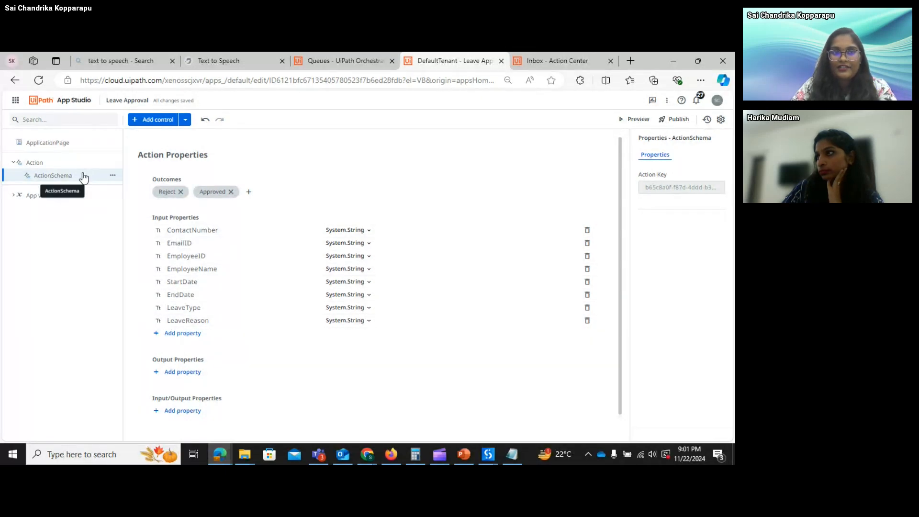
click(69, 146)
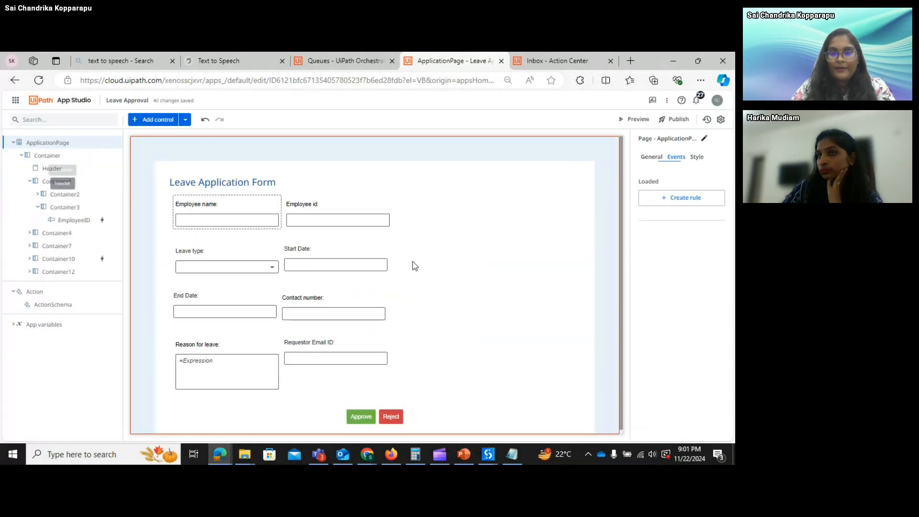
click(361, 416)
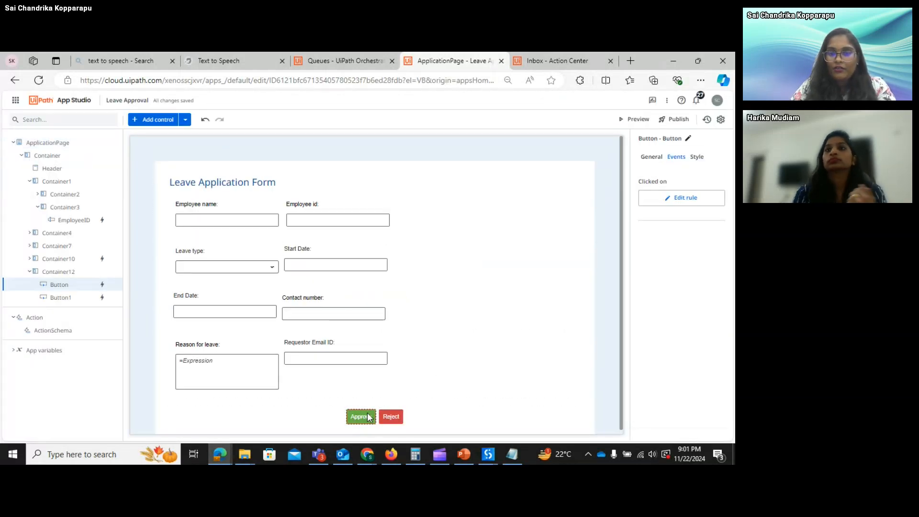
click(682, 203)
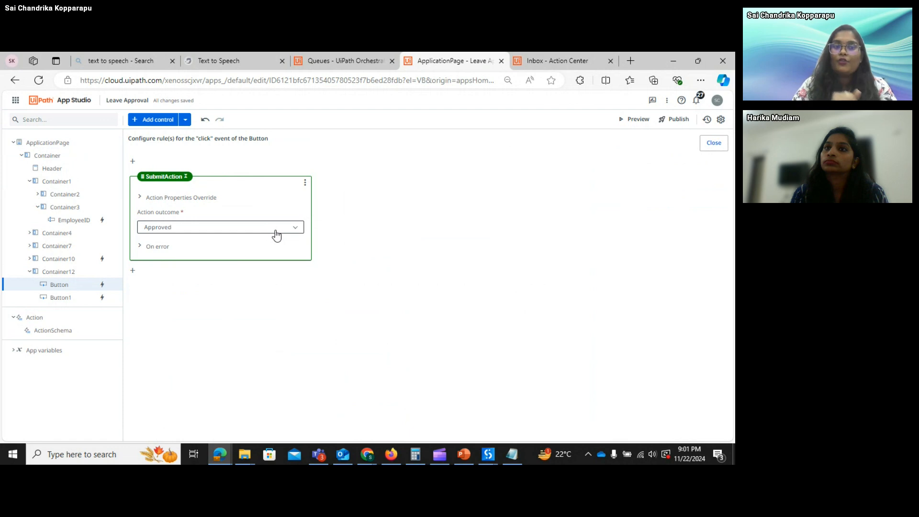
click(241, 229)
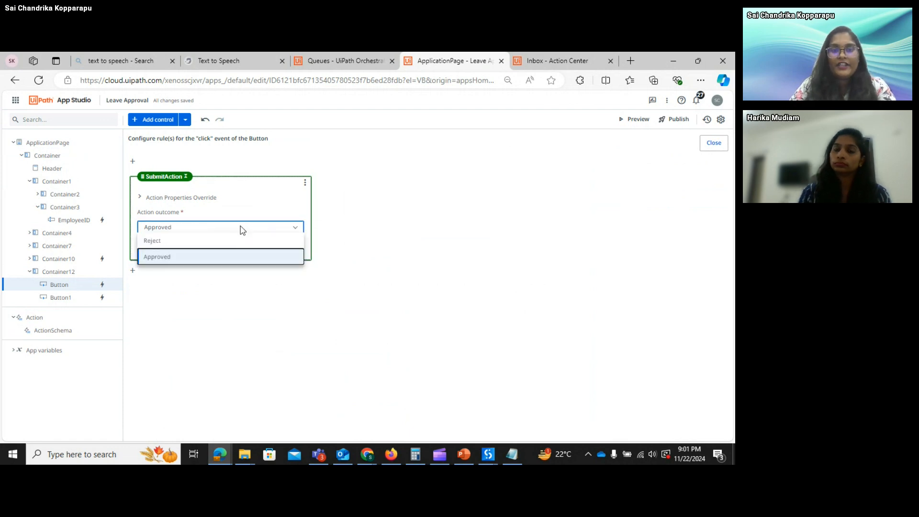
click(214, 229)
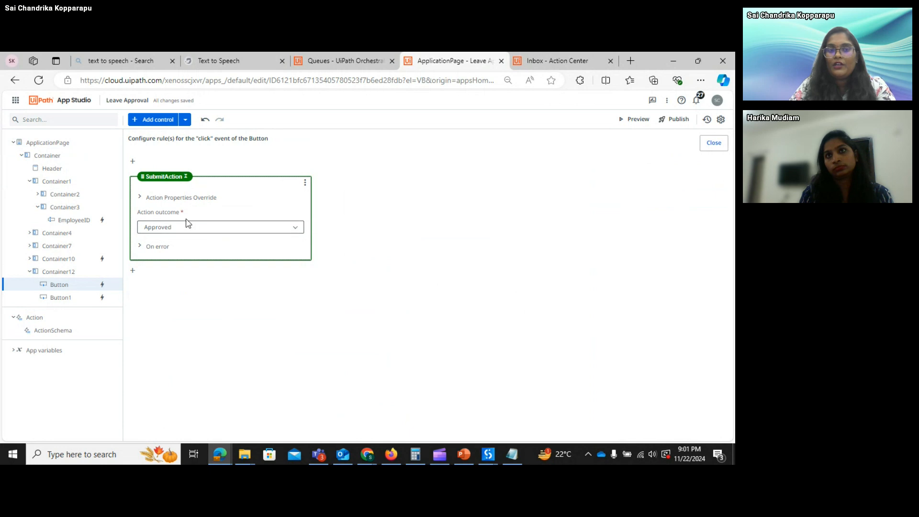
click(713, 143)
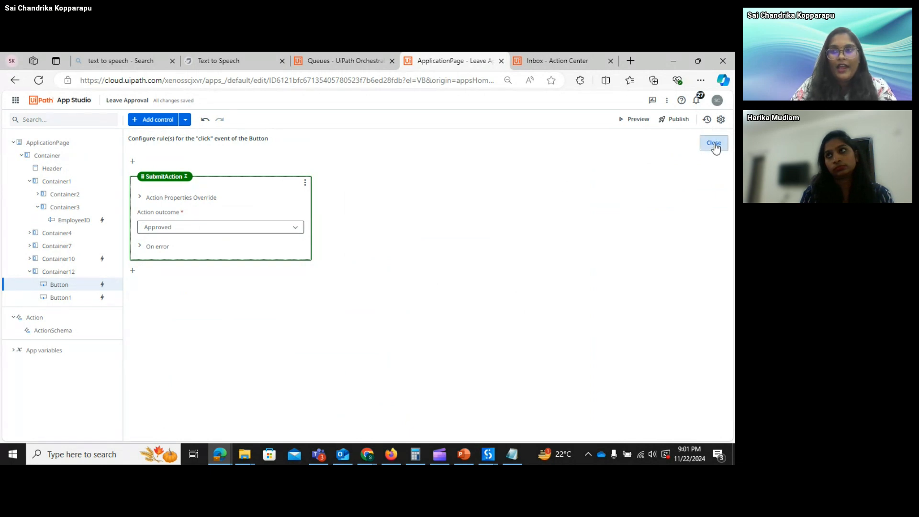
click(396, 418)
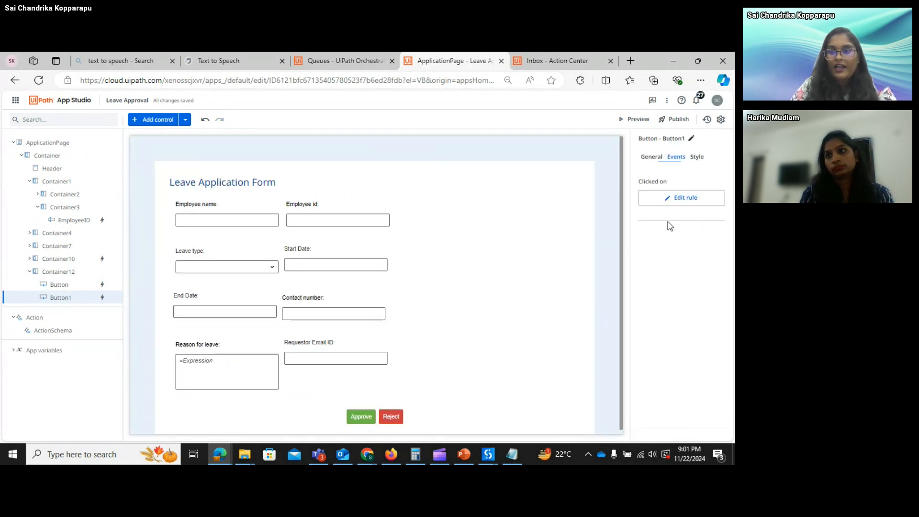
click(682, 198)
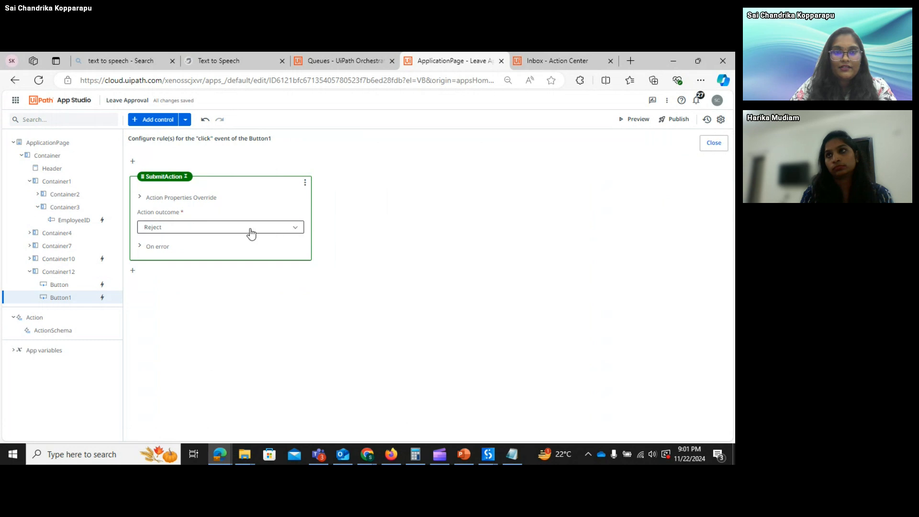
click(712, 145)
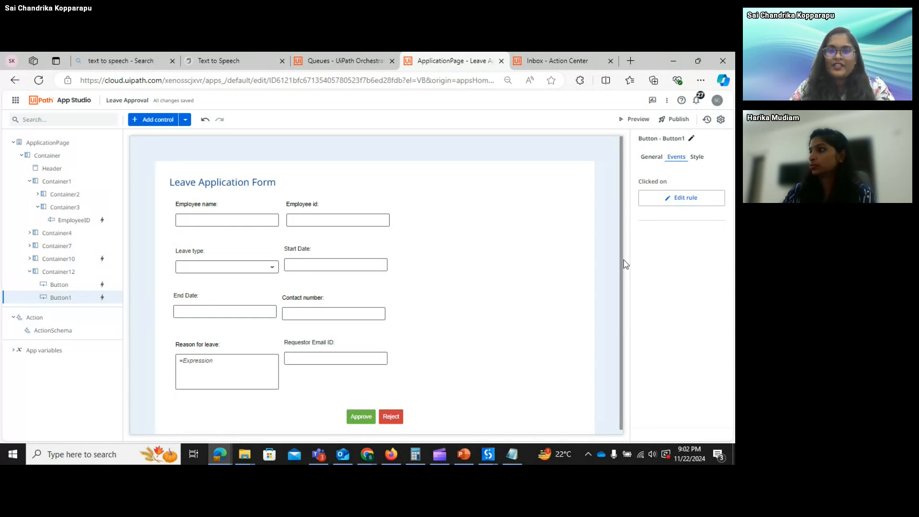
scroll(569, 314, down, 1)
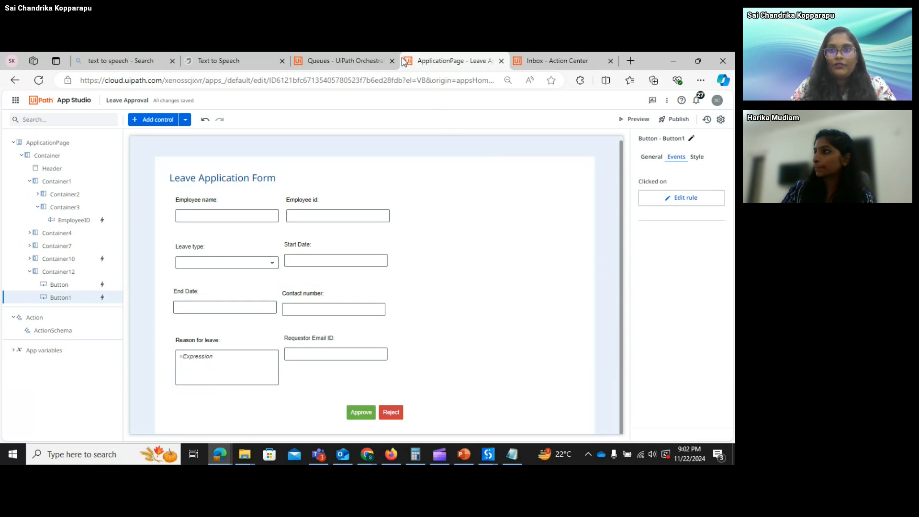
- Open UiPath Apps in a new tab, edit Demo Leave Application, and launch its preview
click(15, 101)
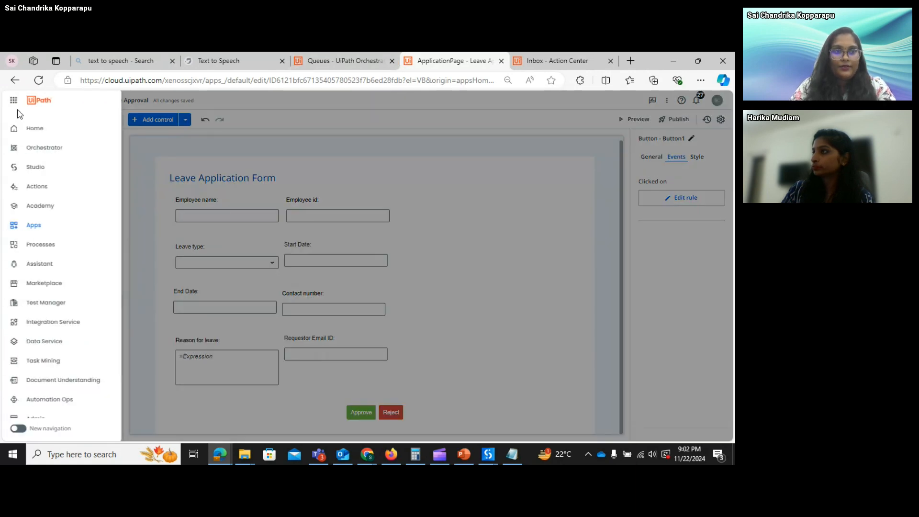
right_click(59, 232)
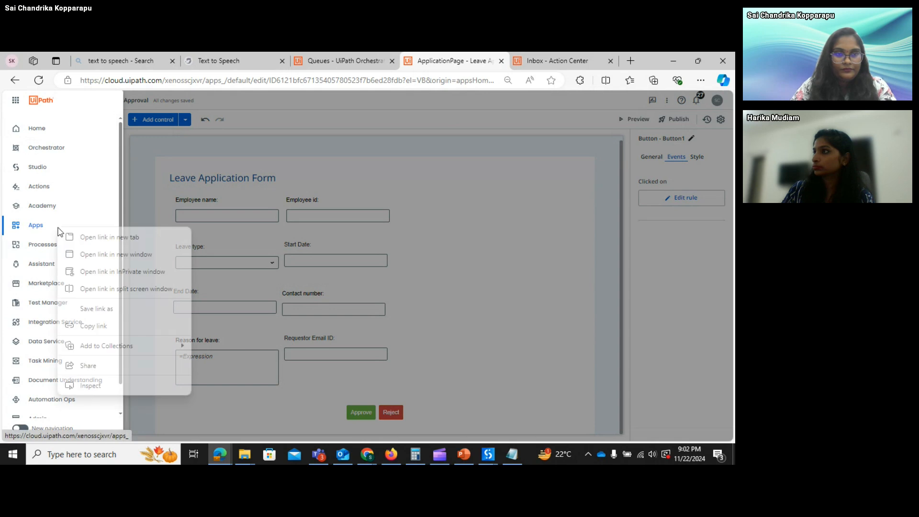
click(85, 237)
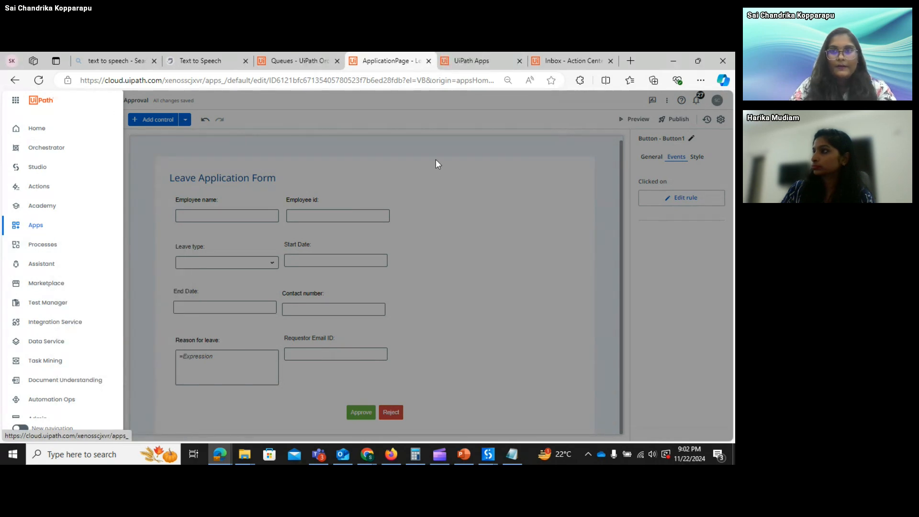
click(479, 63)
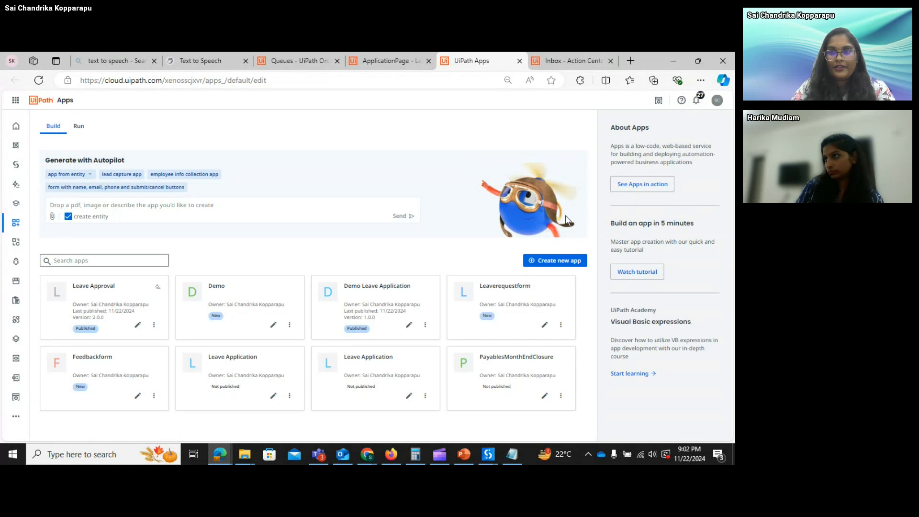
click(409, 329)
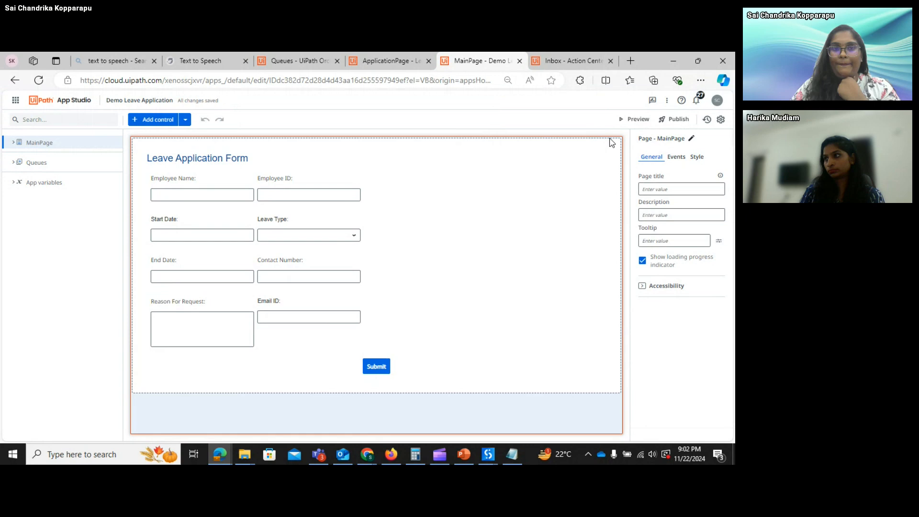
click(633, 120)
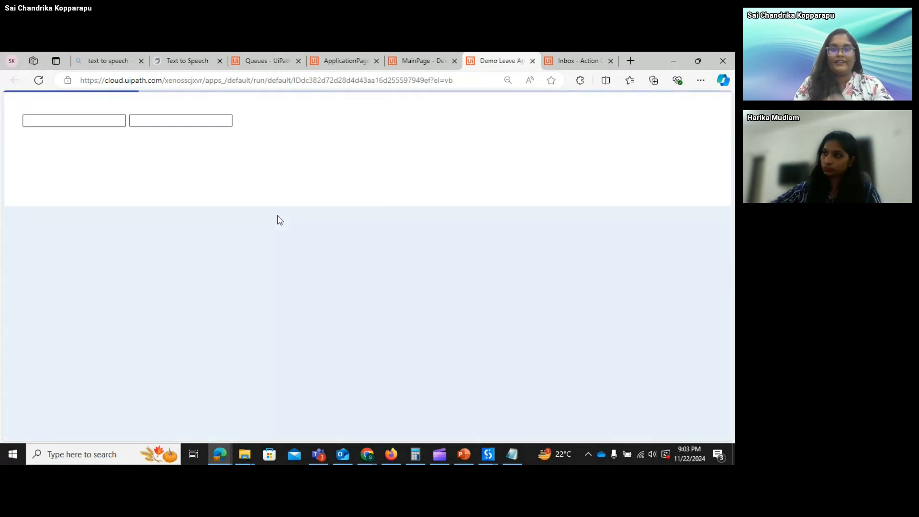
- Enter the employee's name, ID and start date 11/23/2024, dismissing a chat notification
click(80, 149)
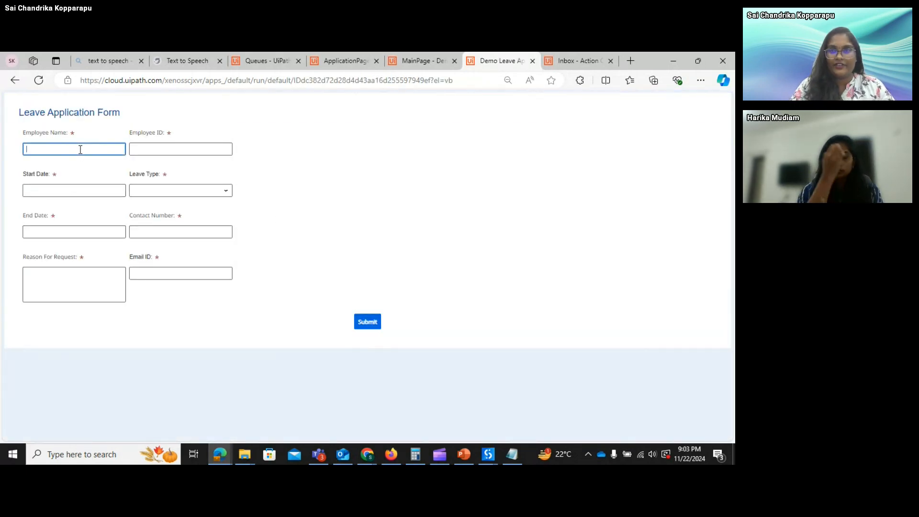
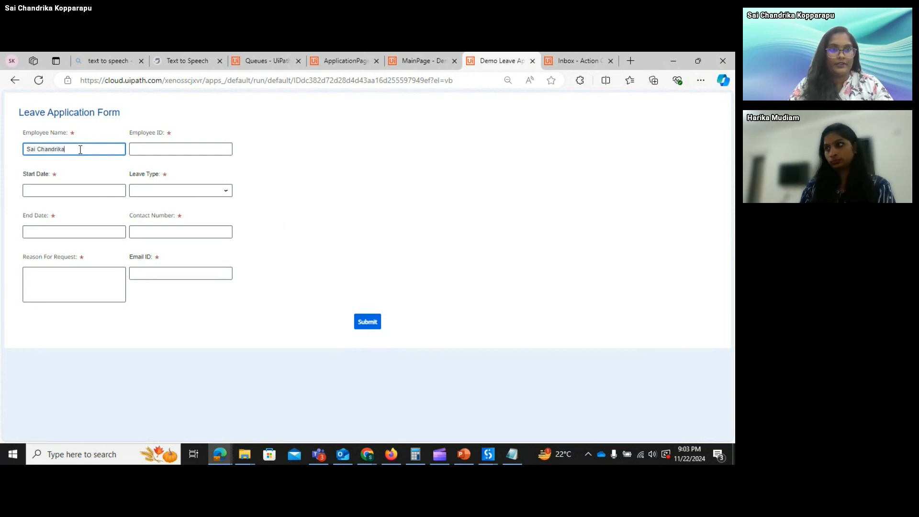
key(Tab)
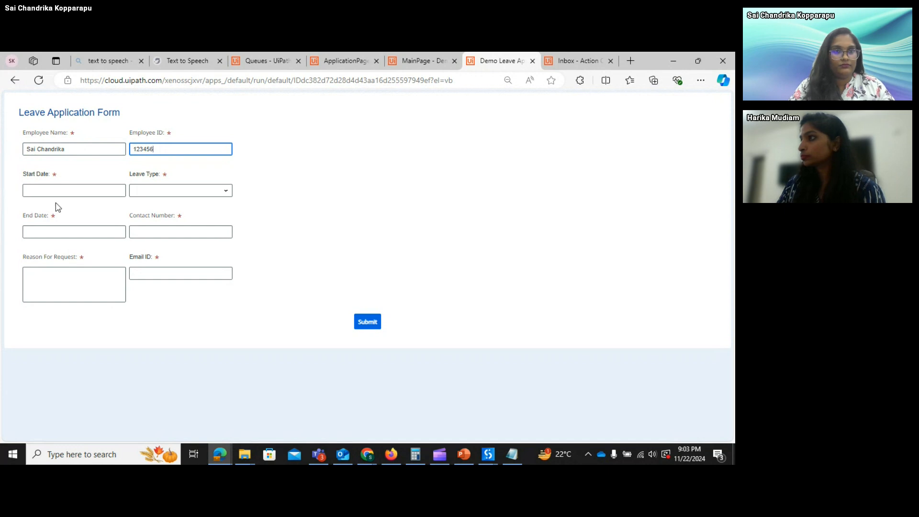
click(54, 186)
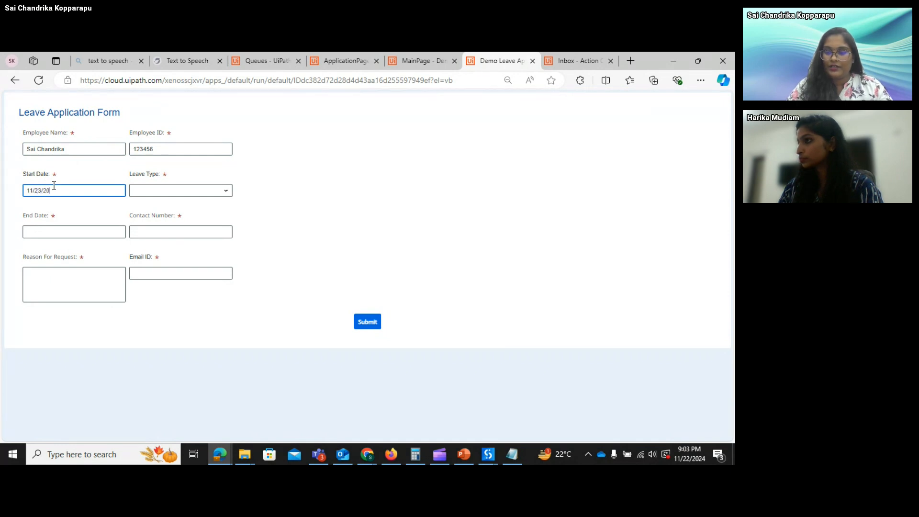
key(Tab)
text(11)
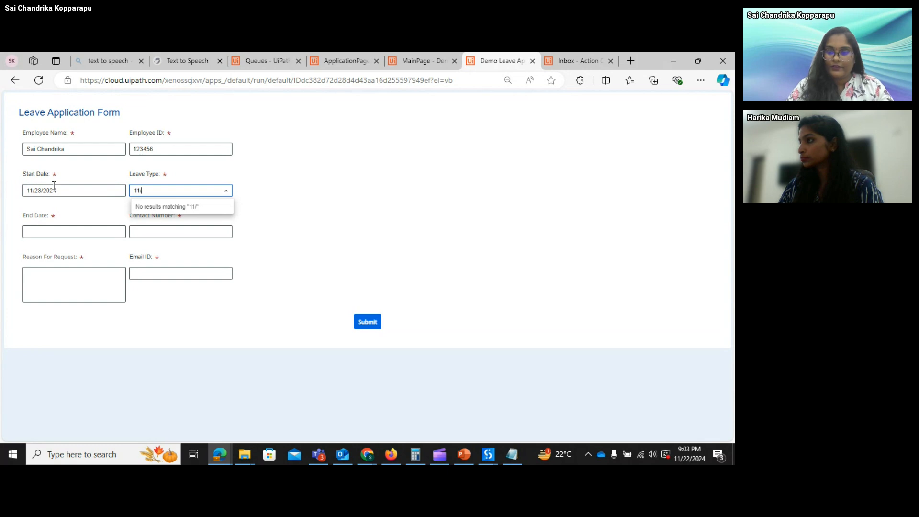
text(/28)
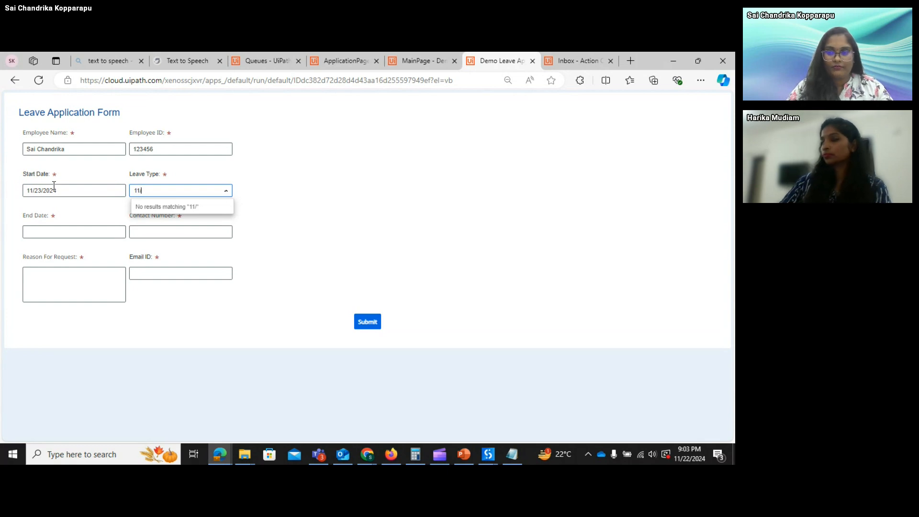
text(/)
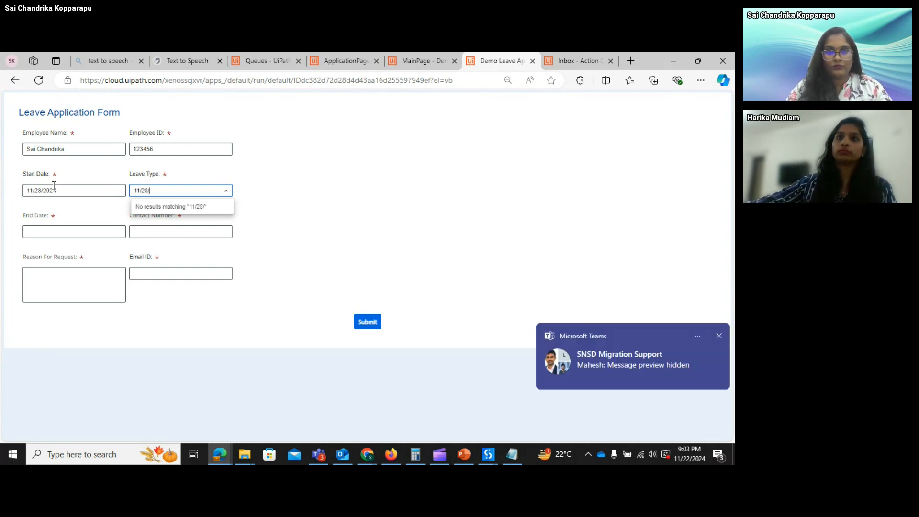
click(719, 336)
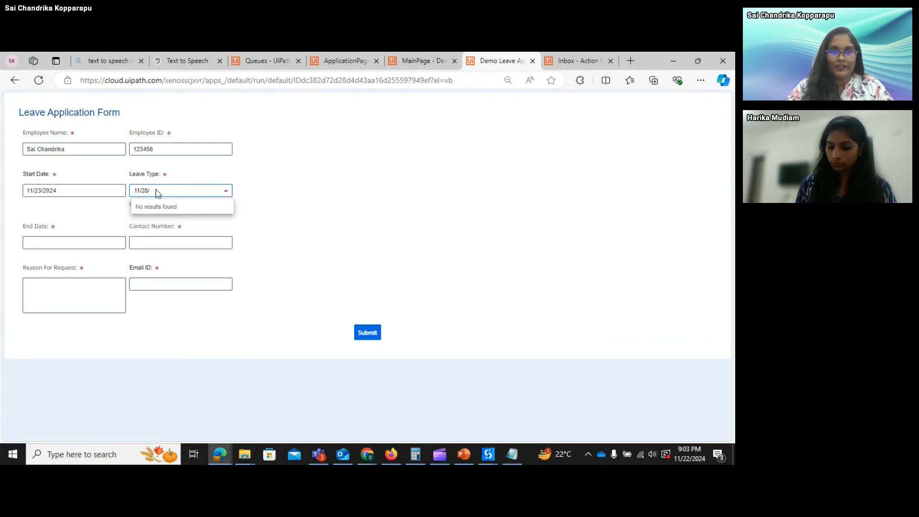
click(111, 192)
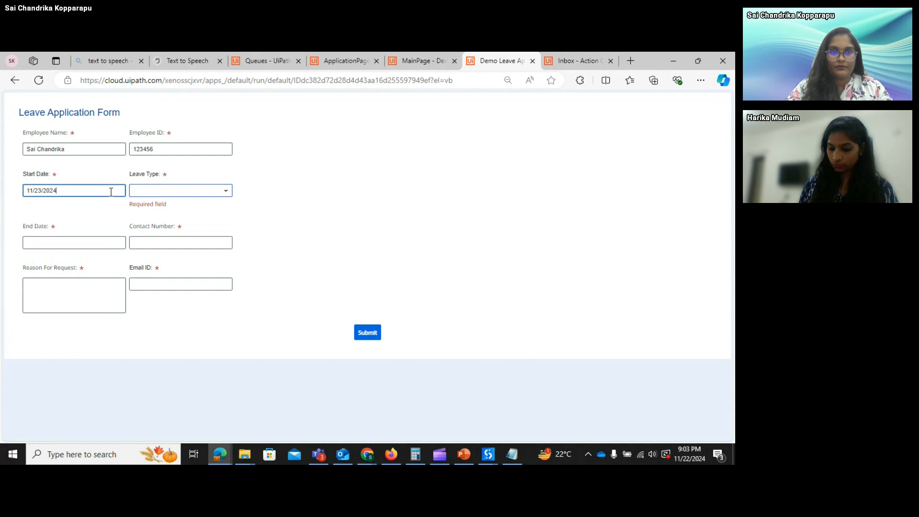
- Choose Sick Leave, set the end date to 11/28/2024, and enter the contact number
click(161, 193)
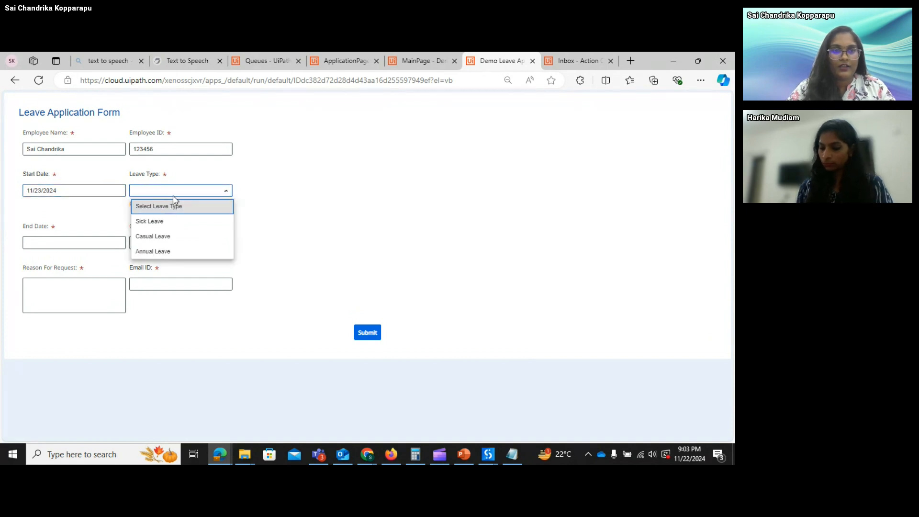
click(182, 221)
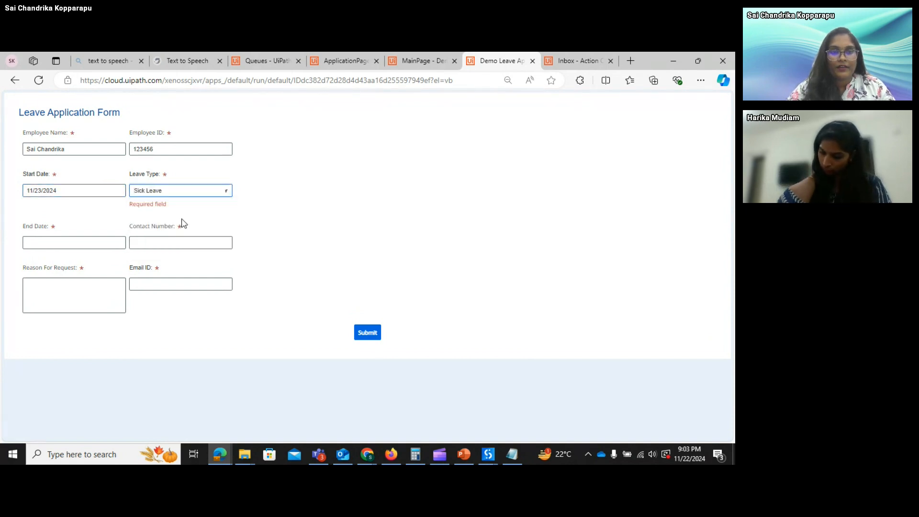
click(79, 236)
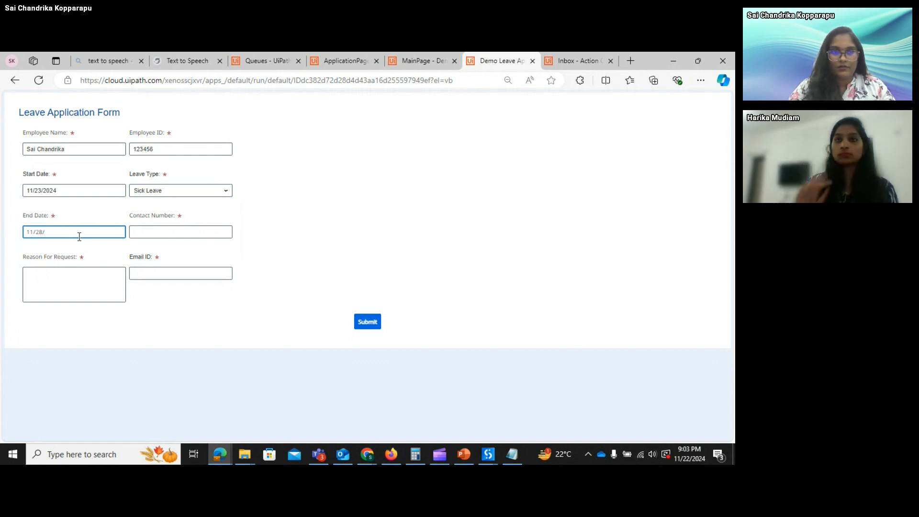
text(11/28/2024)
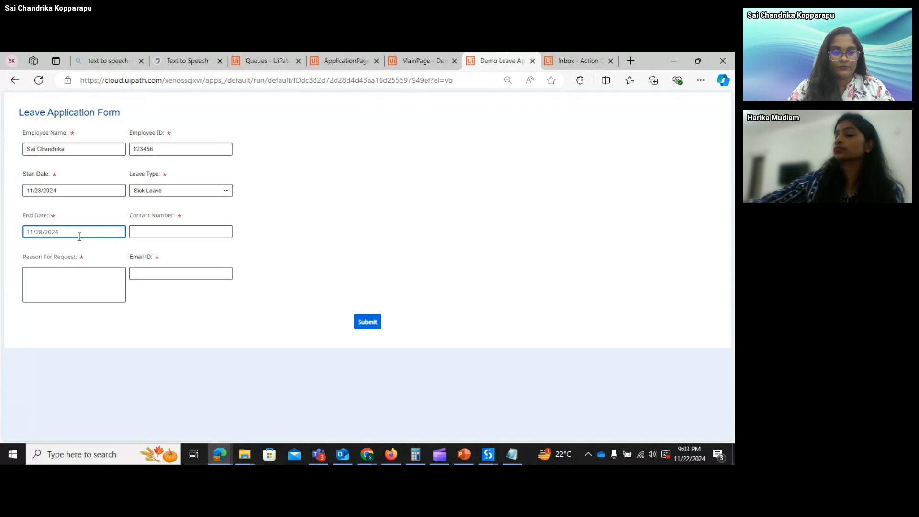
key(Tab)
text(123456799)
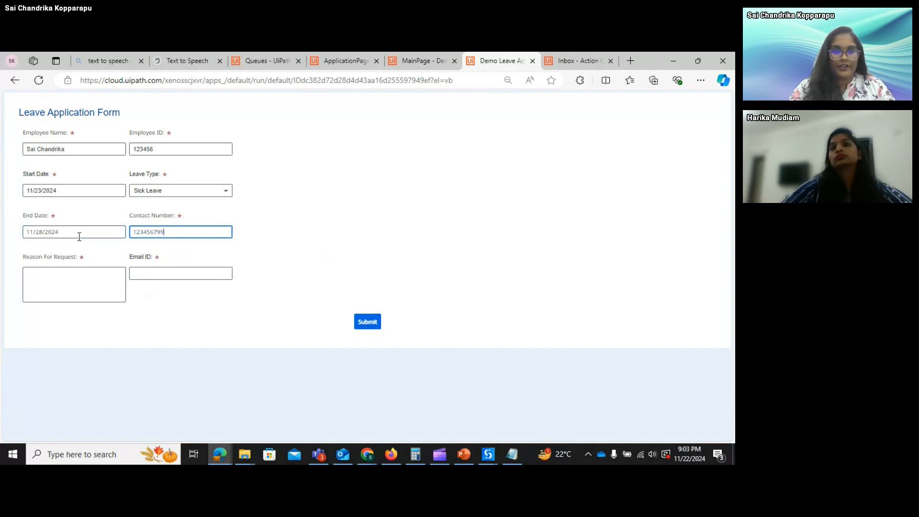
key(Tab)
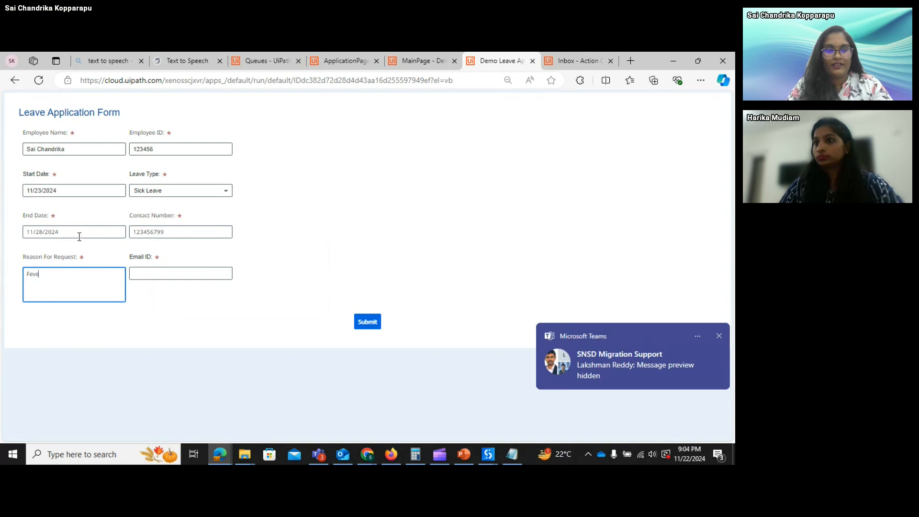
- Fill the email field with a saved address, submit the request, and dismiss the confirmation
key(Tab)
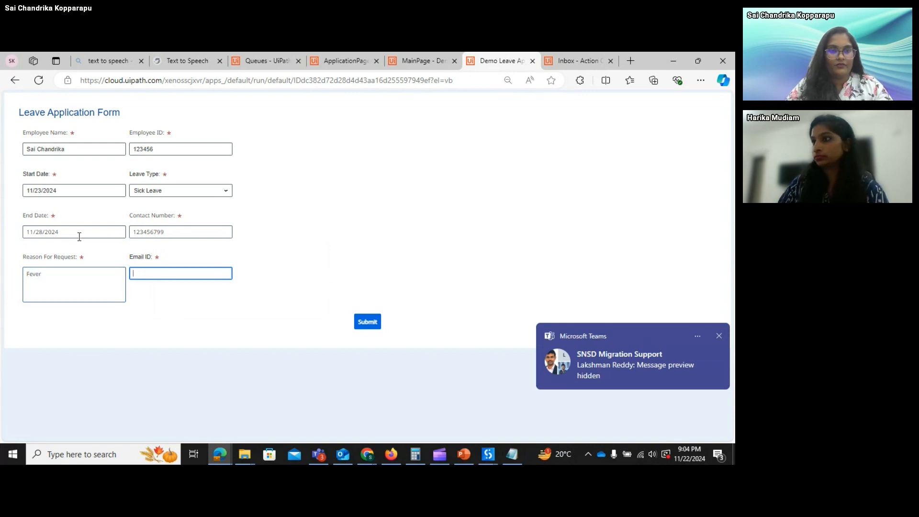
click(154, 271)
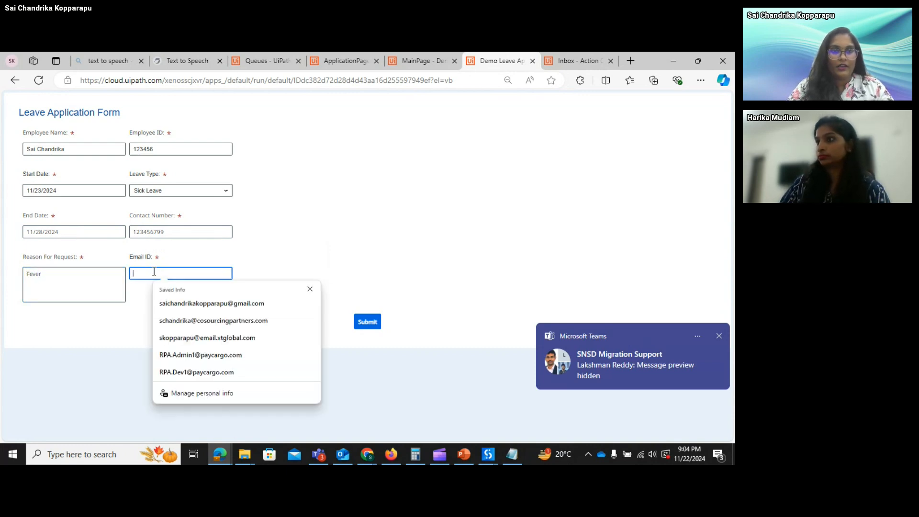
click(204, 305)
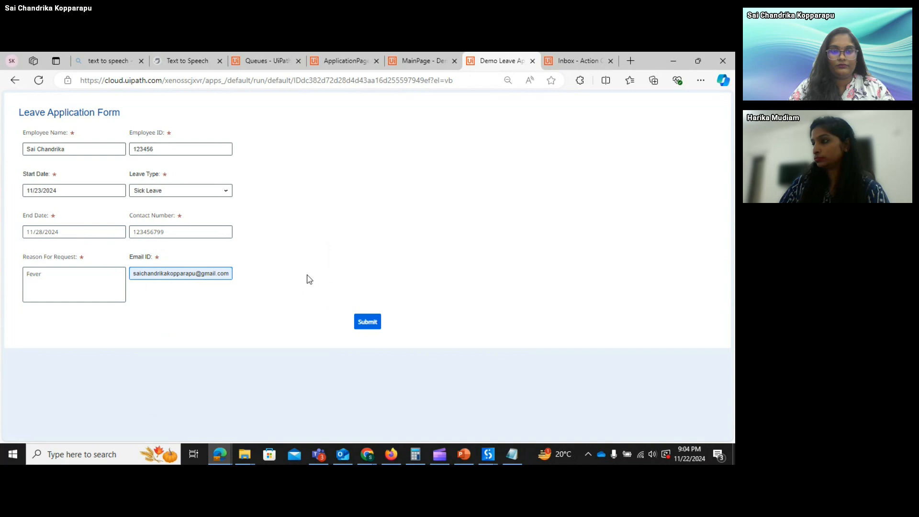
click(370, 326)
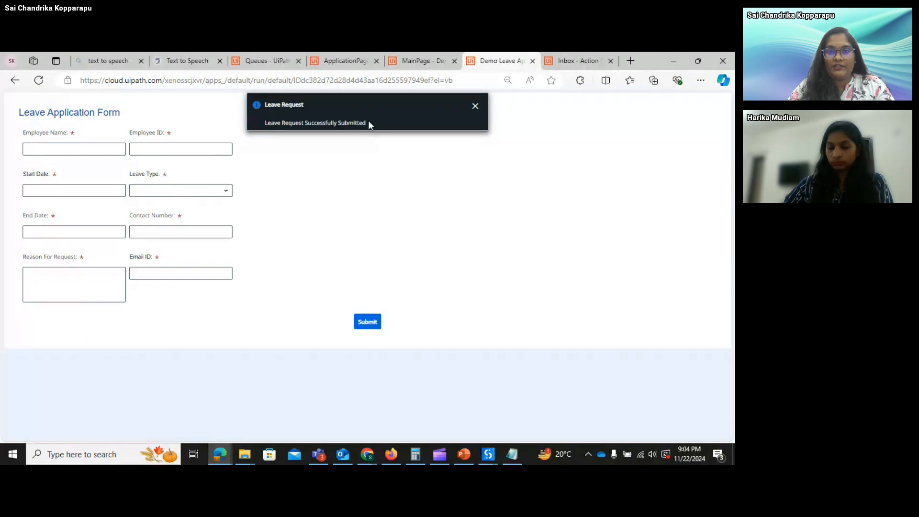
click(475, 107)
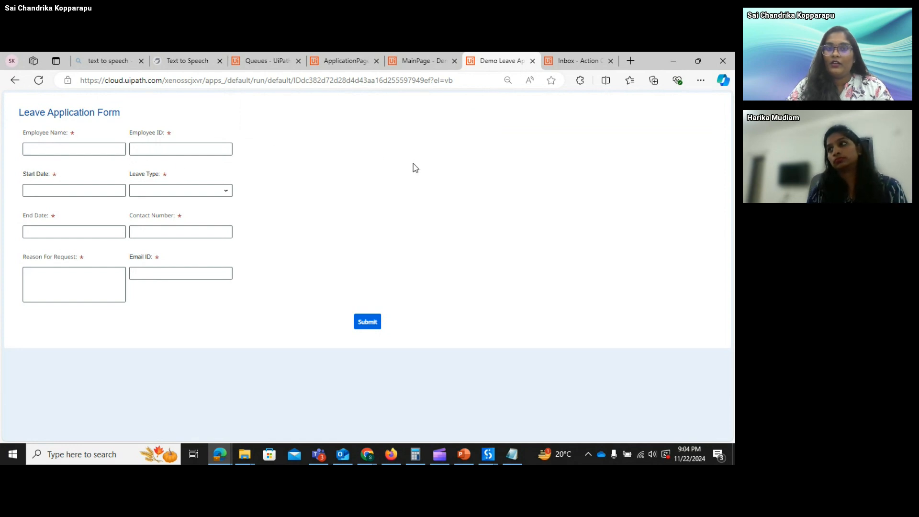
- Open the Leave Approval queue's transactions and inspect the new item's details
click(266, 68)
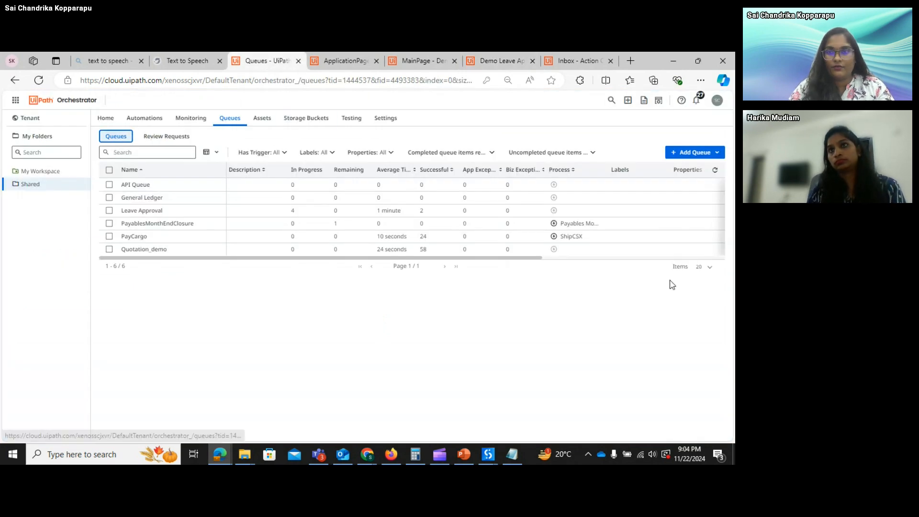
click(717, 211)
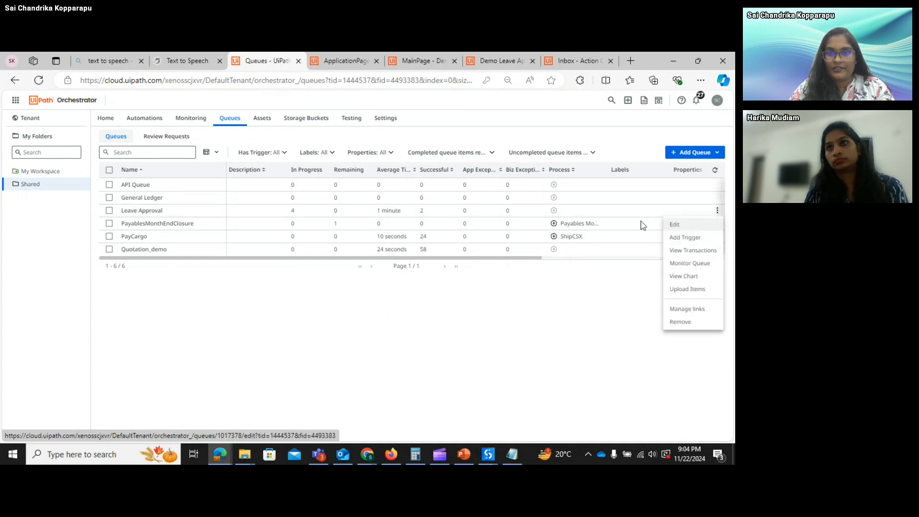
click(692, 250)
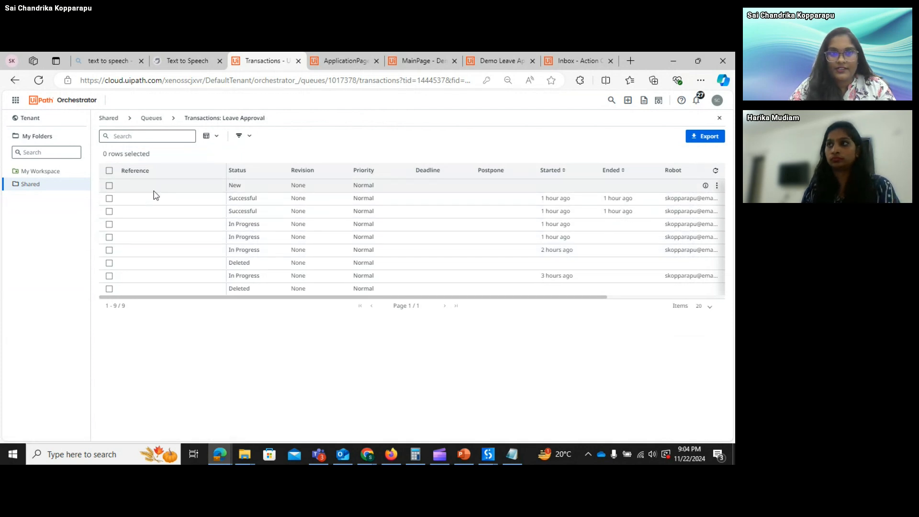
click(716, 185)
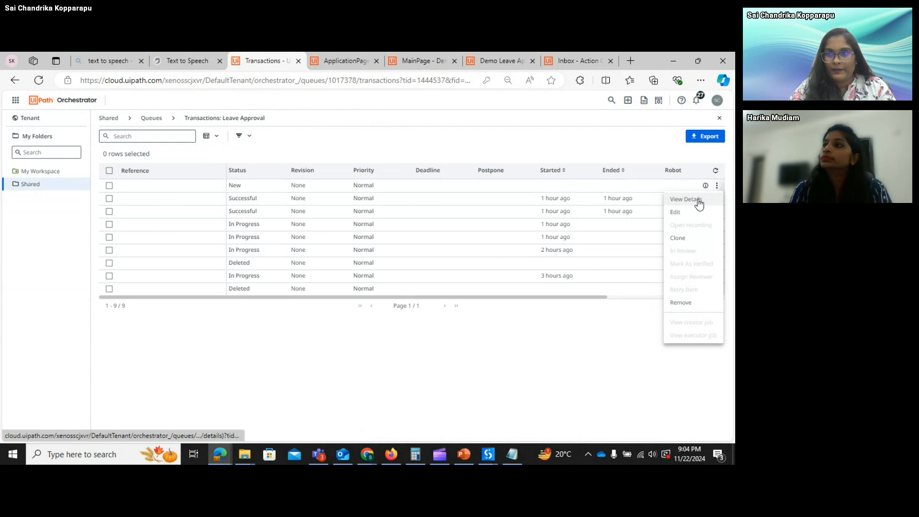
click(698, 200)
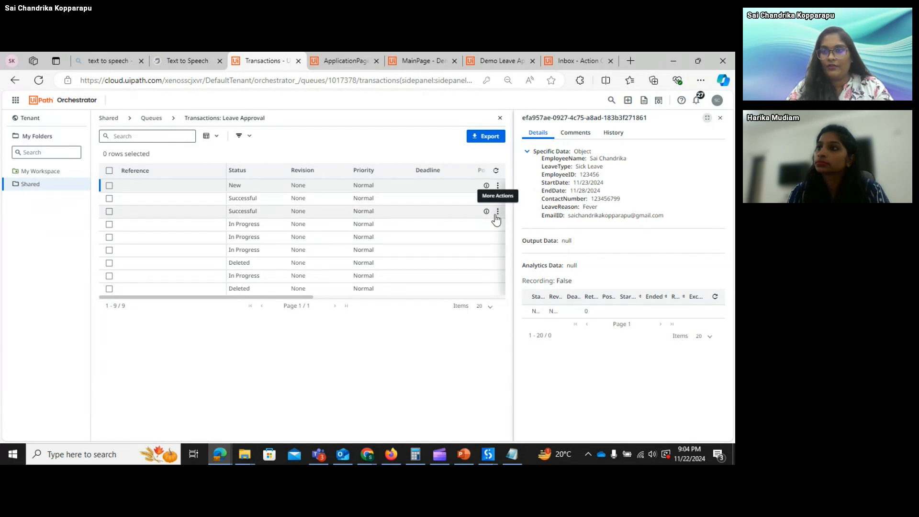
click(721, 119)
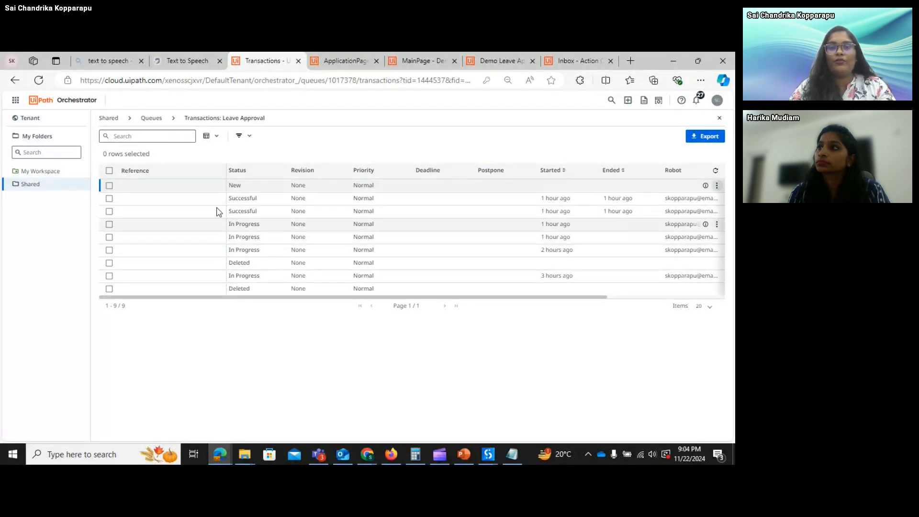
- Filter the transactions to status New, then switch to the Leave Application Form editor
click(246, 138)
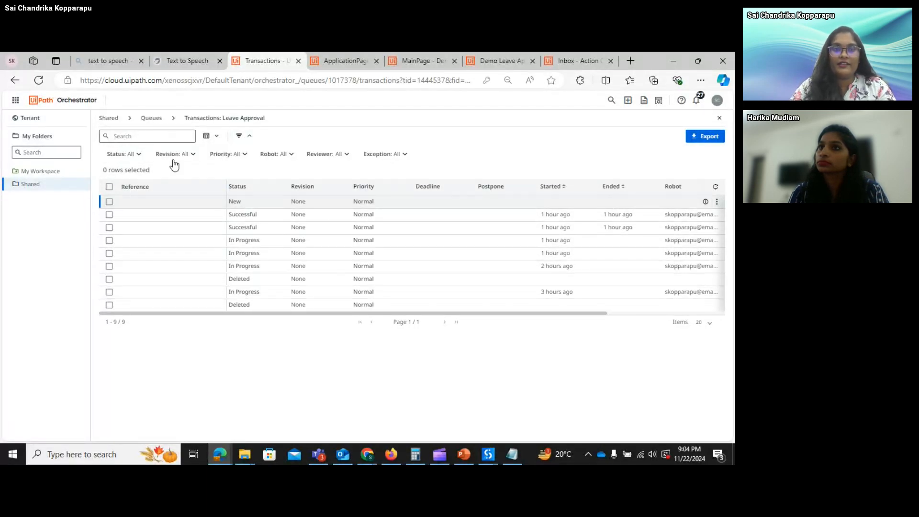
click(136, 155)
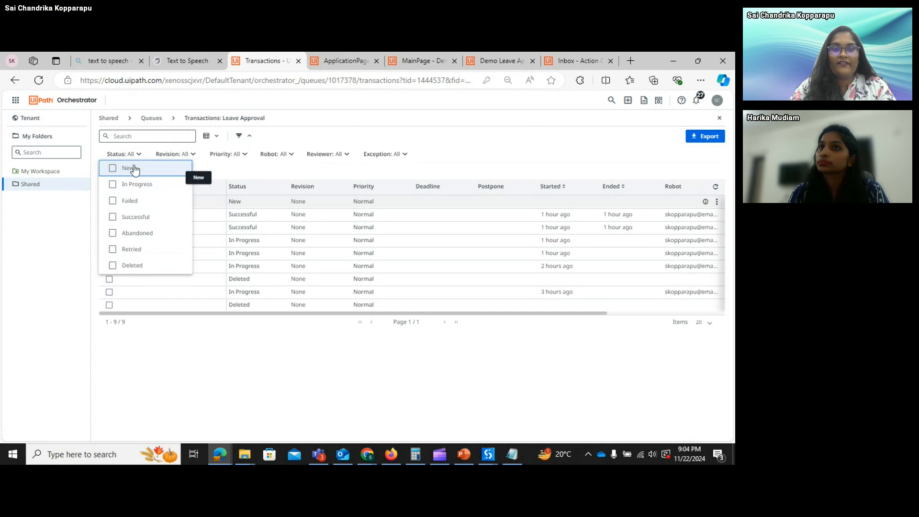
click(126, 168)
click(257, 290)
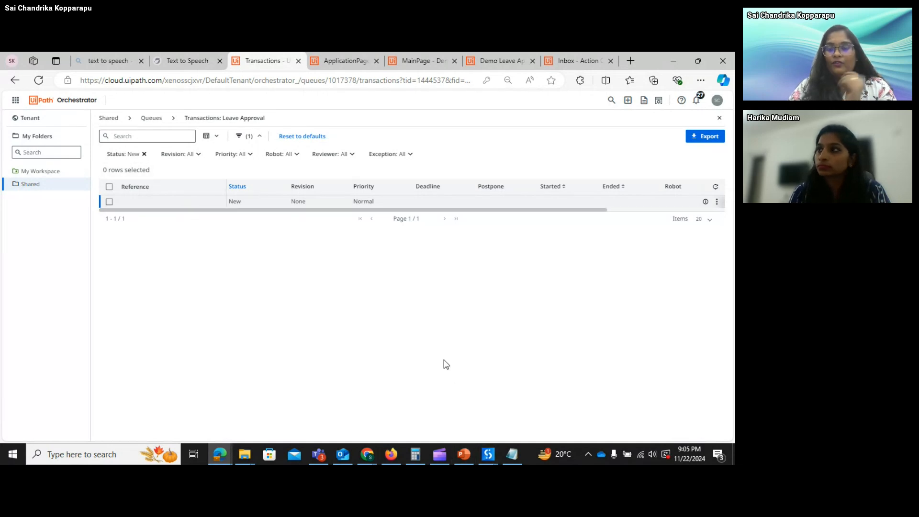
mouse_move(489, 459)
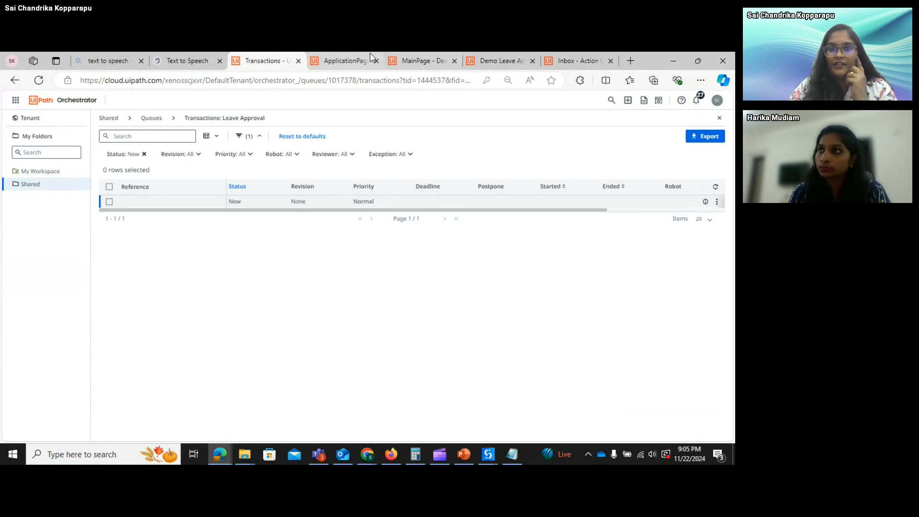
click(358, 59)
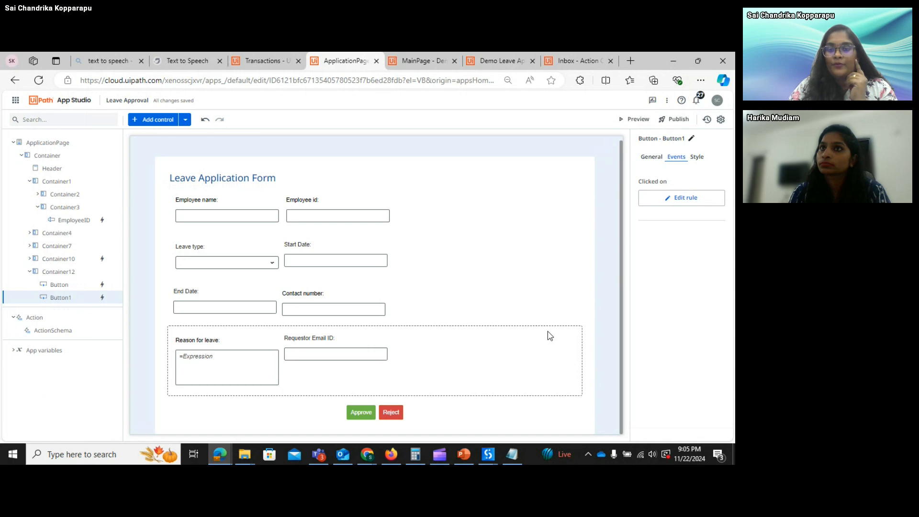
- Switch from Demo_InvoiceDataExtraction to the LeaveApproval Studio window showing its Main workflow
mouse_move(496, 459)
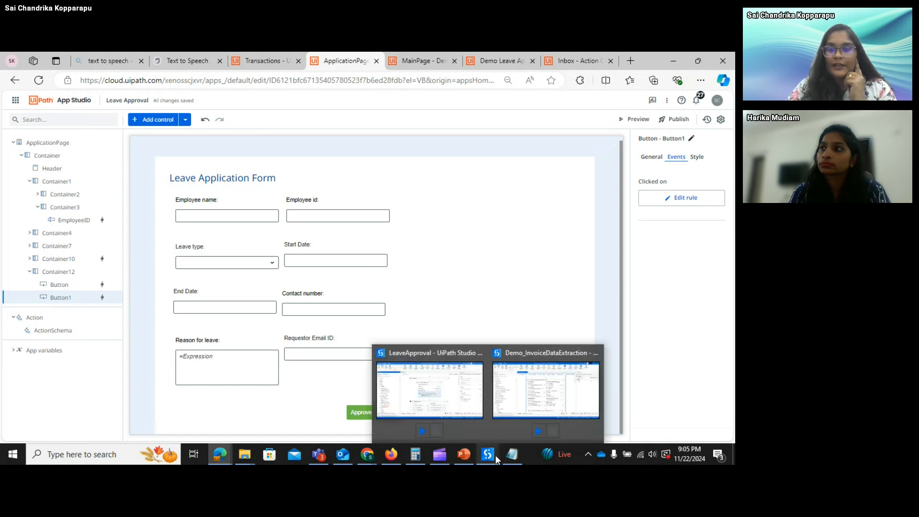
click(532, 395)
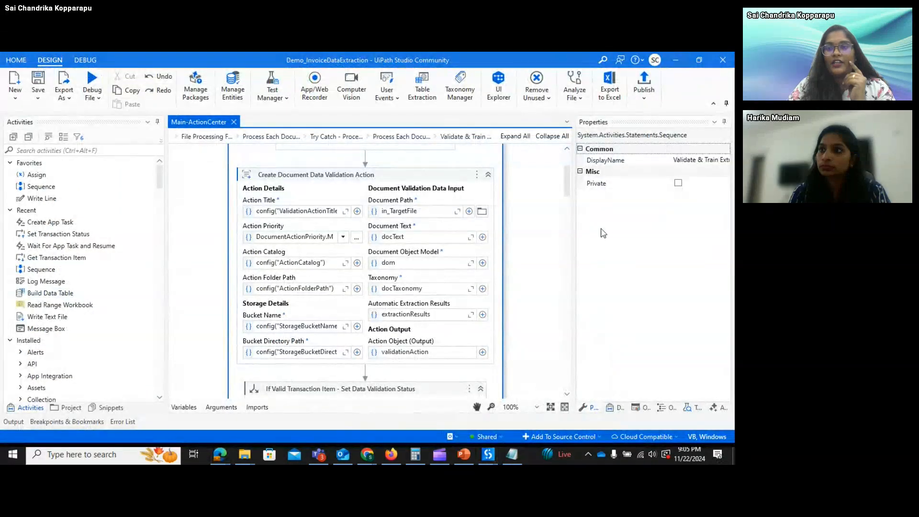
mouse_move(487, 454)
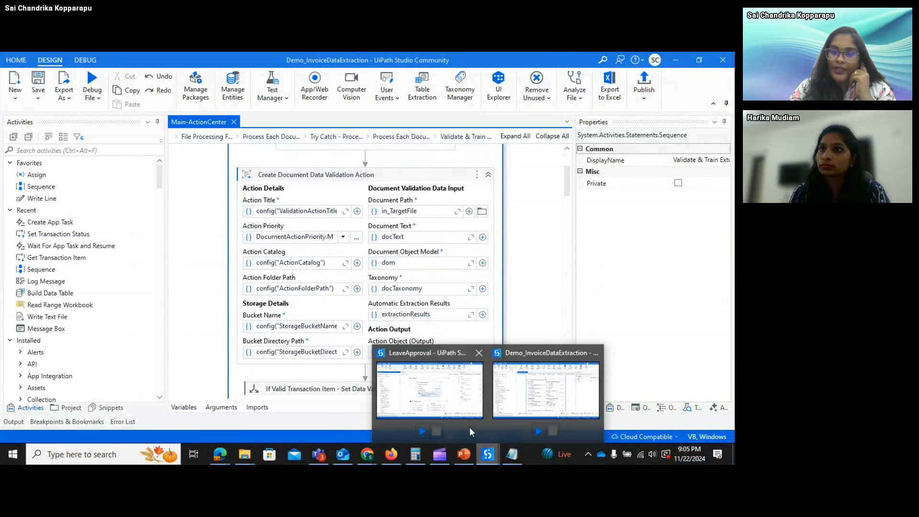
click(459, 411)
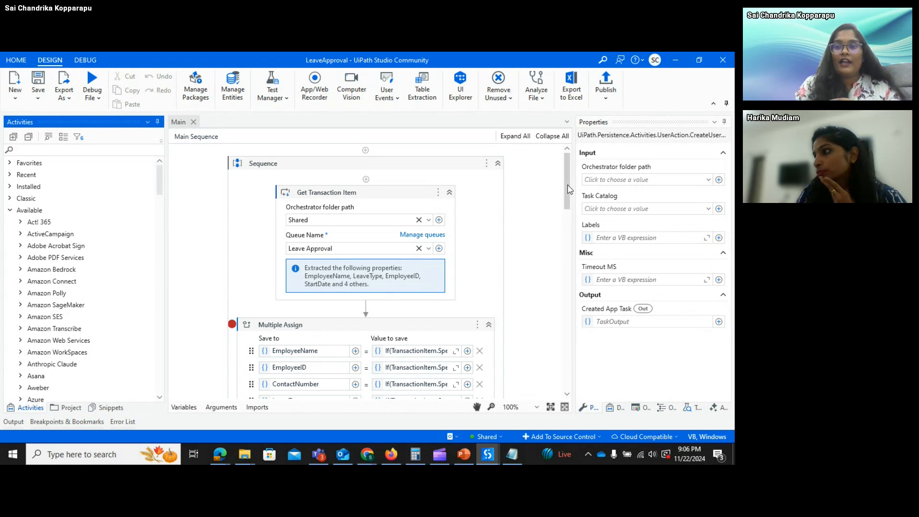
- Inspect Get Transaction Item, then Create App Task: Leave Approval app v2.0.0, 'Leave Request', Medium priority
click(406, 200)
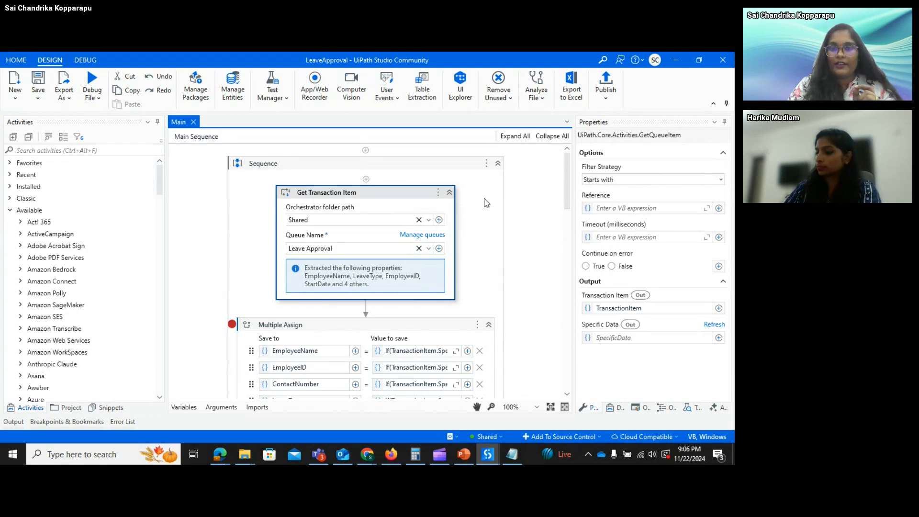
drag(568, 197, 565, 227)
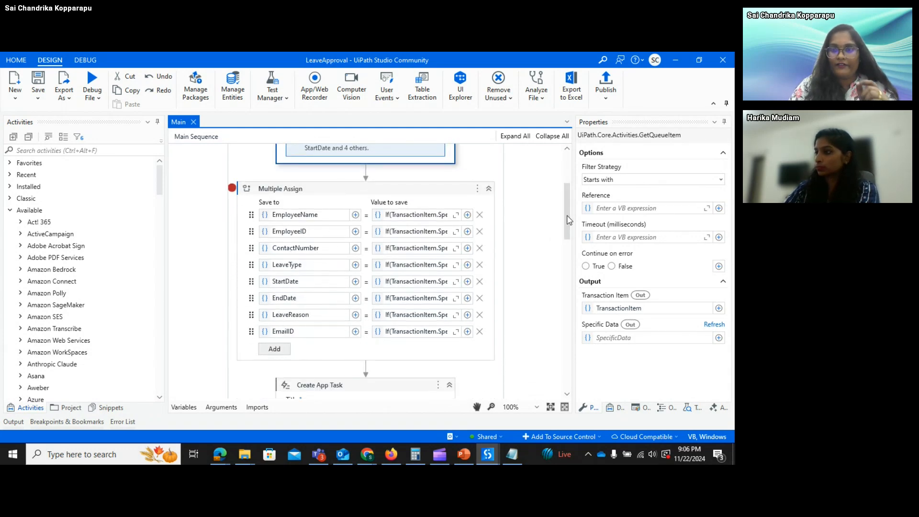
drag(568, 219, 569, 252)
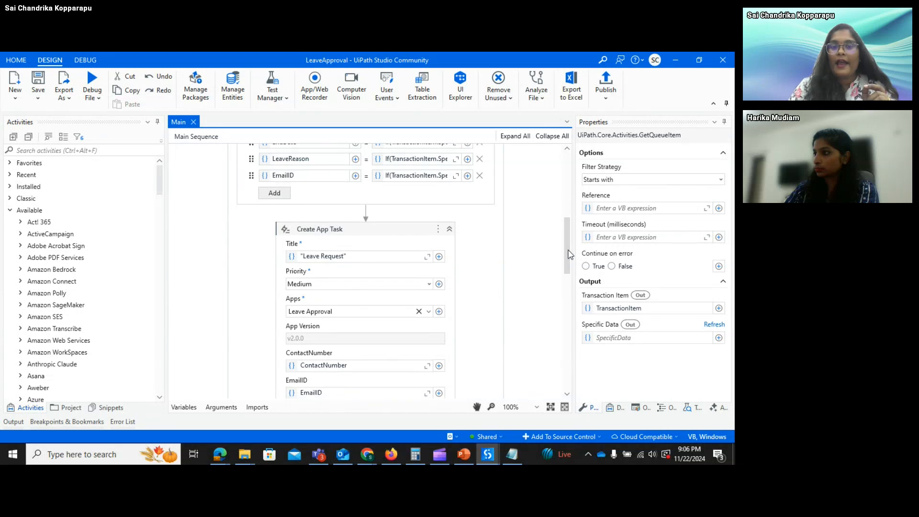
click(397, 238)
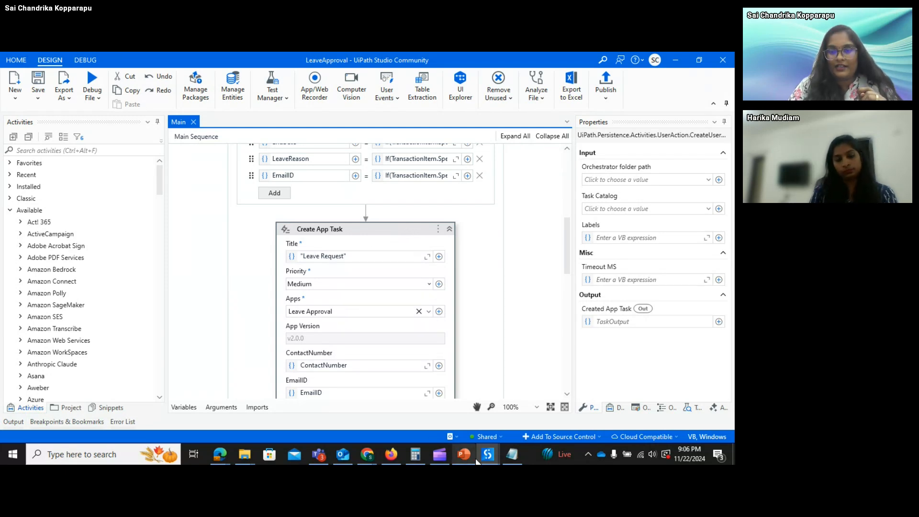
mouse_move(488, 460)
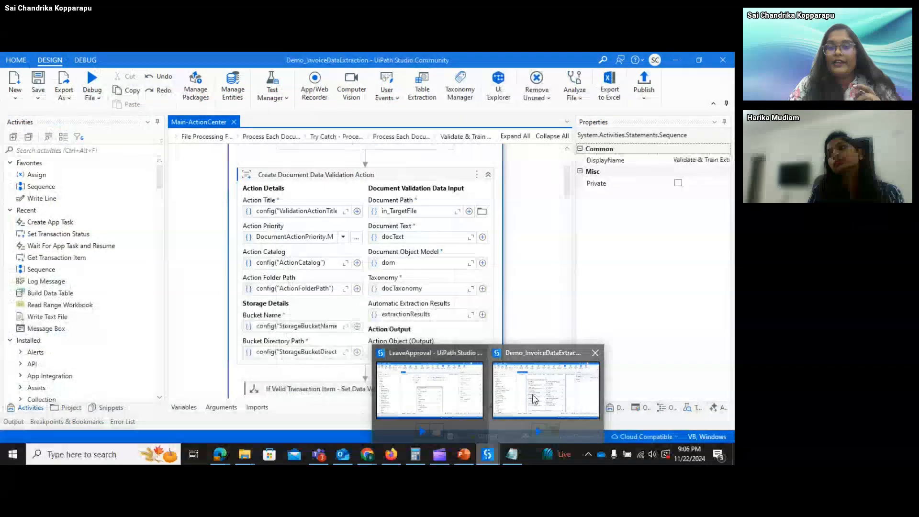
click(535, 397)
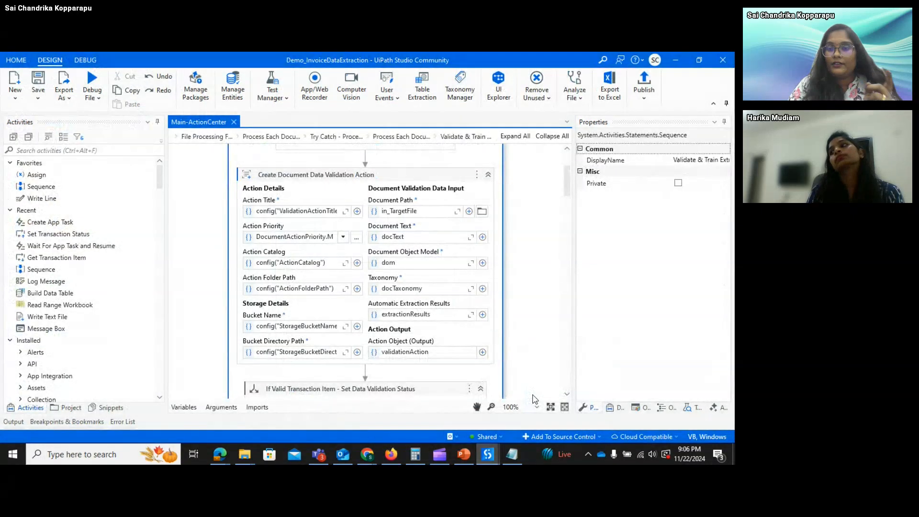
click(396, 179)
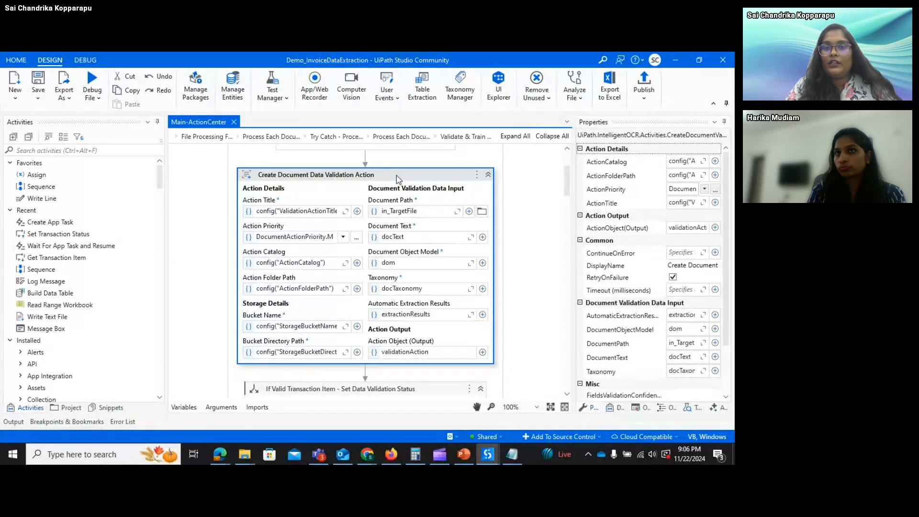
scroll(569, 185, down, 1)
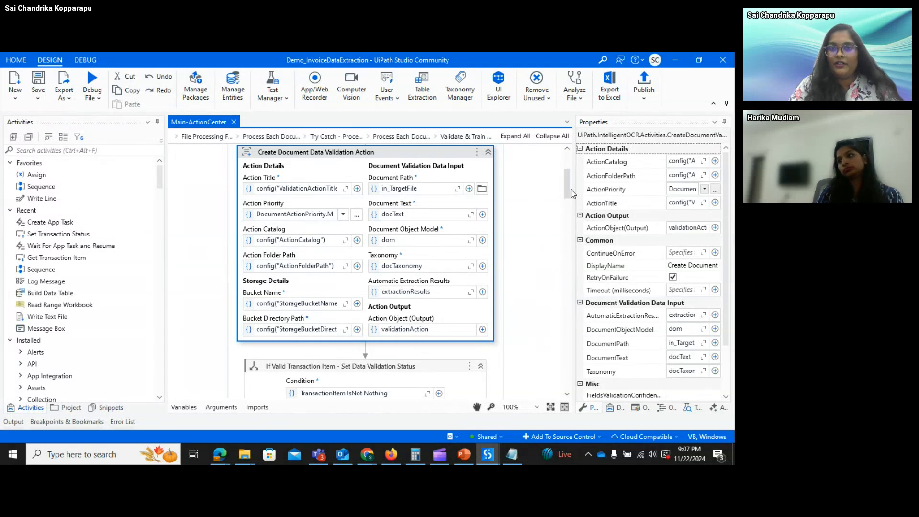
drag(571, 190, 586, 263)
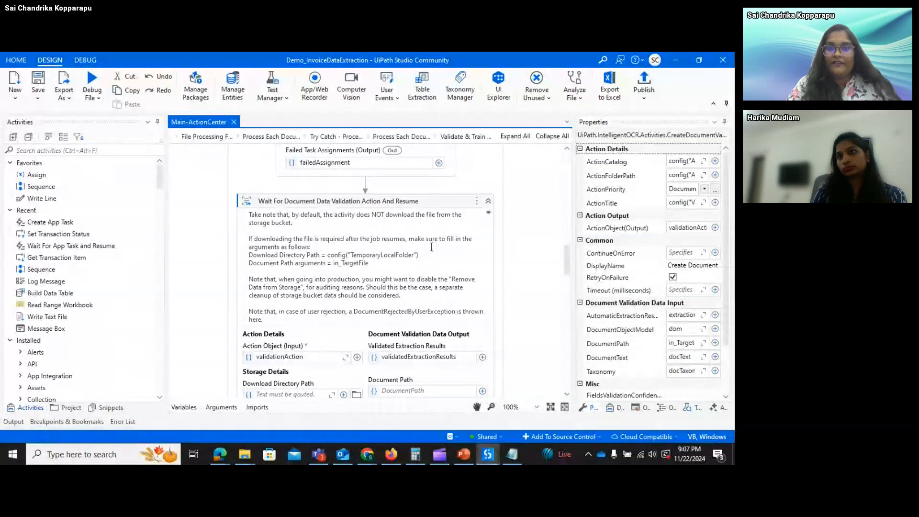
click(397, 211)
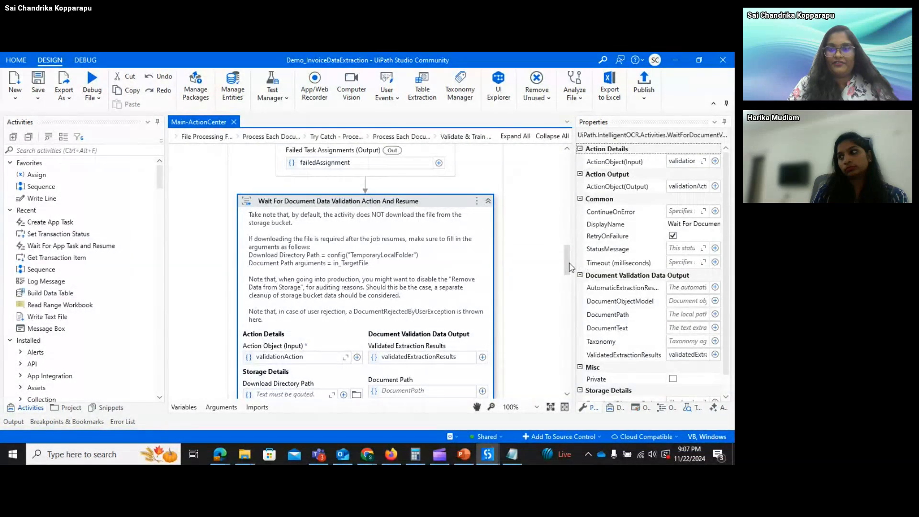
drag(570, 267, 570, 268)
key(alt+Tab)
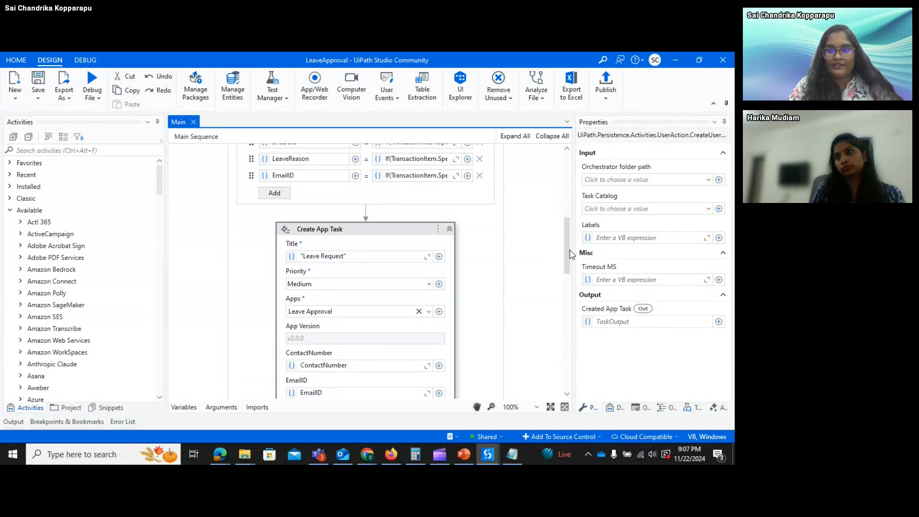
drag(569, 254, 570, 263)
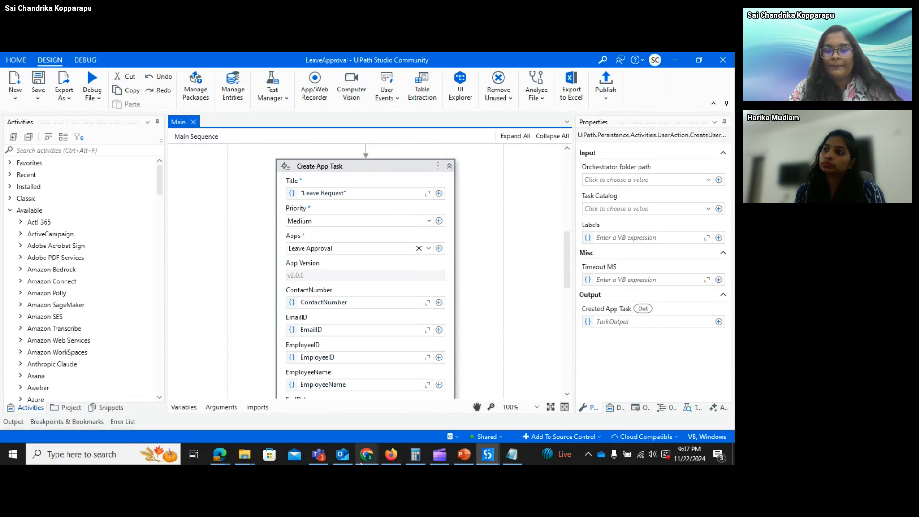
mouse_move(365, 460)
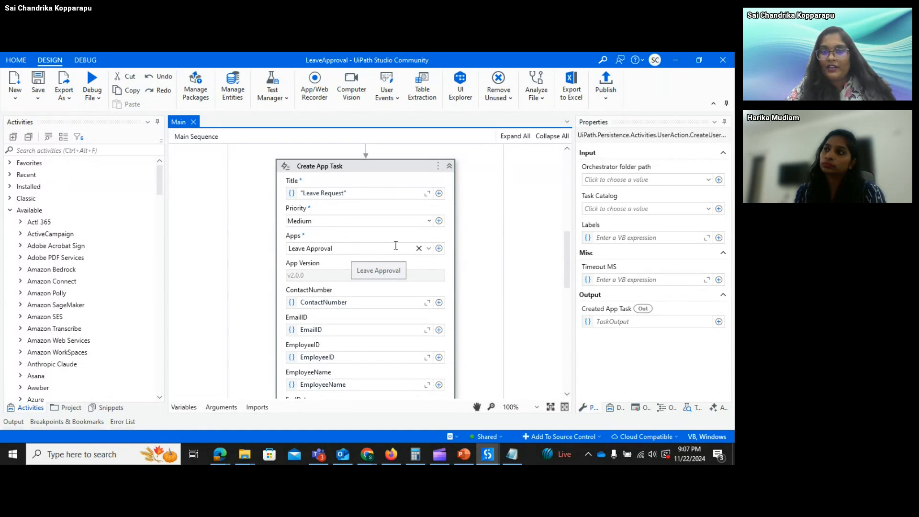
click(351, 249)
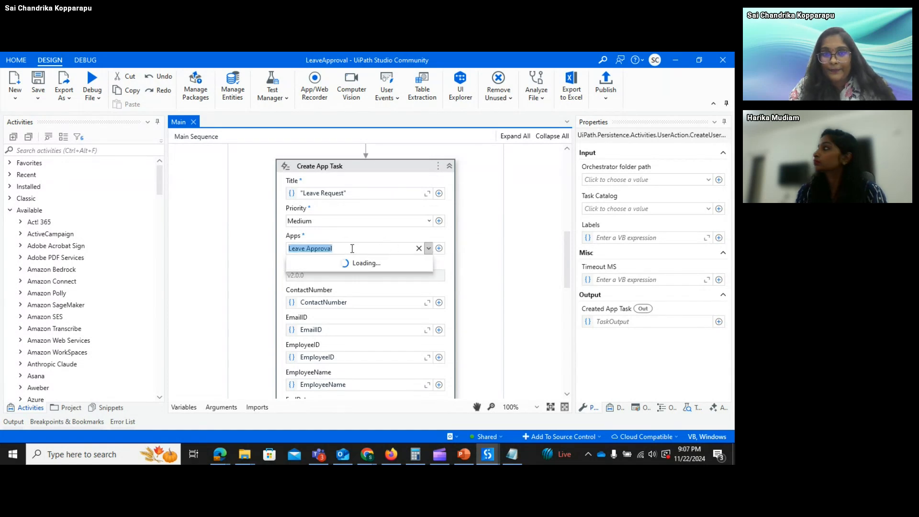
click(407, 282)
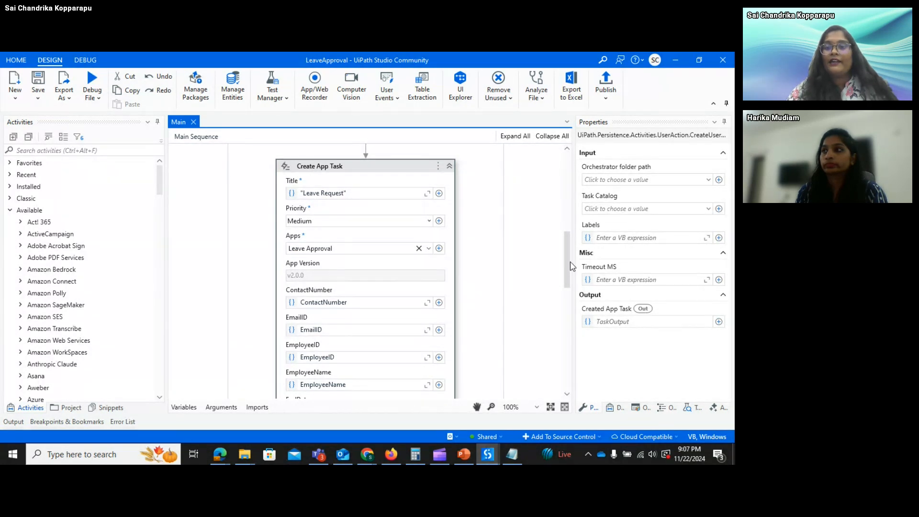
scroll(568, 275, down, 2)
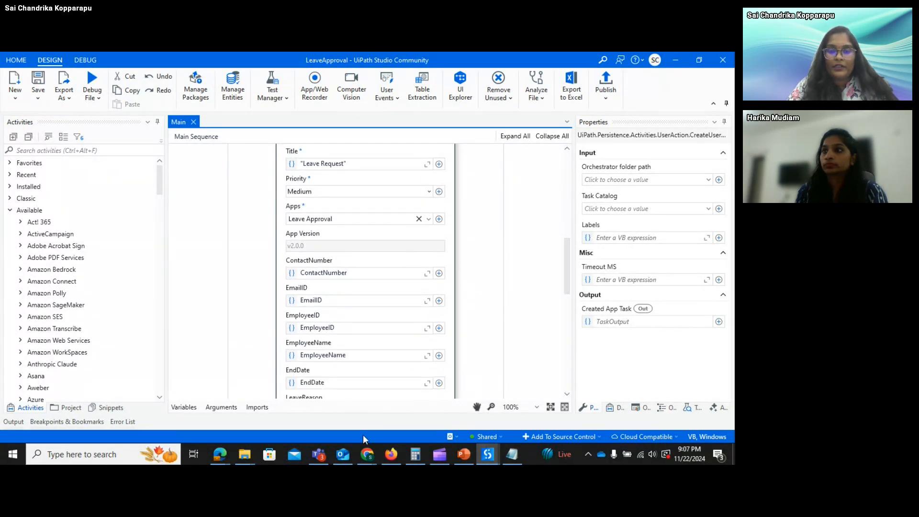
mouse_move(220, 457)
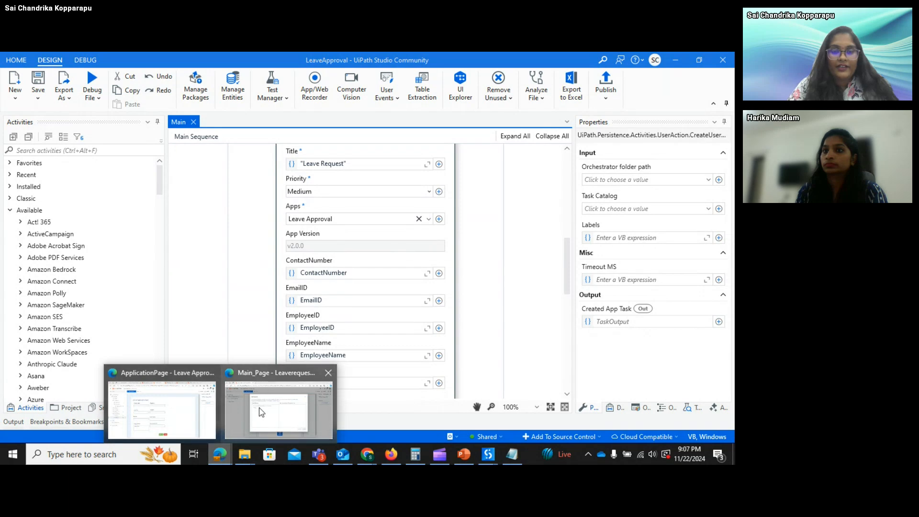
mouse_move(265, 410)
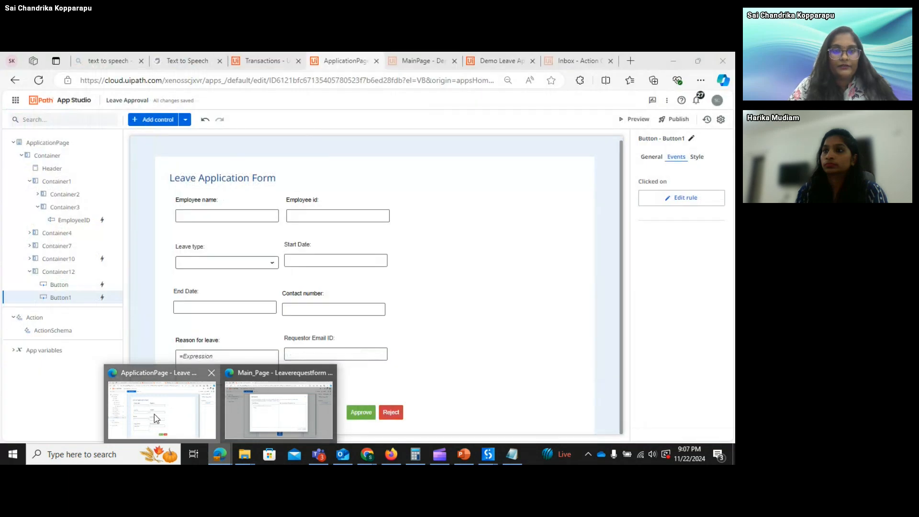
click(154, 415)
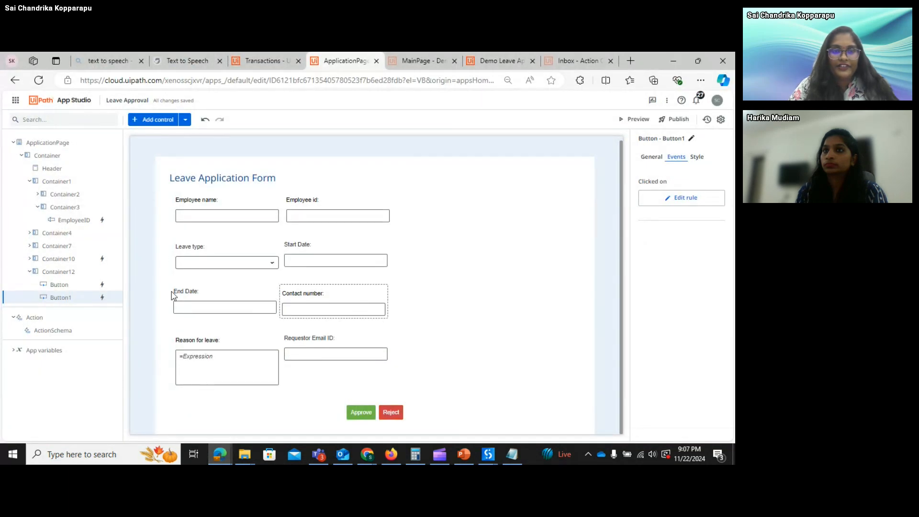
click(55, 319)
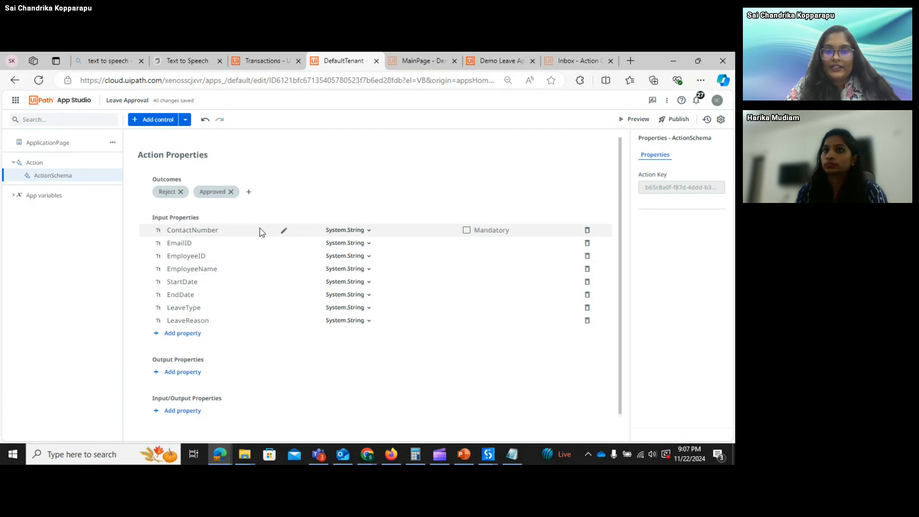
key(alt+Tab)
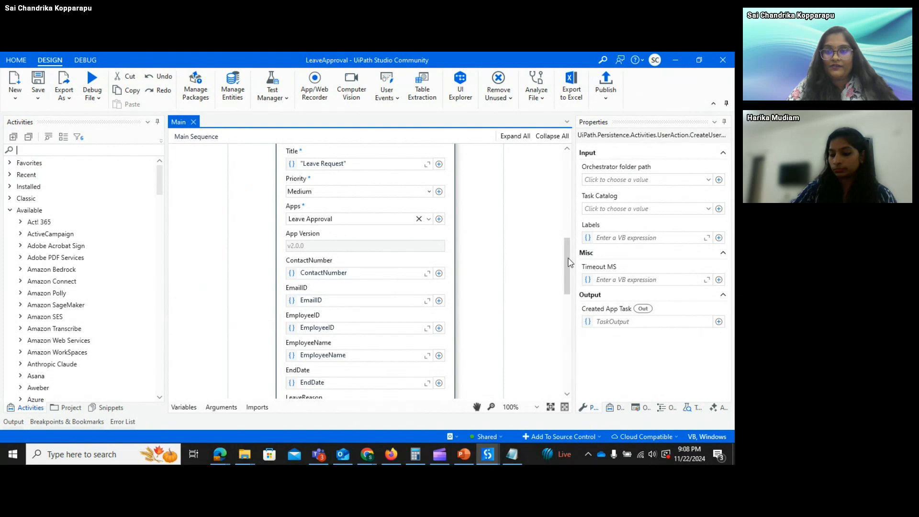
drag(568, 263, 571, 275)
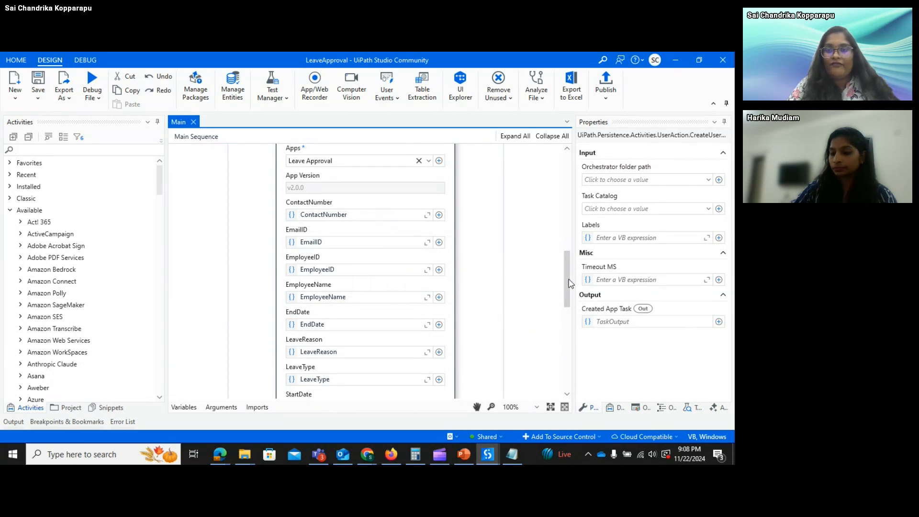
mouse_move(570, 287)
mouse_down()
mouse_move(570, 200)
mouse_move(575, 295)
mouse_up()
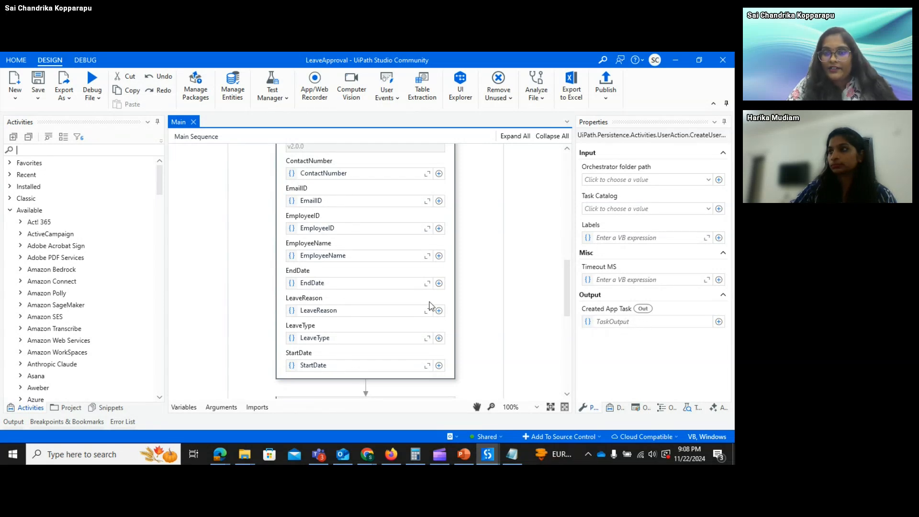
click(627, 323)
text(myTask)
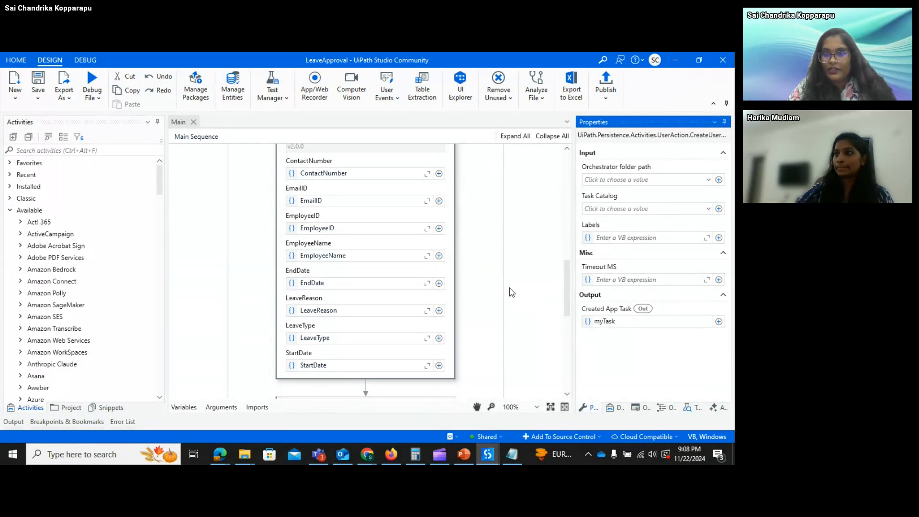
click(486, 289)
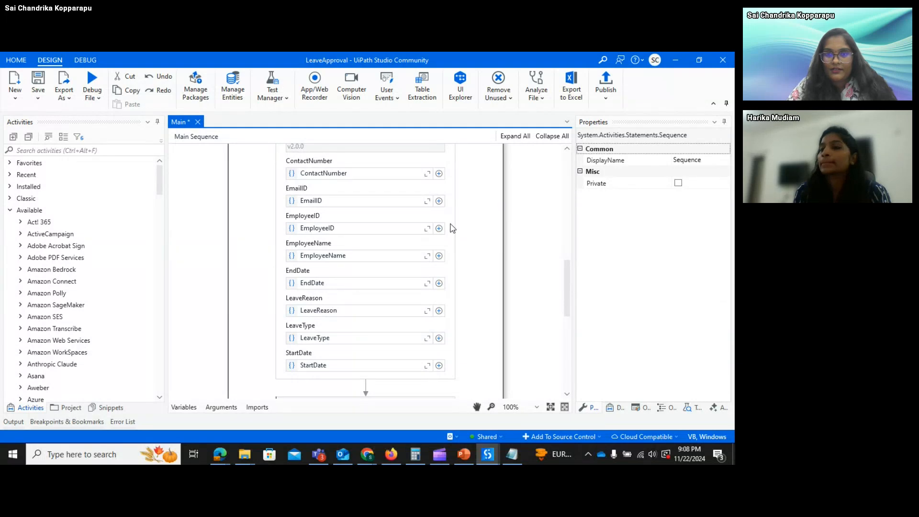
click(452, 228)
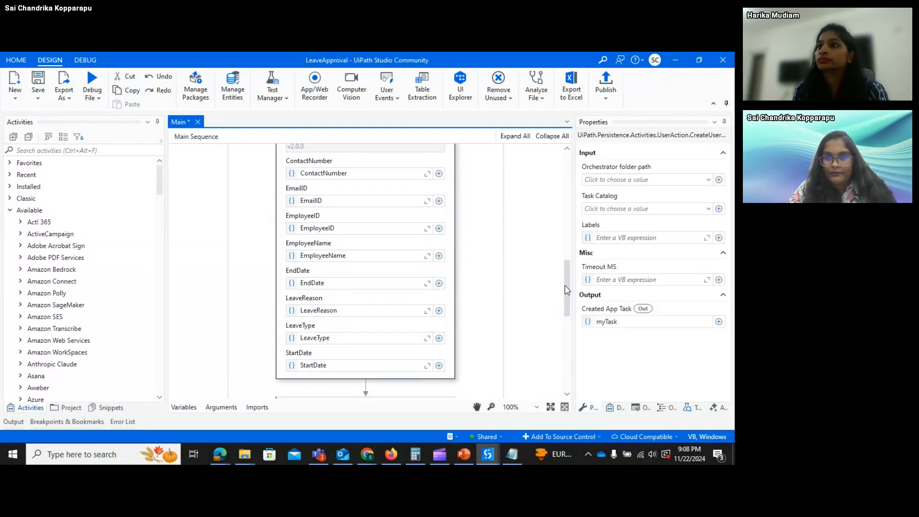
drag(567, 289, 569, 319)
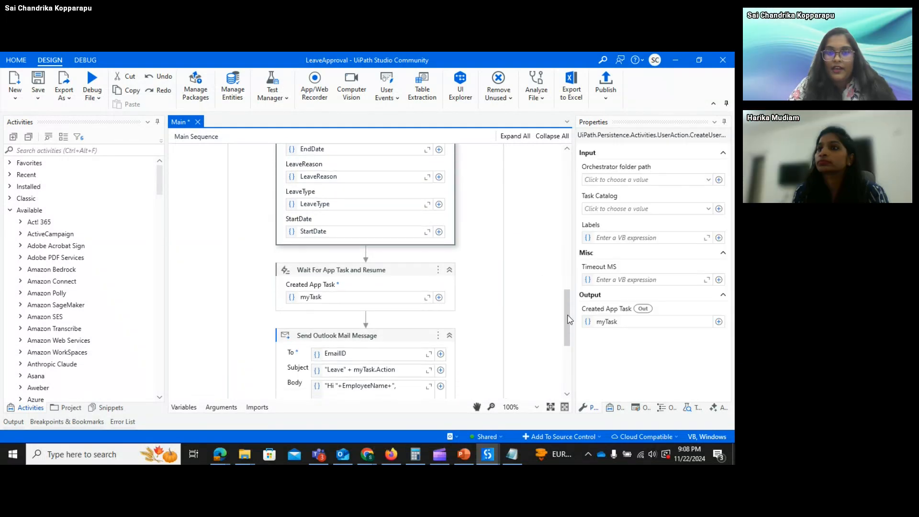
- Compare the Create App Task settings with the Wait For App Task outputs
click(377, 280)
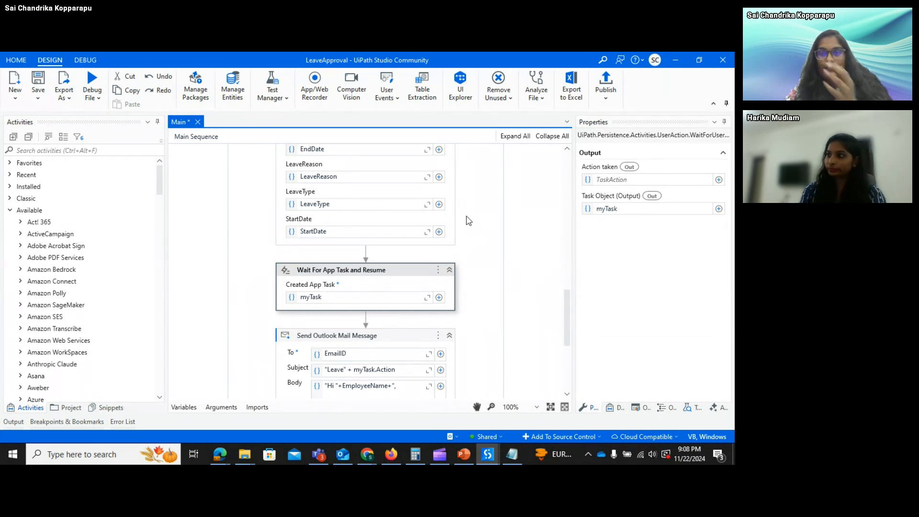
click(450, 221)
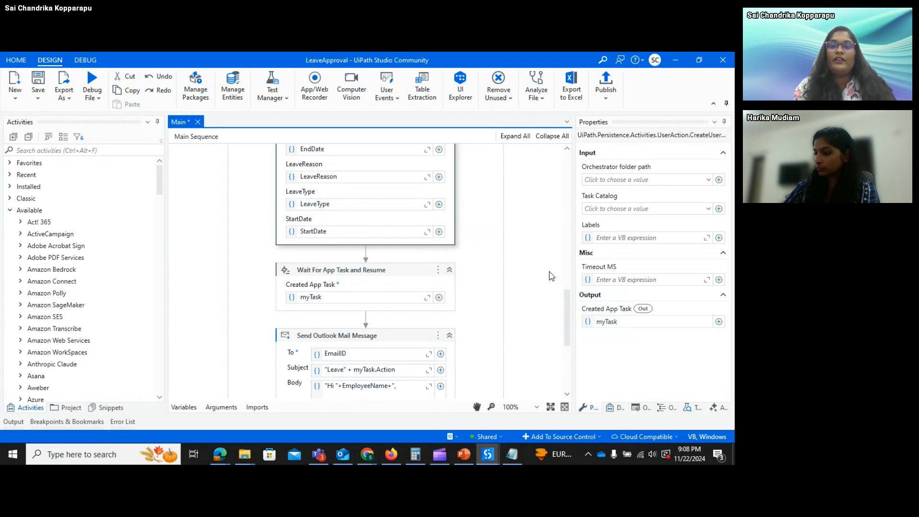
click(400, 278)
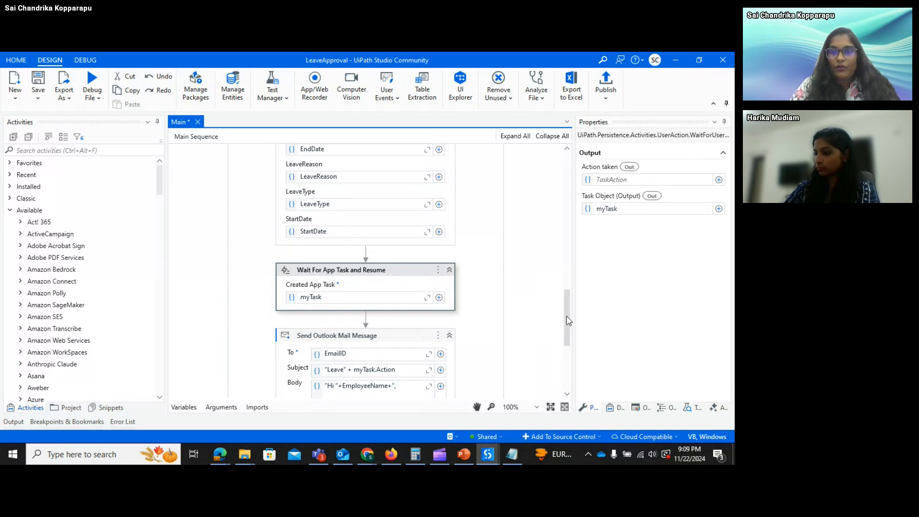
drag(568, 316, 567, 317)
click(451, 230)
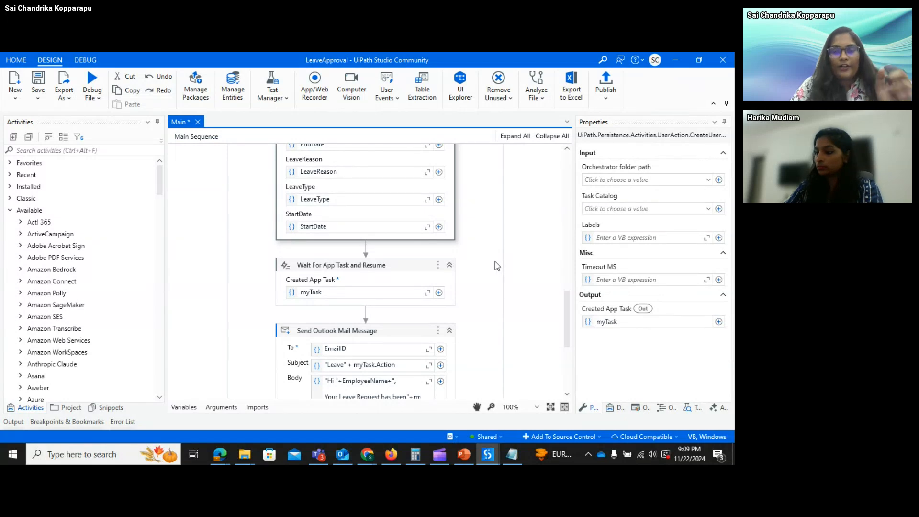
click(411, 269)
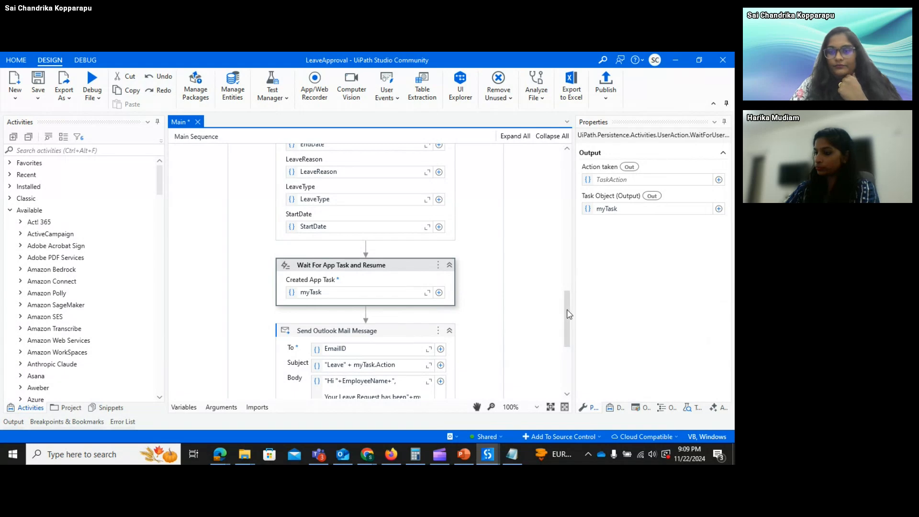
scroll(569, 318, down, 1)
scroll(568, 319, down, 4)
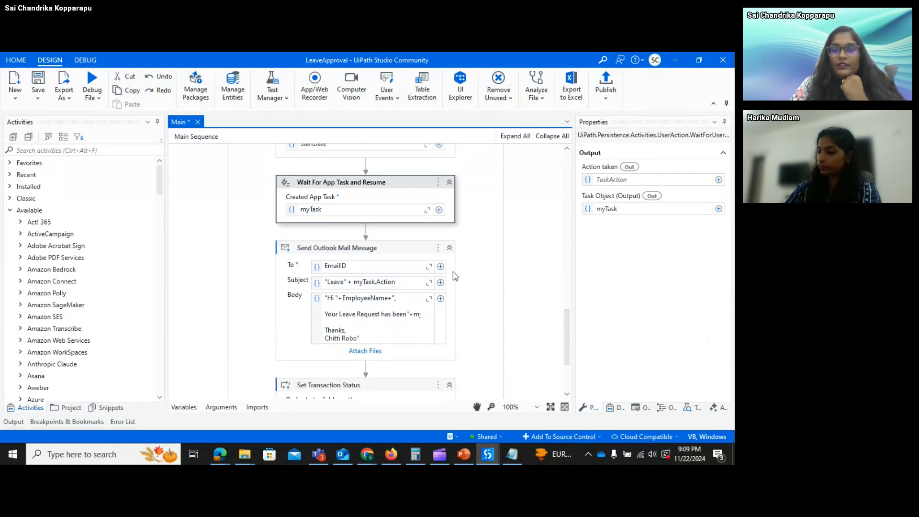
- Inspect the Send Outlook Mail Message outcome email, then bring the App Studio Leave Approval app forward
click(386, 250)
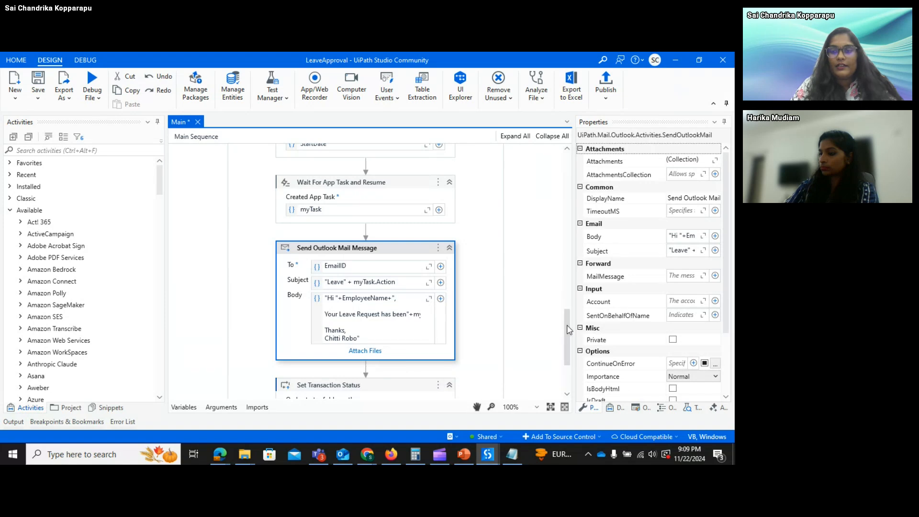
scroll(568, 365, down, 3)
drag(569, 365, 569, 184)
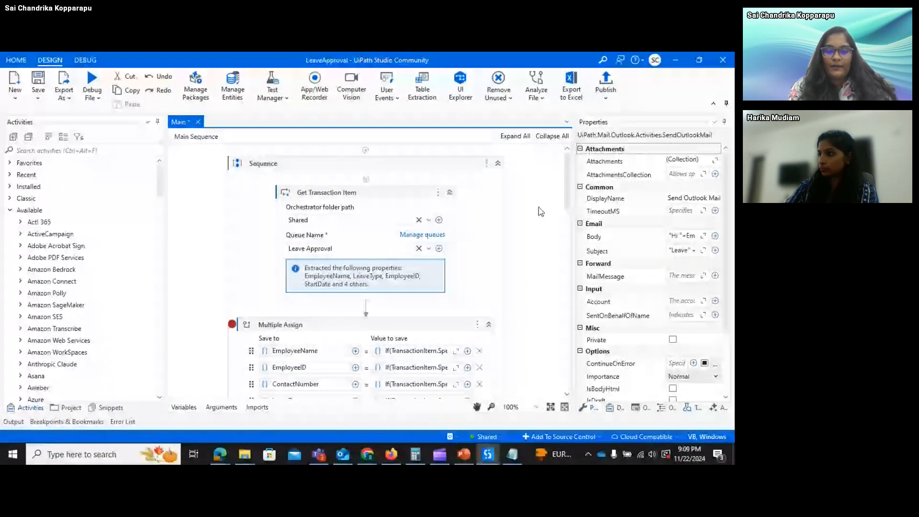
mouse_move(225, 454)
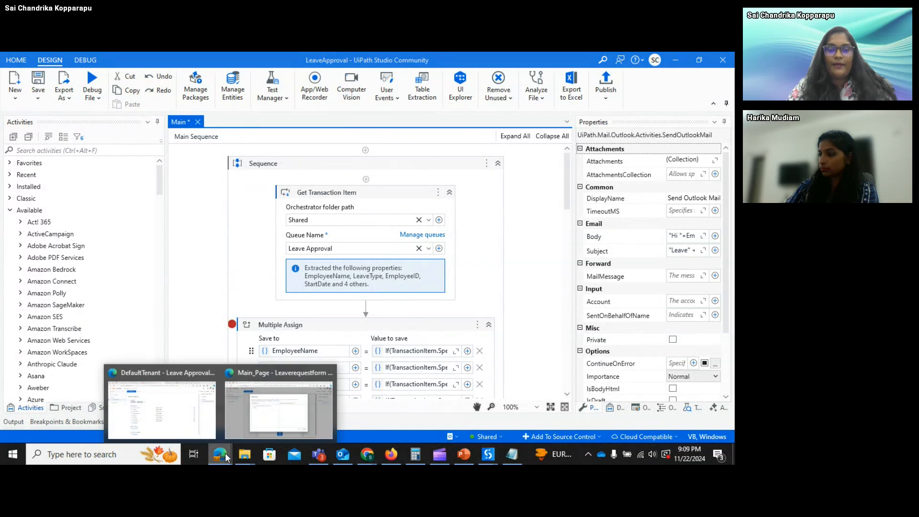
click(198, 423)
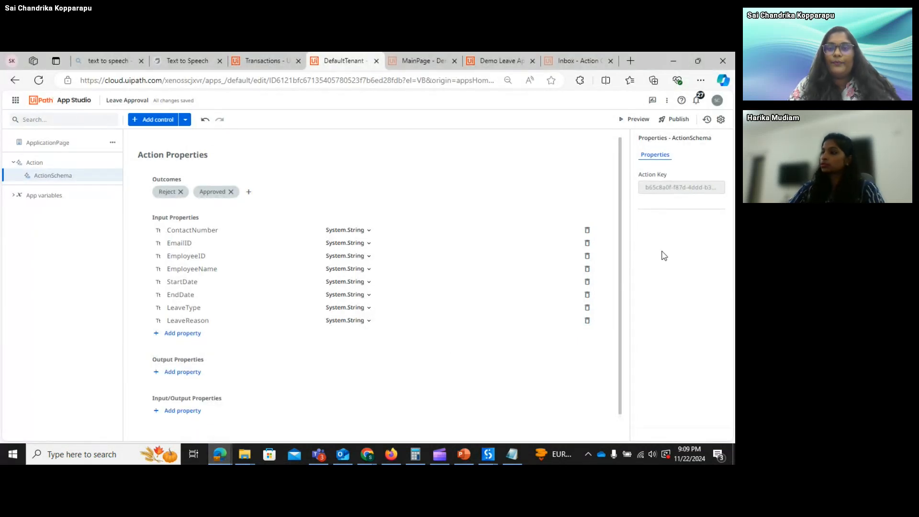
- Switch to the Leave Application Form page, then to the Leave Approval queue transactions in Orchestrator
click(416, 60)
click(284, 57)
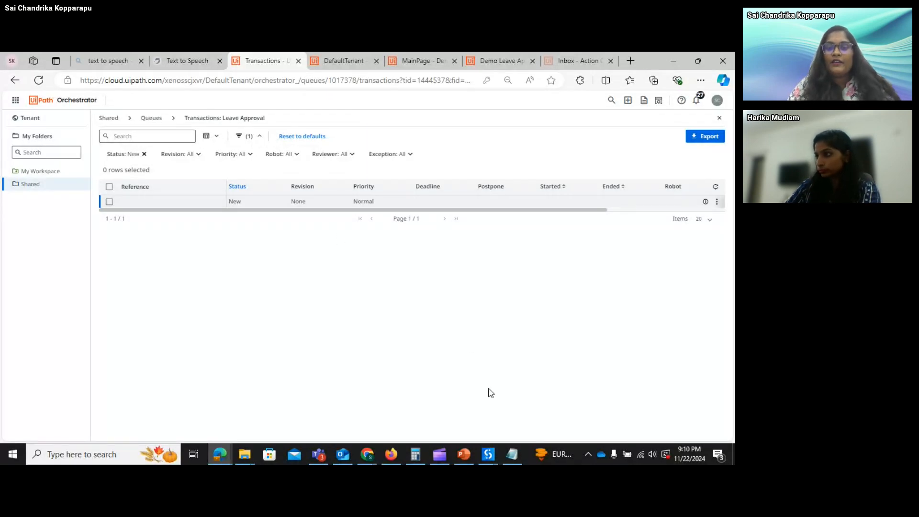
- Bring the LeaveApproval workflow forward in Studio, glancing back once at the Orchestrator queue
click(492, 455)
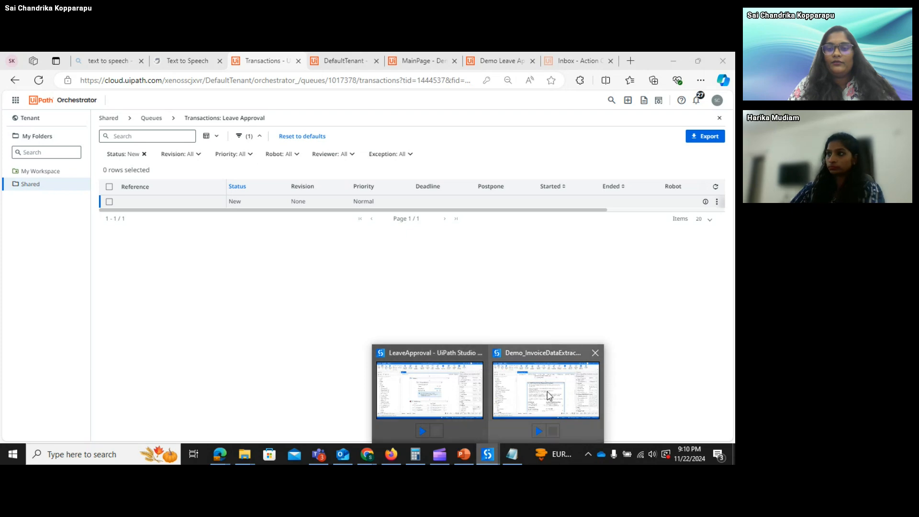
click(453, 398)
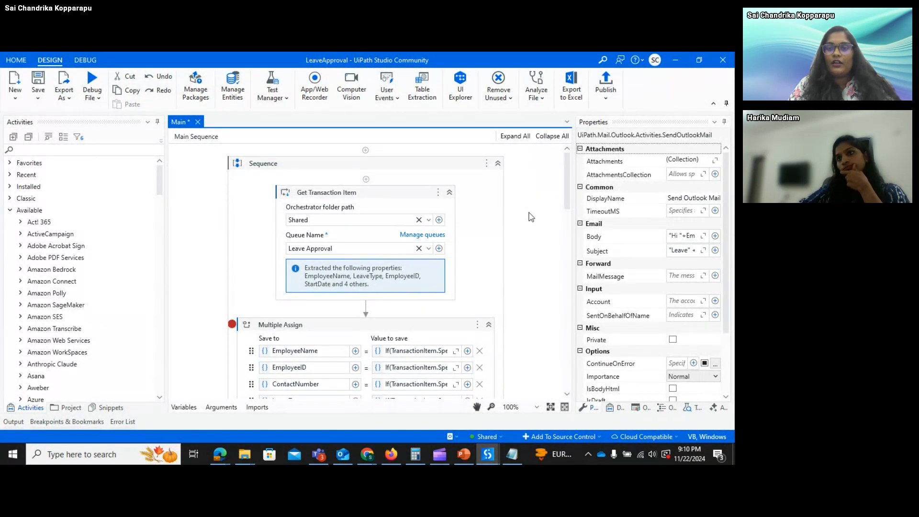
key(alt+Tab)
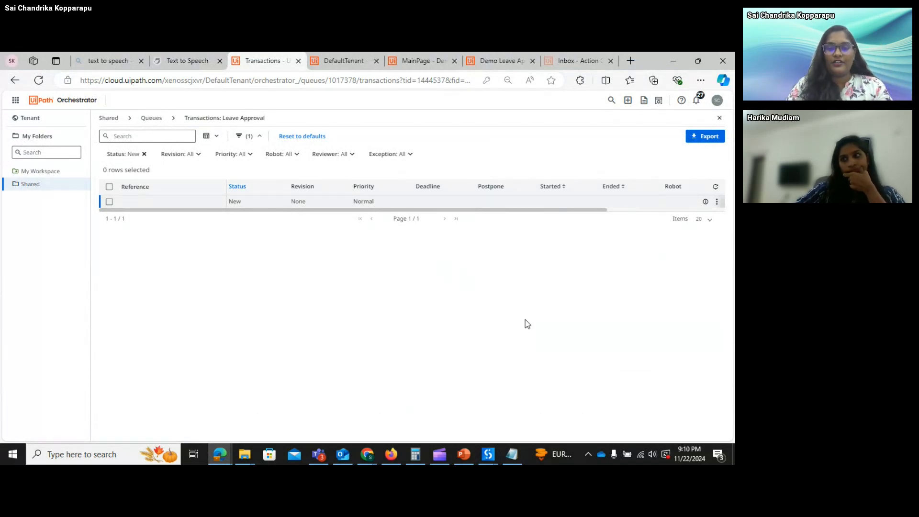
key(alt+Tab)
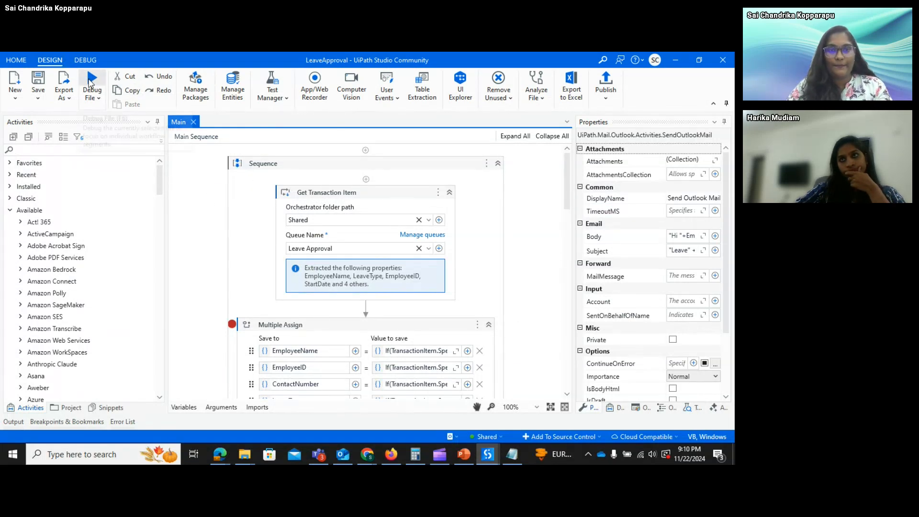
- Debug LeaveApproval past the Multiple Assign breakpoint and inspect Create App Task while the run waits
click(92, 81)
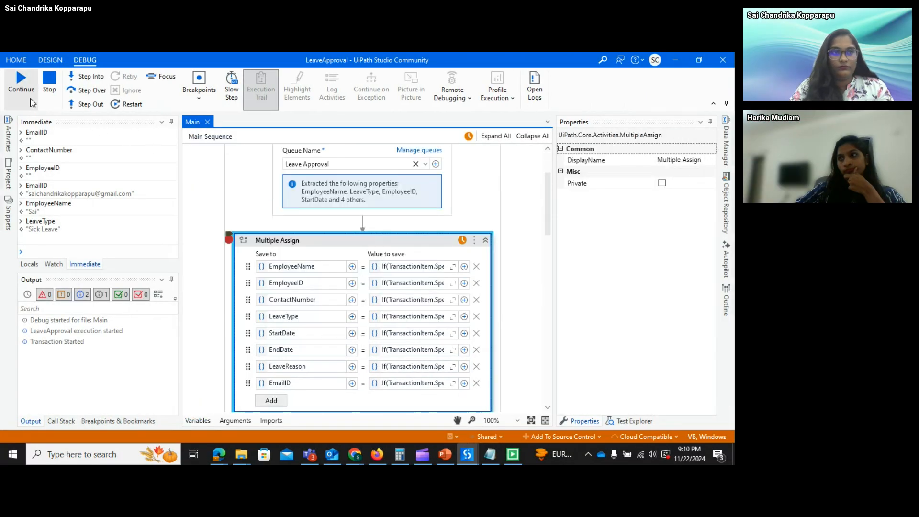
click(23, 85)
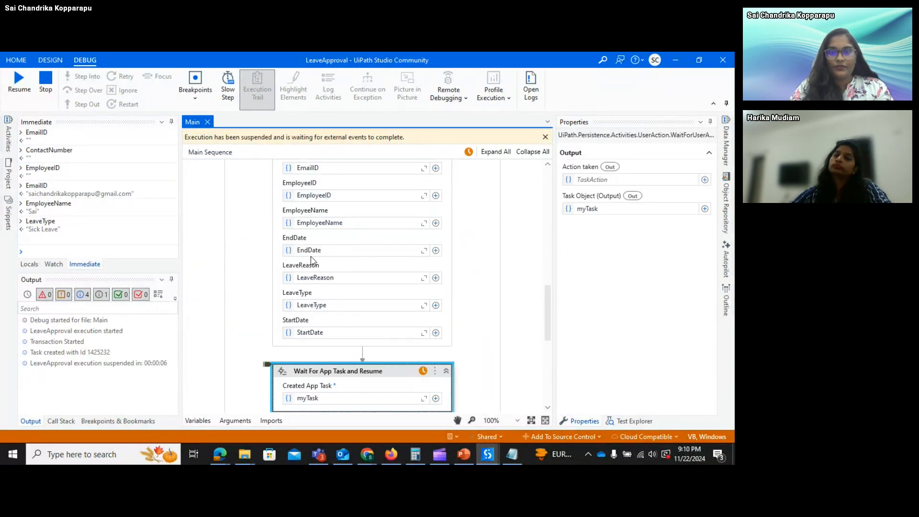
click(445, 193)
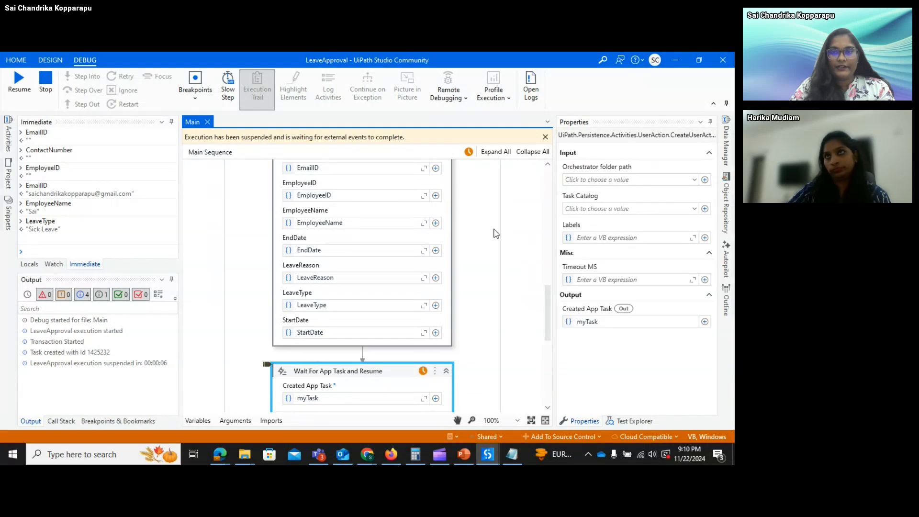
mouse_move(550, 308)
mouse_down()
mouse_move(549, 287)
mouse_move(544, 323)
mouse_up()
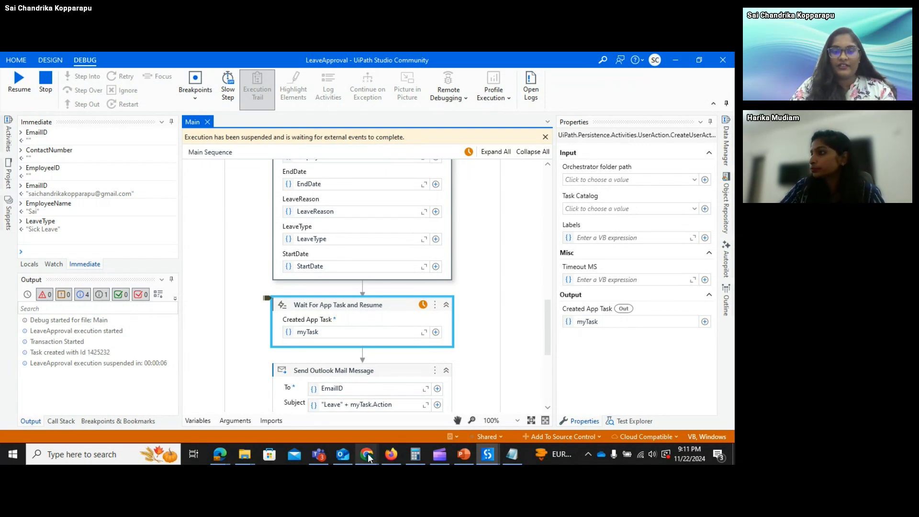
- Open the pending Leave Request task from the refreshed unassigned list in Action Center
mouse_move(227, 458)
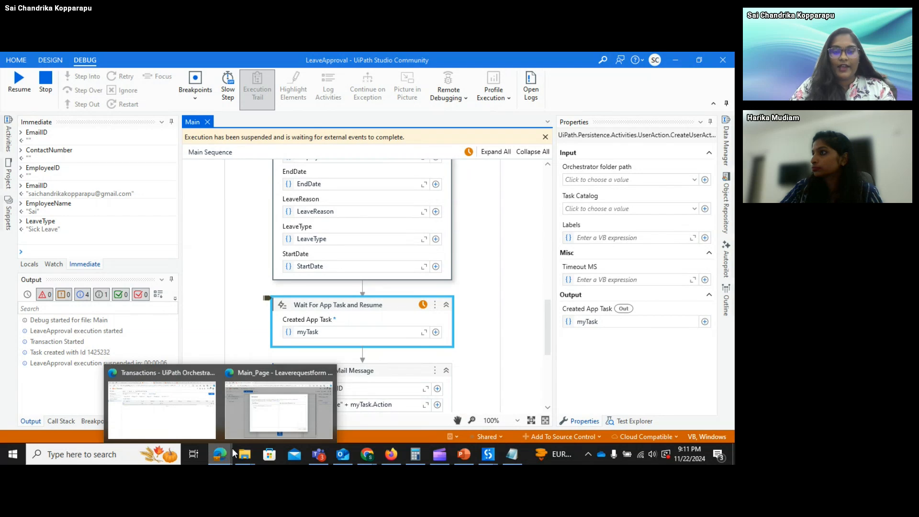
click(194, 419)
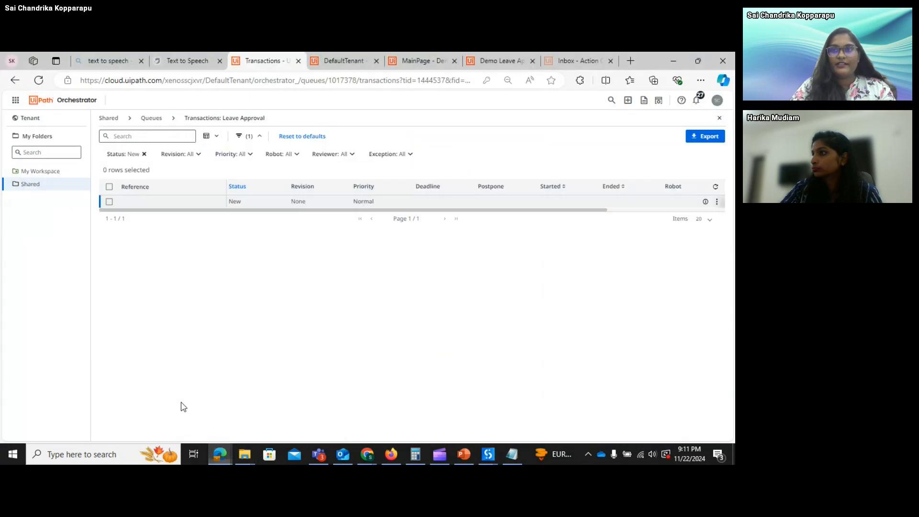
click(574, 61)
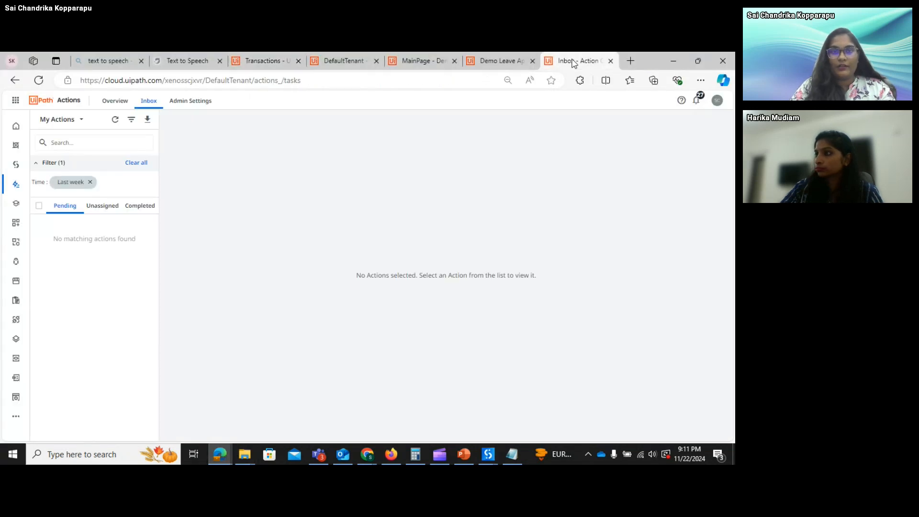
click(115, 120)
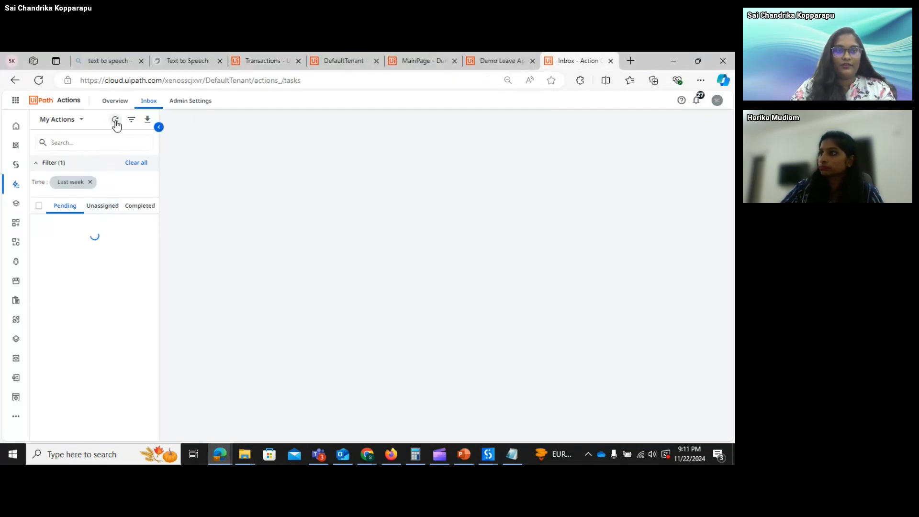
click(114, 209)
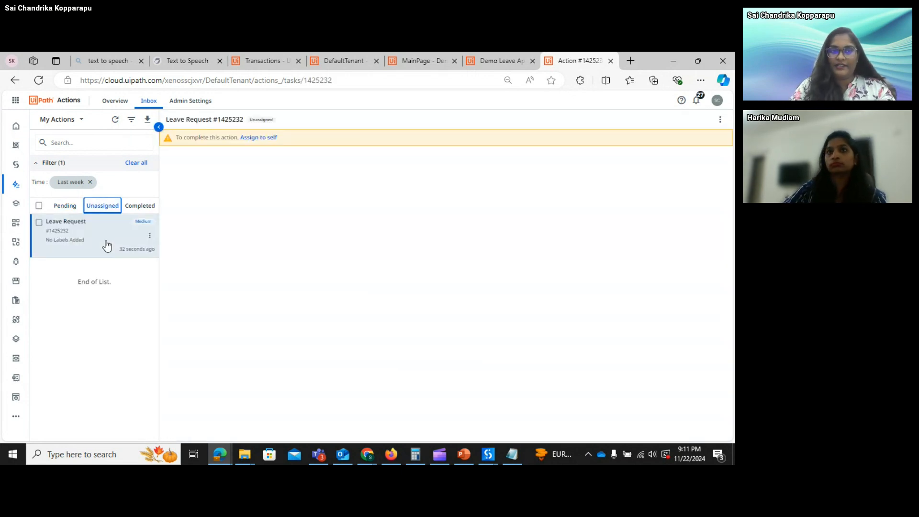
click(107, 245)
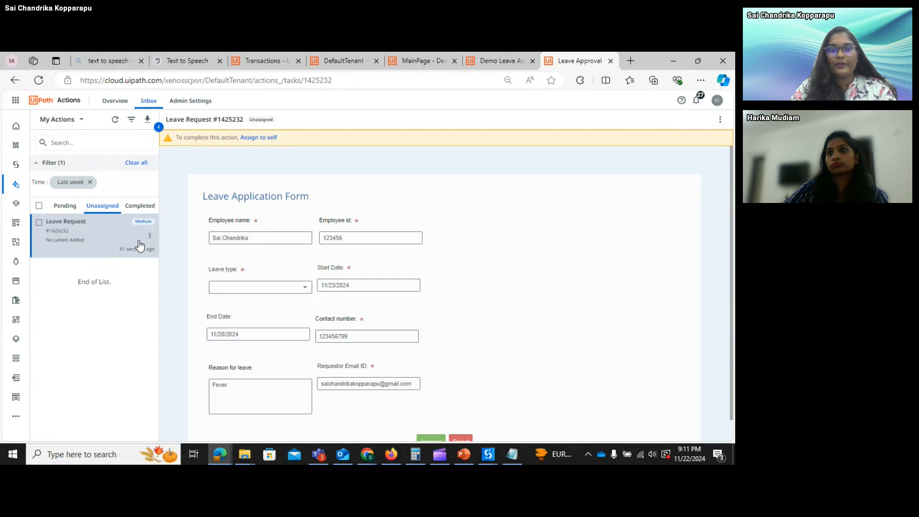
- Assign Leave Request task 1425232 to yourself and approve it
click(262, 142)
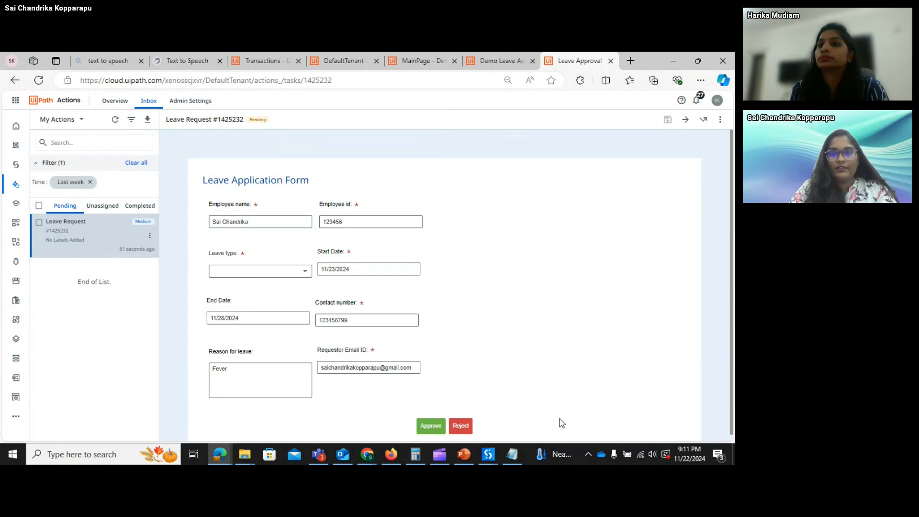
click(497, 450)
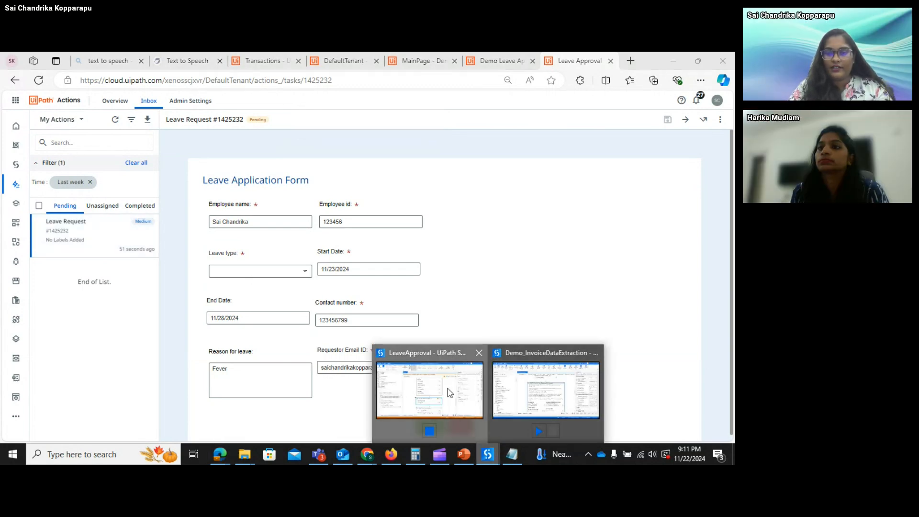
click(449, 393)
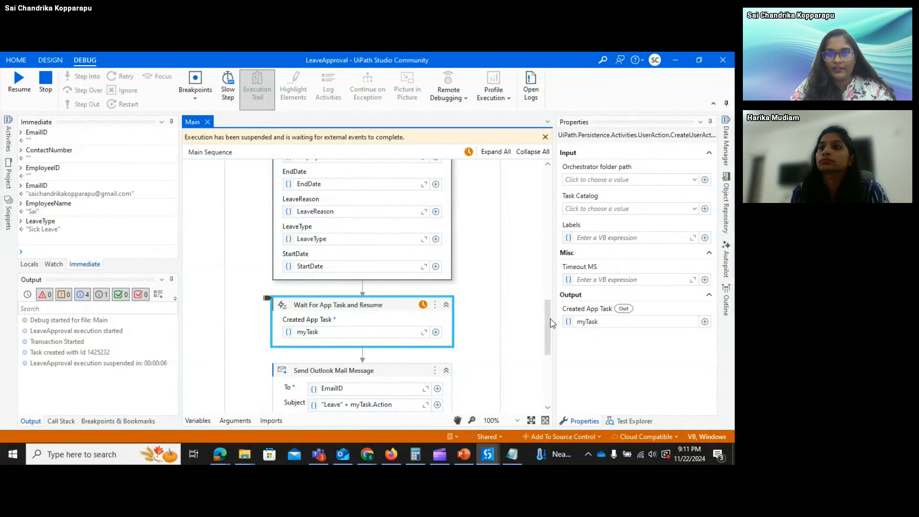
drag(550, 319, 540, 272)
key(alt+Tab)
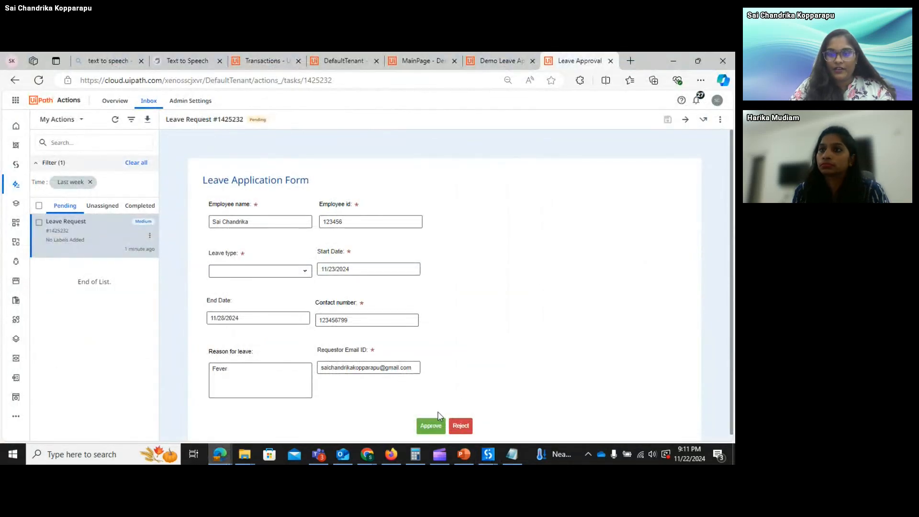
click(430, 425)
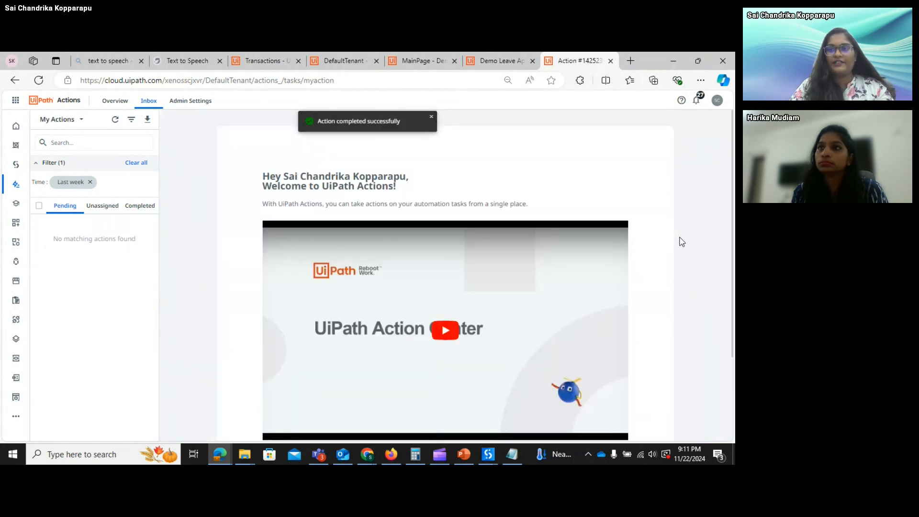
- Resume the suspended LeaveApproval debug run in Studio so its transaction finishes
key(alt+Tab)
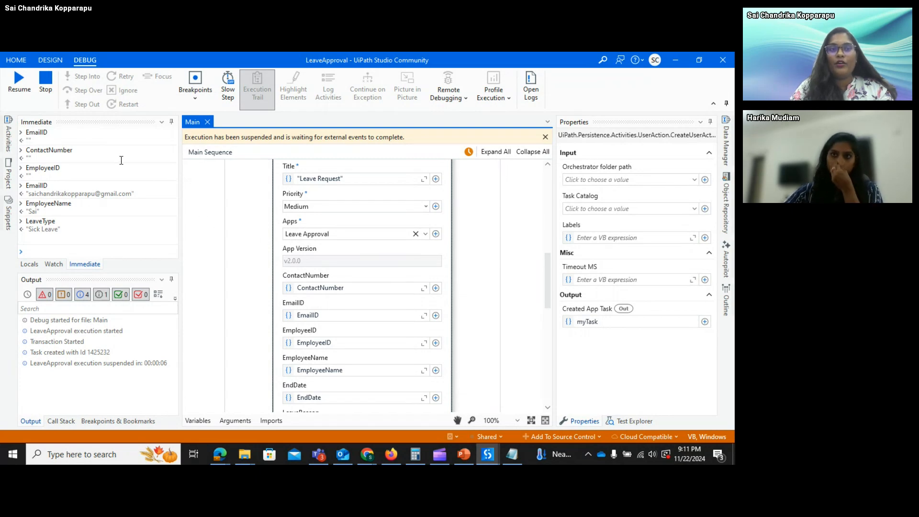
click(14, 101)
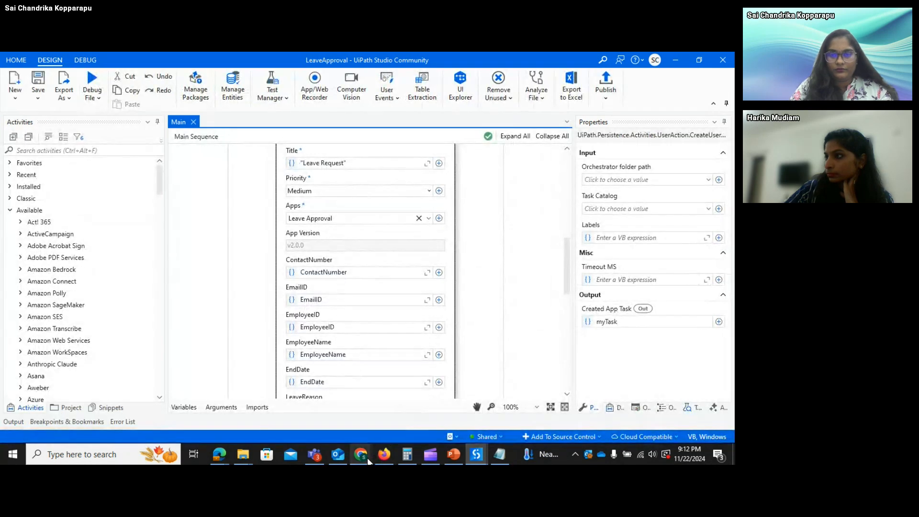
mouse_move(367, 459)
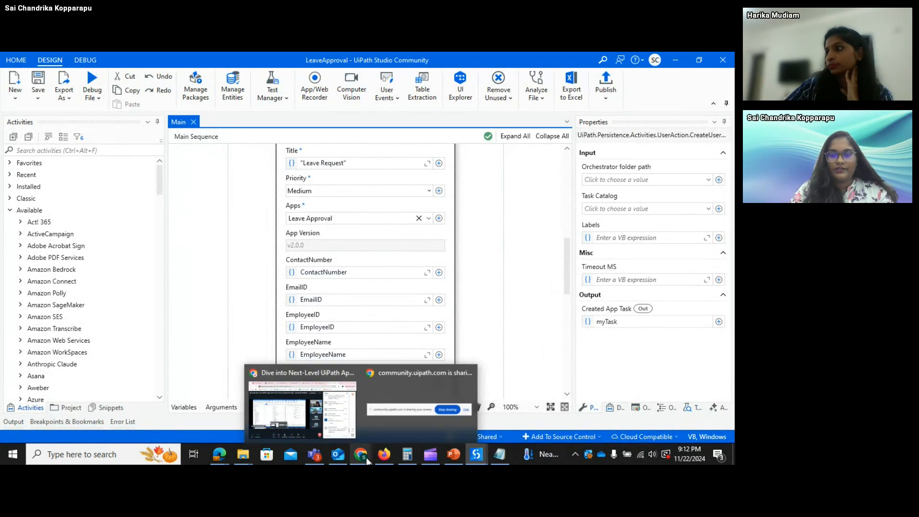
- Go back to the Gmail inbox and reload it several times for the outcome email
click(342, 428)
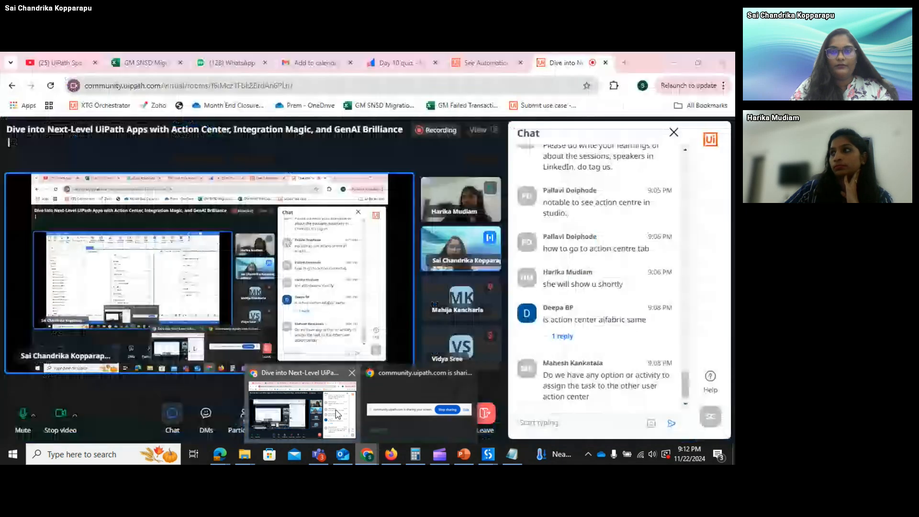
click(319, 59)
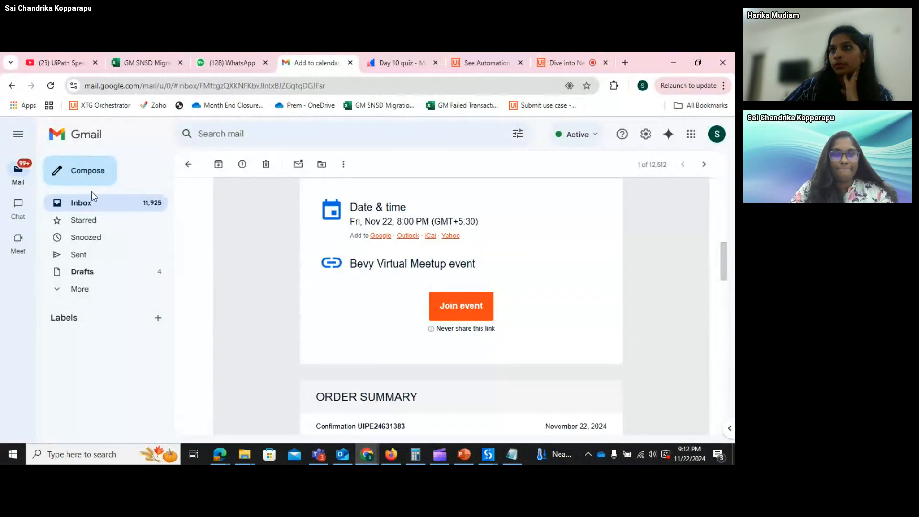
click(188, 163)
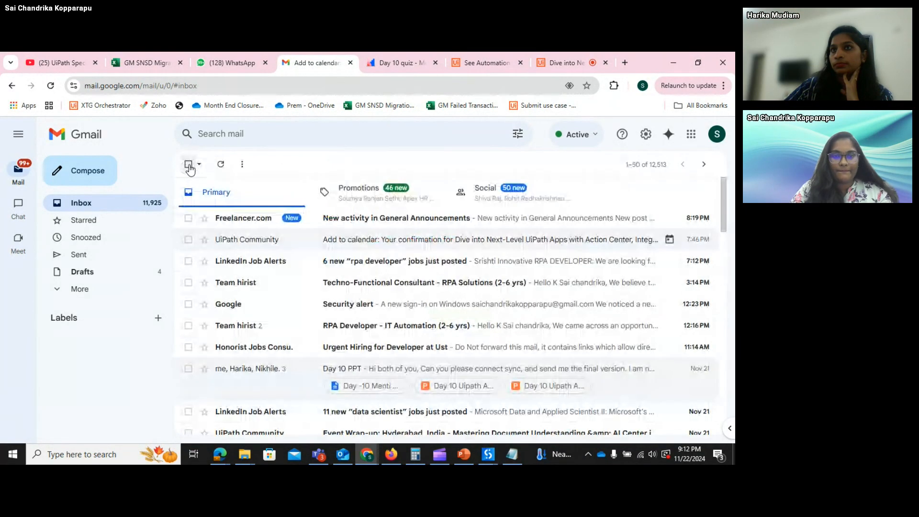
click(221, 163)
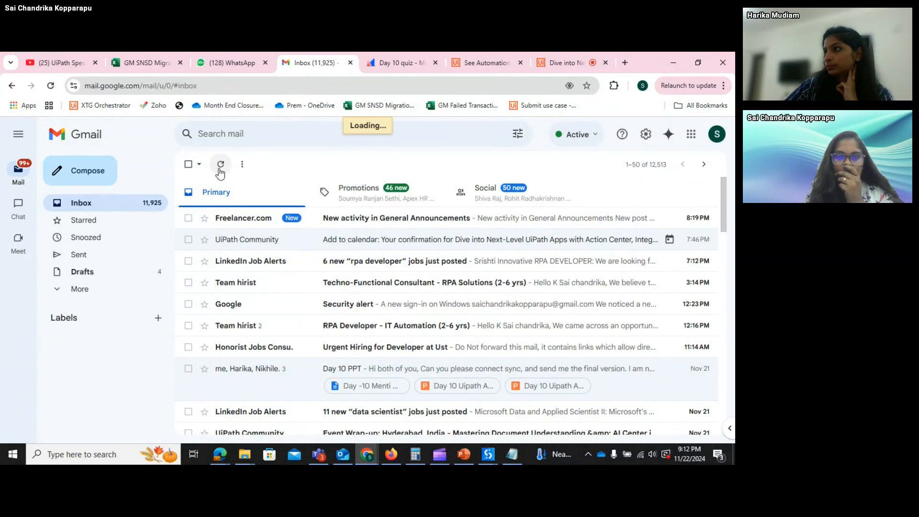
click(219, 168)
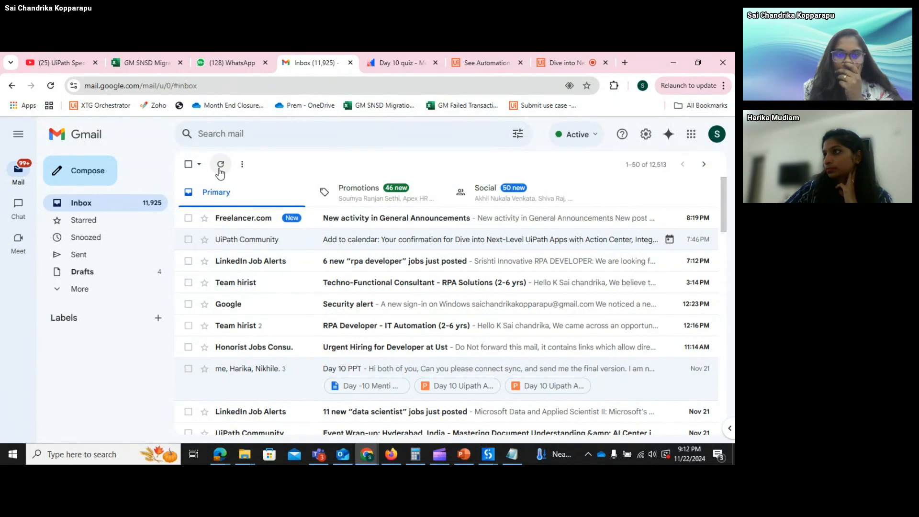
click(219, 169)
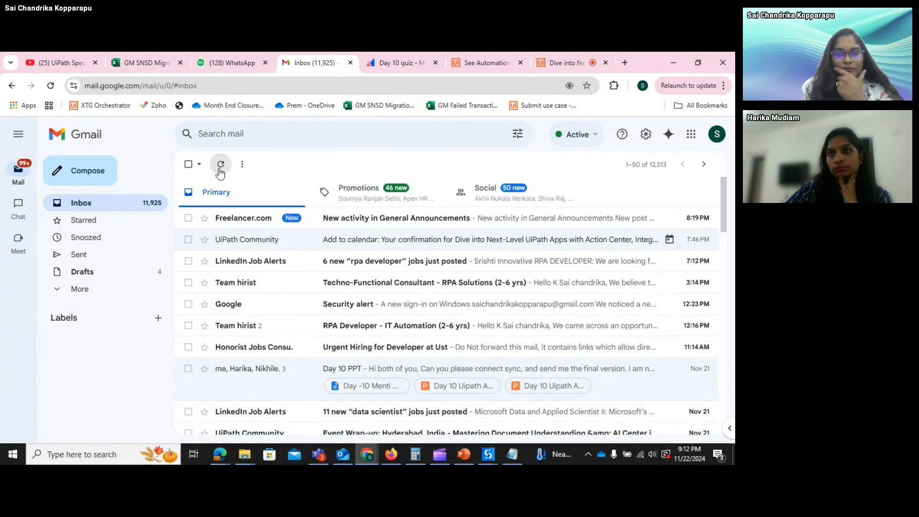
click(219, 169)
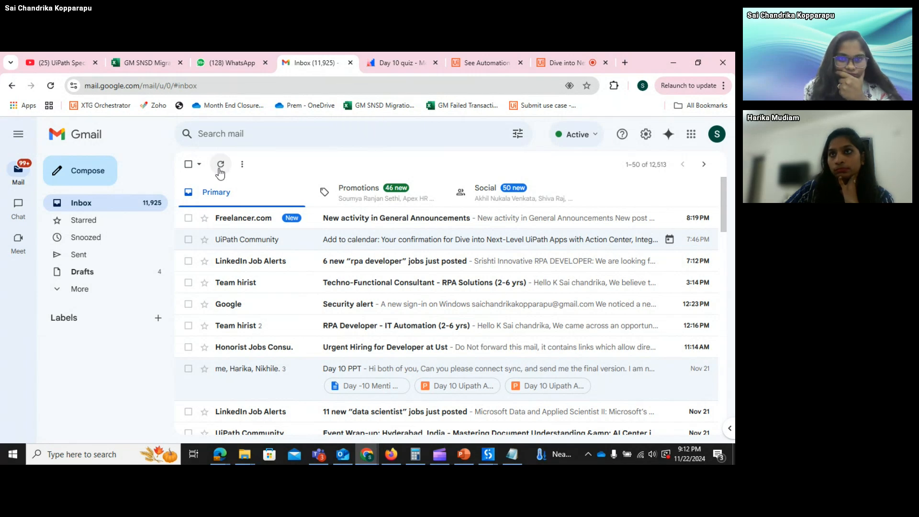
click(117, 202)
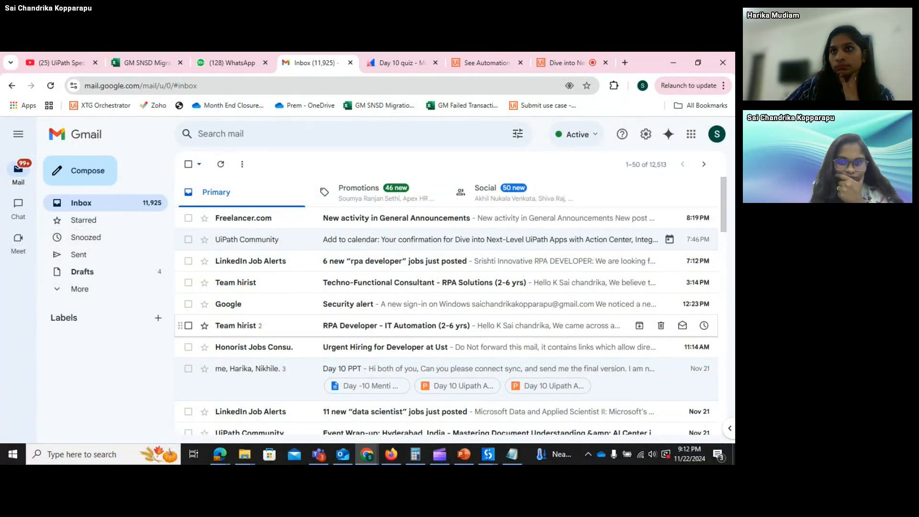
- Glance at the LeaveApproval workflow in Studio, then reload the Gmail inbox again
mouse_move(487, 460)
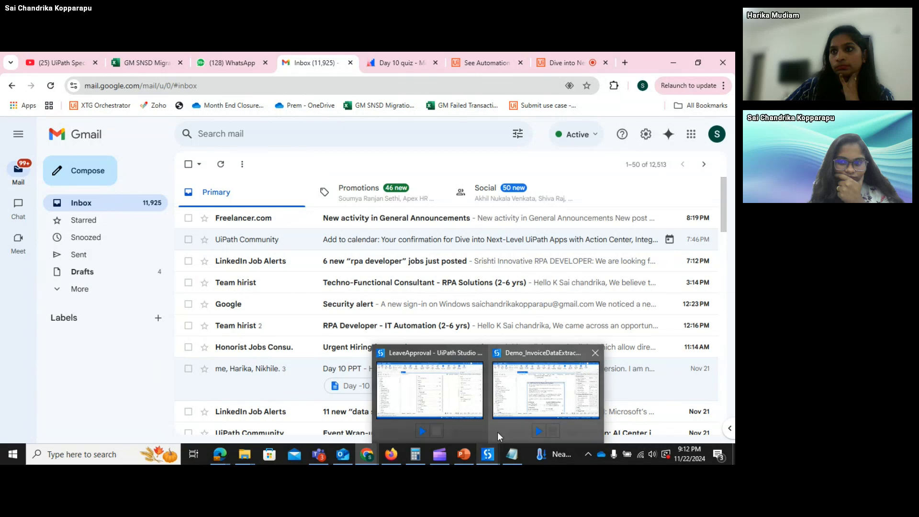
click(457, 407)
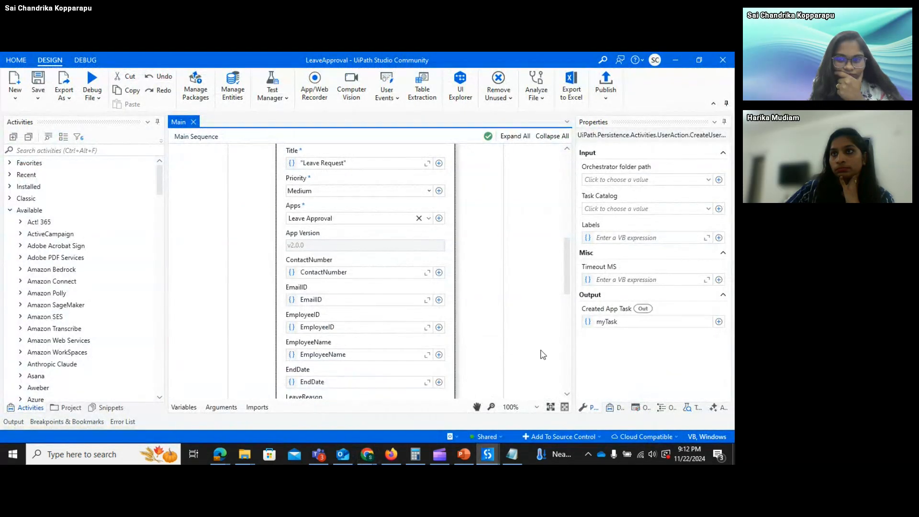
drag(567, 288, 575, 391)
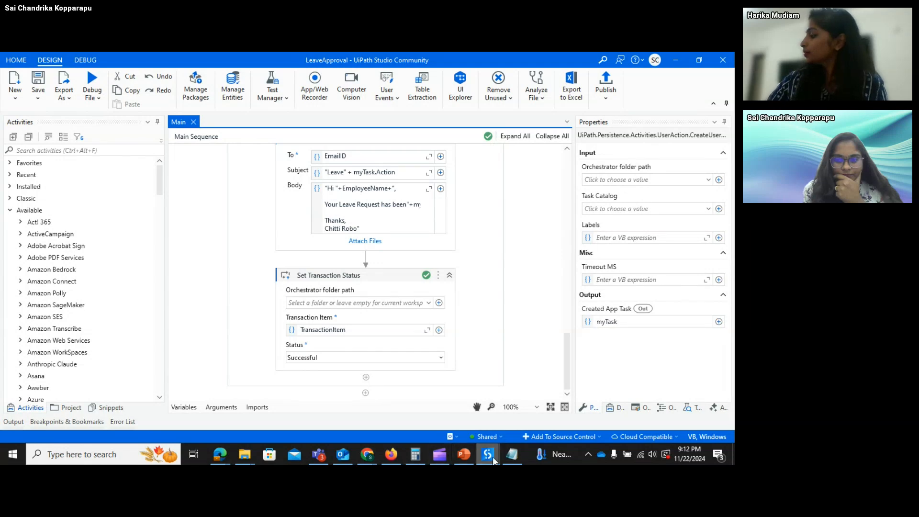
mouse_move(373, 457)
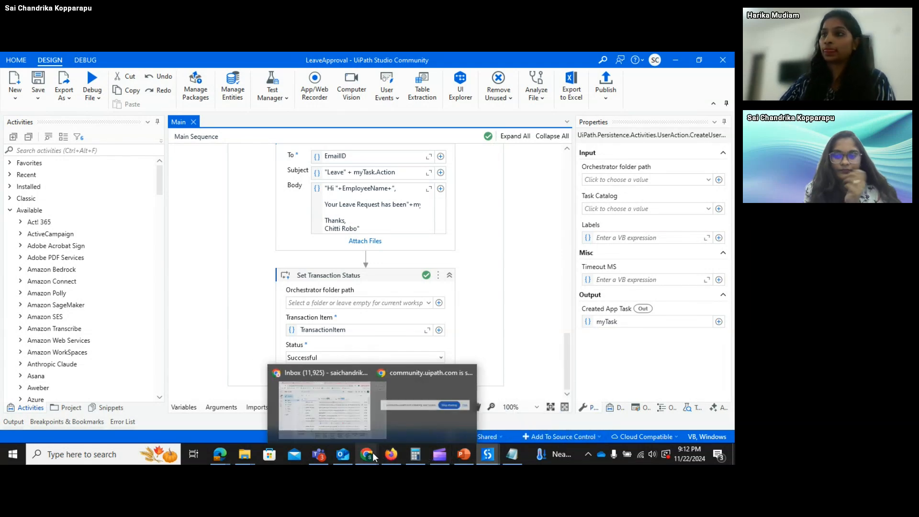
click(309, 404)
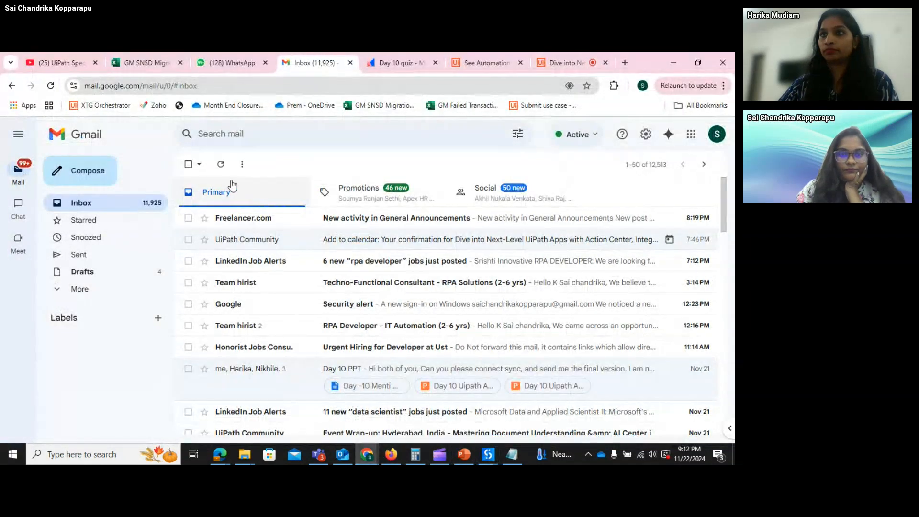
click(221, 164)
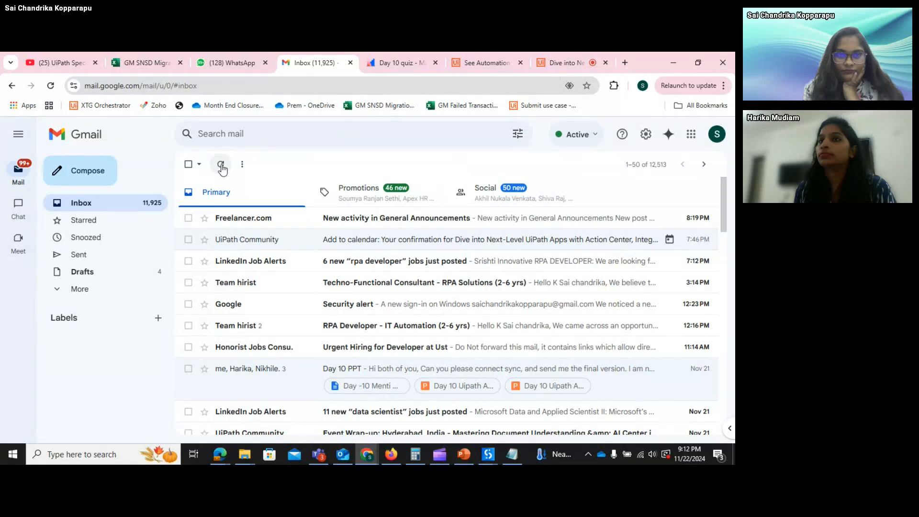
- Check Outlook's Sent Items for the outcome email, close Outlook and reload Gmail
click(340, 457)
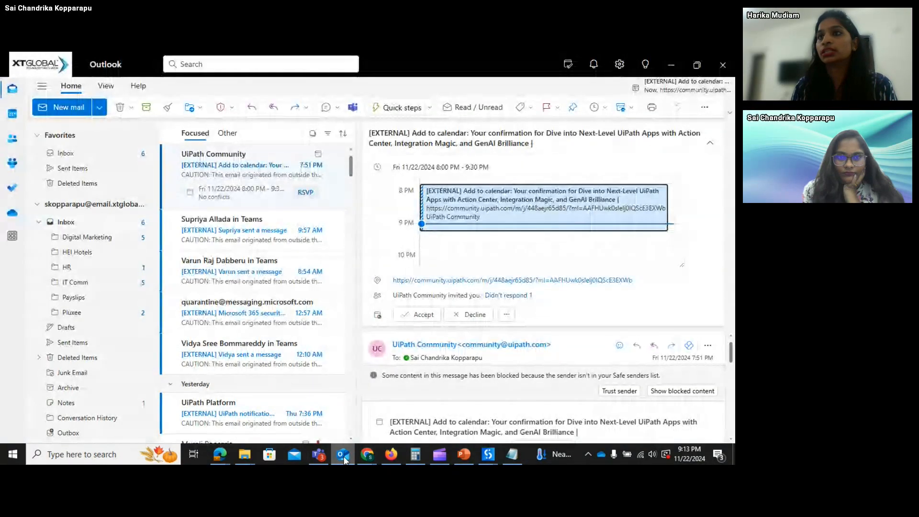
click(104, 343)
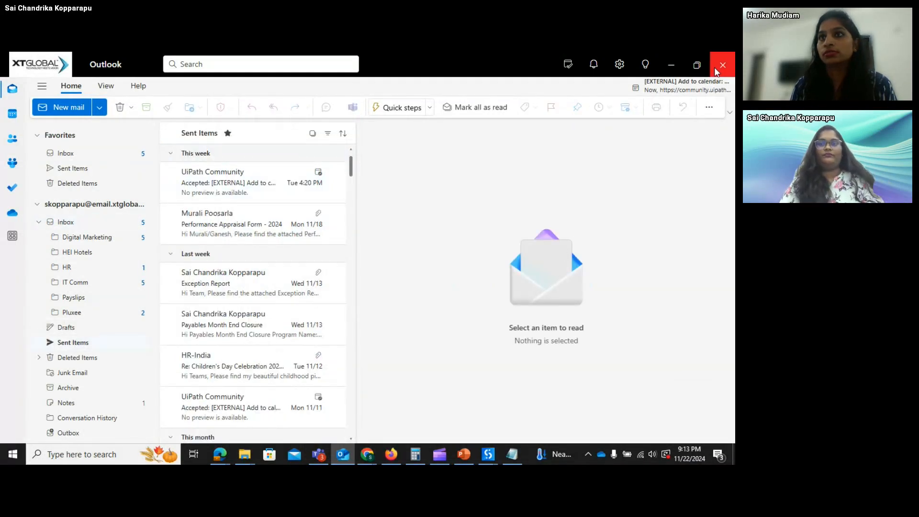
click(670, 65)
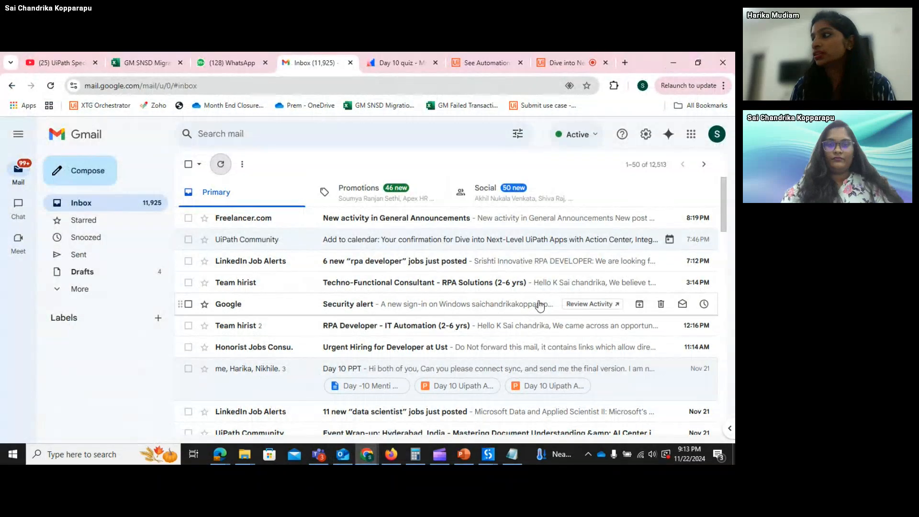
click(221, 166)
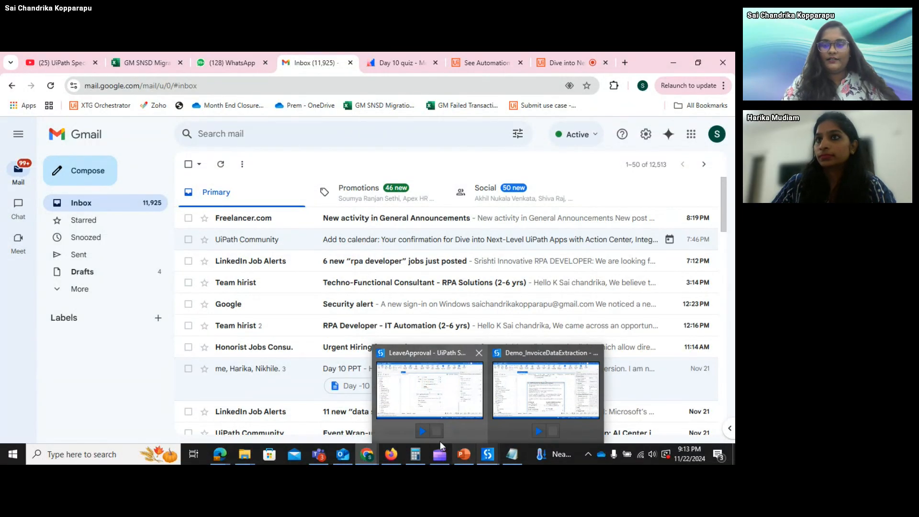
- Switch to the 'Dive into Next-Level UiPath Apps' live session page on community.uipath.com
mouse_move(368, 458)
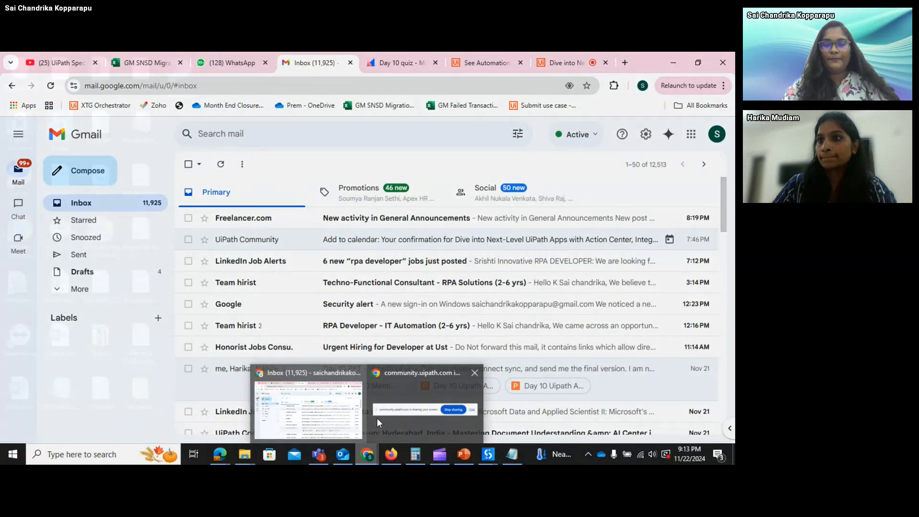
mouse_move(411, 431)
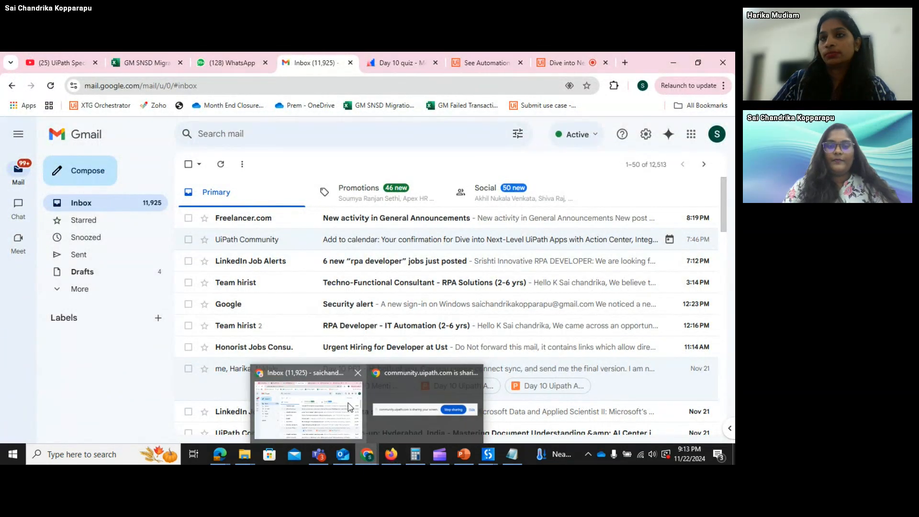
click(557, 62)
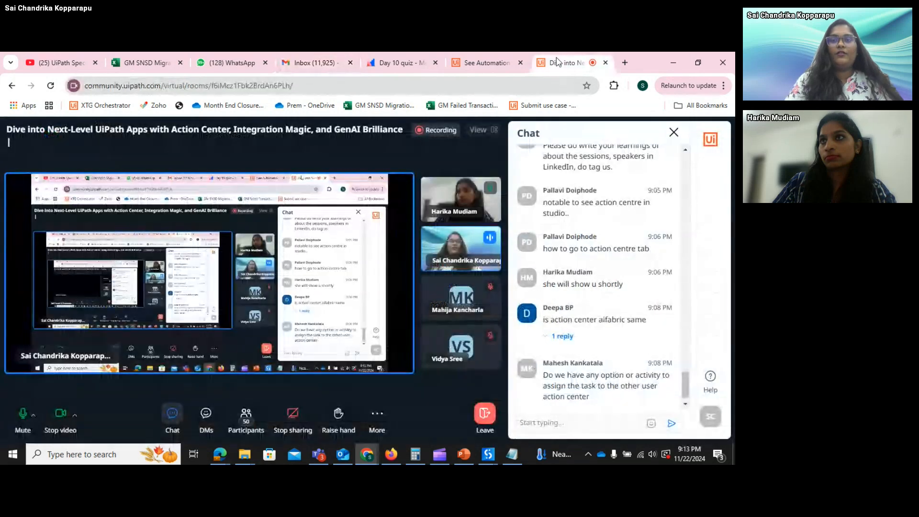
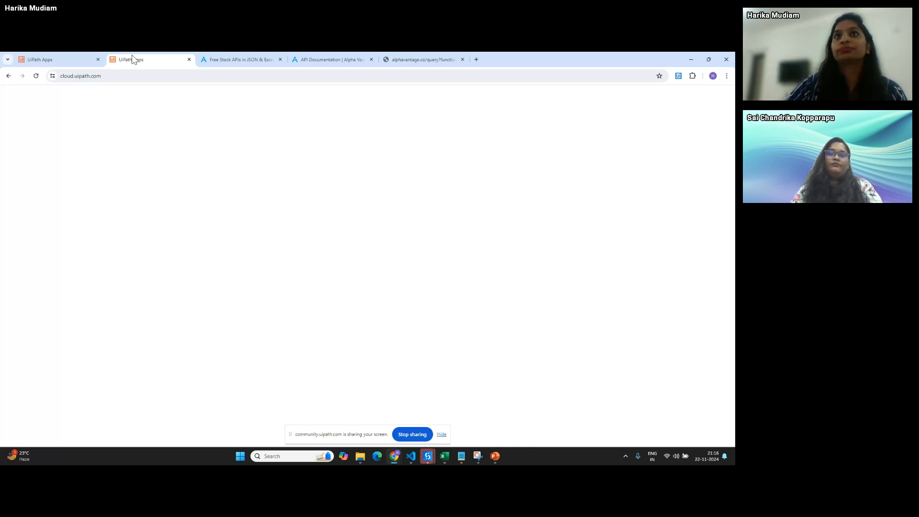
- Return to the UiPath Apps tab that lists the apps
click(55, 57)
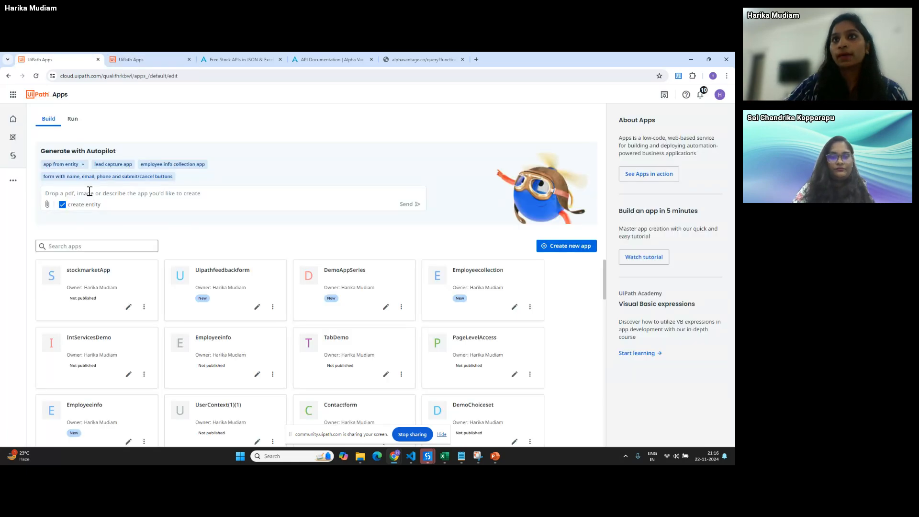
click(90, 191)
click(139, 60)
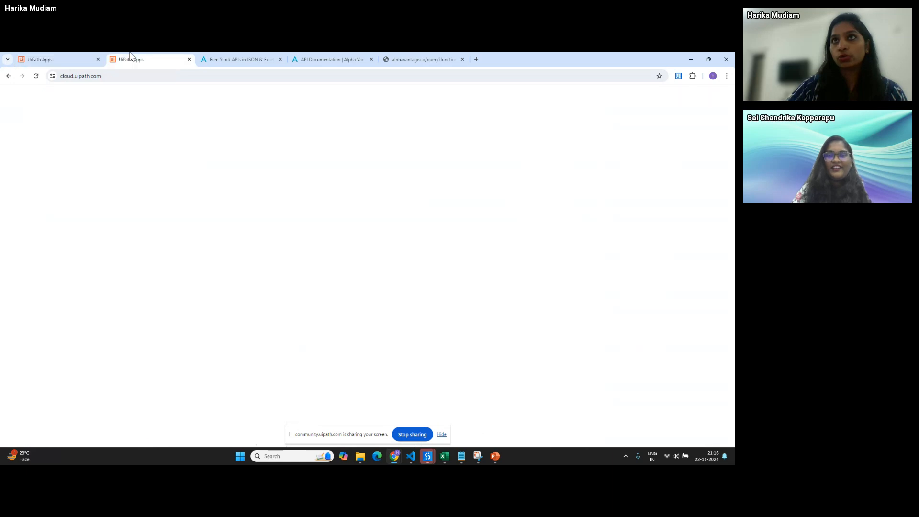
click(39, 57)
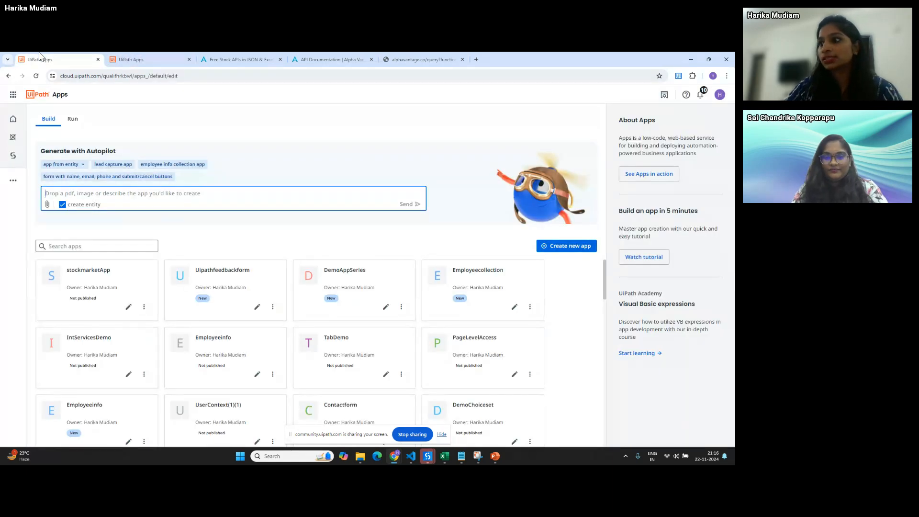
- Bring the meeting room window to the front and stop the screen share
mouse_move(394, 457)
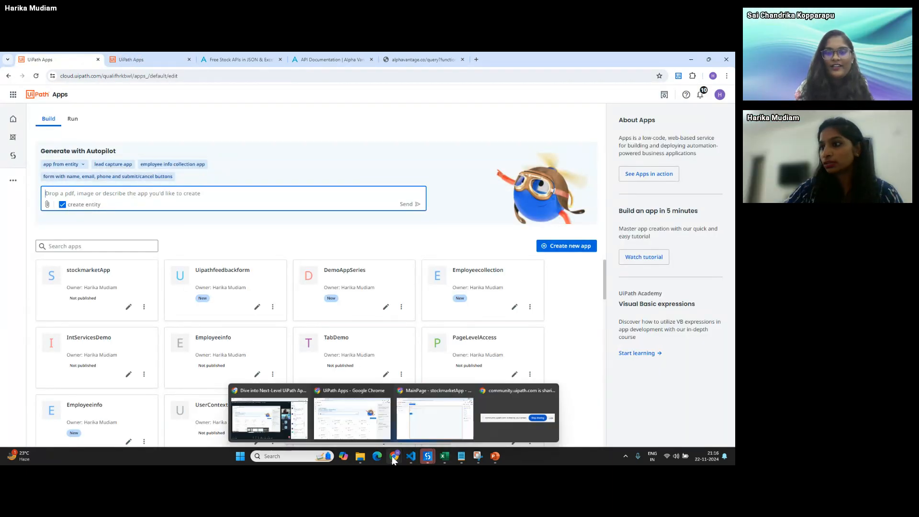
click(258, 415)
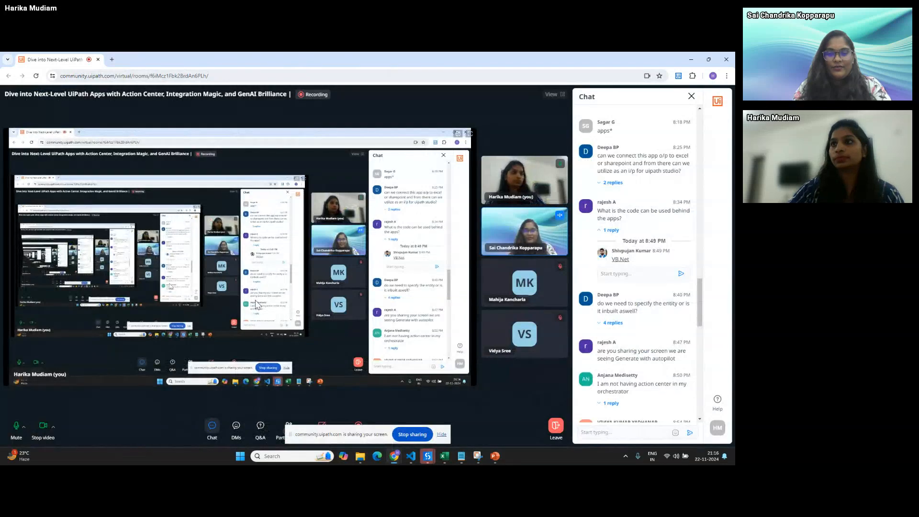
click(412, 434)
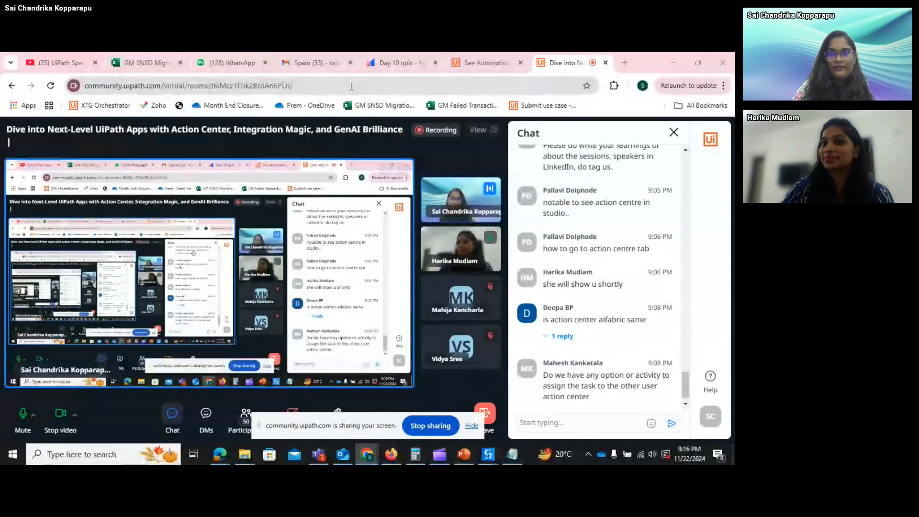
- Open the LeaveApproved email in Gmail's Spam folder and read through its approval message
click(312, 62)
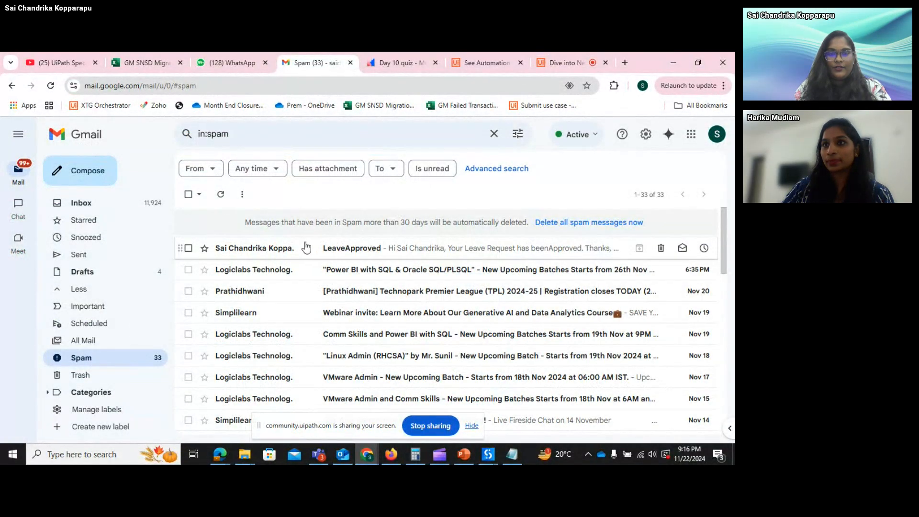
click(302, 251)
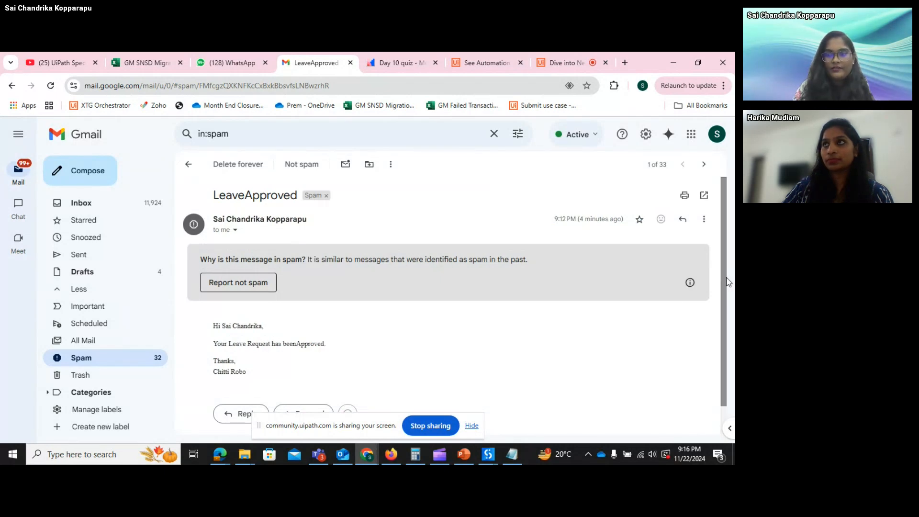
scroll(724, 295, down, 1)
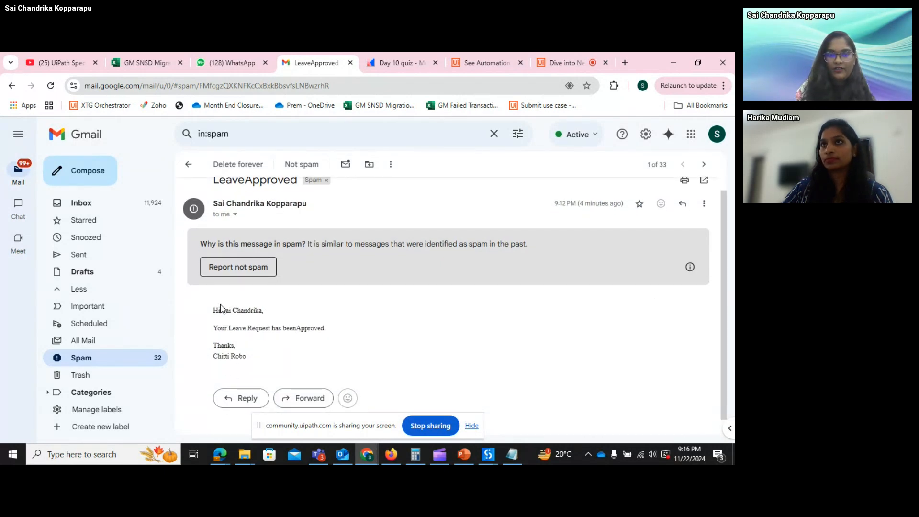
drag(221, 309, 262, 309)
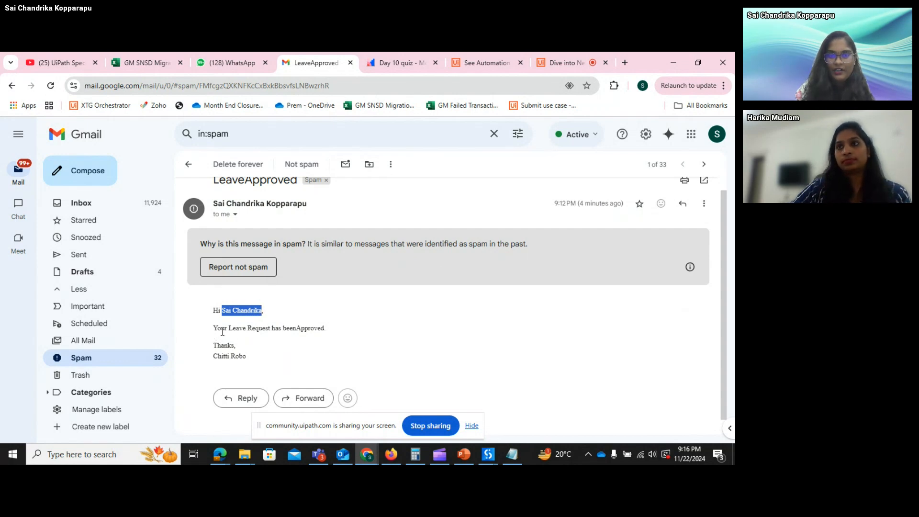
click(306, 328)
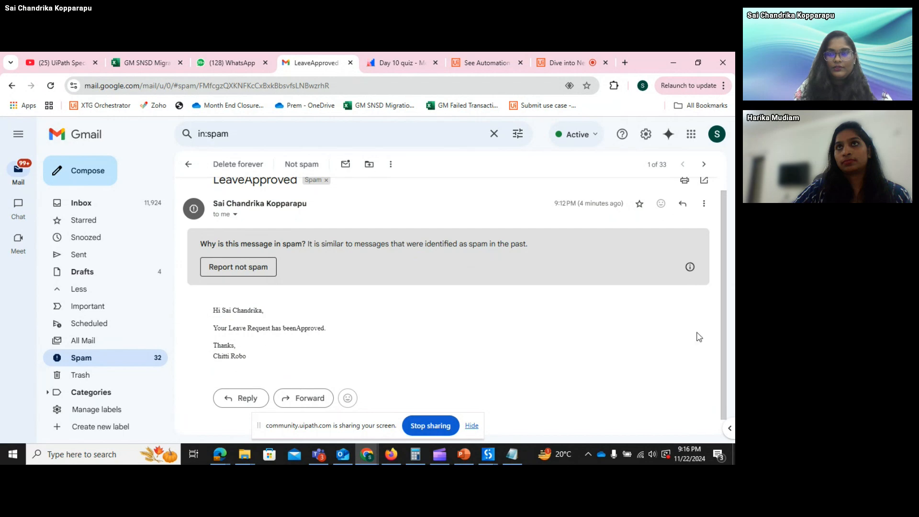
scroll(725, 335, up, 1)
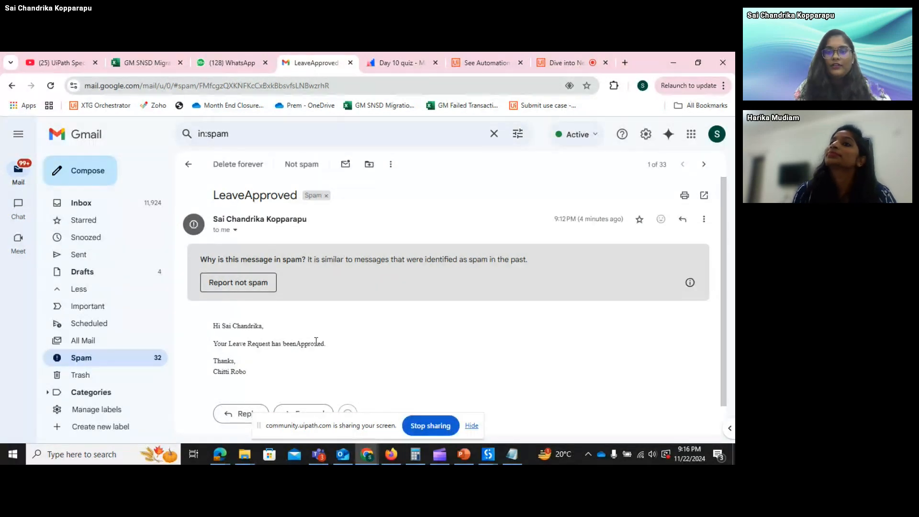
- Hide the screen-sharing notice and go back to the community meeting room tab
click(472, 426)
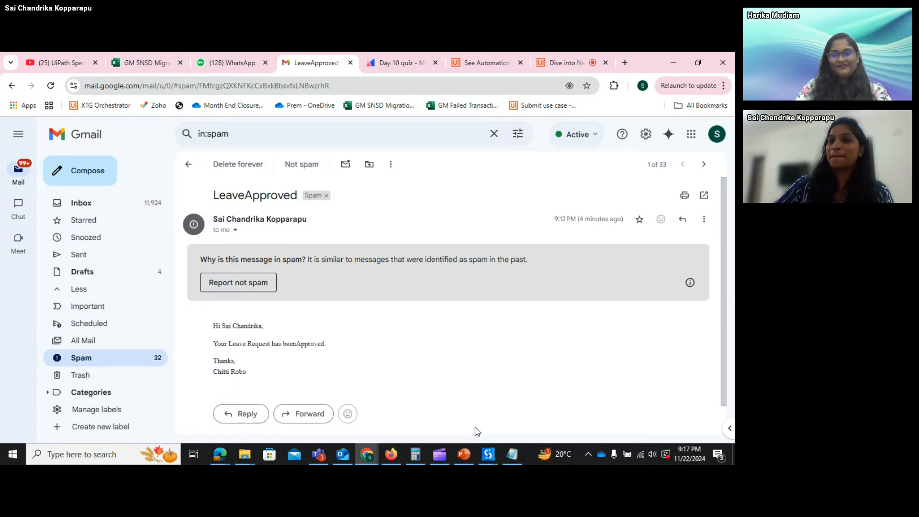
mouse_move(363, 457)
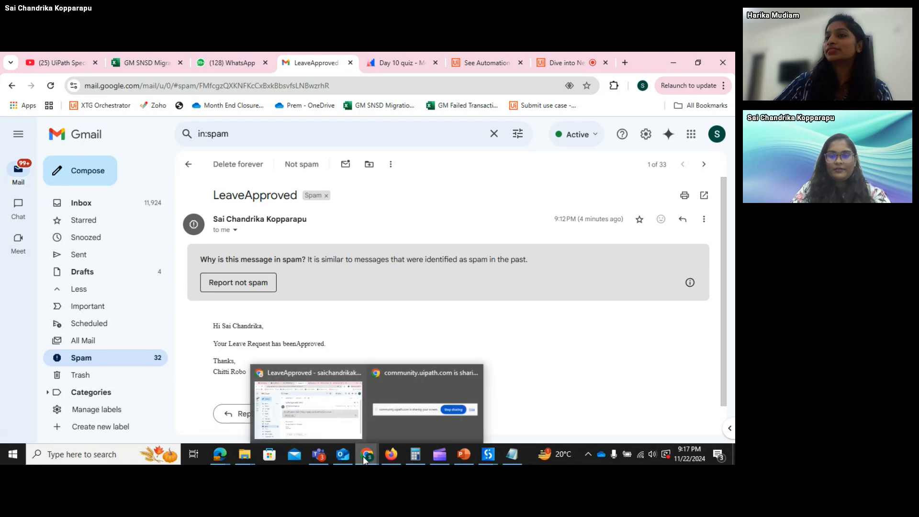
click(328, 407)
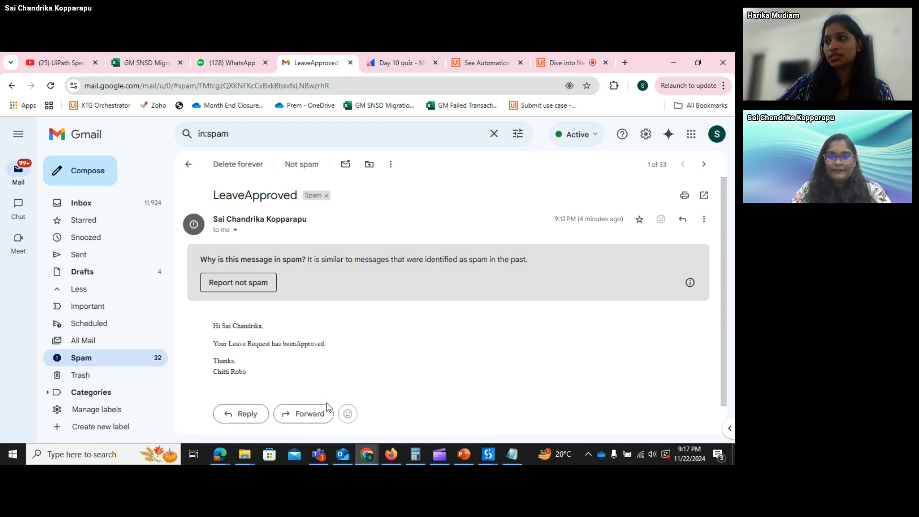
click(569, 57)
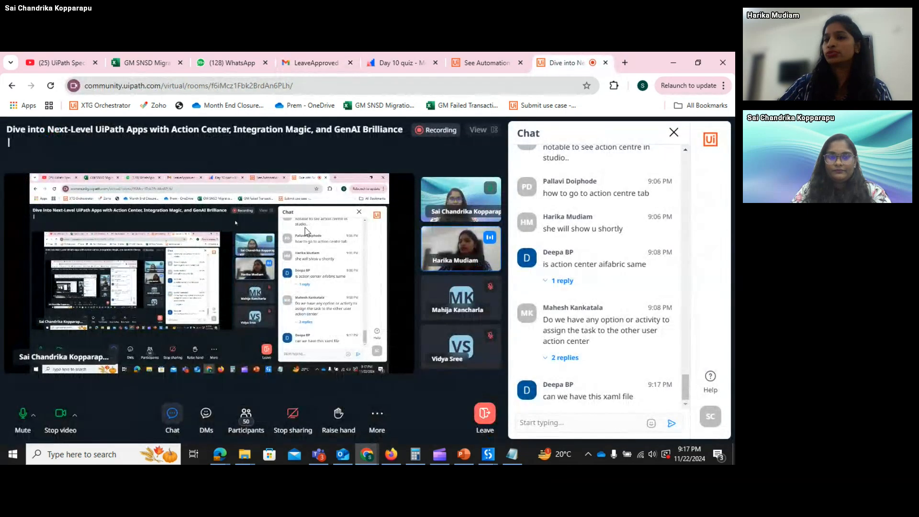
- Mute the microphone, stop sharing, then share the UiPath Apps Chrome window instead
click(23, 419)
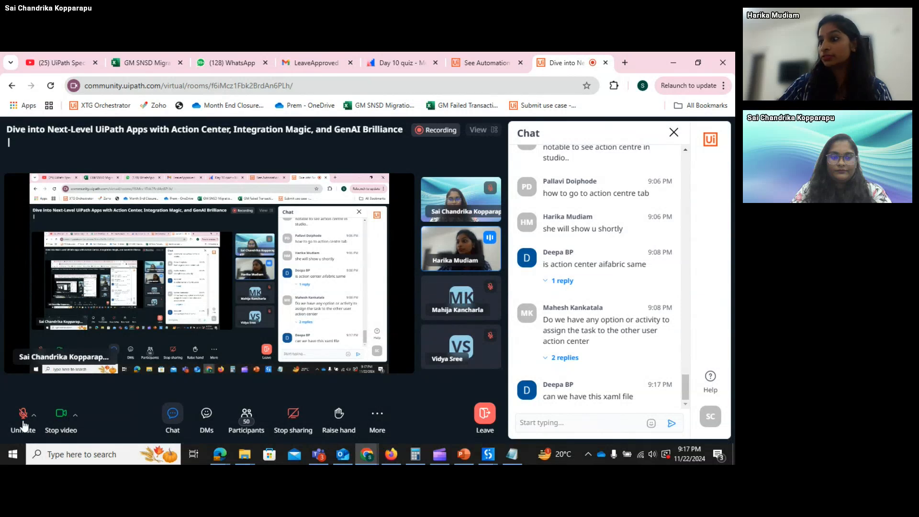
click(294, 419)
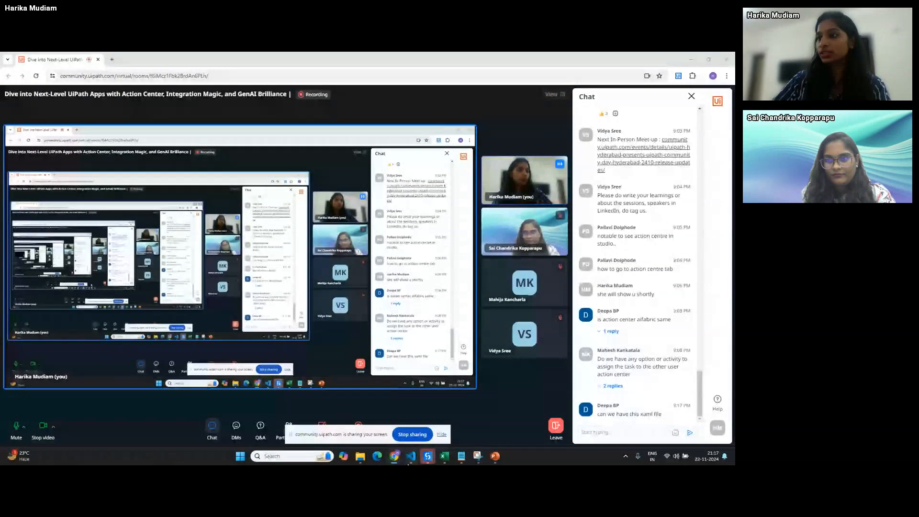
mouse_move(398, 456)
click(347, 412)
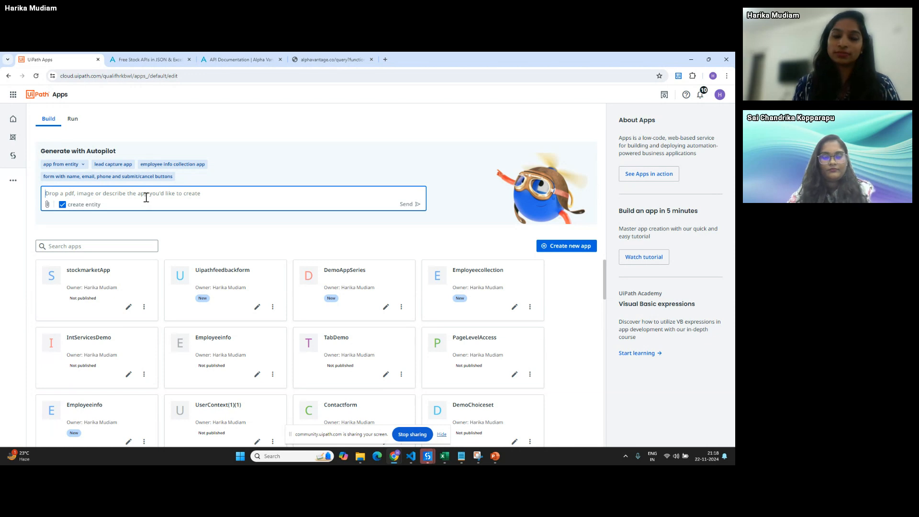
- Send Autopilot a prompt to create an app that stores employee data in a demo employee entity
text(create a)
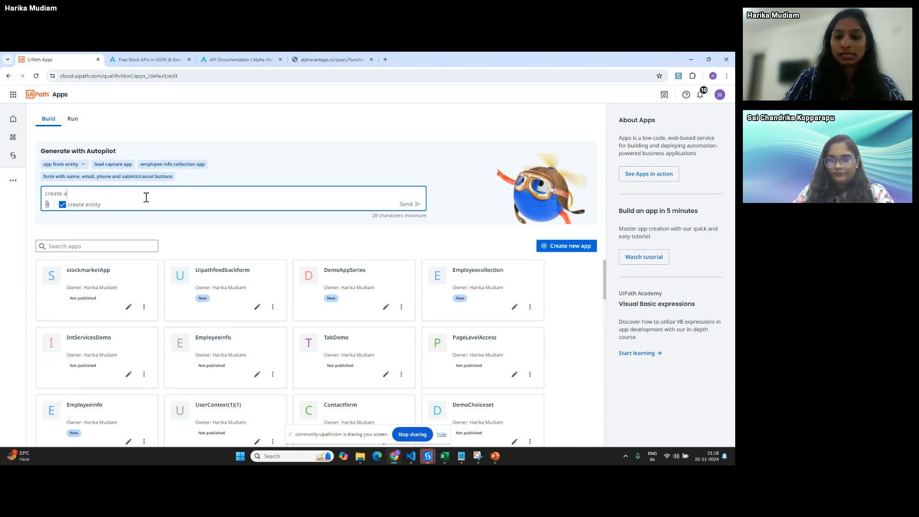
text(n app that col)
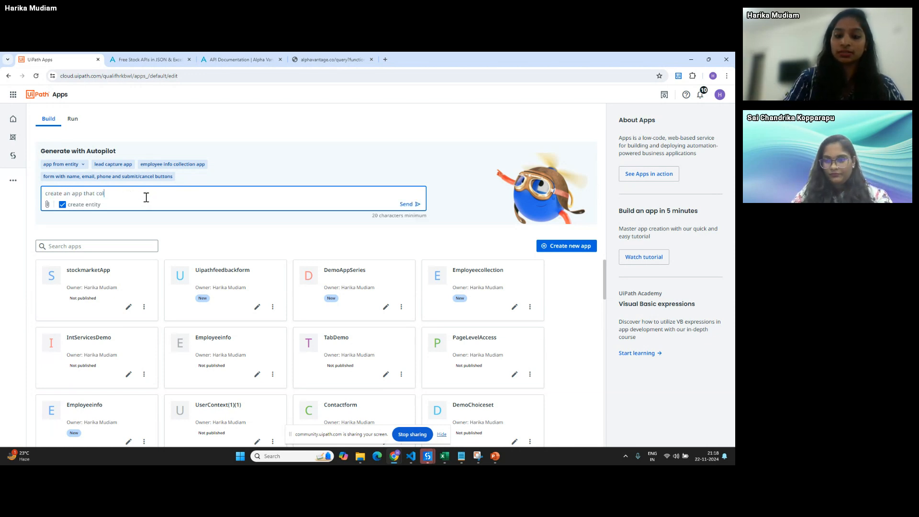
text(lects emplo)
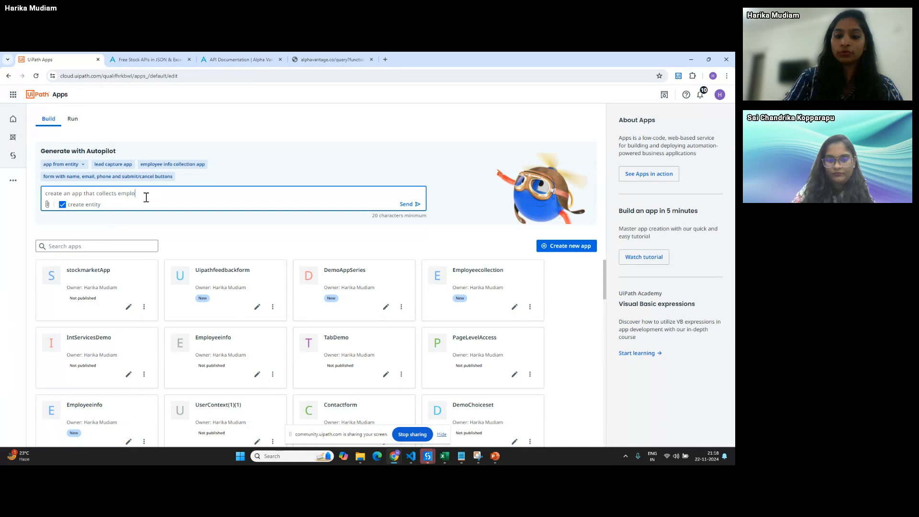
text(yee data )
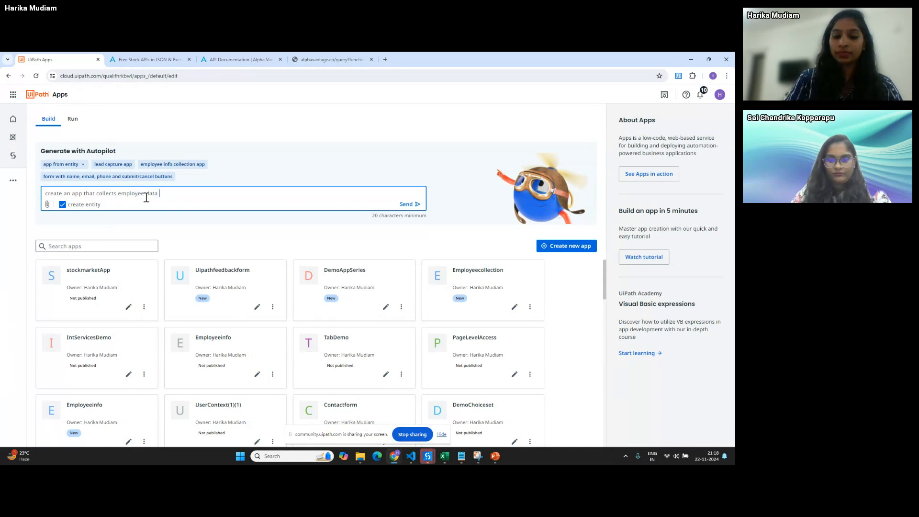
text(and stores in in enti)
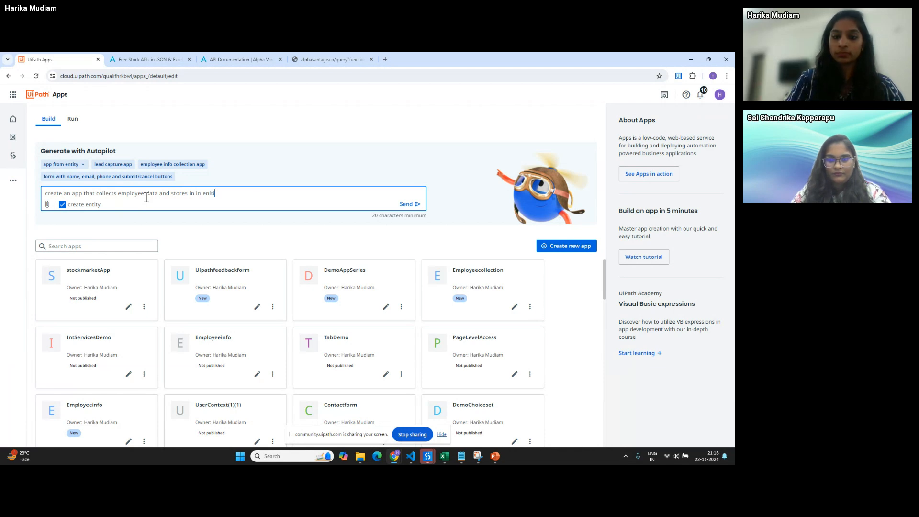
text(ty - demo e)
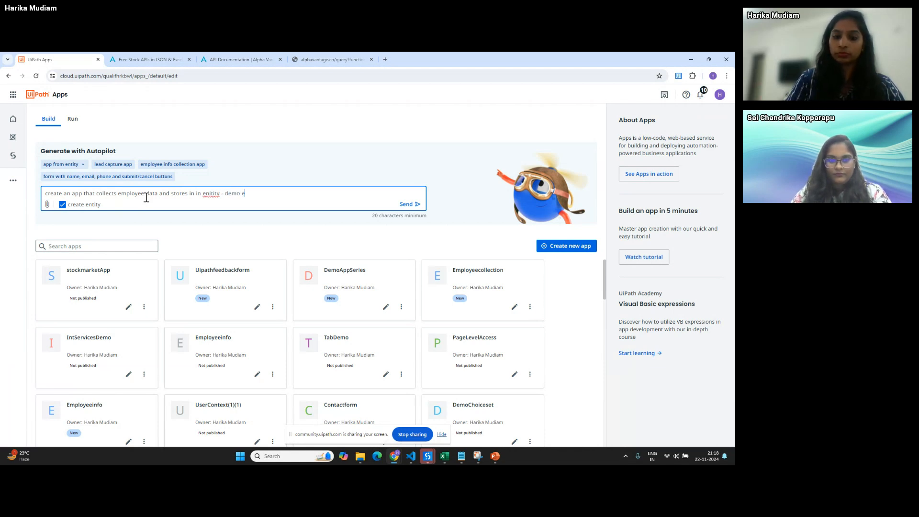
text(mployee emtity)
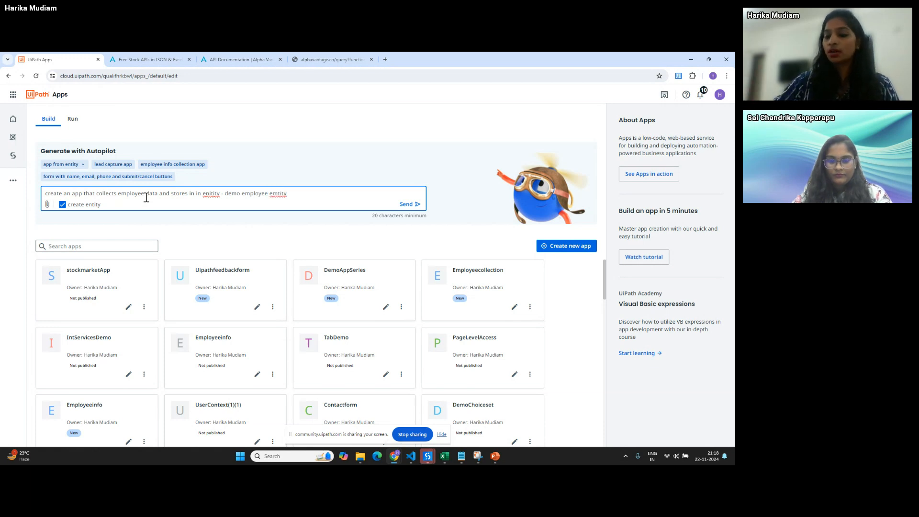
key(BackSpace)
key(BackSpace)
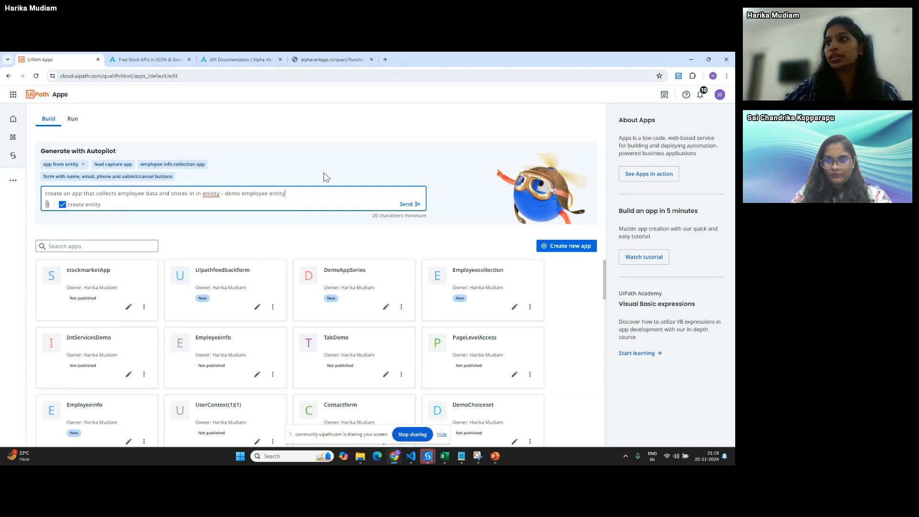
click(406, 203)
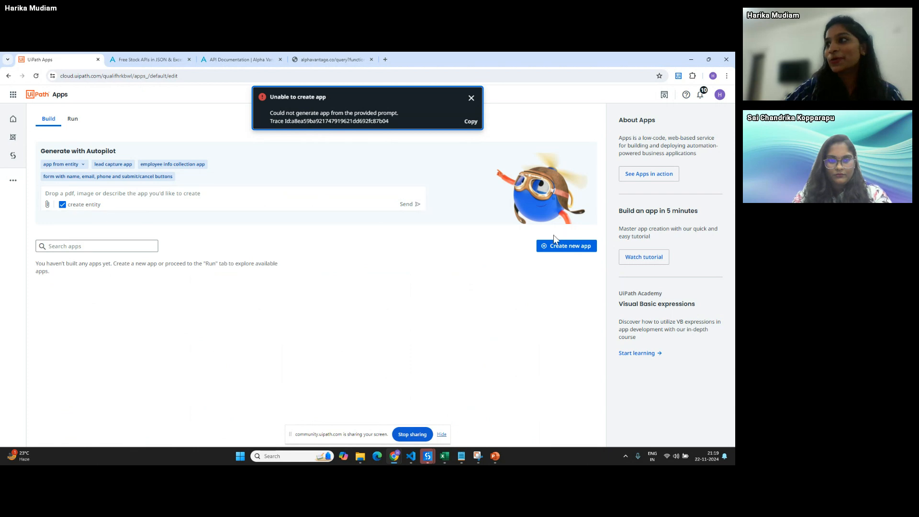
- Reload the failed Apps page and switch to the 'MainPage - stockmarketApp' editor window
click(36, 76)
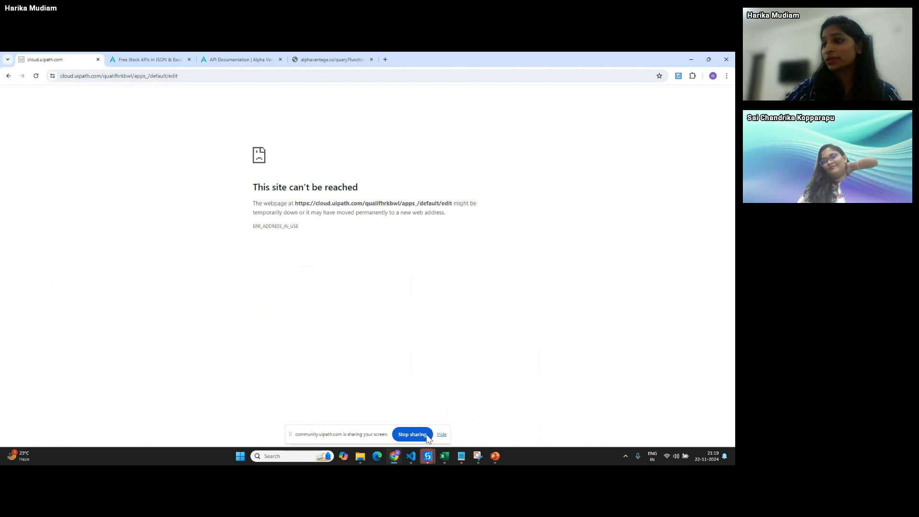
mouse_move(396, 455)
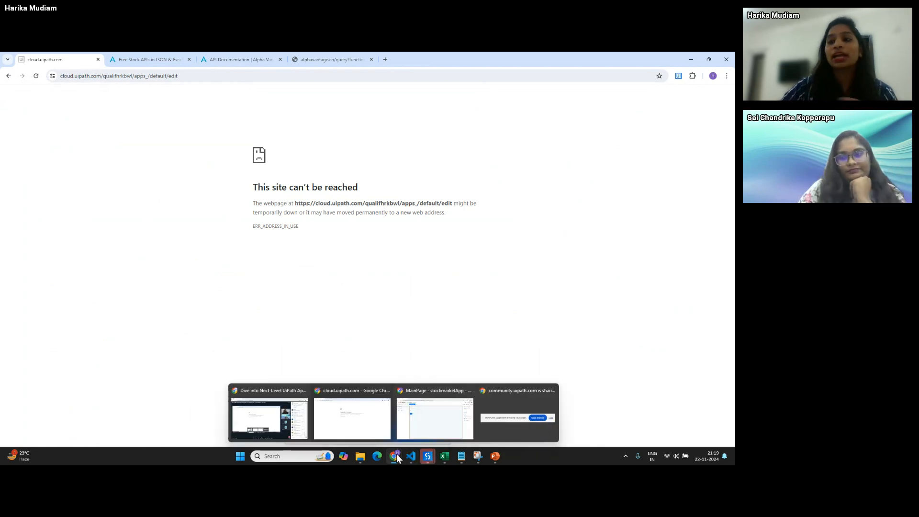
click(423, 405)
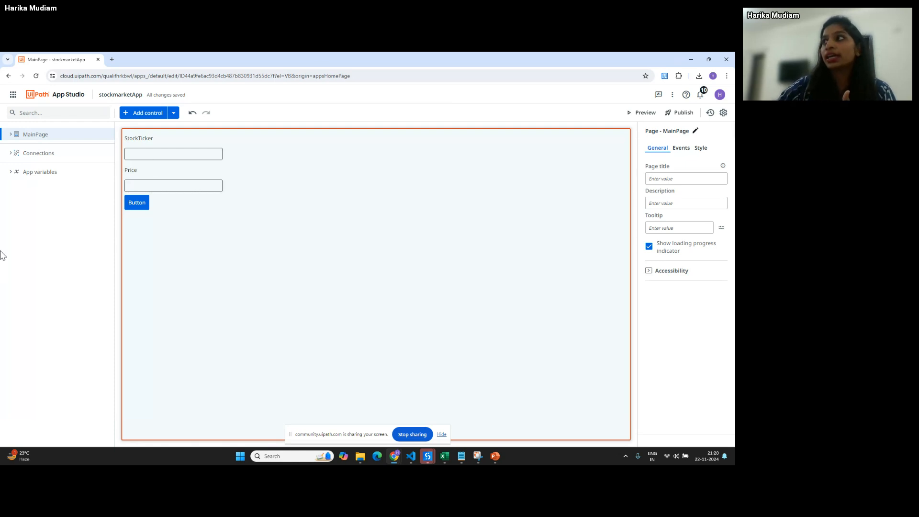
- Launch stockmarketApp in preview mode from App Studio
click(641, 114)
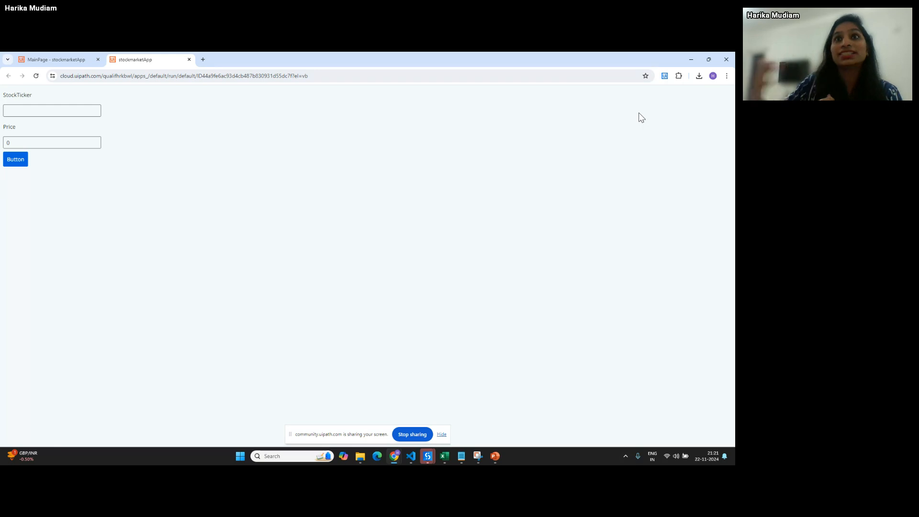
- Enter IBM as the StockTicker and fetch its price, which returns 222.4
click(67, 112)
text(IBM)
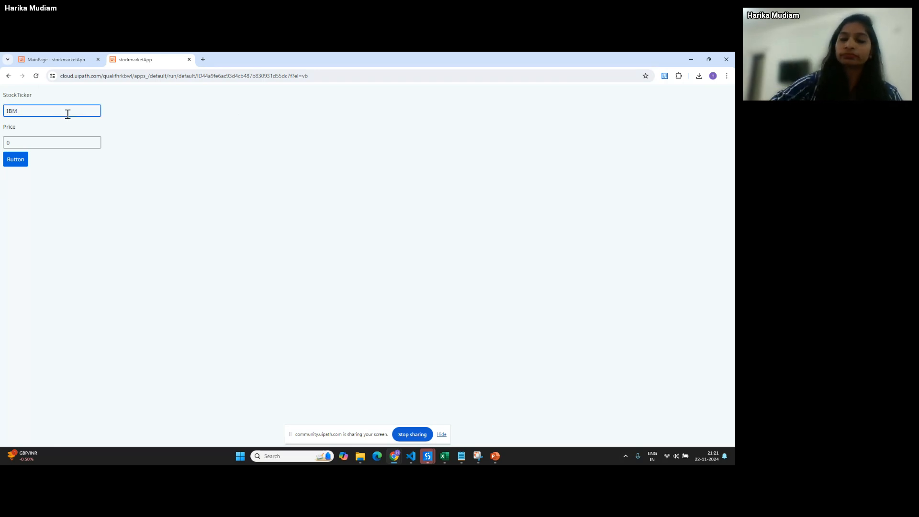
click(14, 163)
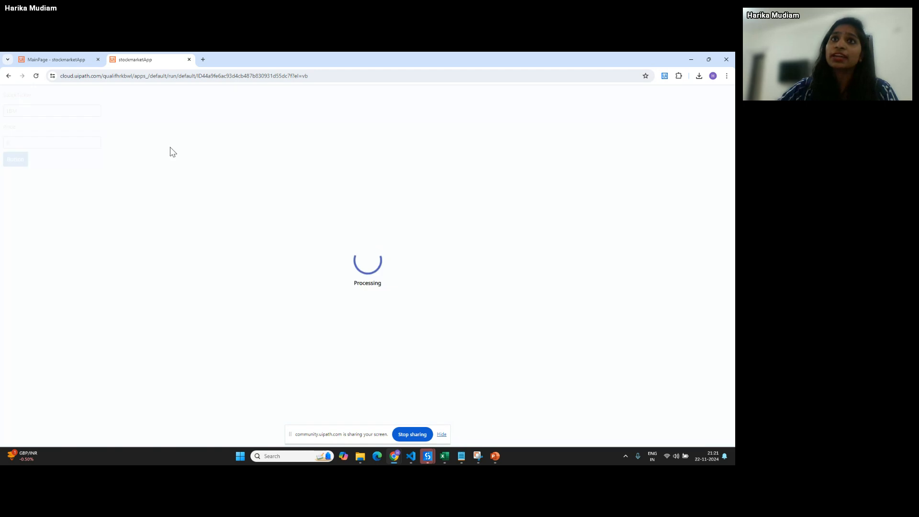
drag(34, 143, 1, 149)
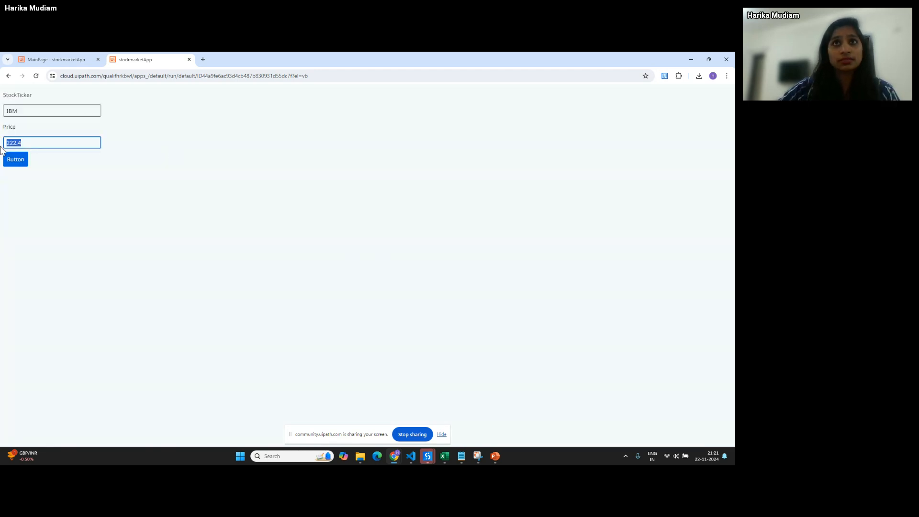
- Replace the ticker with tsla and fetch its price, which returns 339.64
drag(31, 111, 1, 111)
text(tsla)
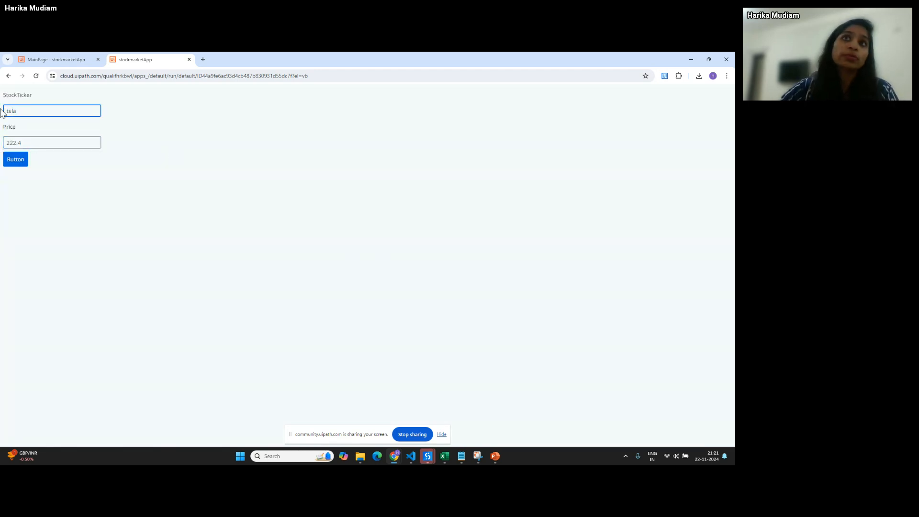
click(22, 162)
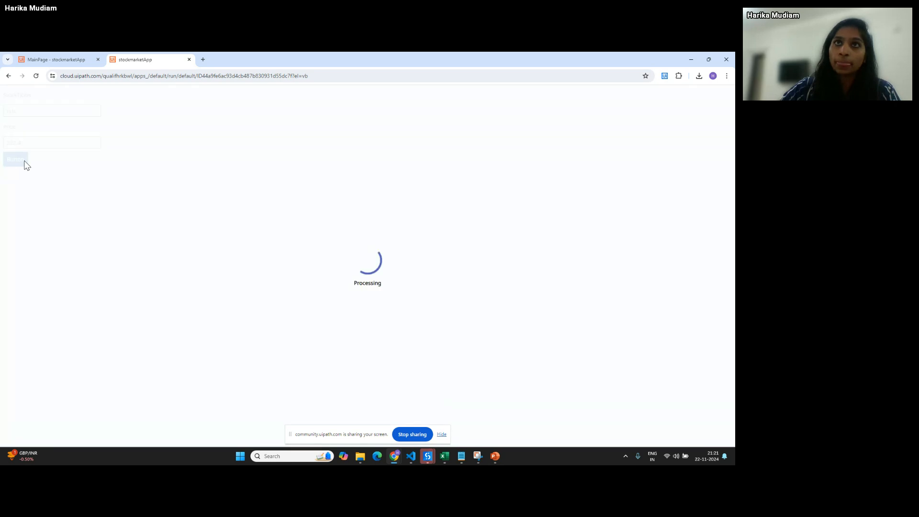
drag(29, 145, 1, 145)
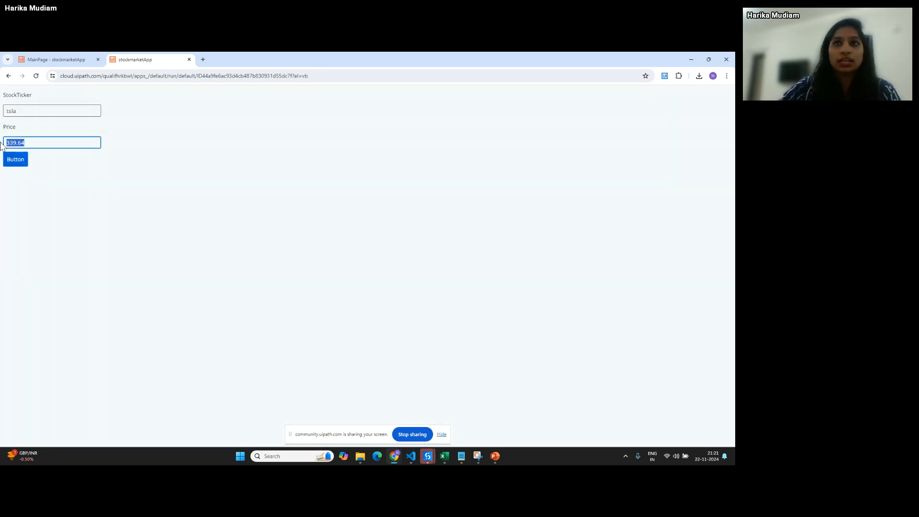
click(58, 180)
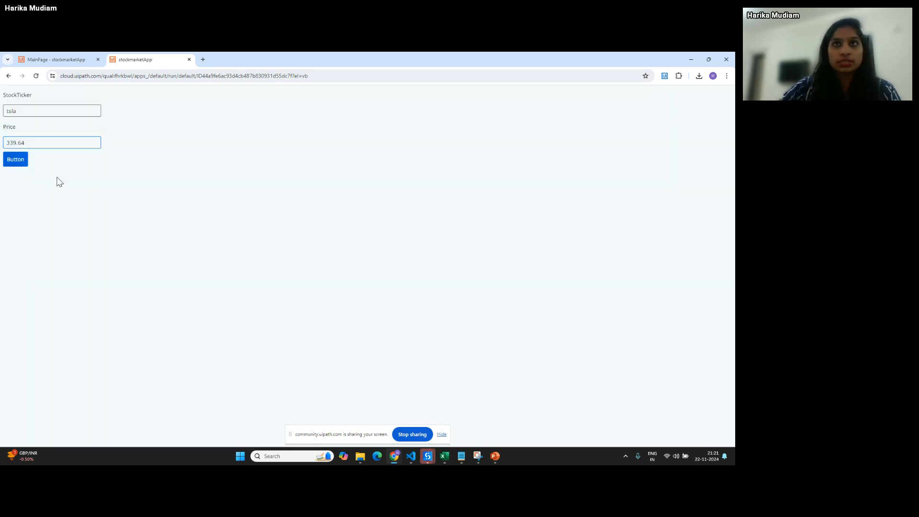
right_click(156, 57)
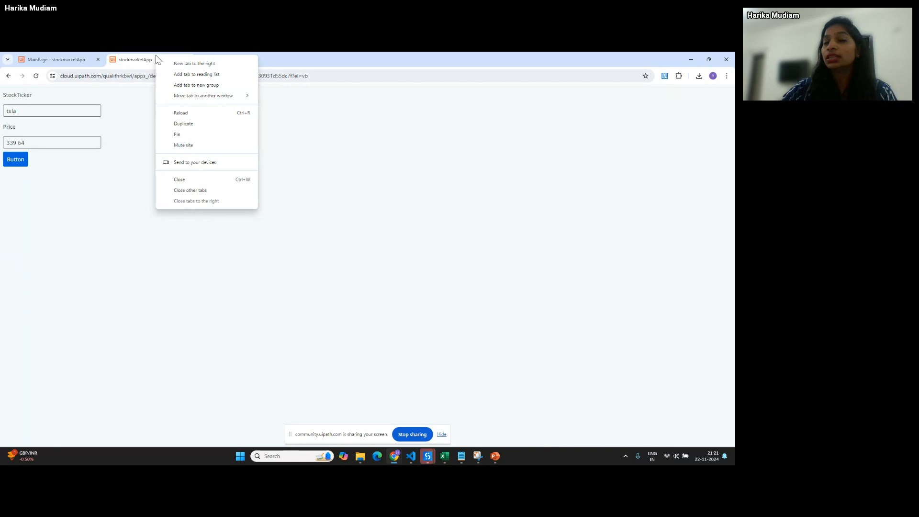
click(351, 177)
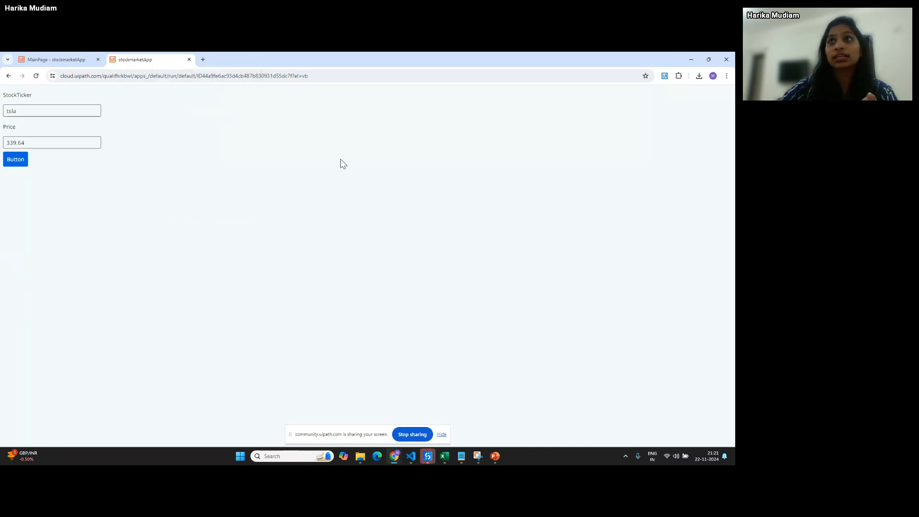
- On alphavantage.co, open the Quote Endpoint's IBM global quote example output
click(203, 60)
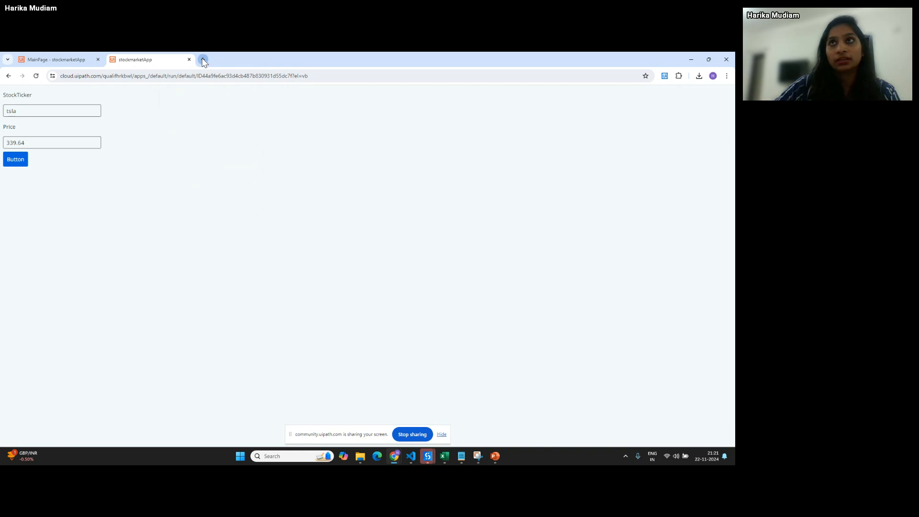
text(alphavantage.co)
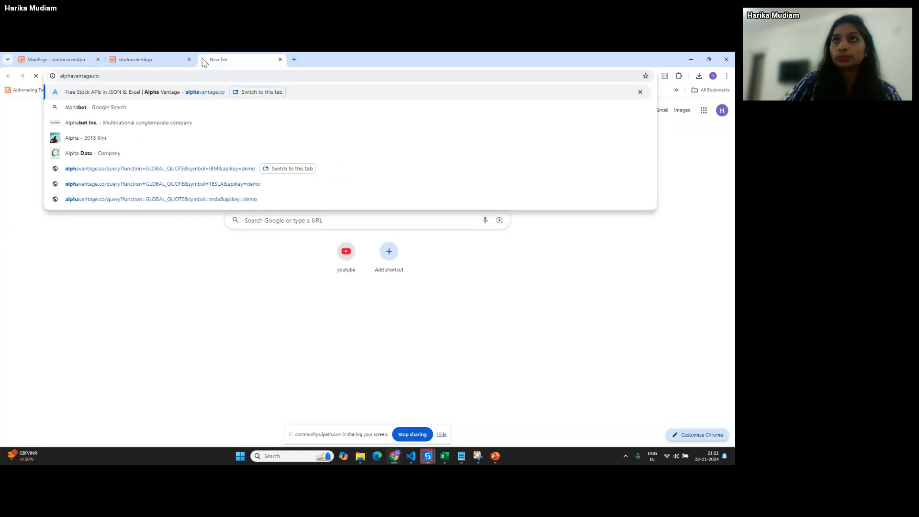
key(Return)
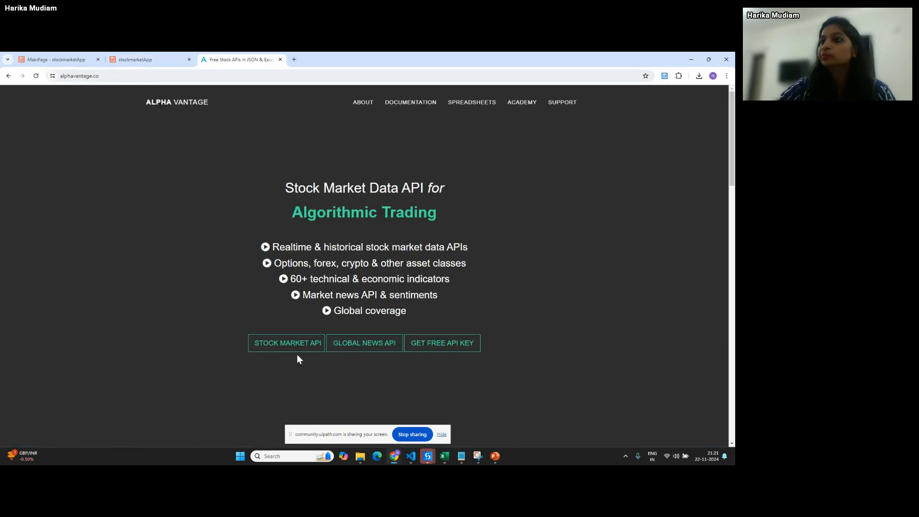
click(291, 342)
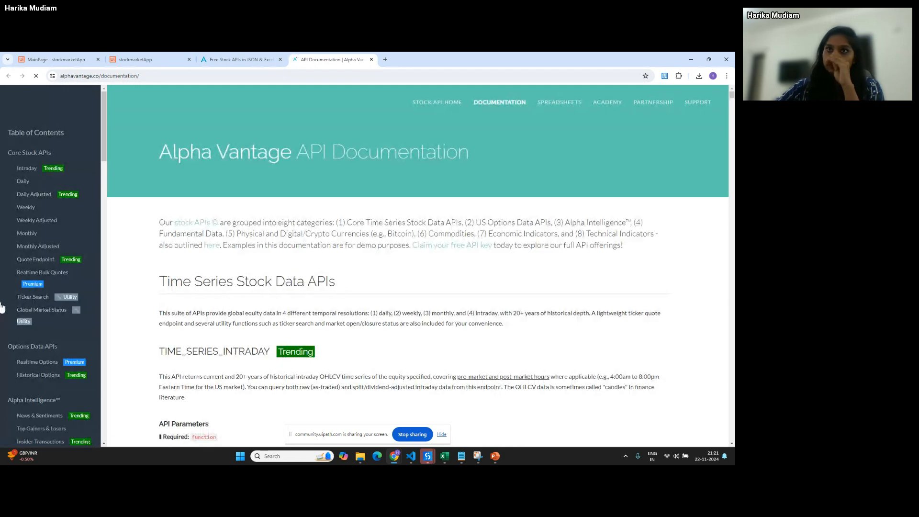
click(23, 261)
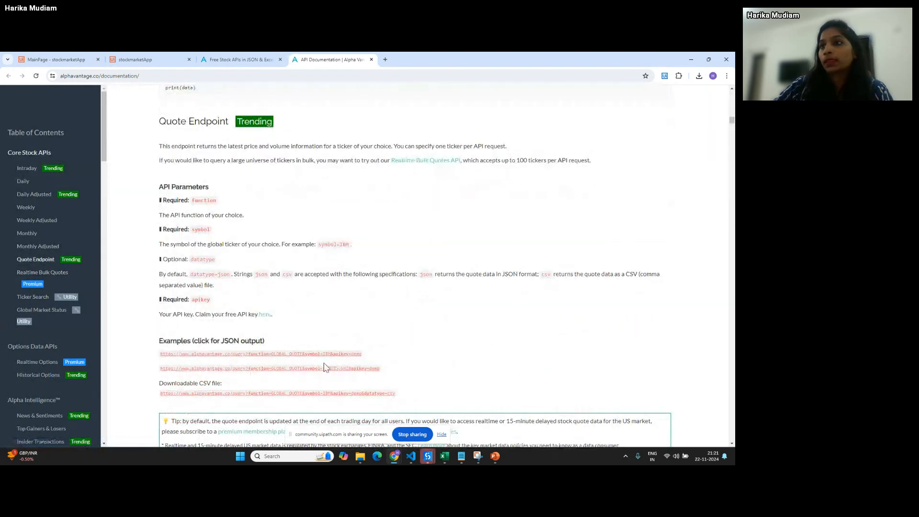
click(324, 353)
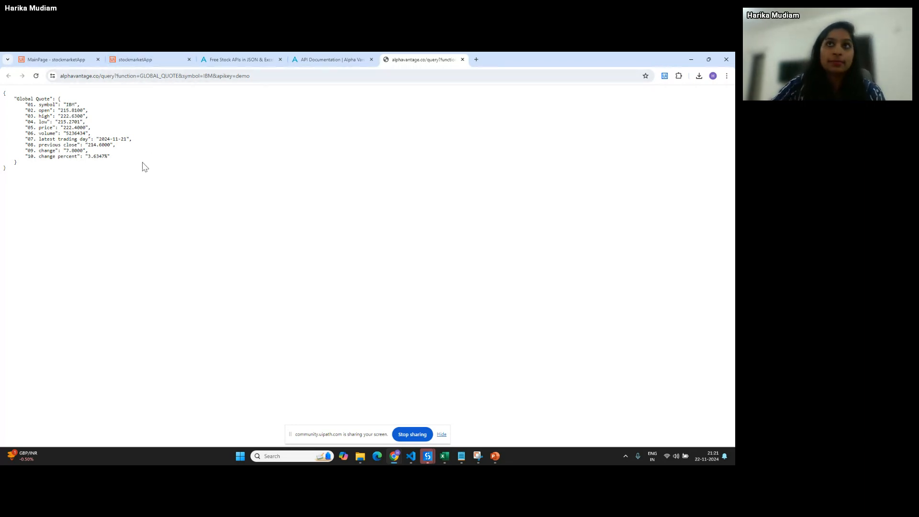
- Check the IBM quote's symbol, volume 5236434 and price 222.4000, then return to the app
double_click(69, 104)
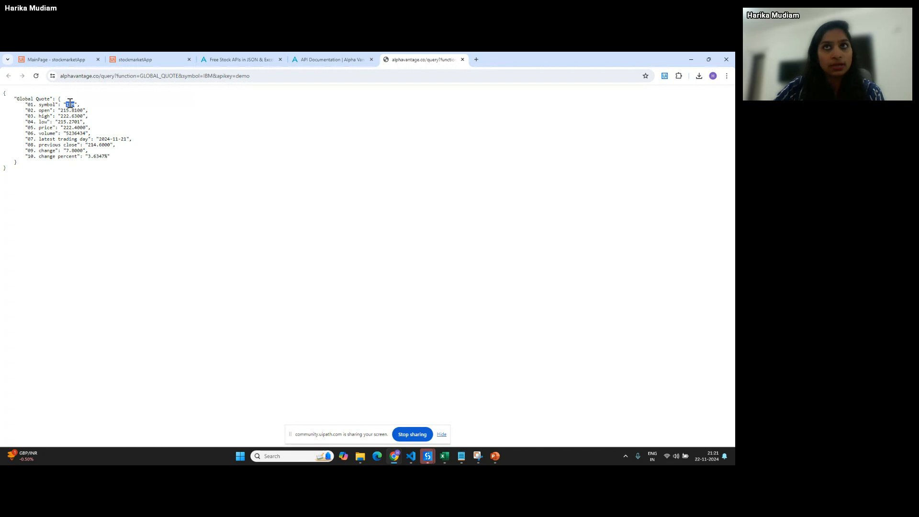
double_click(76, 132)
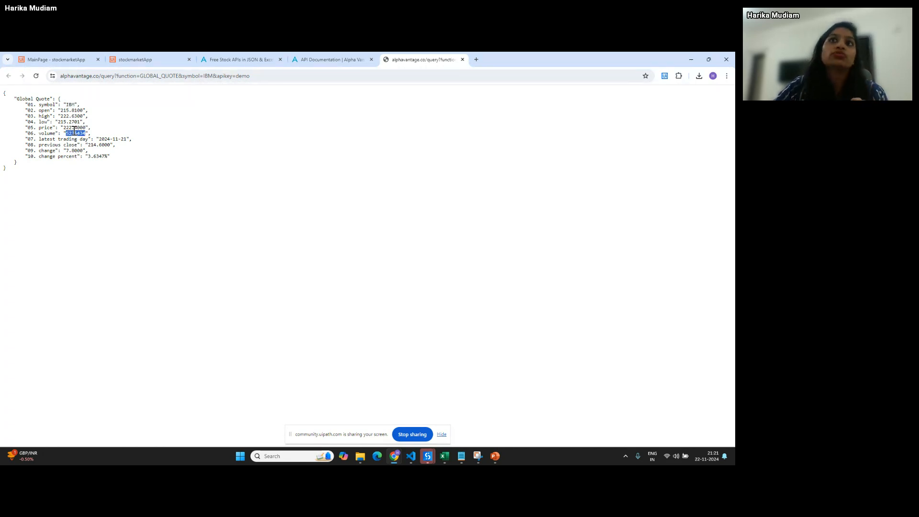
double_click(76, 128)
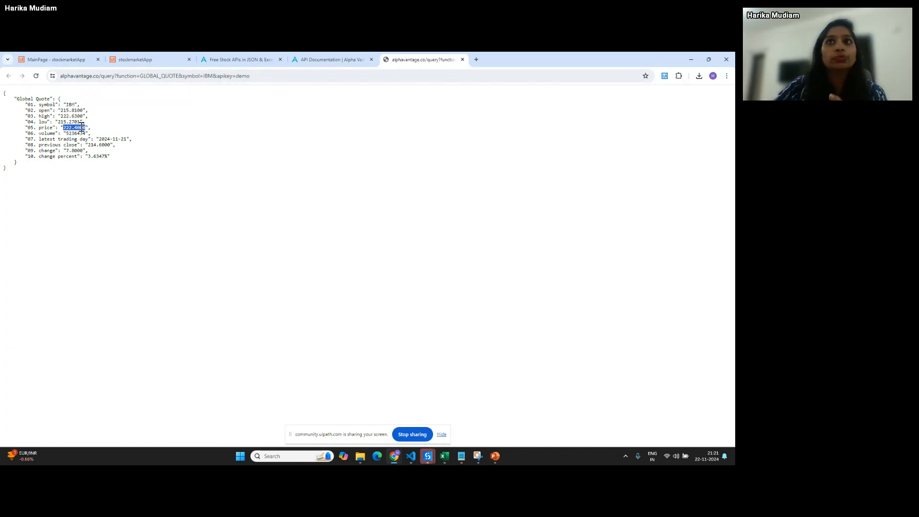
click(126, 60)
double_click(49, 110)
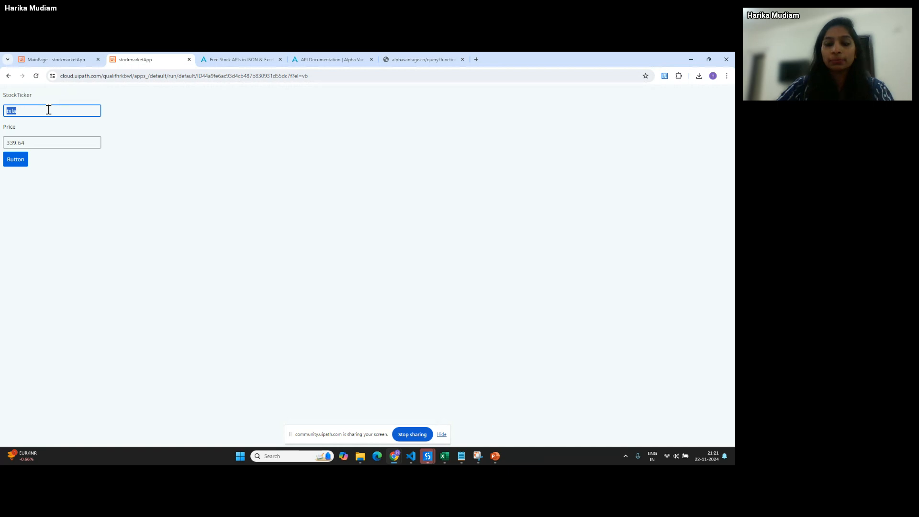
- Fetch IBM again in the app (222.4) and compare it with Alpha Vantage's 222.4000 quote
text(IBM)
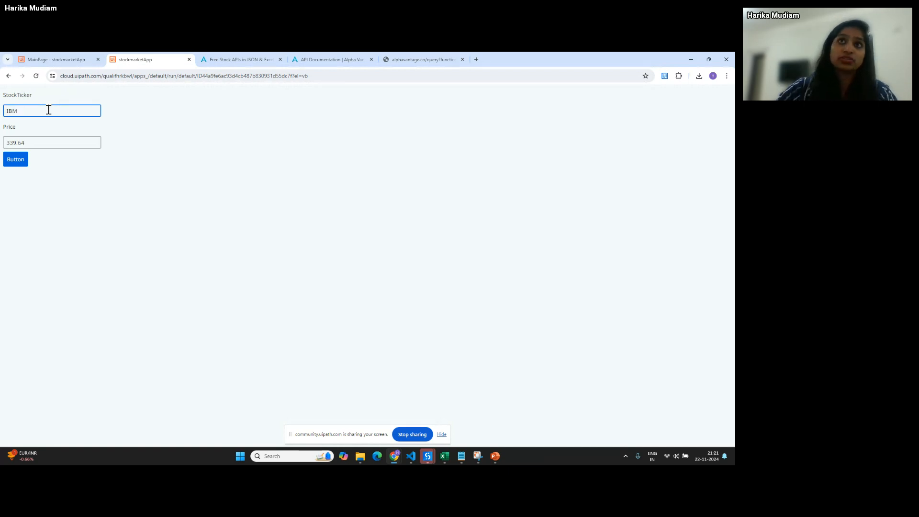
click(11, 159)
double_click(27, 143)
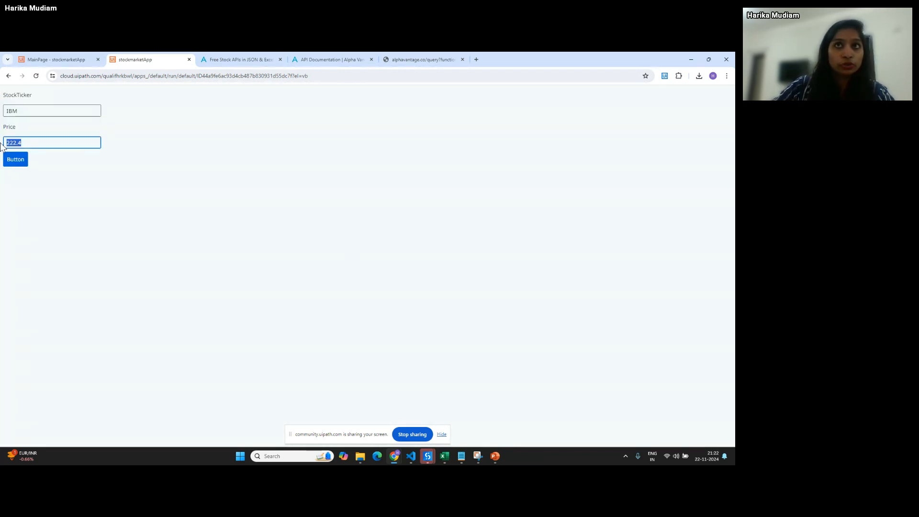
click(402, 56)
click(201, 165)
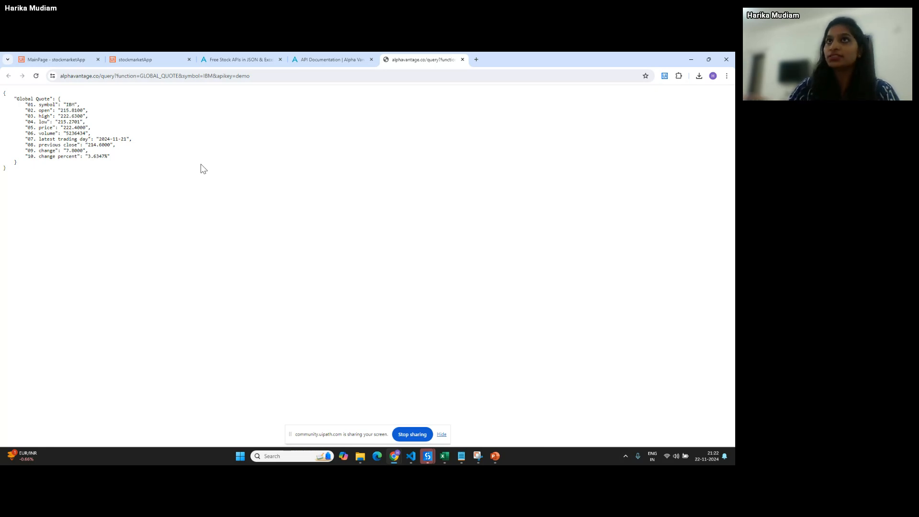
- In the stockmarketApp editor, inspect the Price and StockTicker textboxes' events, then return to the preview
click(66, 59)
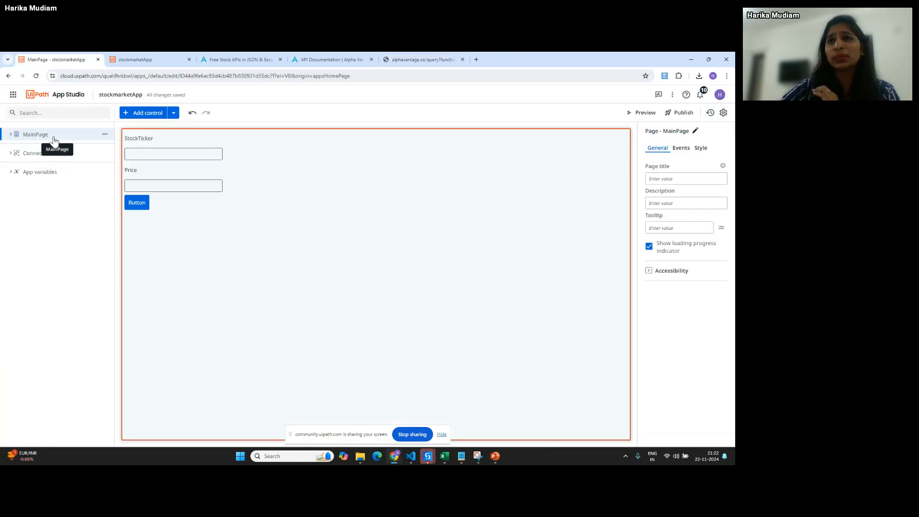
click(165, 183)
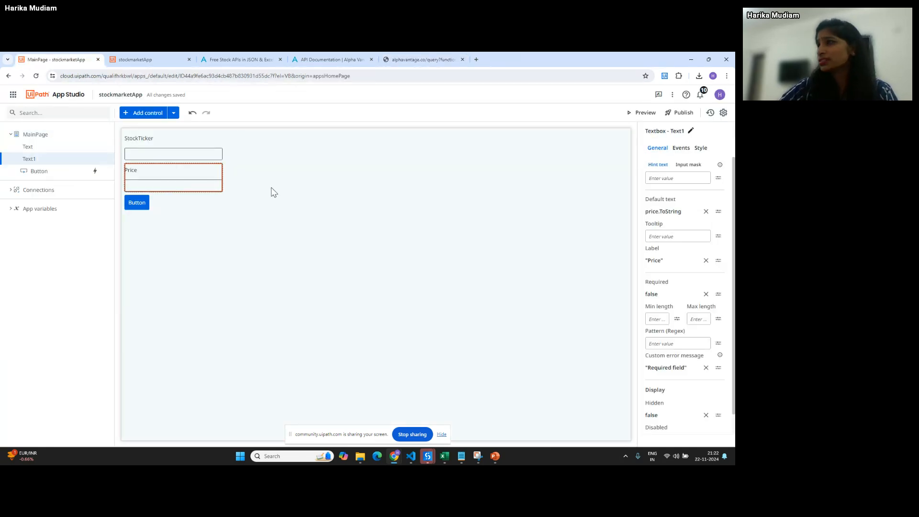
click(679, 150)
click(143, 158)
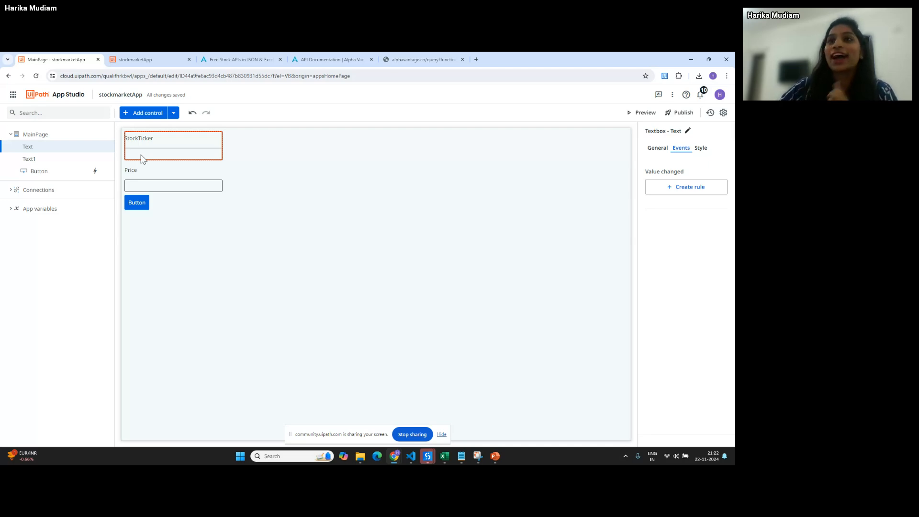
click(163, 185)
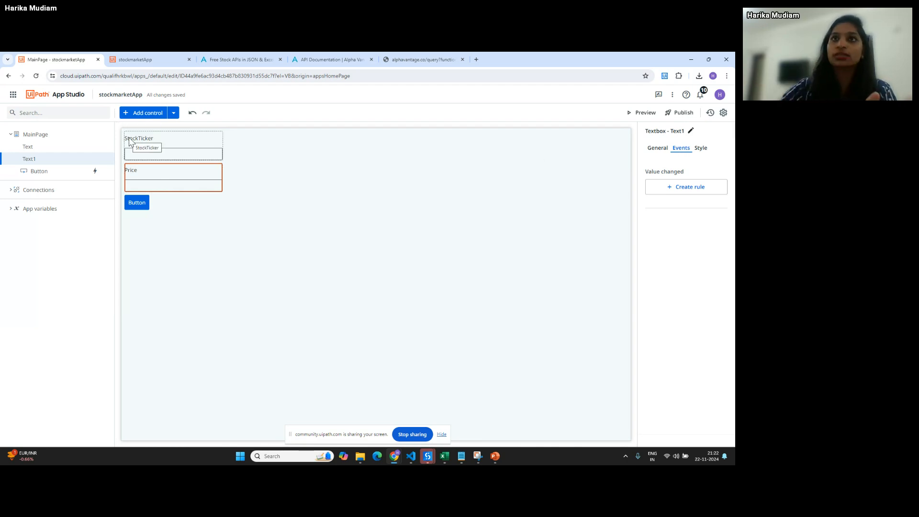
click(118, 61)
- Duplicate the app preview tab and trim the end of its web address
right_click(124, 60)
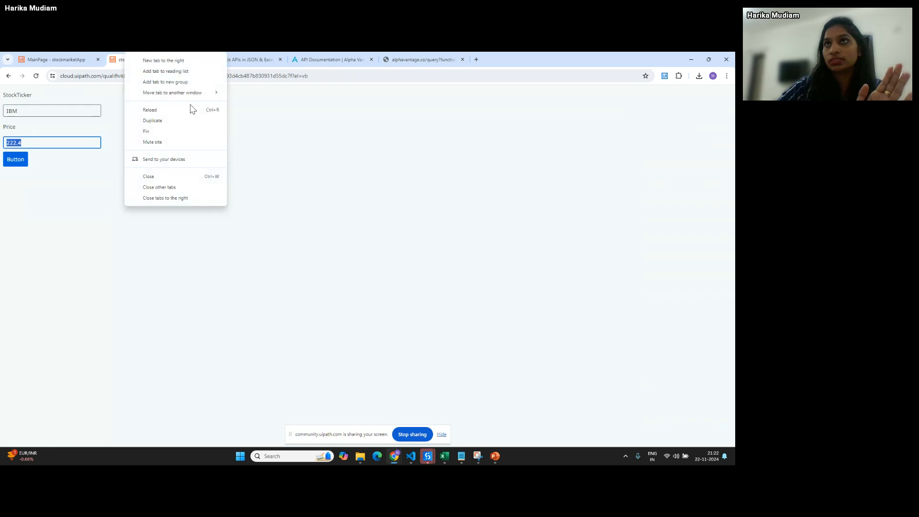
click(152, 121)
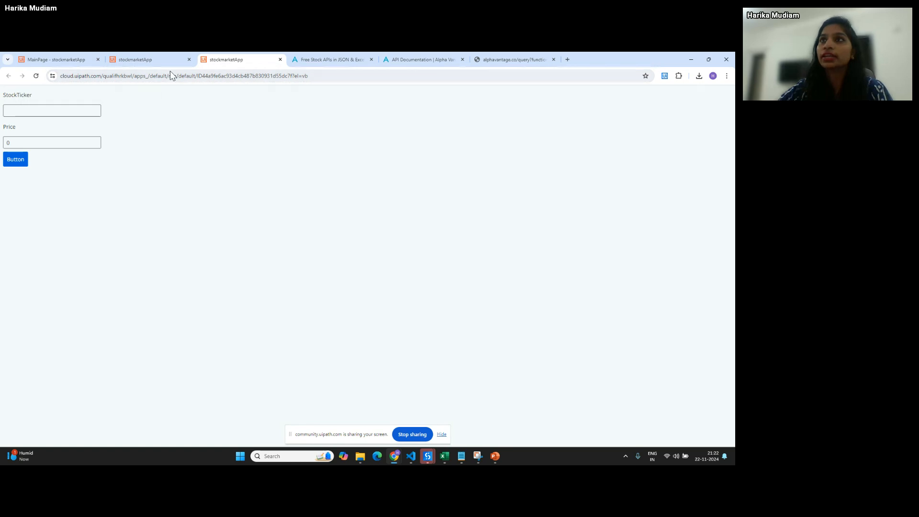
drag(131, 77, 518, 51)
key(BackSpace)
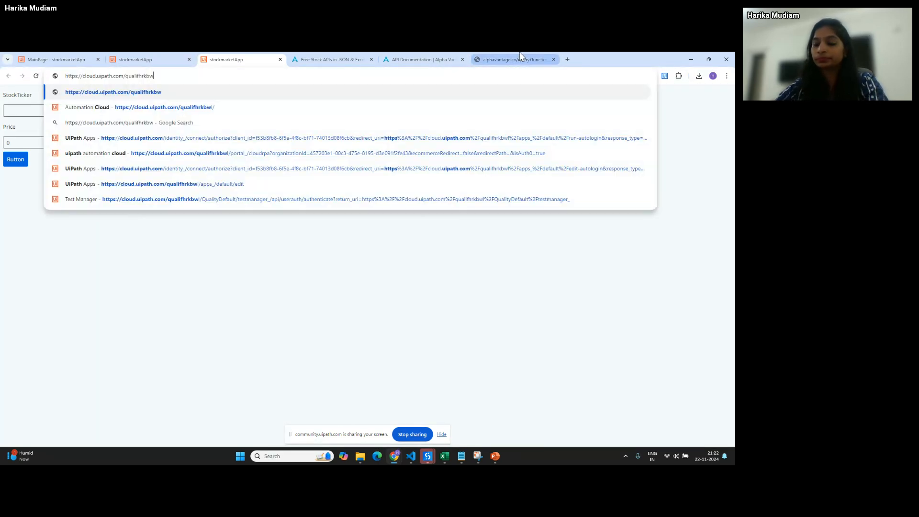
key(BackSpace)
key(BackSpace)
key(BackSpace)
key(BackSpace)
key(BackSpace)
key(BackSpace)
key(BackSpace)
key(BackSpace)
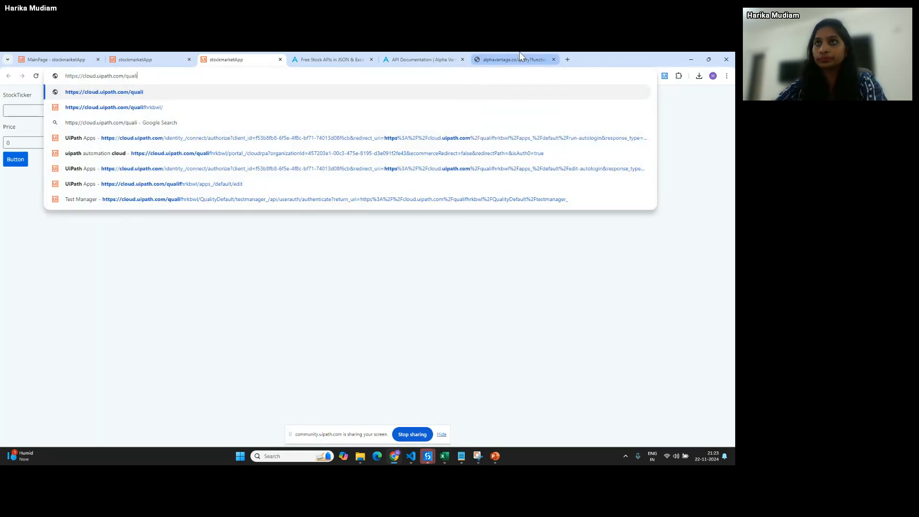
key(BackSpace)
key(BackSpace)
key(BackSpace)
key(Return)
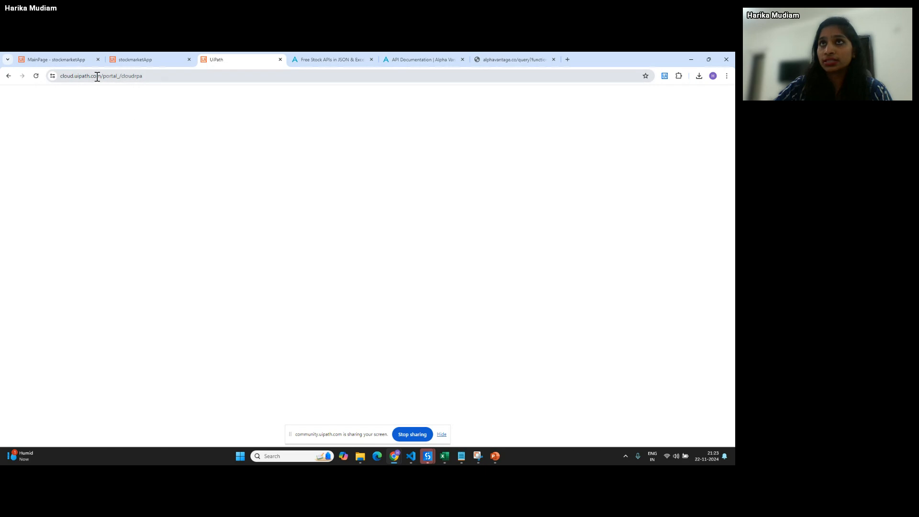
- Strip the portal path from the duplicated tab's address, leaving the bare cloud address
drag(95, 75, 283, 73)
key(BackSpace)
key(Return)
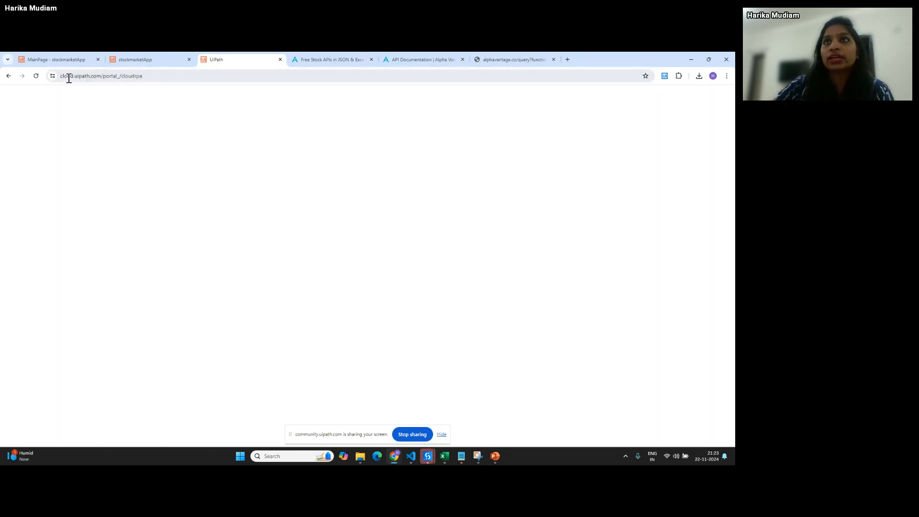
drag(101, 75, 308, 76)
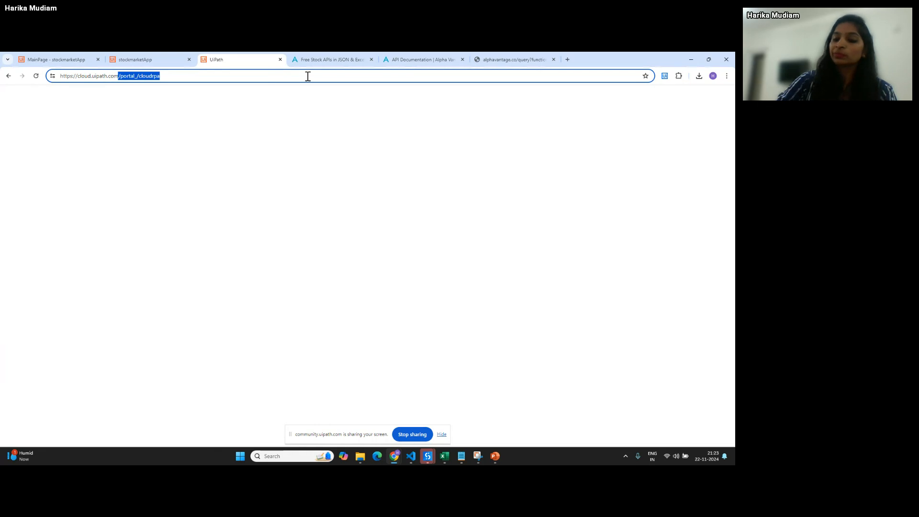
key(BackSpace)
key(Return)
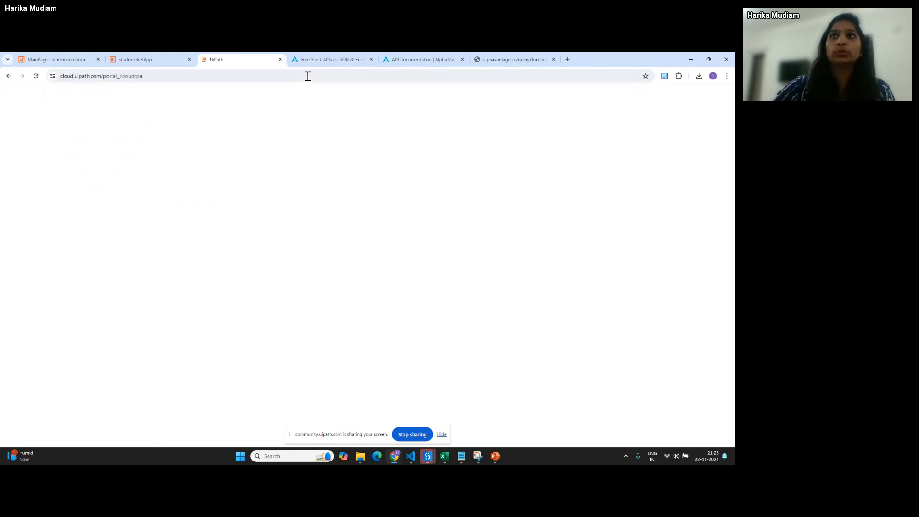
- Point the new tab at cloud.uipath.com
click(149, 57)
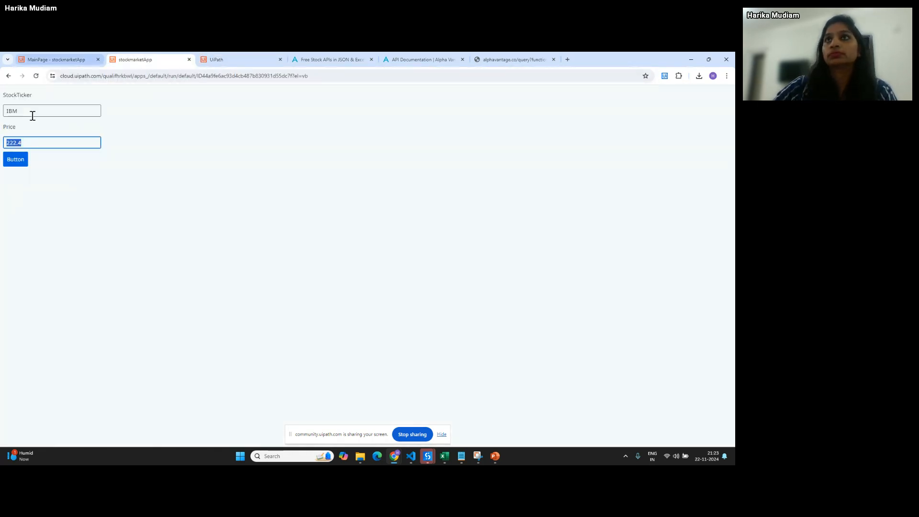
click(220, 57)
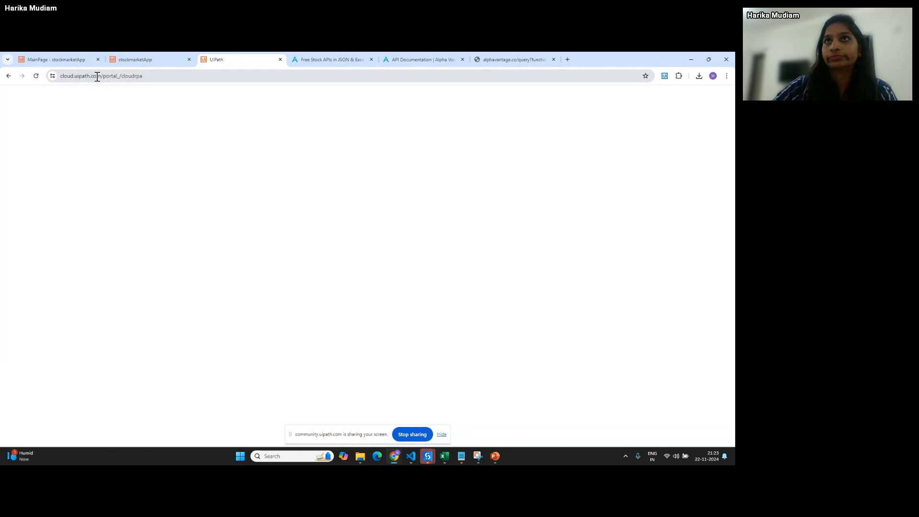
click(93, 76)
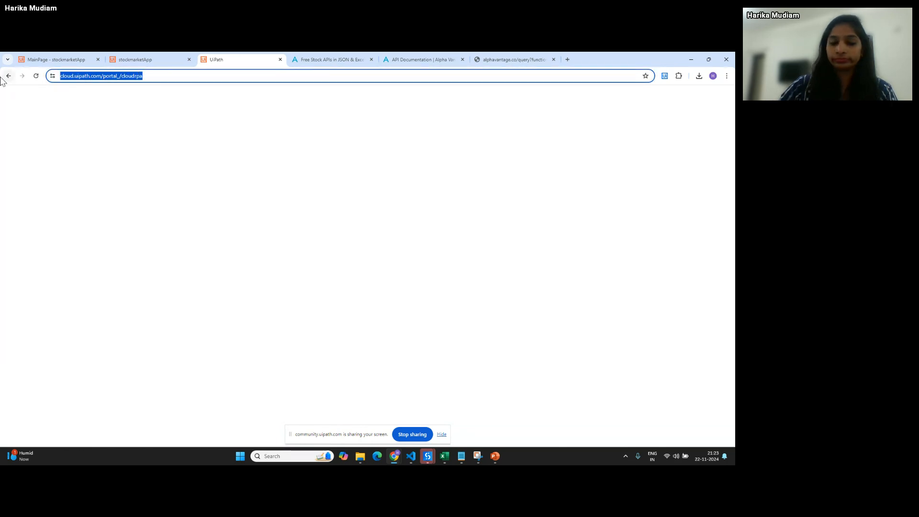
text(cloud.uipa)
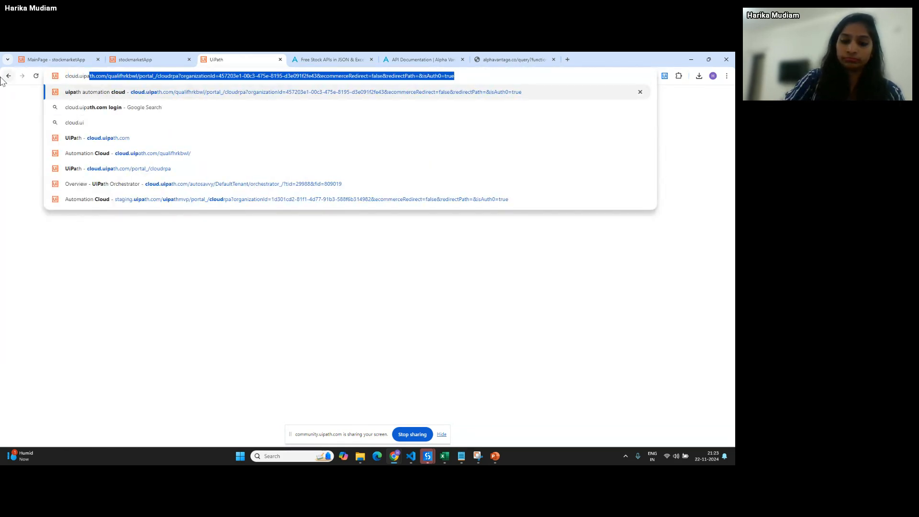
text(th.com)
key(Return)
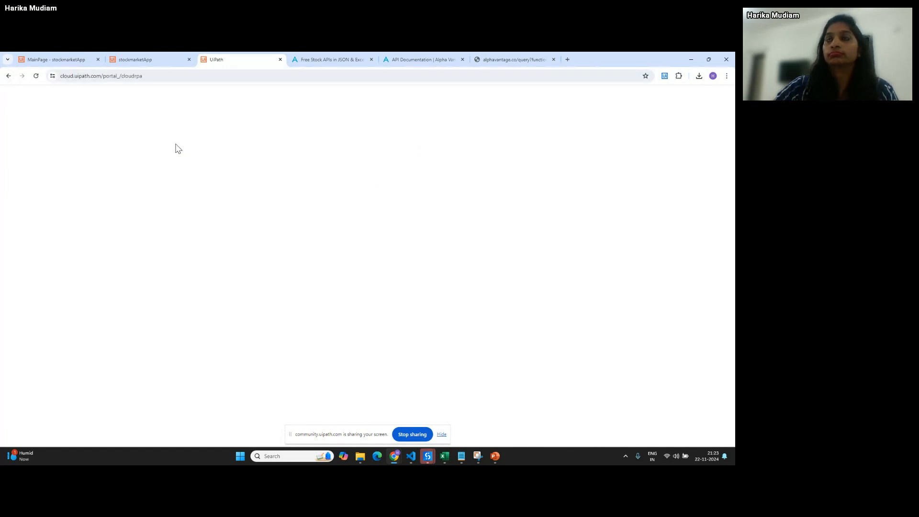
- Search 'app' in Add Connection, confirm AppConnector is already in use, and cancel
click(172, 54)
click(83, 59)
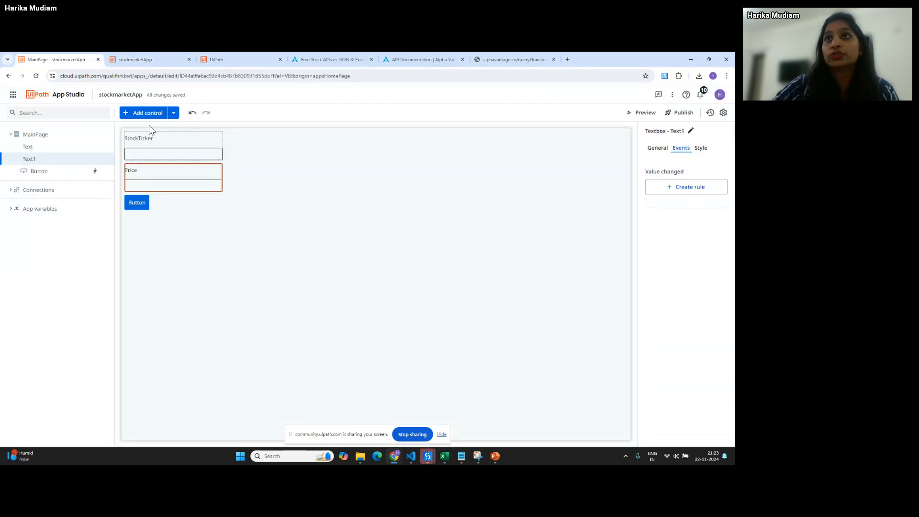
click(173, 113)
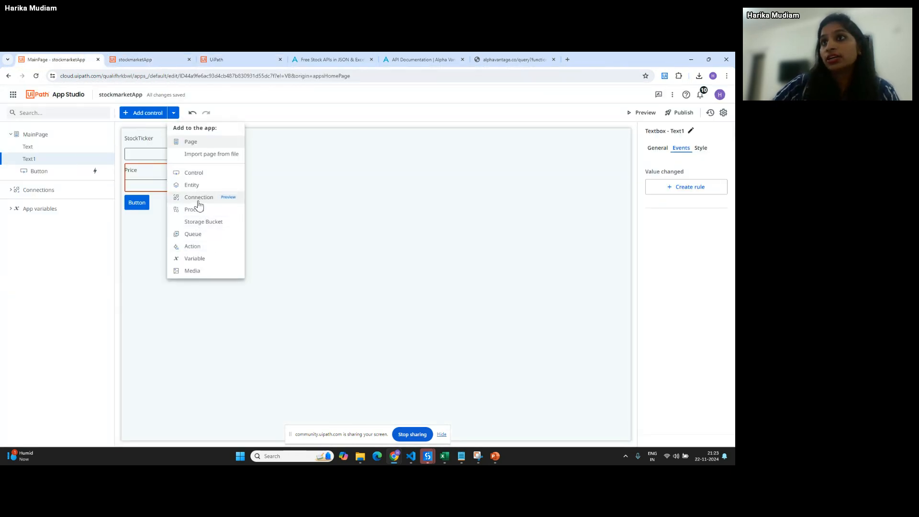
click(198, 200)
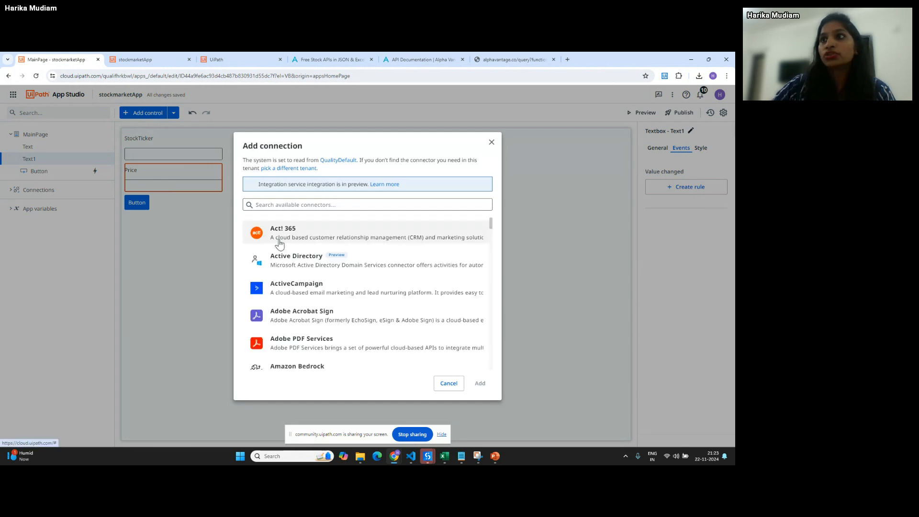
scroll(280, 248, down, 2)
scroll(342, 311, down, 20)
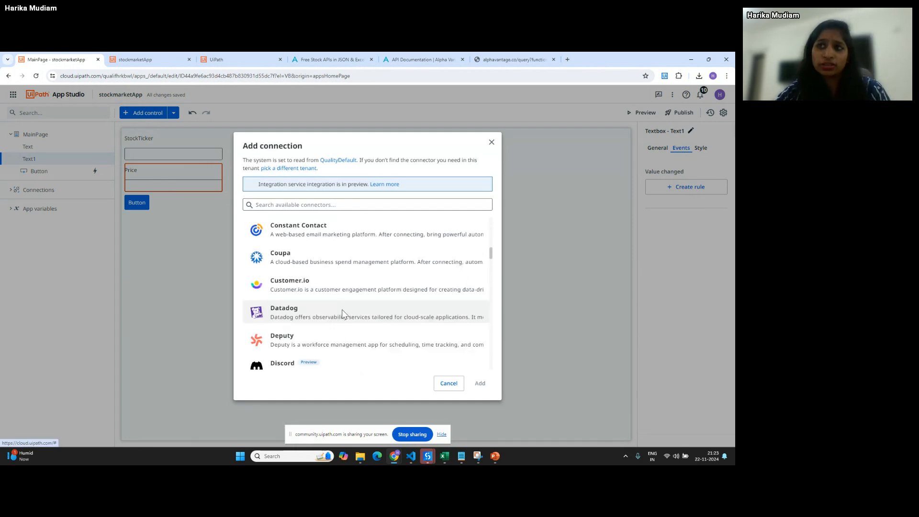
scroll(342, 313, down, 4)
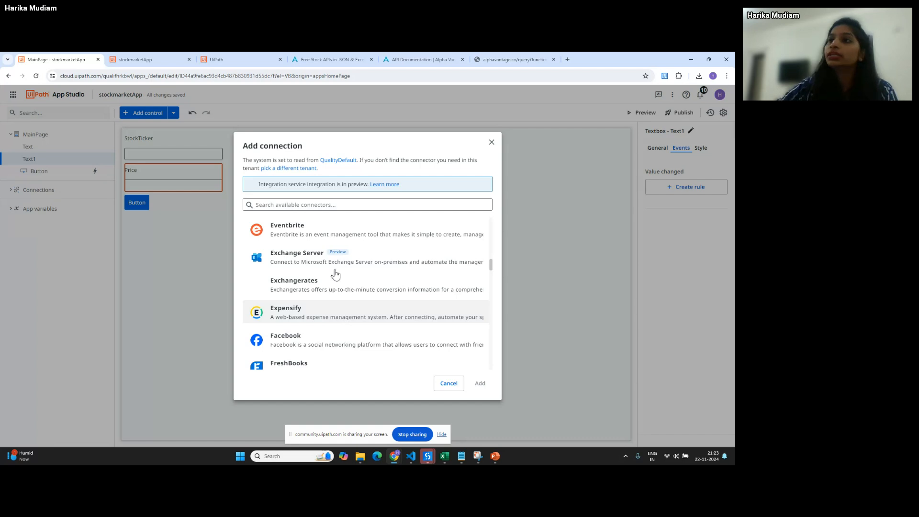
click(326, 205)
text(app)
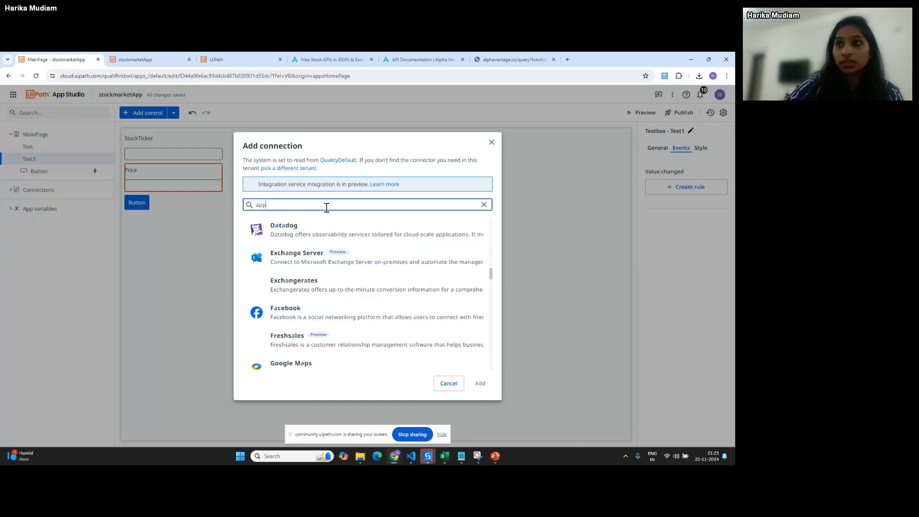
mouse_move(280, 231)
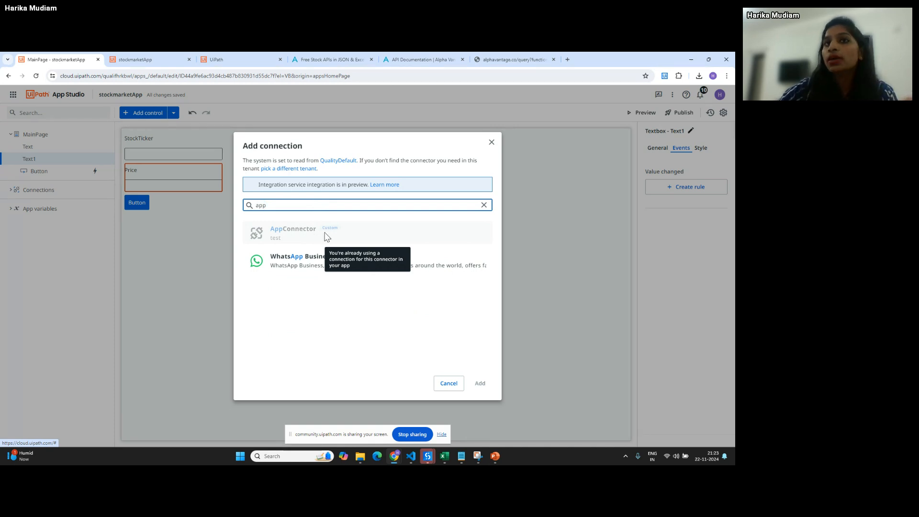
click(448, 383)
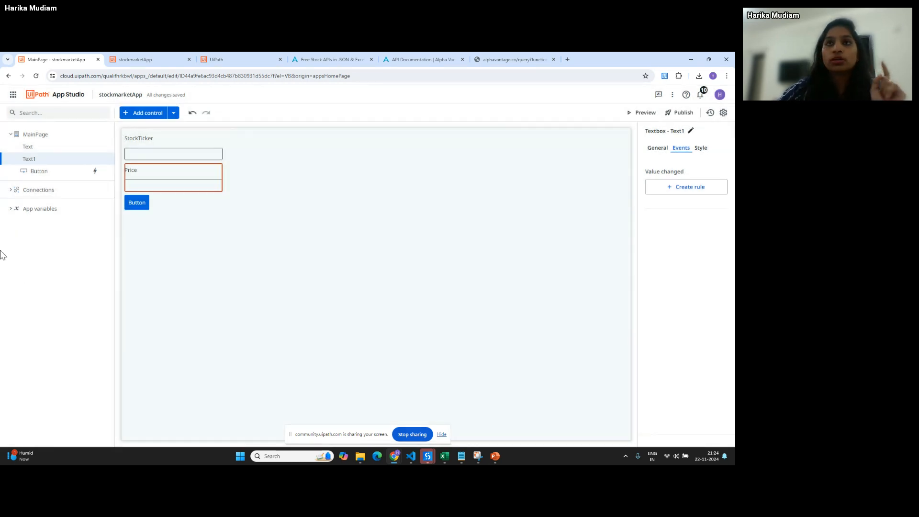
- Open the AppConnector connection details, then bring up the Alpha Vantage IBM quote results
click(10, 189)
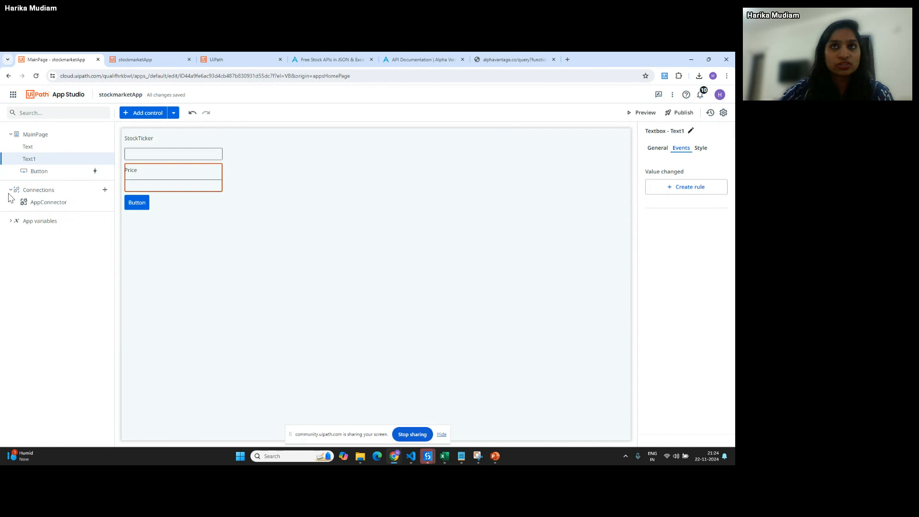
click(32, 201)
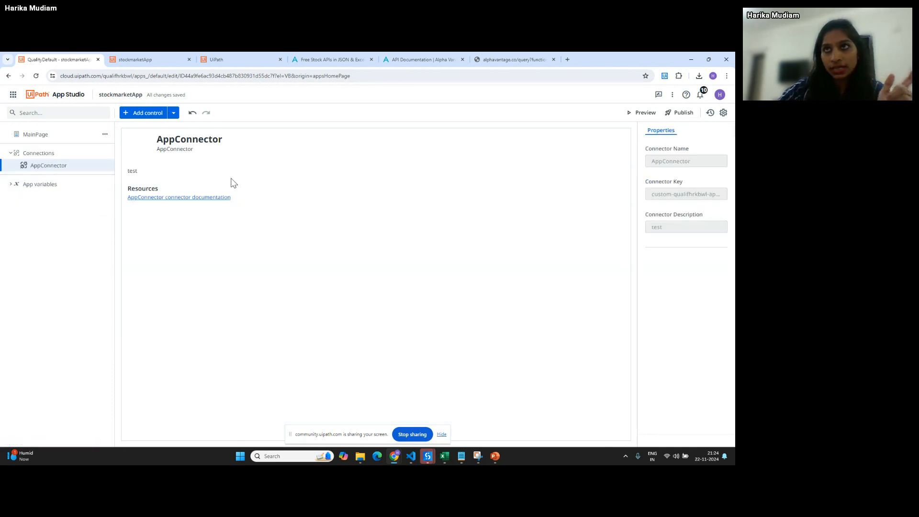
click(423, 58)
click(489, 58)
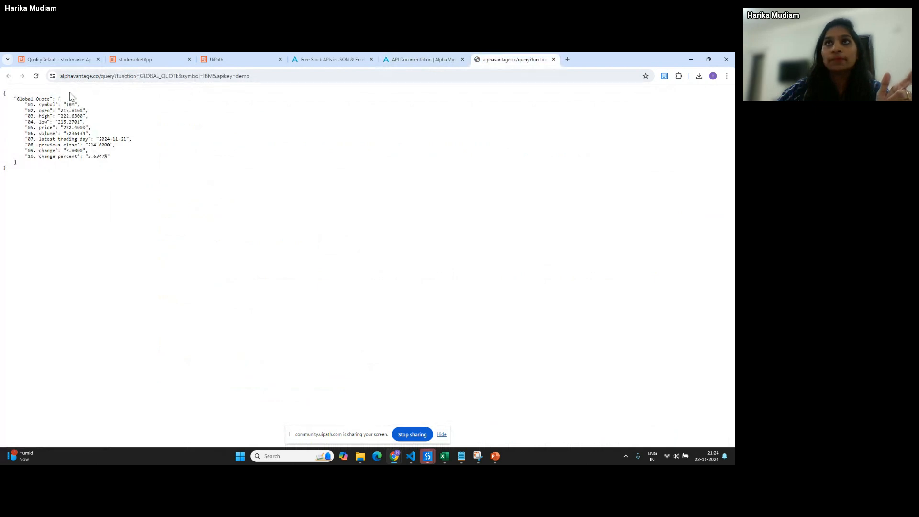
- Highlight the query URL and the IBM symbol in the quote JSON, then return to the stockmarketApp editor
click(263, 77)
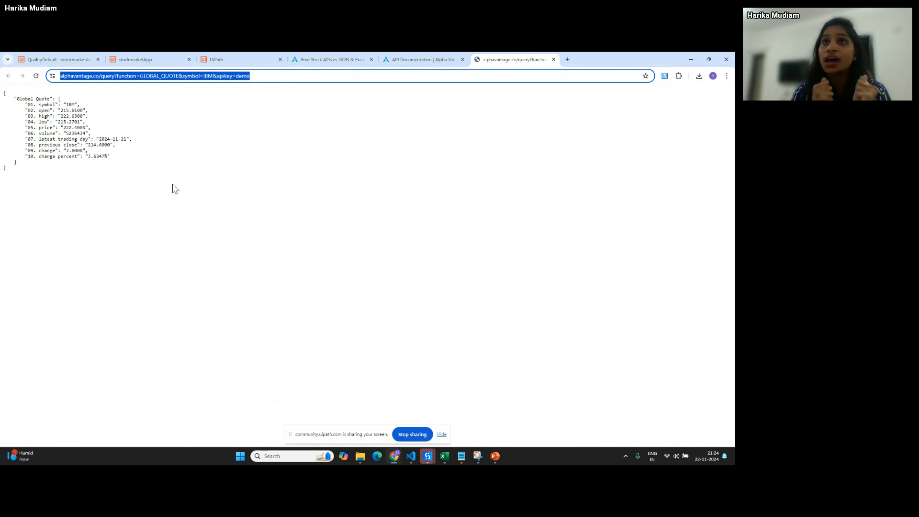
double_click(69, 105)
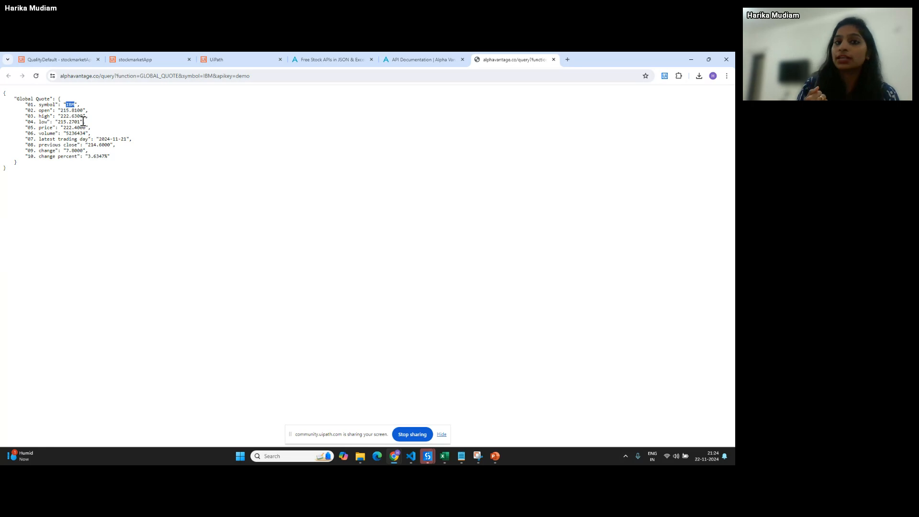
click(48, 58)
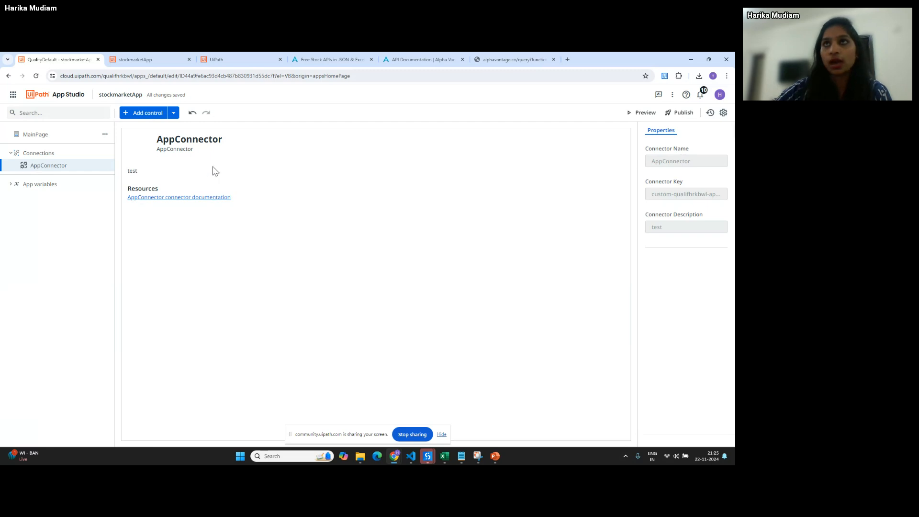
- Open the MainPage Button's click rules, showing symbol, apikey and GLOBAL_QUOTE query parameters
click(141, 59)
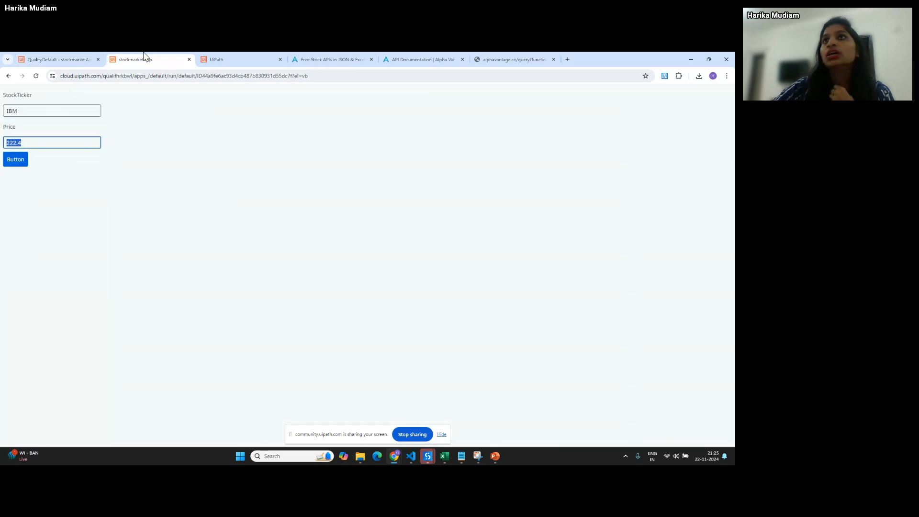
click(59, 60)
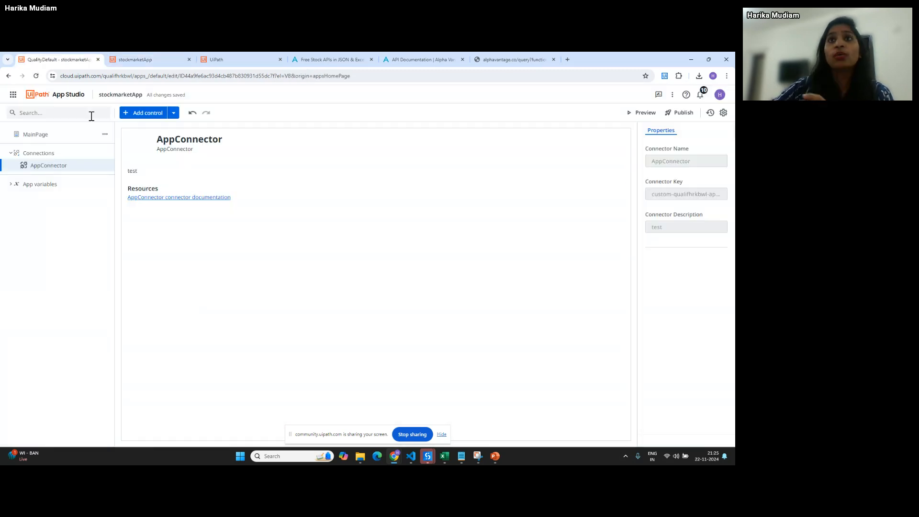
click(57, 139)
click(55, 171)
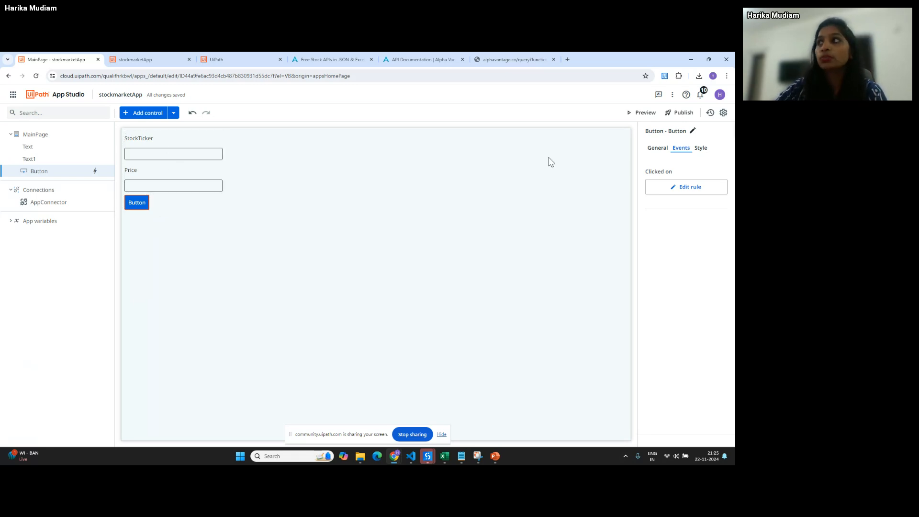
click(699, 189)
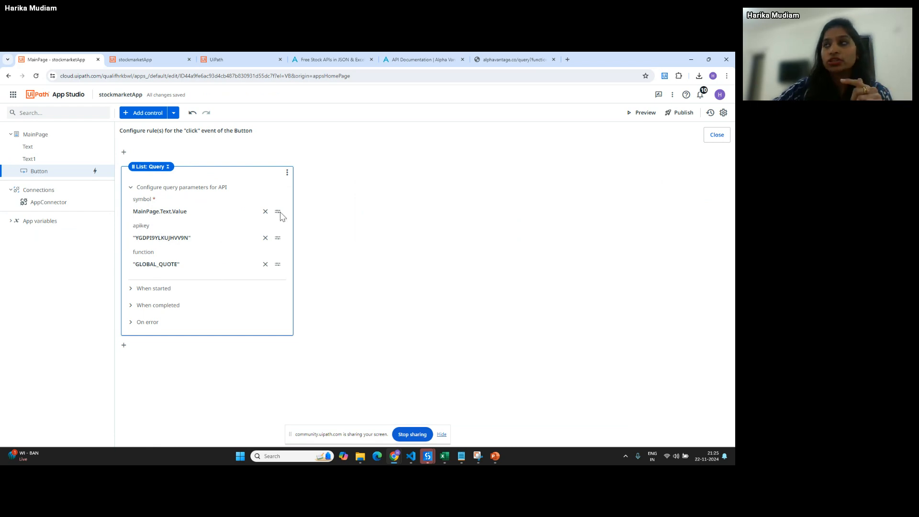
- Highlight GLOBAL_QUOTE and IBM in the quote request URL, then show the running stockmarketApp form
click(495, 59)
click(160, 76)
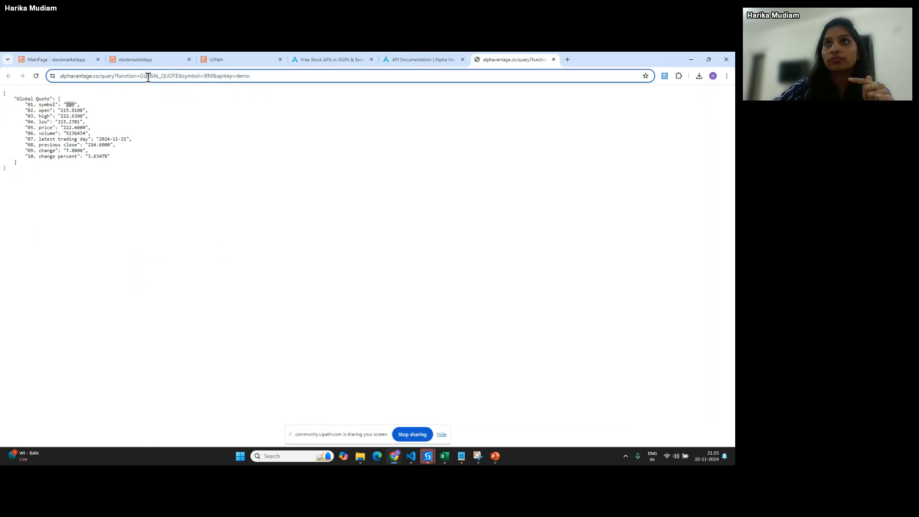
double_click(189, 75)
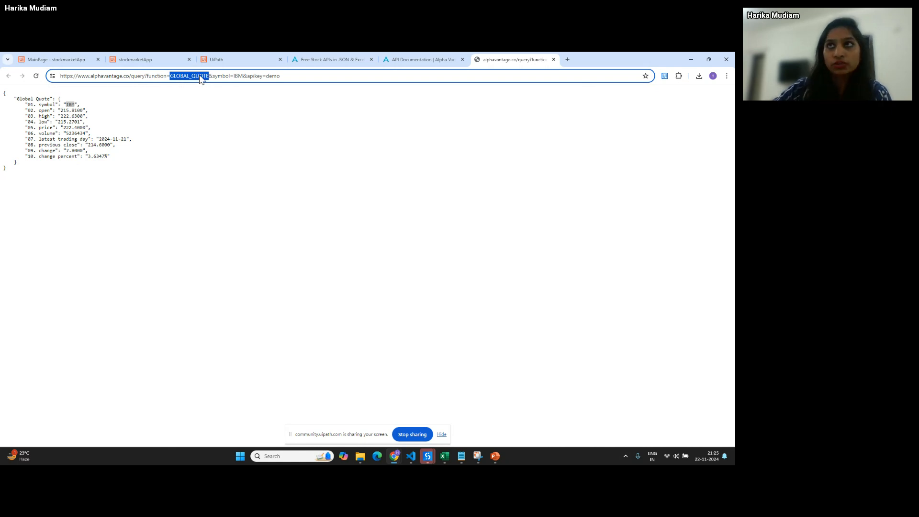
double_click(237, 75)
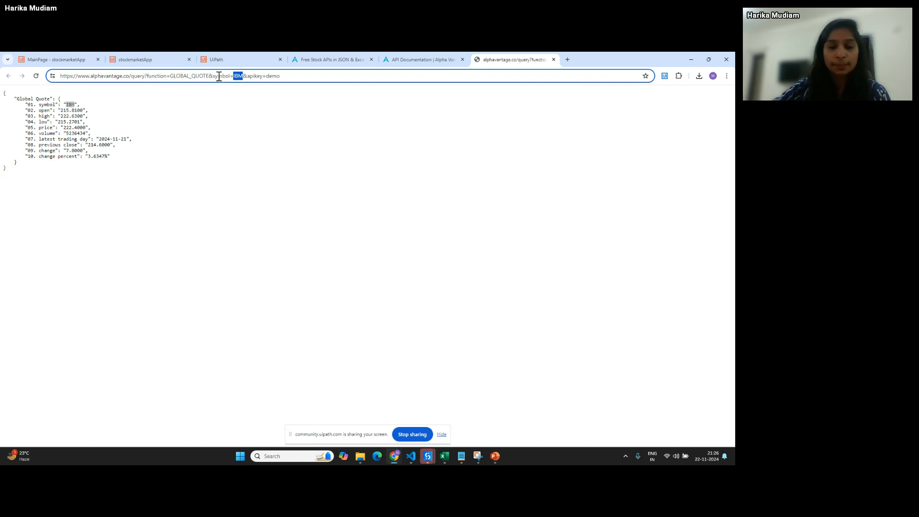
click(135, 58)
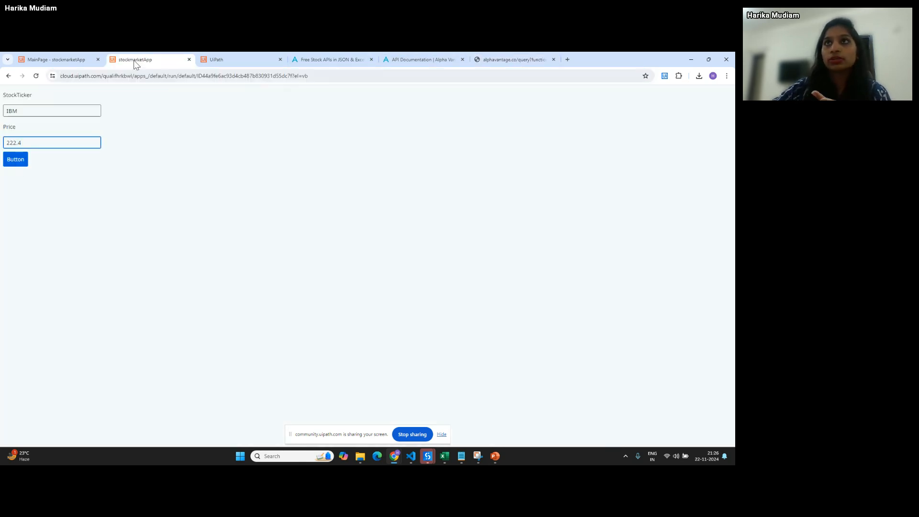
- Expand the query's When completed rules in the Button editor, then return to the IBM quote JSON
click(67, 60)
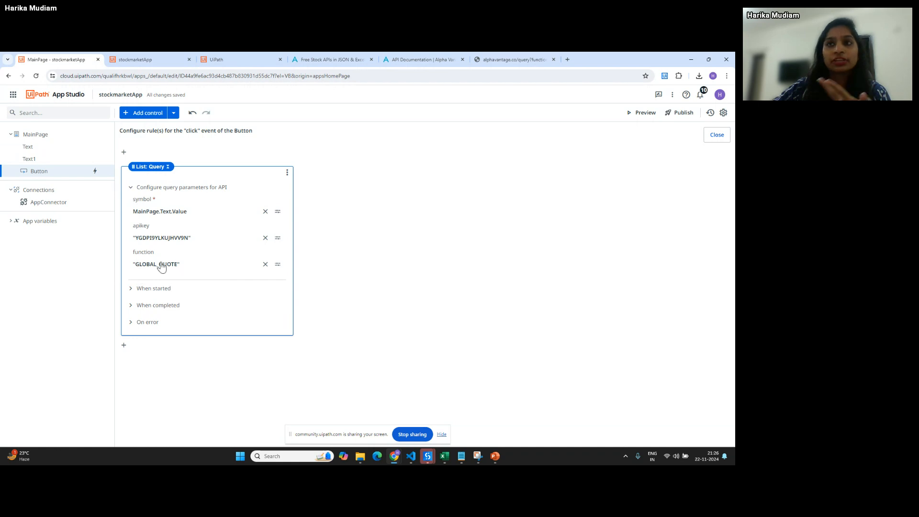
click(129, 306)
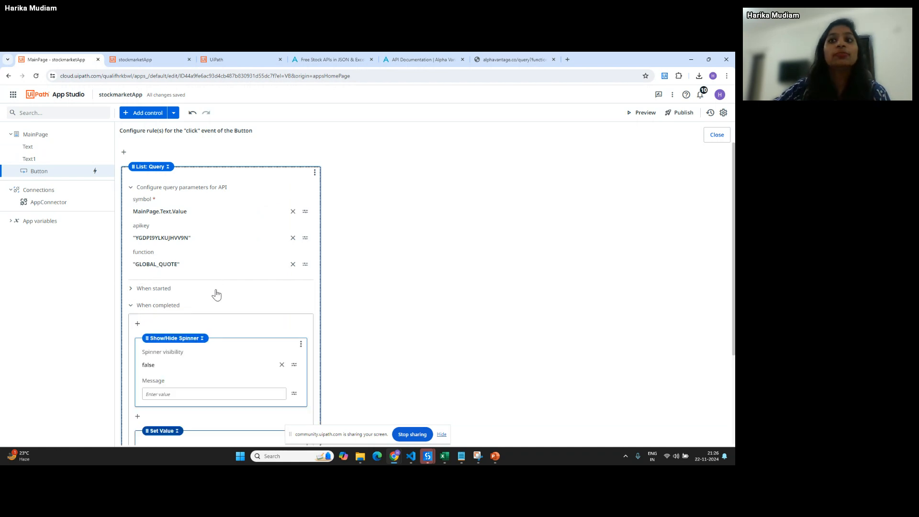
scroll(216, 293, down, 3)
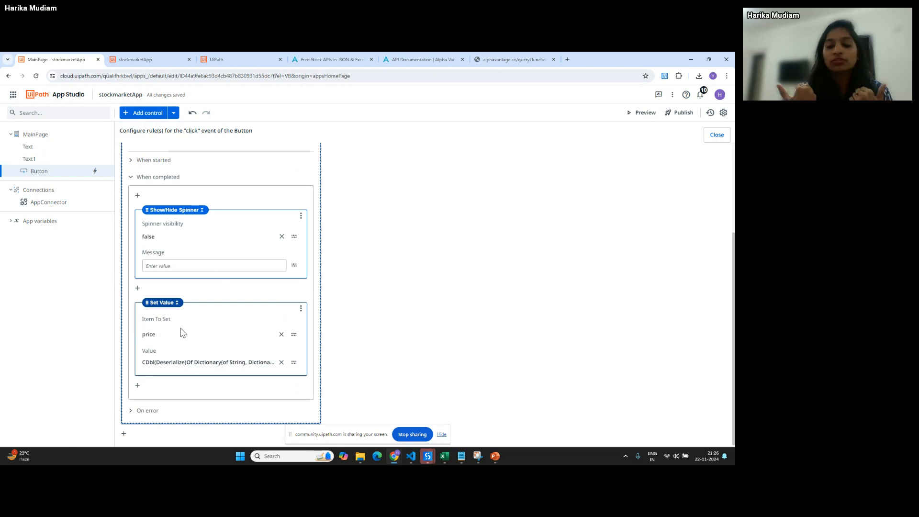
click(498, 57)
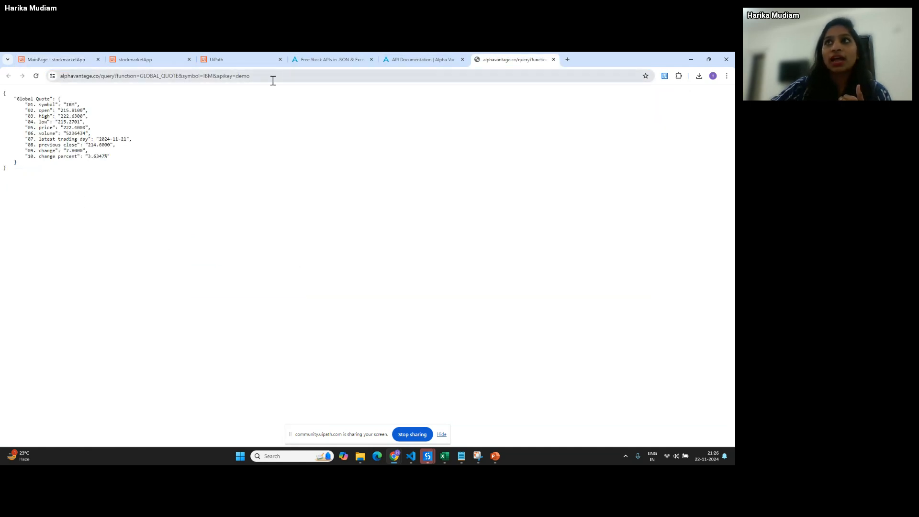
- Highlight the request URL, the returned JSON and its 05. price 222.4000, then return to the click rules
drag(271, 76, 19, 81)
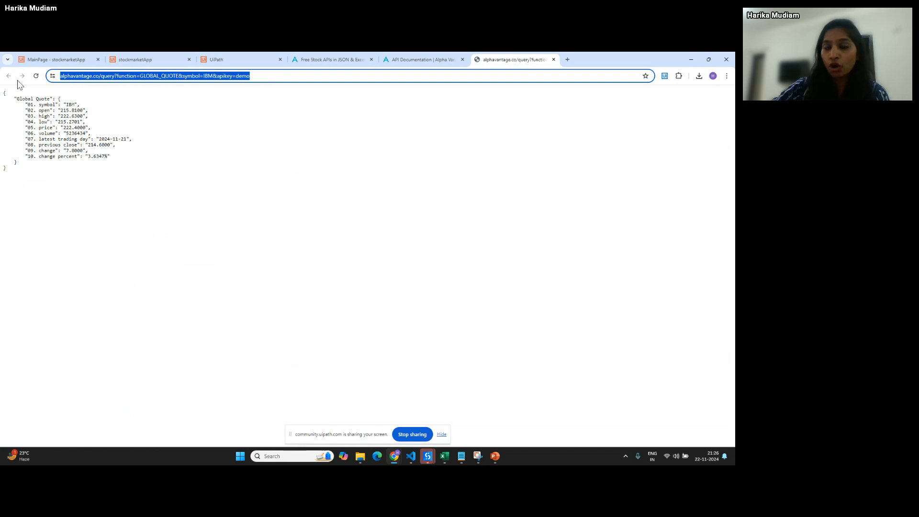
drag(37, 178, 2, 91)
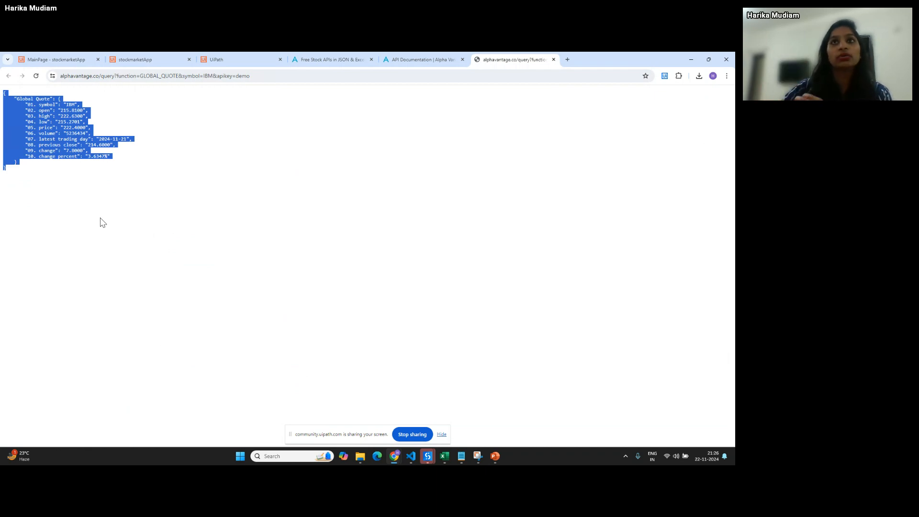
double_click(75, 128)
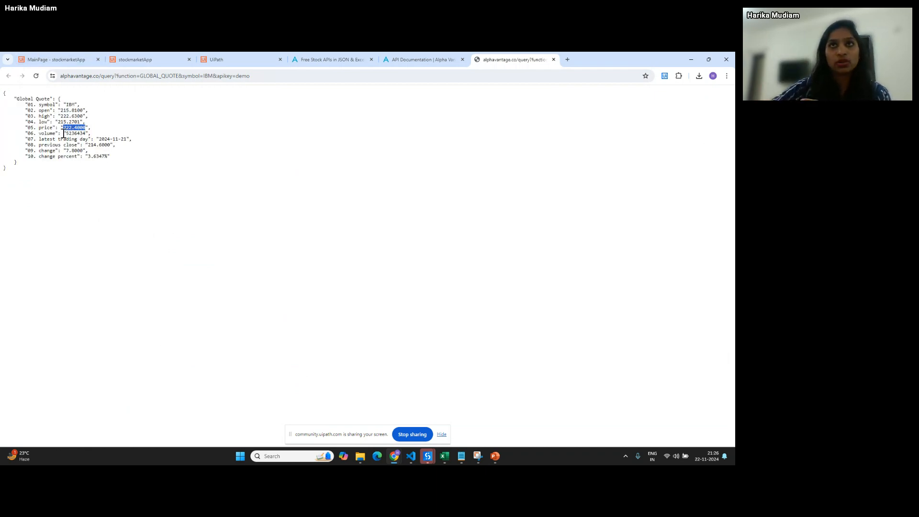
drag(24, 128, 97, 127)
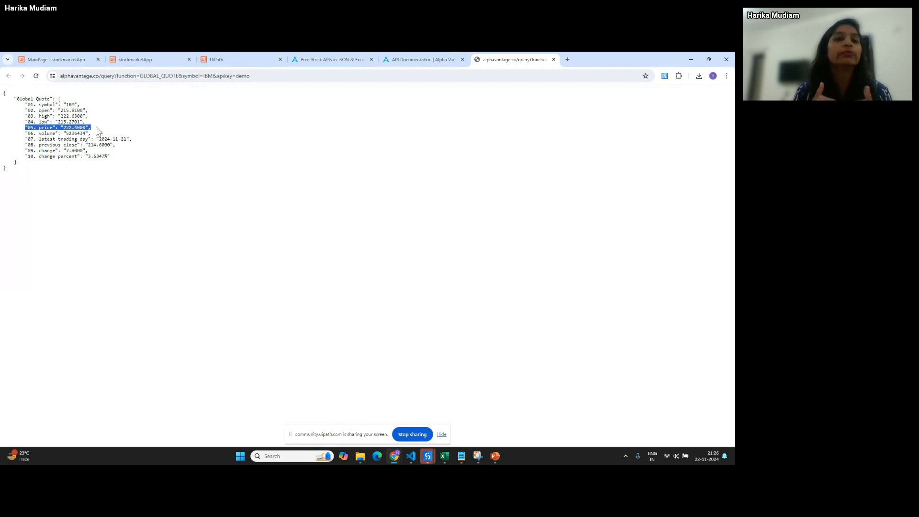
click(152, 60)
click(22, 55)
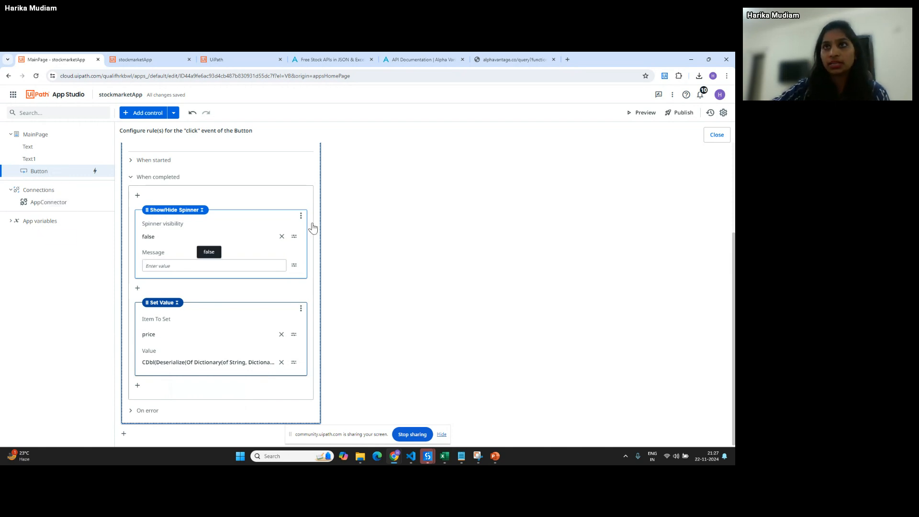
- Scroll through the List: Query parameters and the price Set Value rule, then show the running form
scroll(330, 232, up, 3)
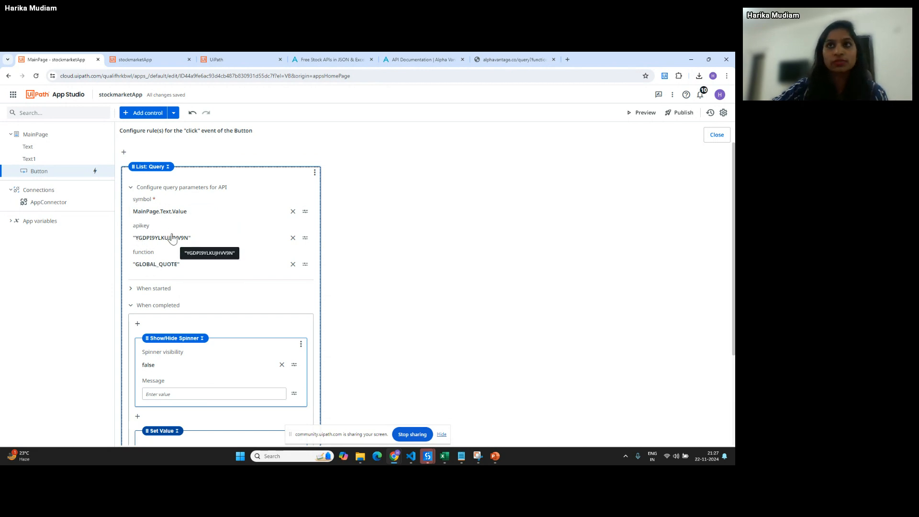
scroll(199, 318, down, 3)
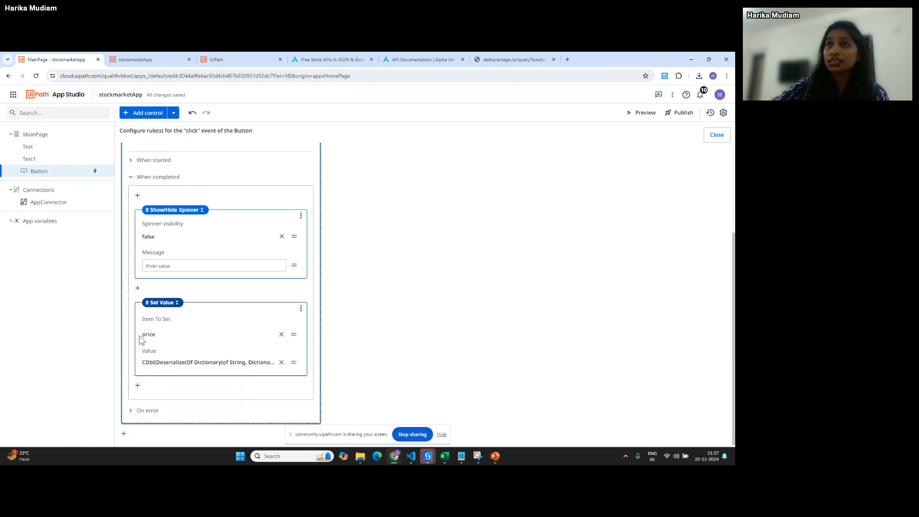
click(133, 53)
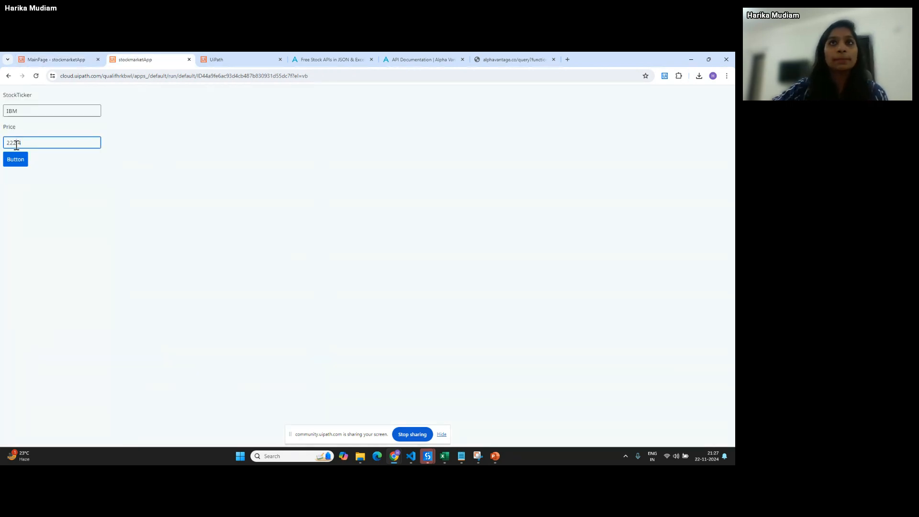
- Replace IBM with tsla in StockTicker to get Price 339.64, then stop screen sharing
double_click(17, 144)
double_click(22, 105)
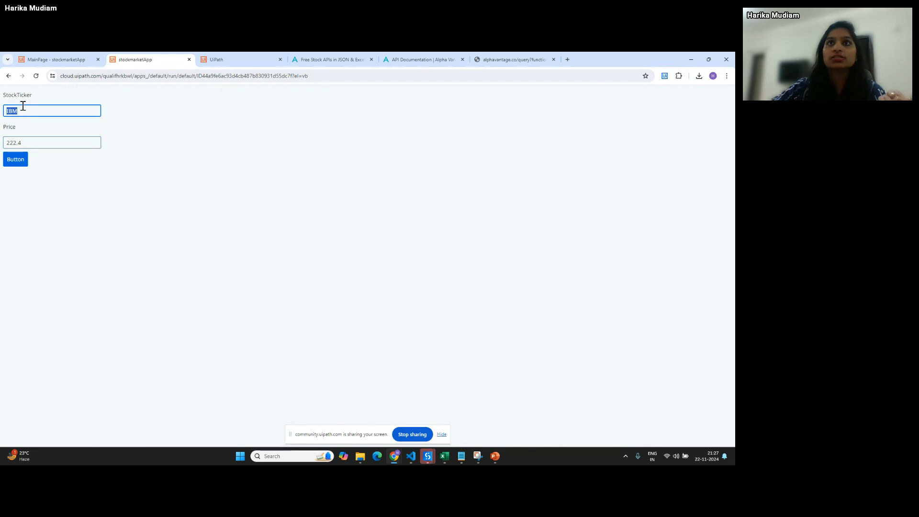
text(a)
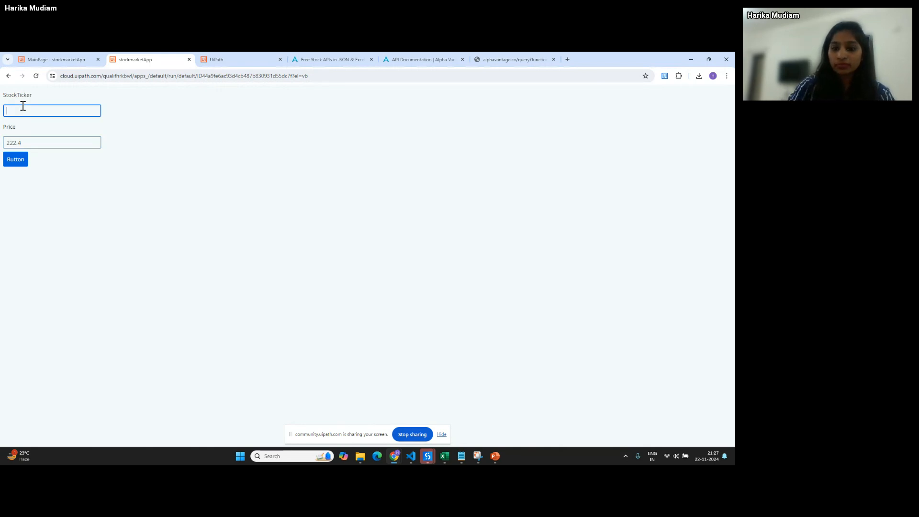
text(tsla)
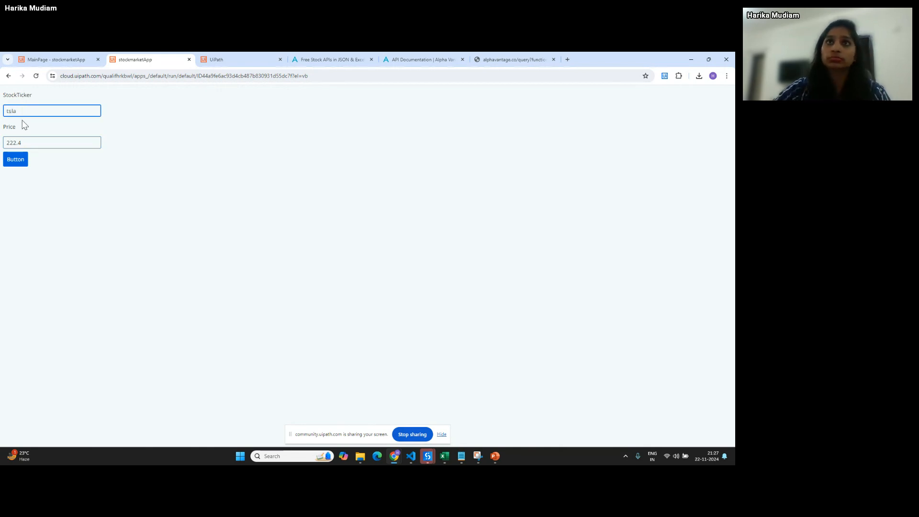
click(10, 154)
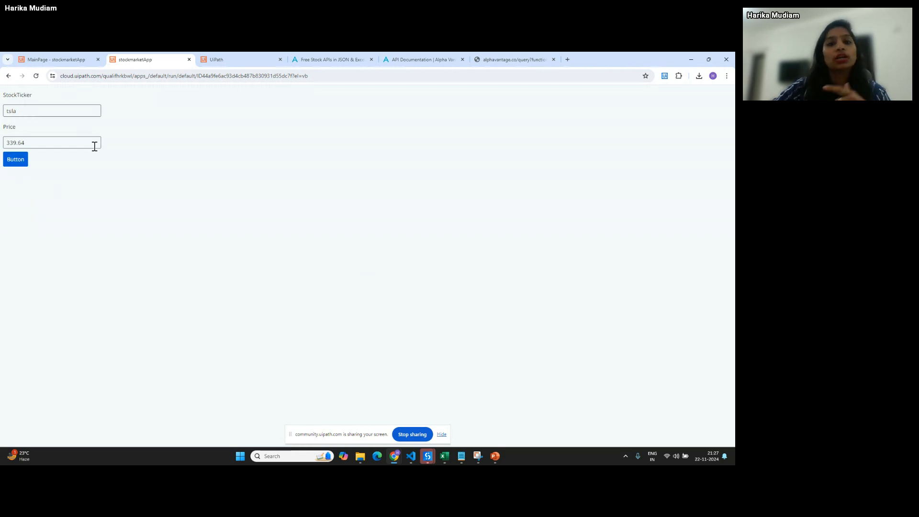
click(71, 54)
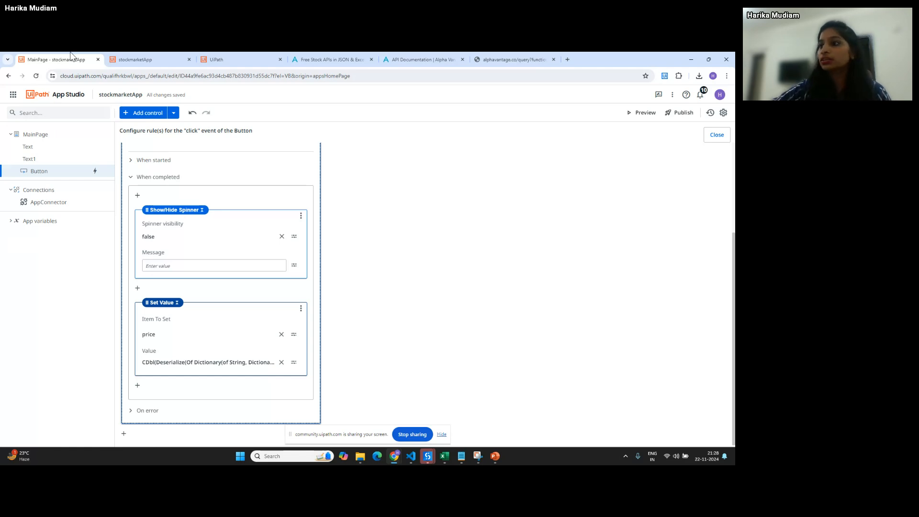
click(414, 434)
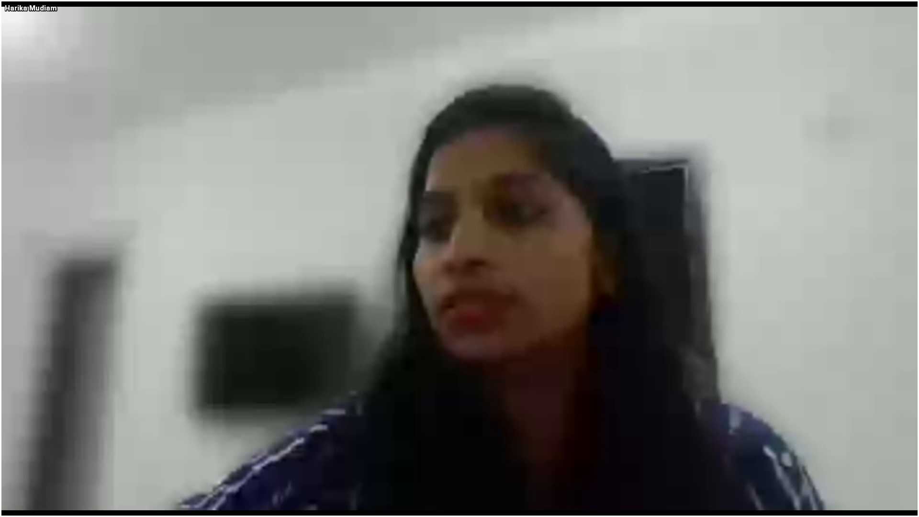